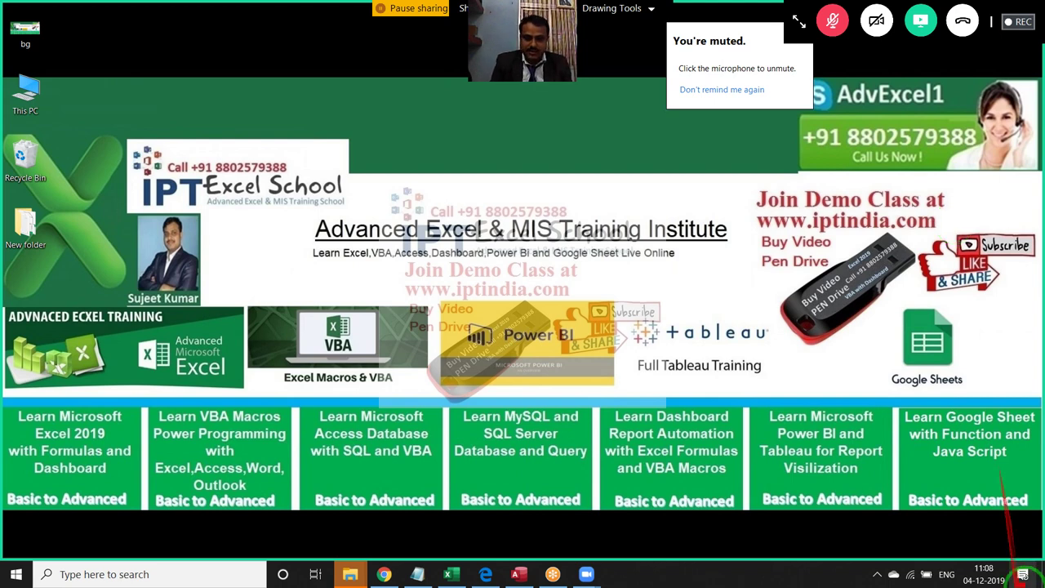
Bring the Zoom meeting forward, mute the mic, show participants and open the Share Screen picker.
{"action": "left_click_drag", "start_coordinate": [1038, 147], "coordinate": [663, 280]}
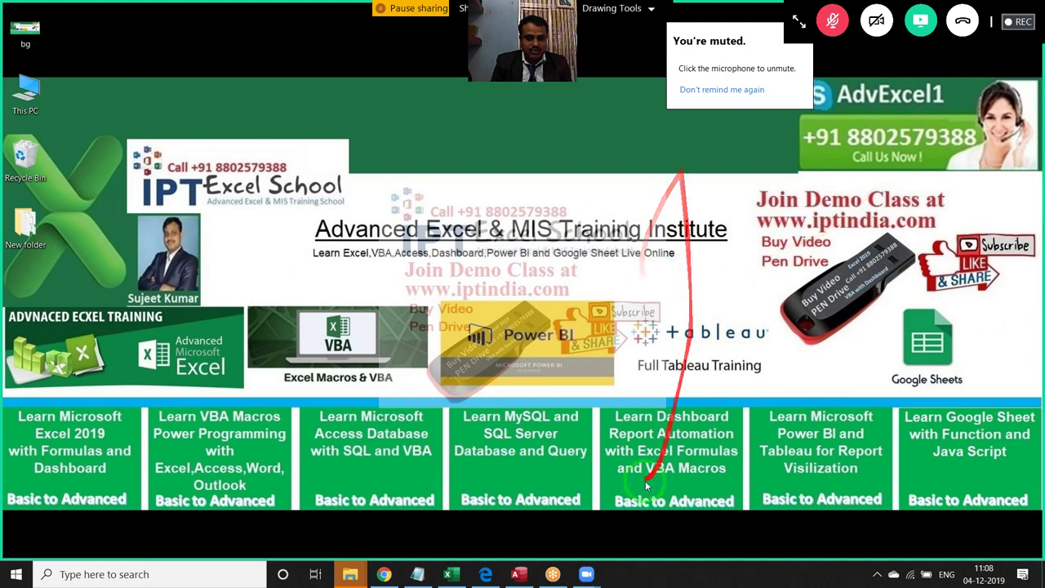
{"action": "mouse_move", "coordinate": [586, 572]}
{"action": "left_click", "coordinate": [599, 532]}
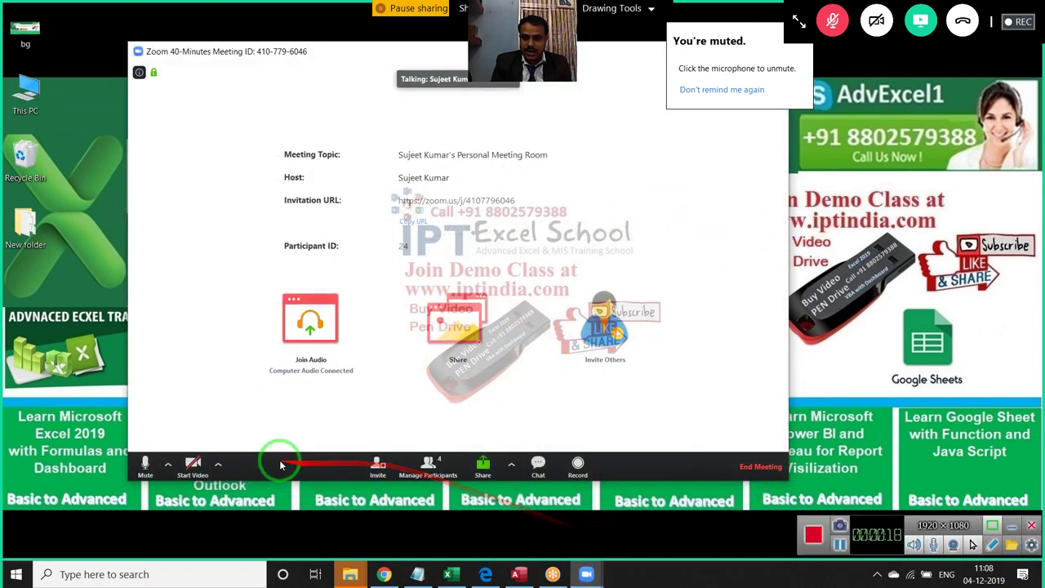
{"action": "left_click", "coordinate": [145, 464]}
{"action": "left_click", "coordinate": [437, 464]}
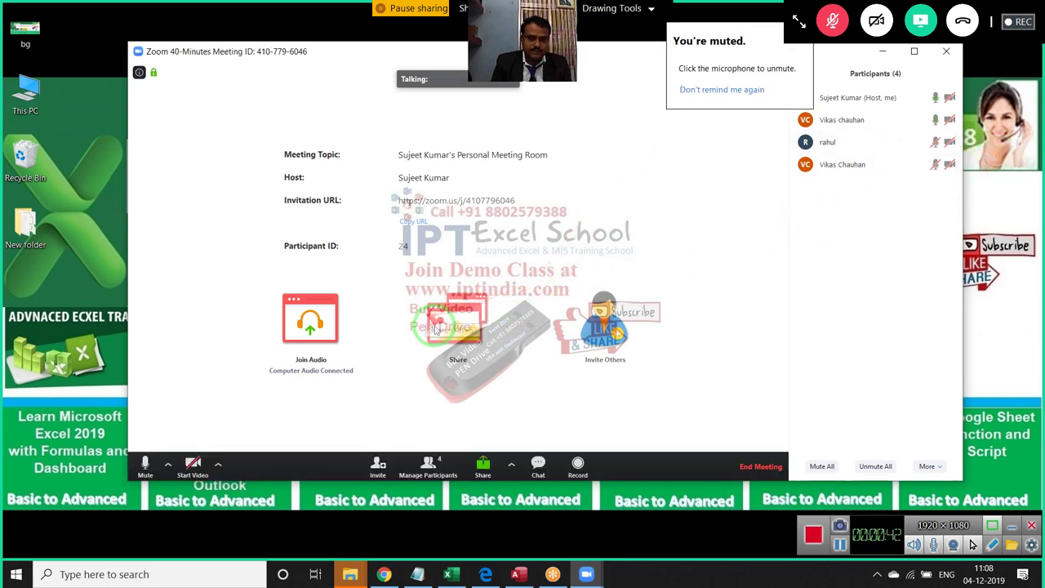
{"action": "key", "text": "alt+s"}
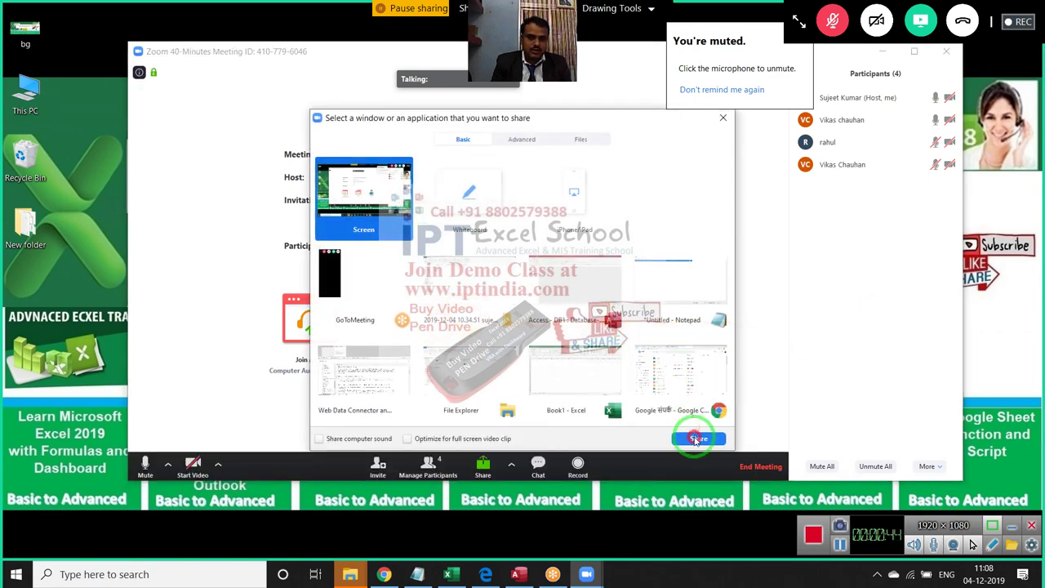
Share the whole screen, unmute the microphone and bring the Excel window to the front.
{"action": "left_click", "coordinate": [698, 438]}
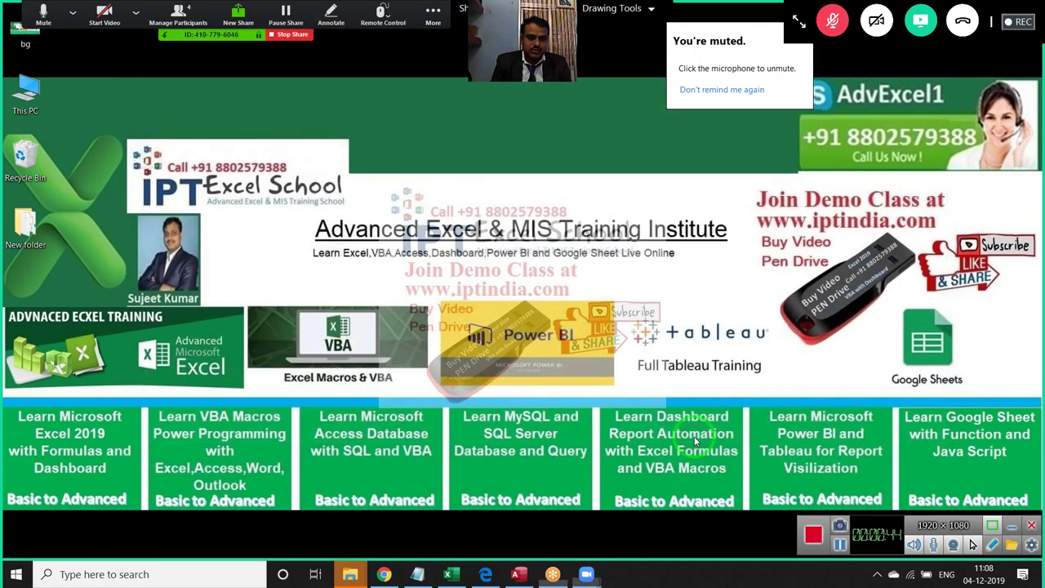
{"action": "left_click", "coordinate": [833, 20]}
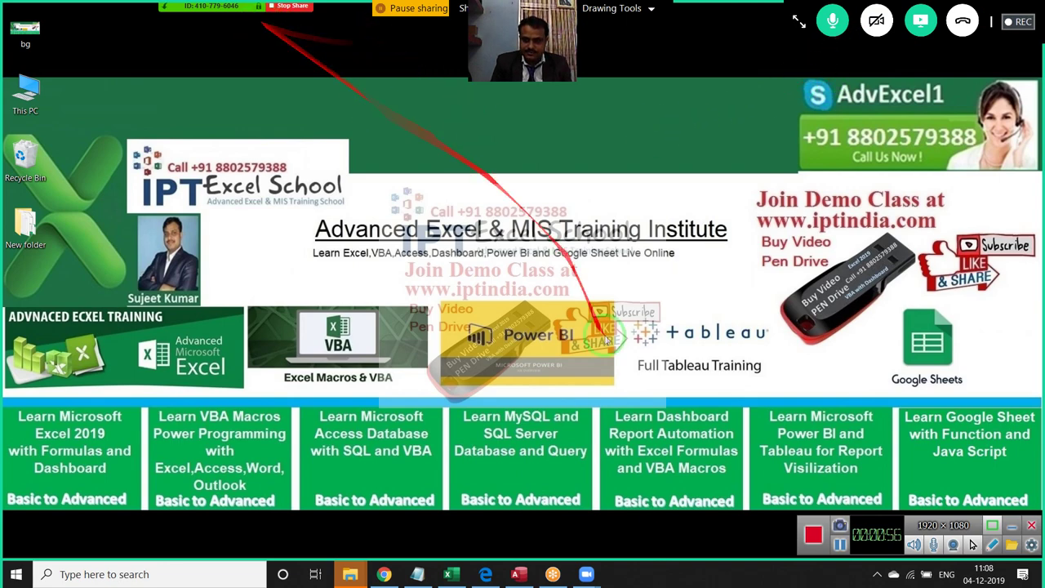
{"action": "left_click", "coordinate": [448, 574]}
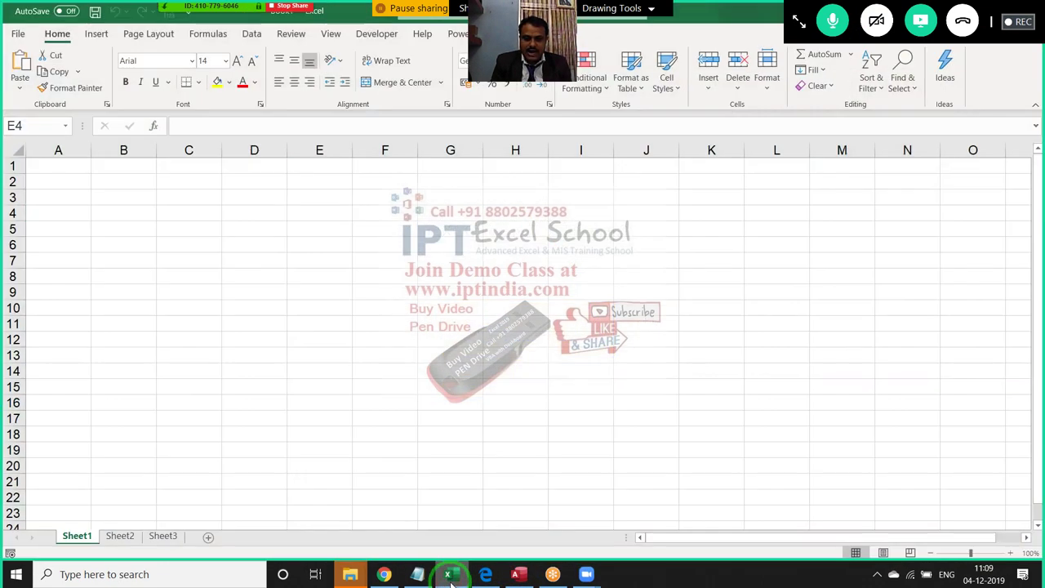
Open the recent workbook 'Sumif_Project question (1)' from File > Open.
{"action": "left_click", "coordinate": [21, 33]}
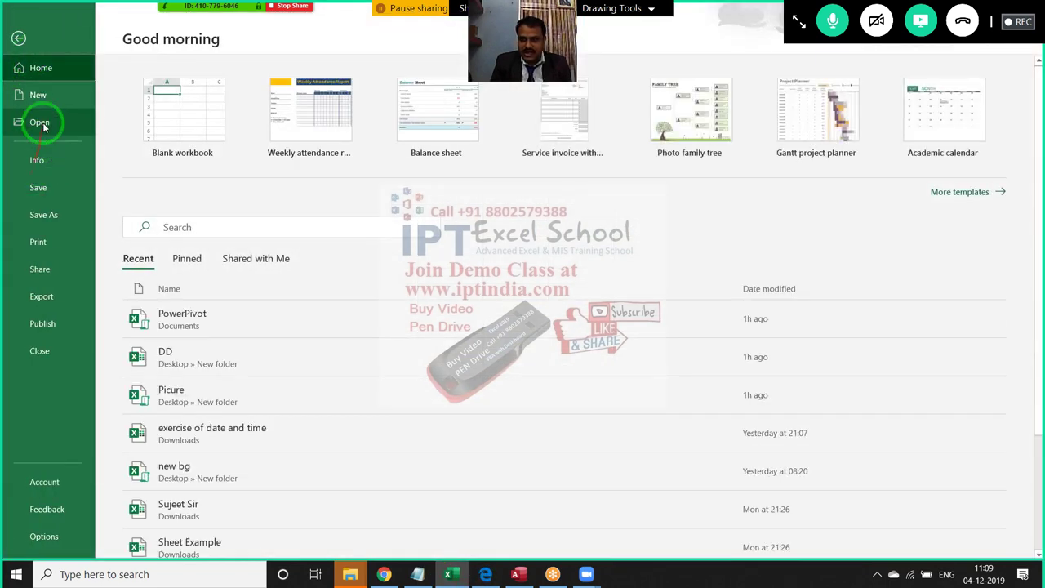
{"action": "left_click", "coordinate": [42, 124]}
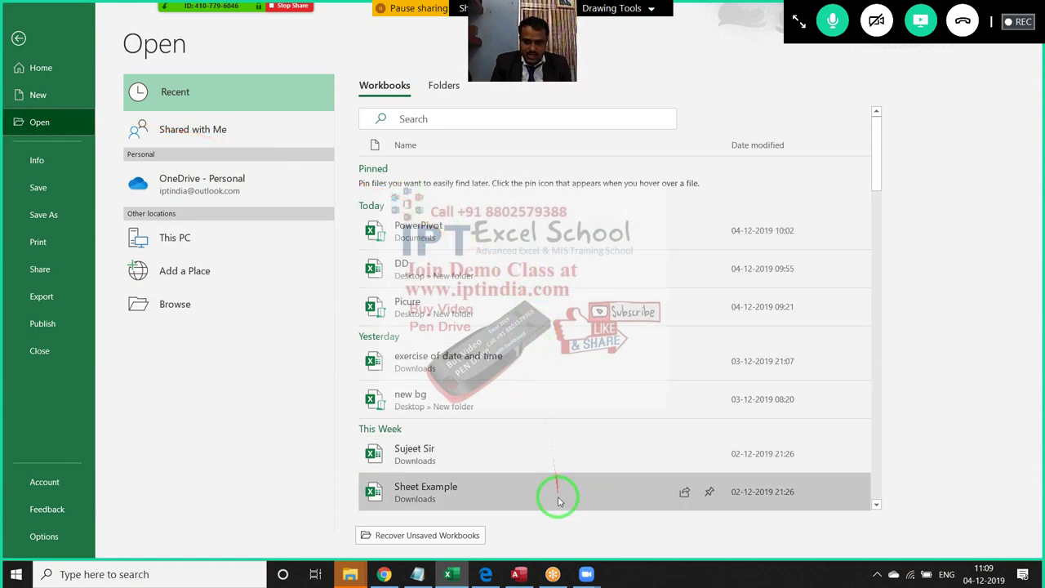
{"action": "scroll", "coordinate": [542, 408], "scroll_direction": "down", "scroll_amount": 2}
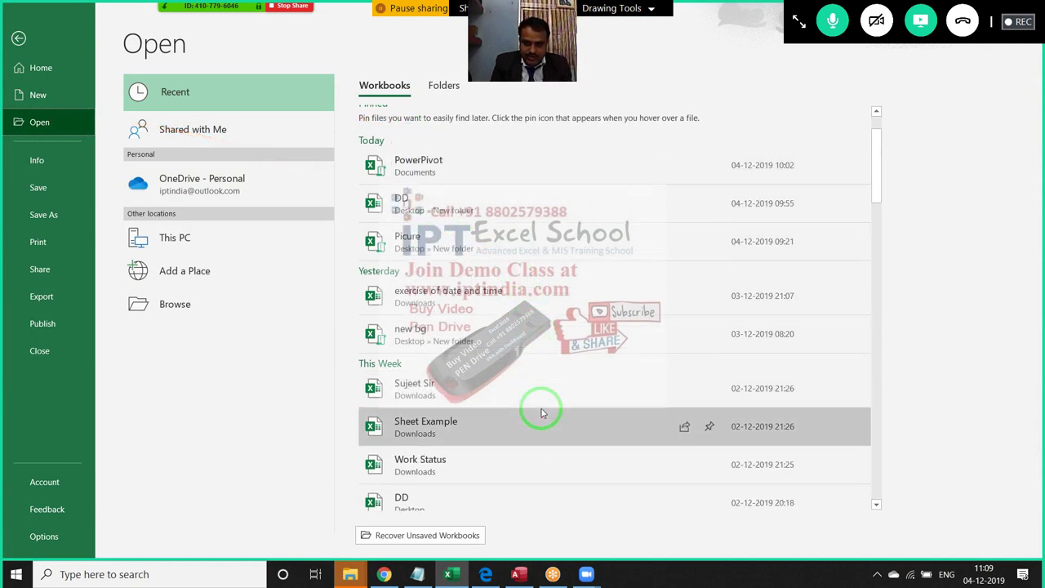
{"action": "scroll", "coordinate": [542, 414], "scroll_direction": "down", "scroll_amount": 1}
{"action": "scroll", "coordinate": [539, 433], "scroll_direction": "down", "scroll_amount": 1}
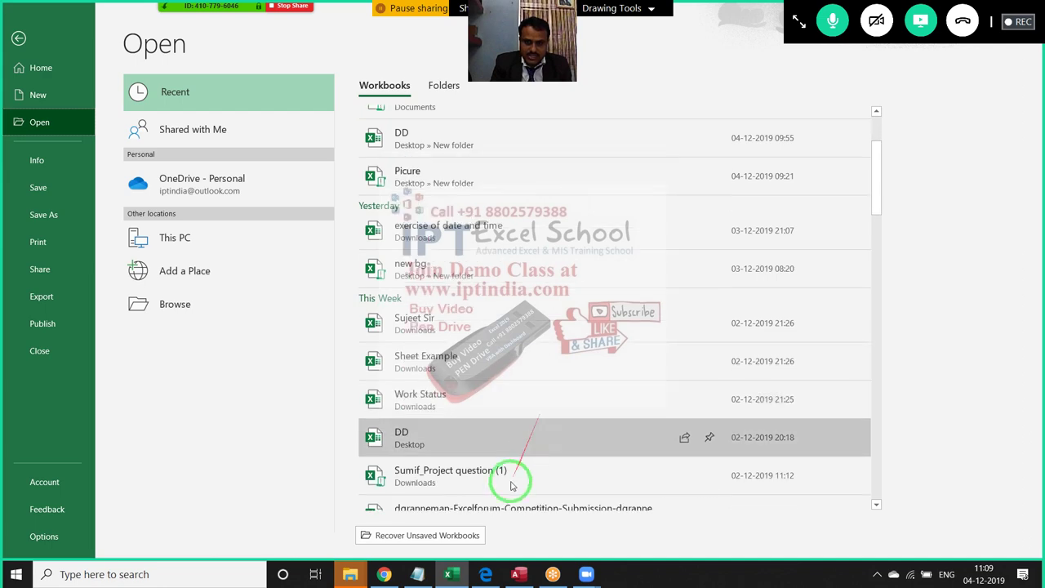
{"action": "left_click", "coordinate": [505, 483]}
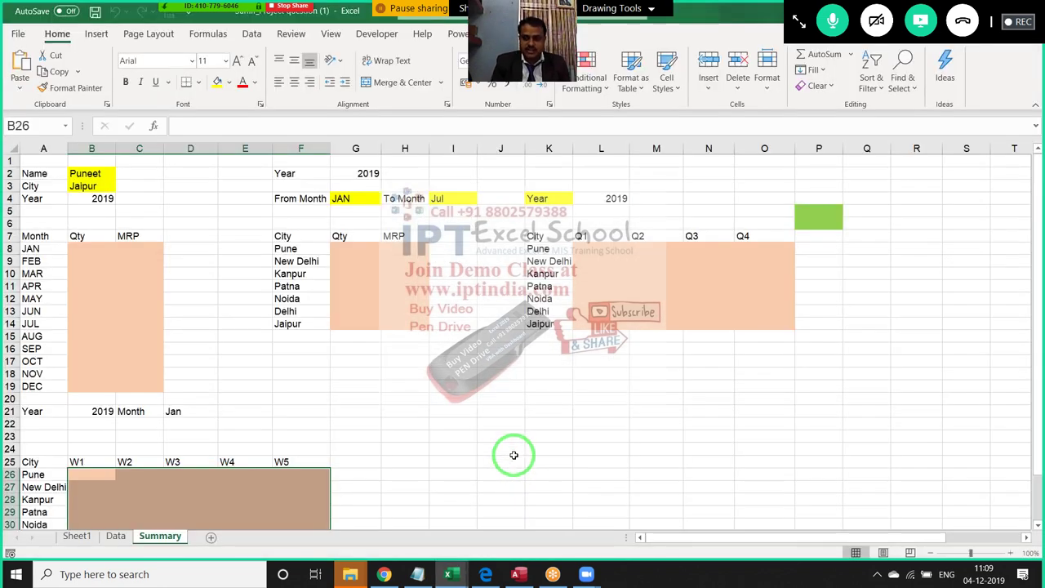
{"action": "left_click", "coordinate": [86, 258]}
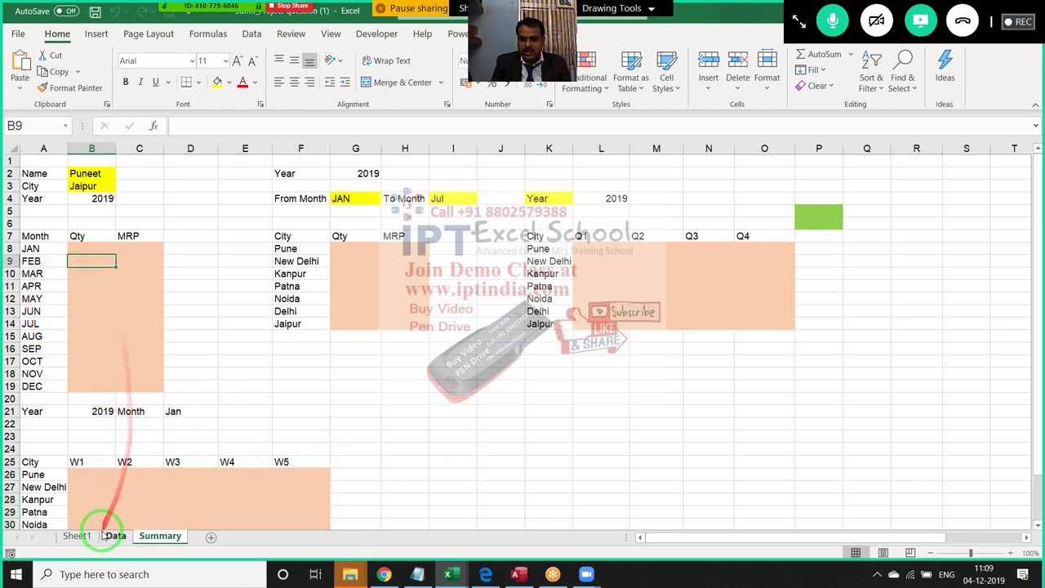
{"action": "scroll", "coordinate": [250, 420], "scroll_direction": "down", "scroll_amount": 2}
{"action": "scroll", "coordinate": [253, 420], "scroll_direction": "up", "scroll_amount": 1}
{"action": "scroll", "coordinate": [252, 420], "scroll_direction": "up", "scroll_amount": 1}
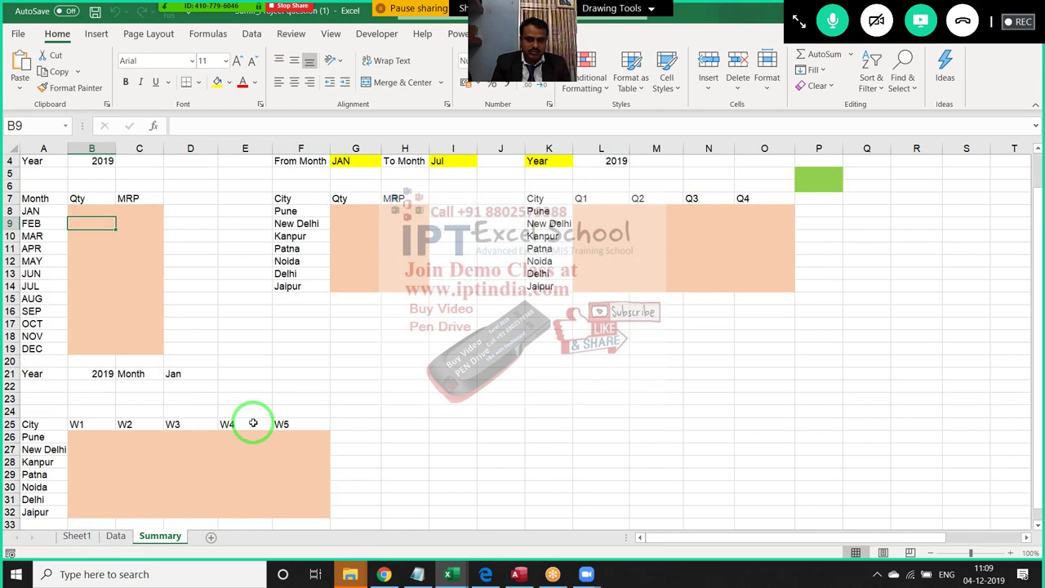
{"action": "scroll", "coordinate": [253, 423], "scroll_direction": "up", "scroll_amount": 1}
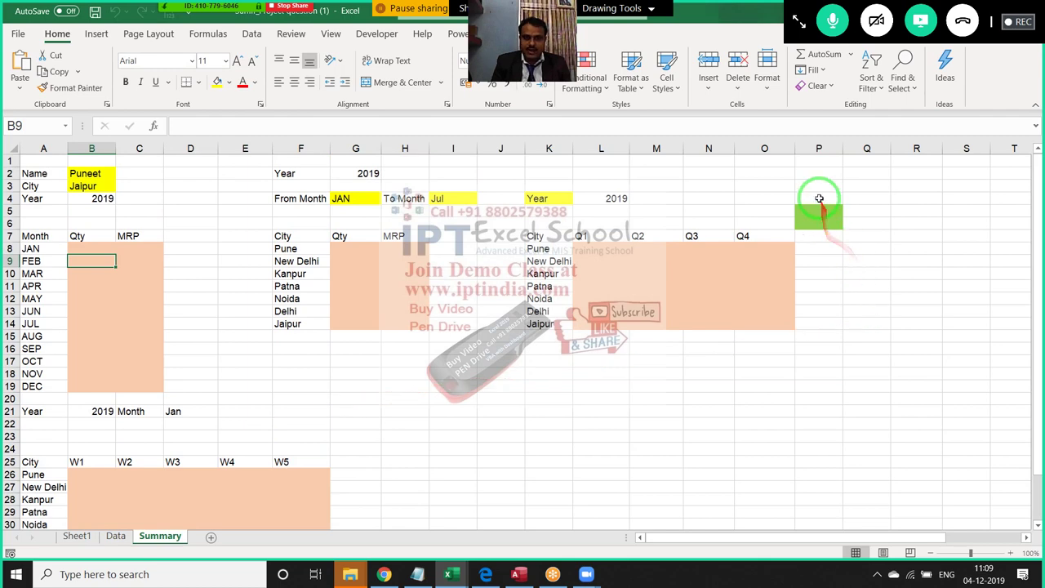
{"action": "left_click_drag", "start_coordinate": [820, 198], "coordinate": [819, 242]}
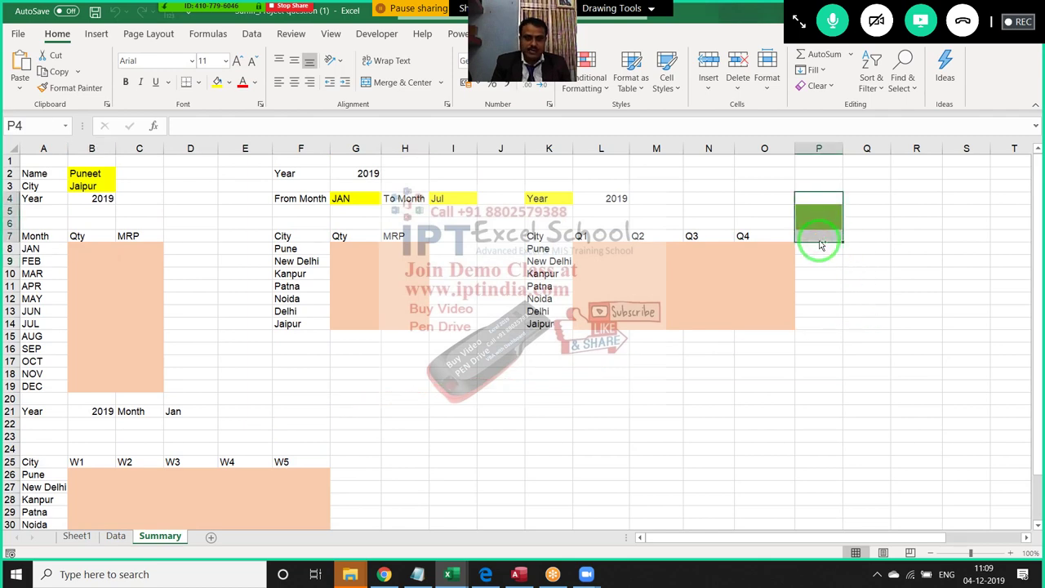
{"action": "left_click", "coordinate": [726, 184]}
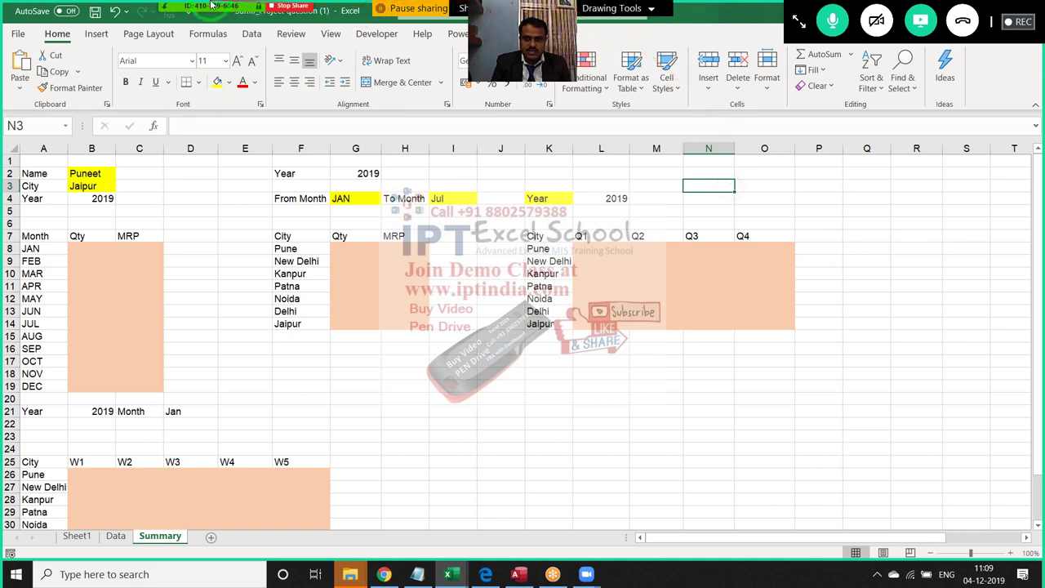
Show the Participants list and allow one attendee to record the meeting.
{"action": "left_click", "coordinate": [180, 22]}
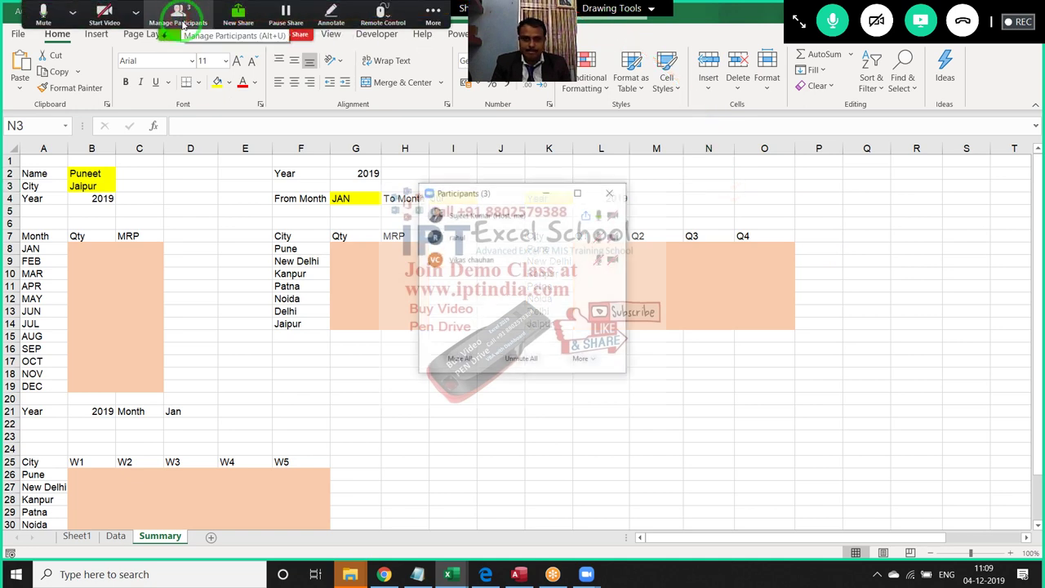
{"action": "mouse_move", "coordinate": [445, 245]}
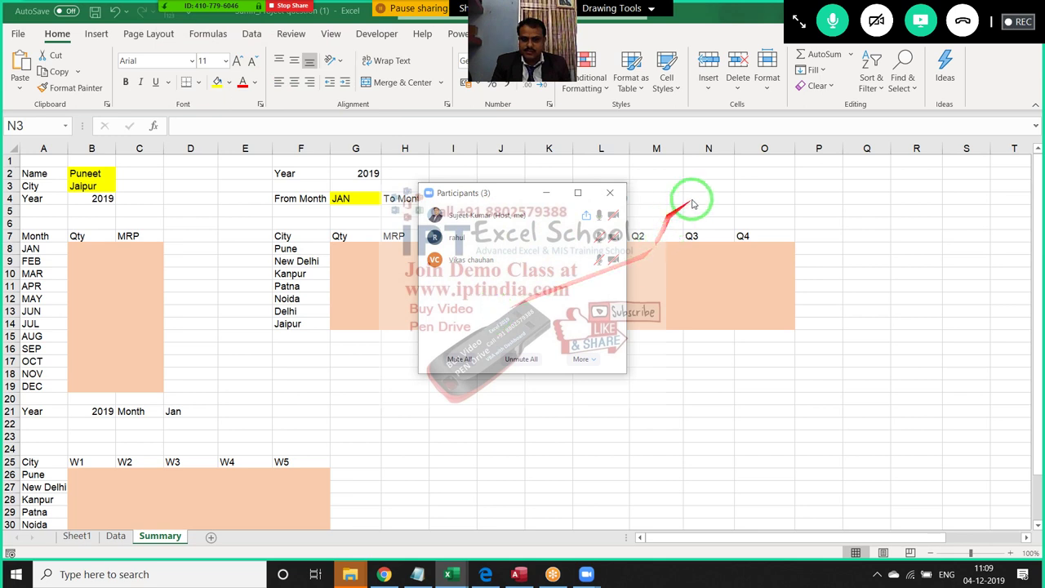
{"action": "left_click", "coordinate": [616, 240]}
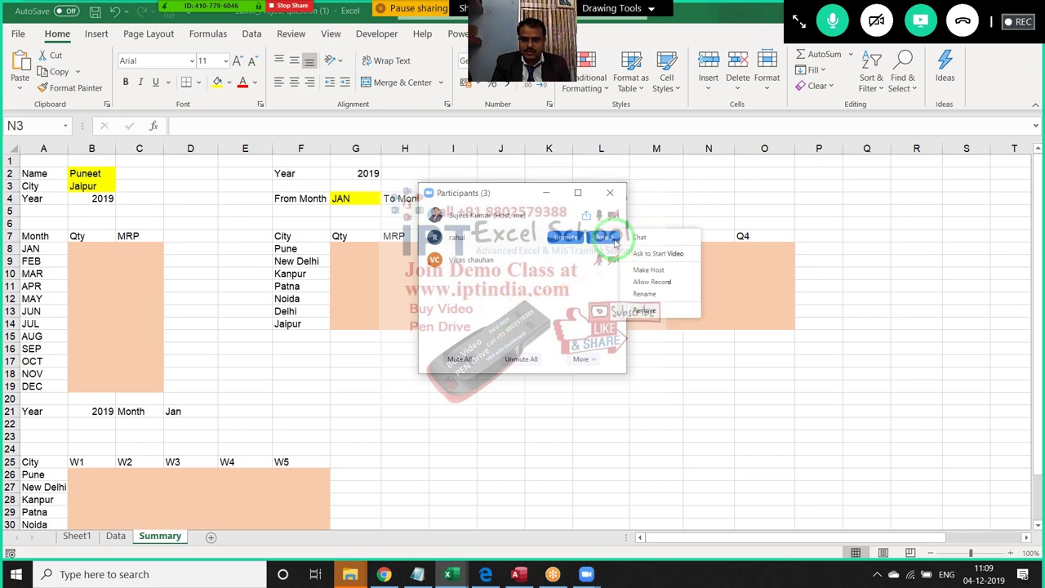
{"action": "left_click", "coordinate": [572, 302]}
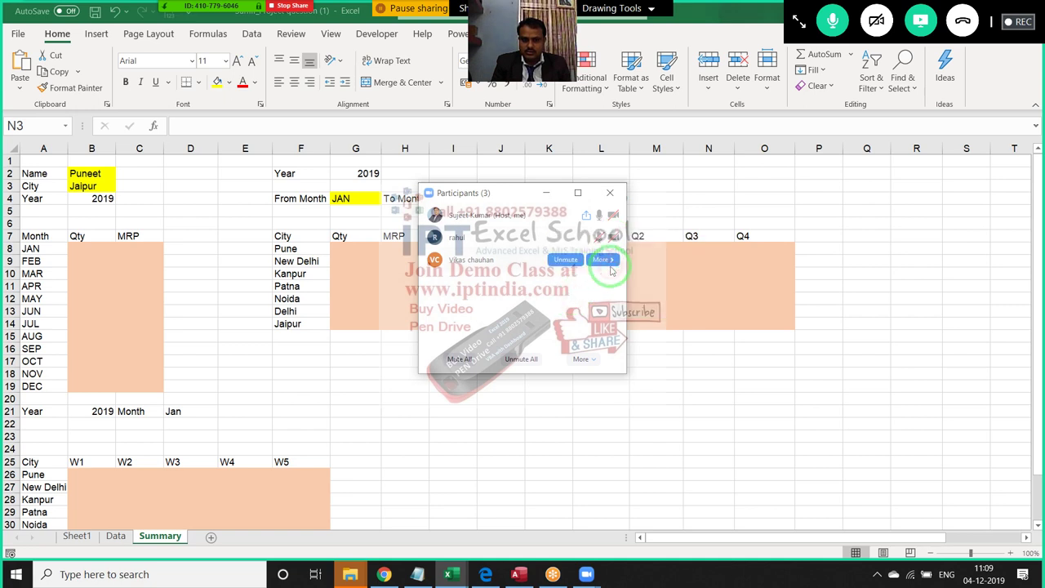
{"action": "left_click", "coordinate": [611, 267]}
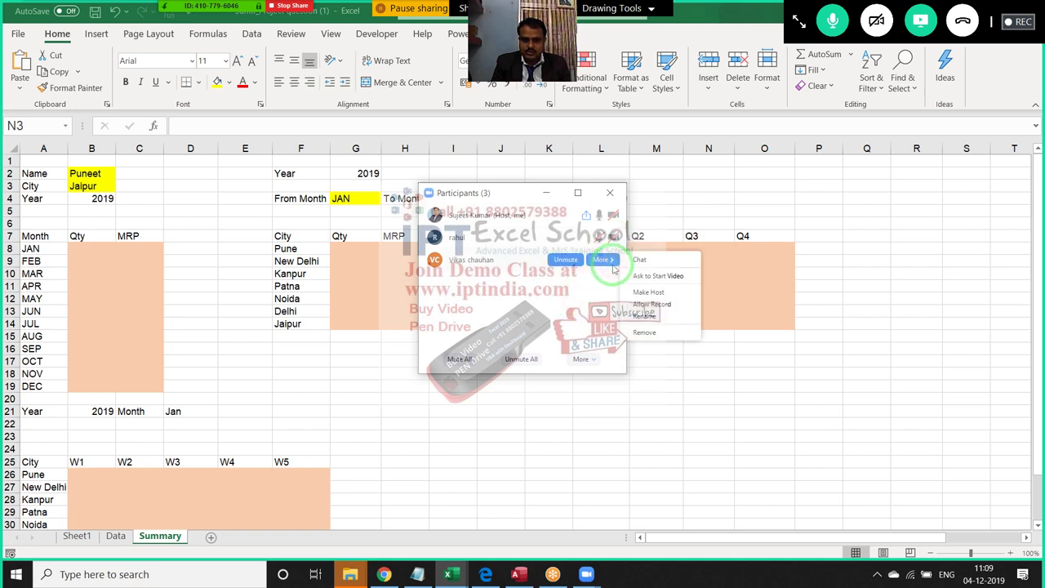
{"action": "left_click", "coordinate": [655, 305]}
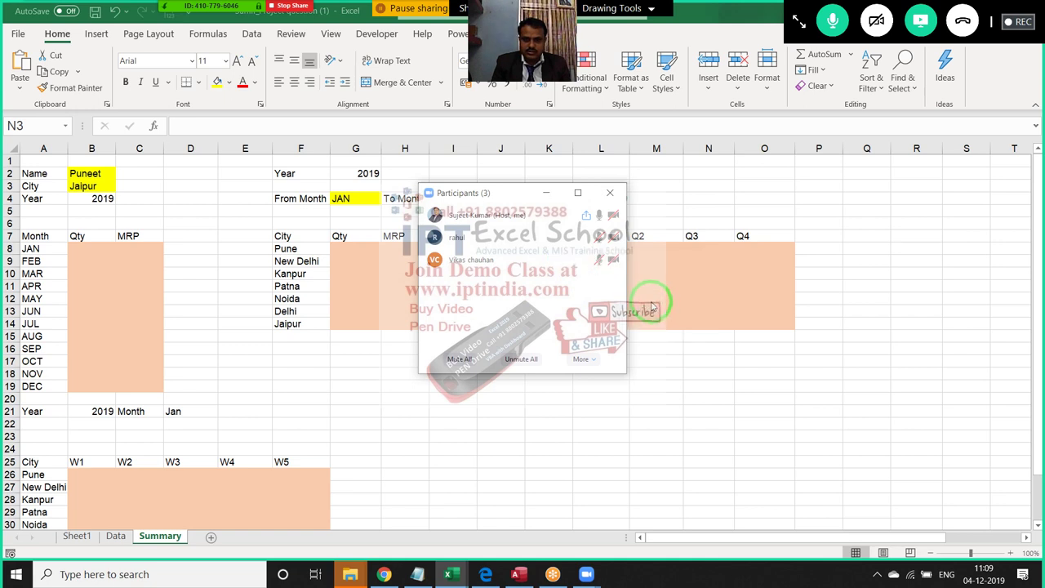
Reopen the other attendee's More options menu in the Participants list.
{"action": "mouse_move", "coordinate": [608, 252]}
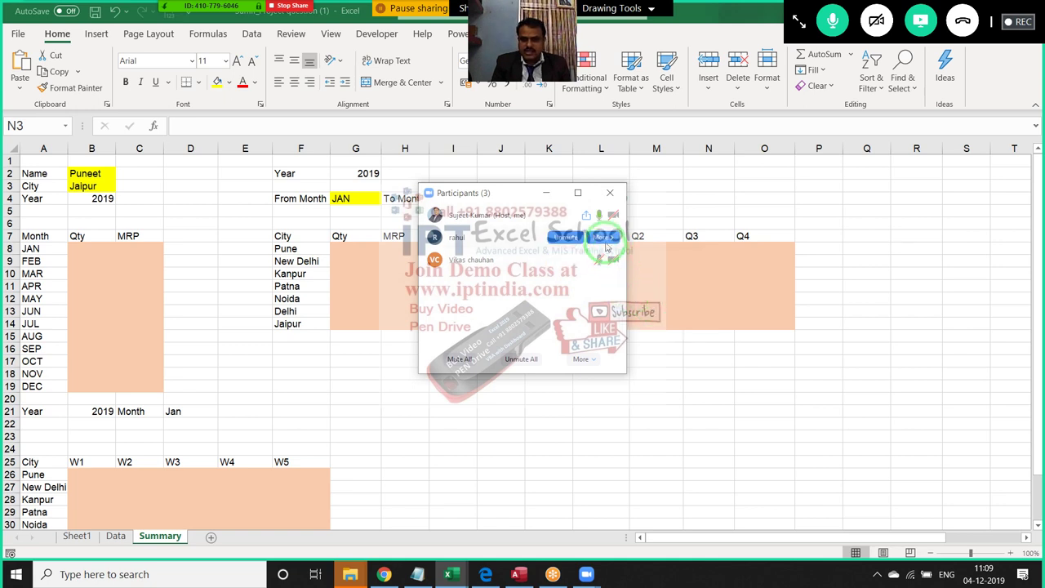
{"action": "left_click", "coordinate": [604, 238]}
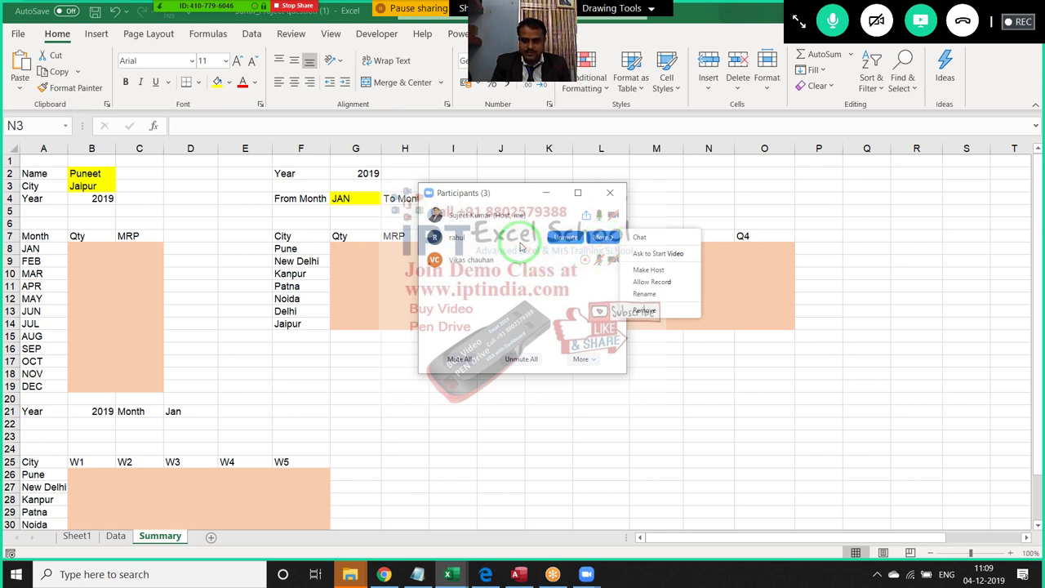
{"action": "left_click", "coordinate": [577, 331]}
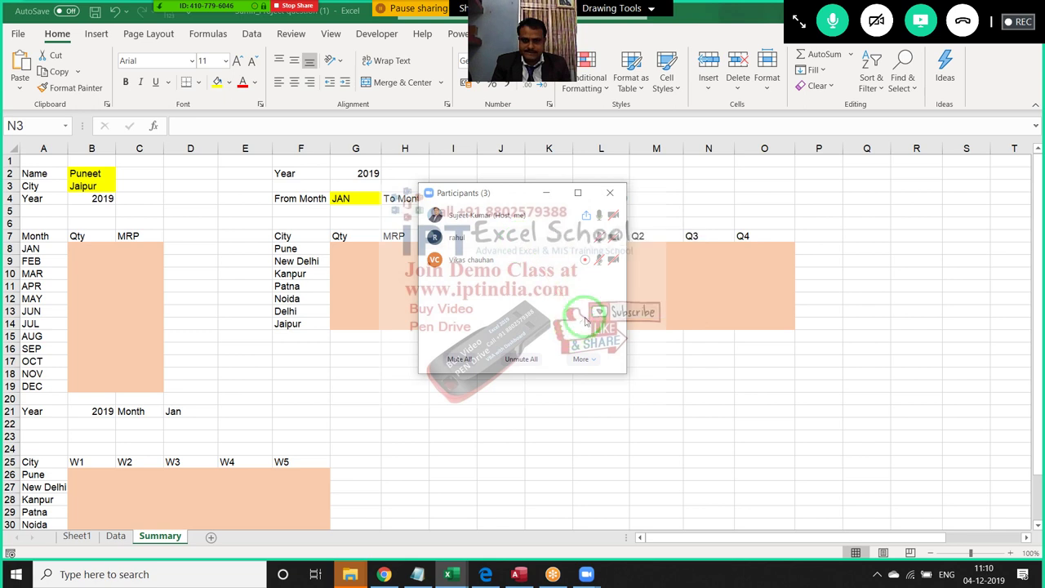
{"action": "left_click", "coordinate": [606, 238]}
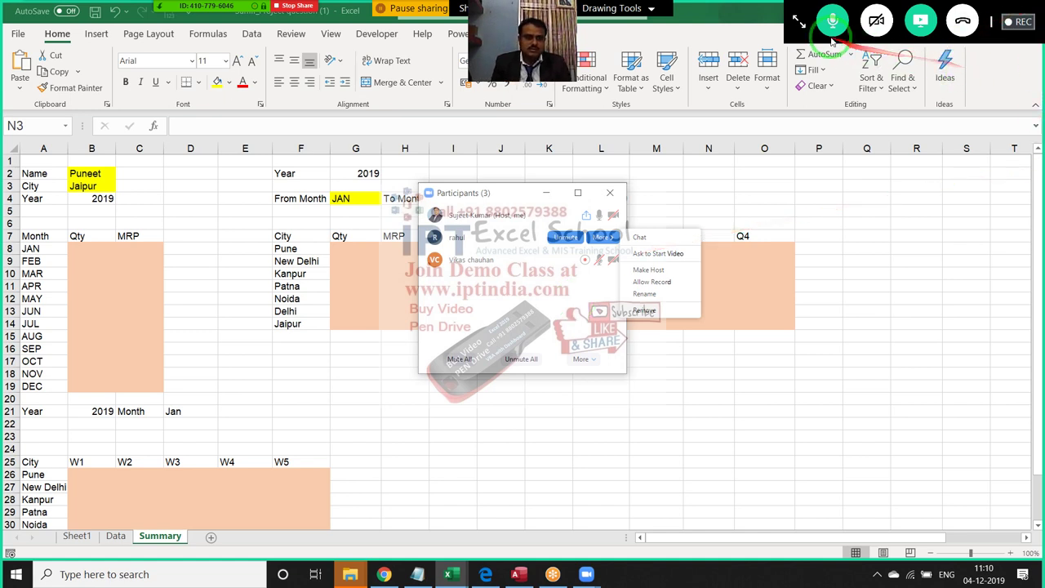
Float the meeting controls in a separate panel and close the Participants window.
{"action": "left_click", "coordinate": [801, 21]}
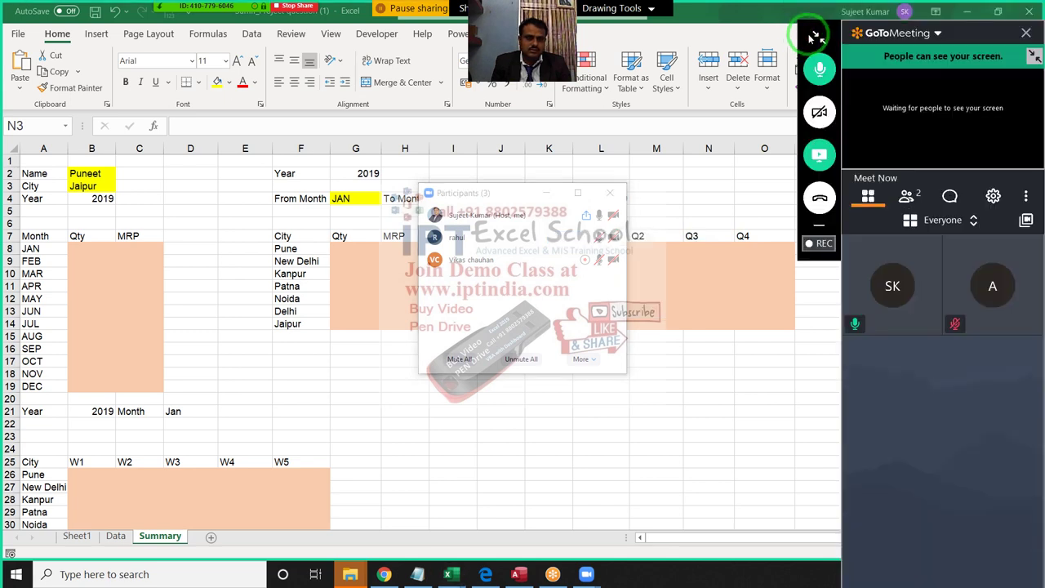
{"action": "left_click", "coordinate": [818, 38]}
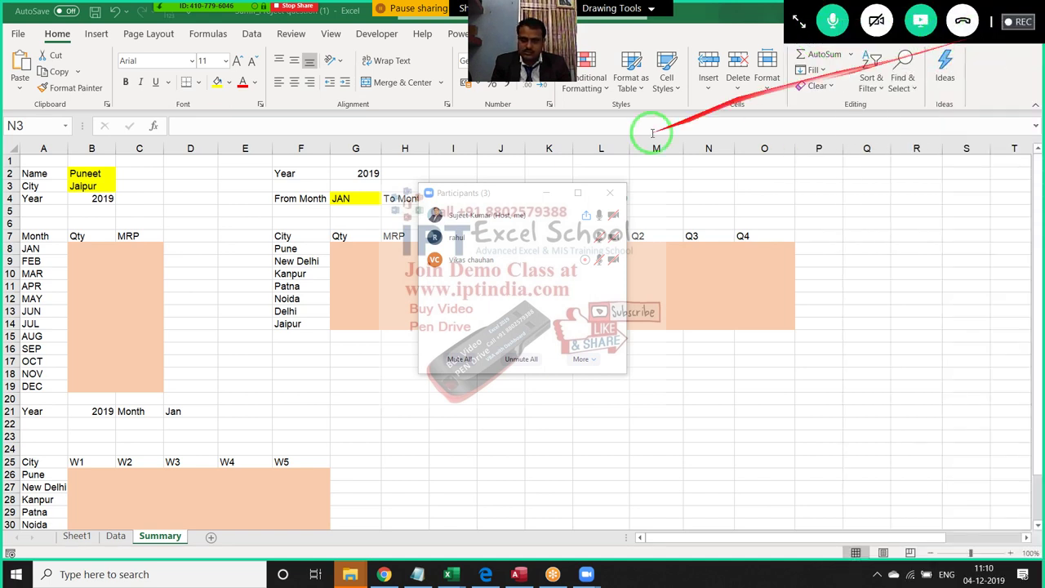
{"action": "mouse_move", "coordinate": [553, 267]}
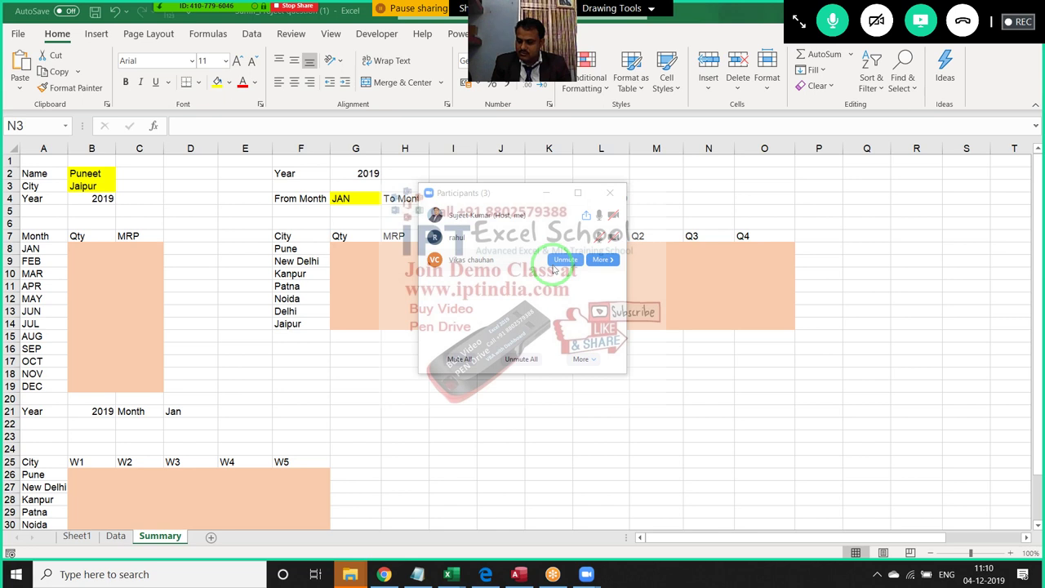
{"action": "left_click", "coordinate": [568, 333]}
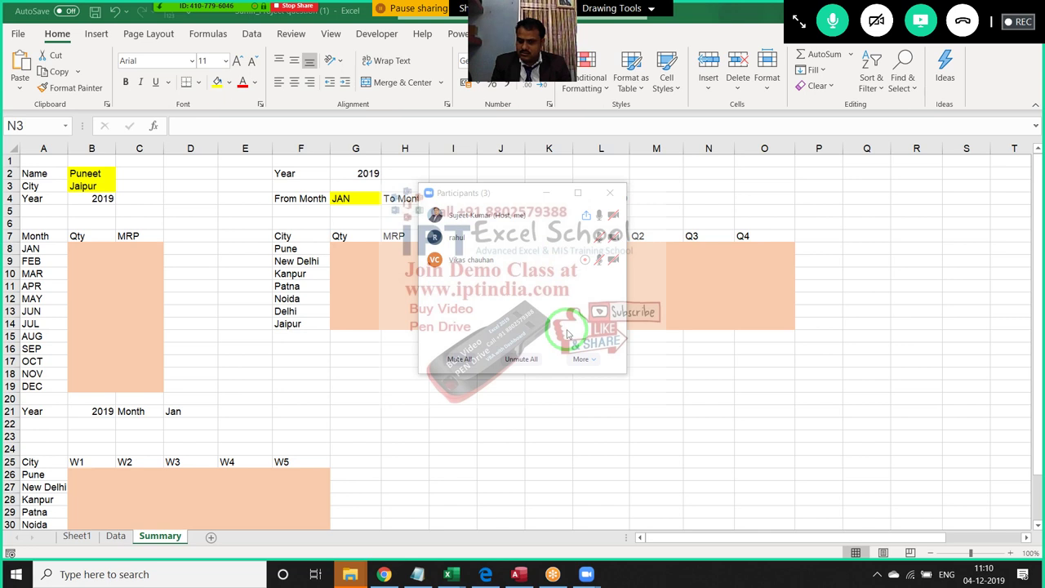
{"action": "left_click", "coordinate": [605, 238]}
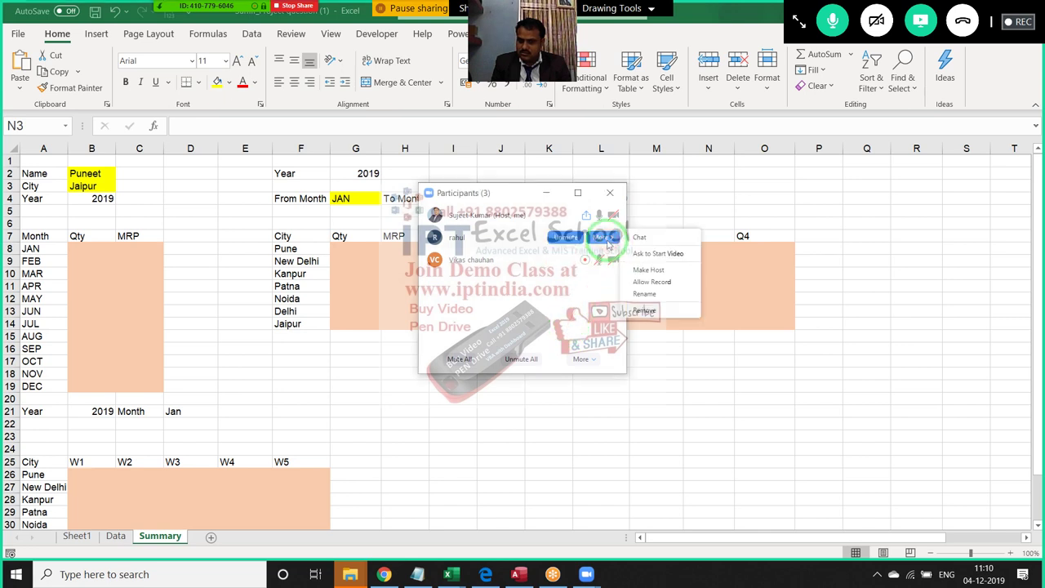
{"action": "left_click", "coordinate": [609, 193]}
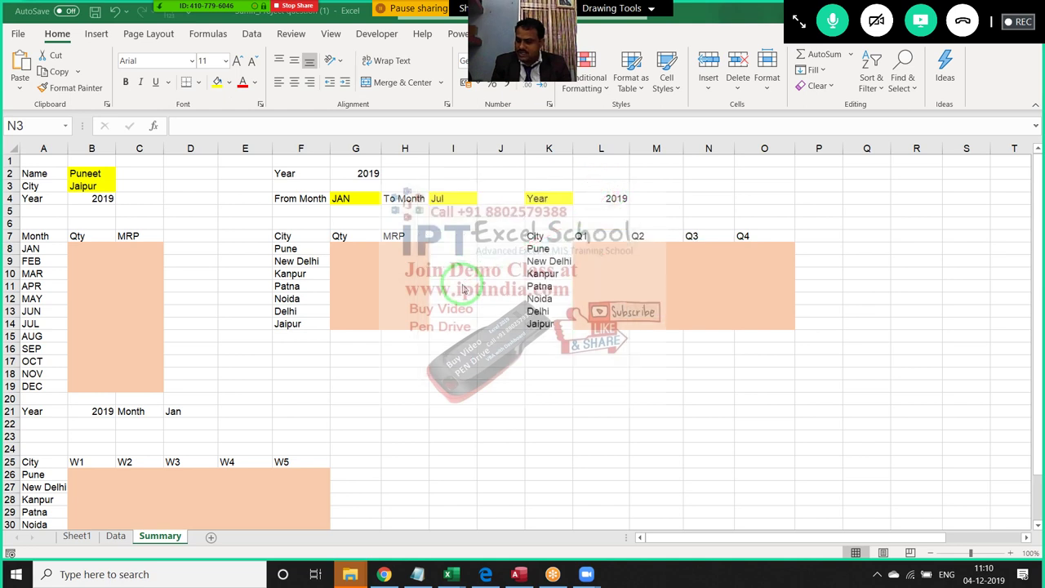
{"action": "left_click", "coordinate": [460, 98]}
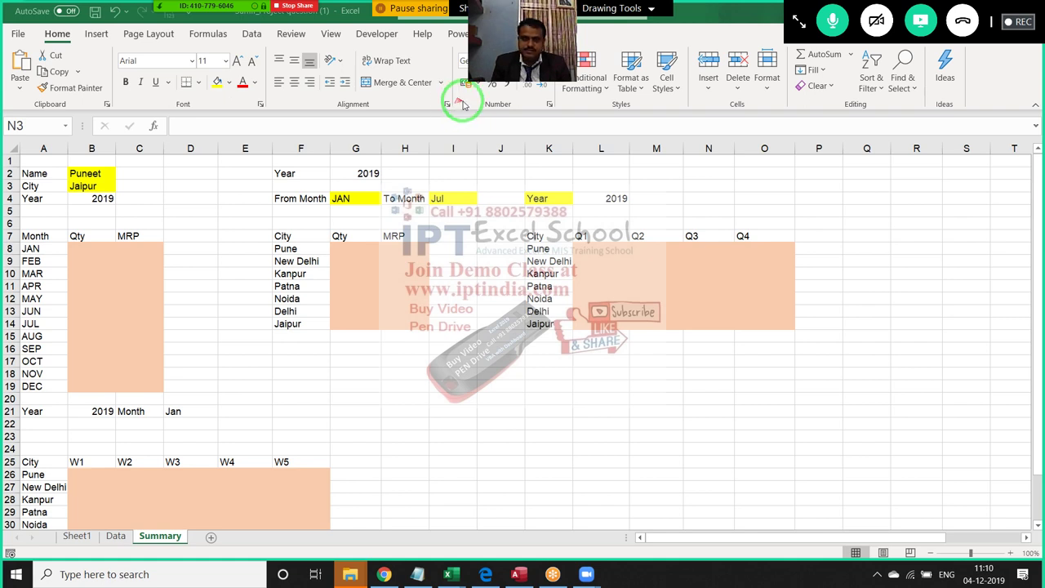
Reopen the participants list, unmute everyone, and close the list again.
{"action": "left_click", "coordinate": [178, 17]}
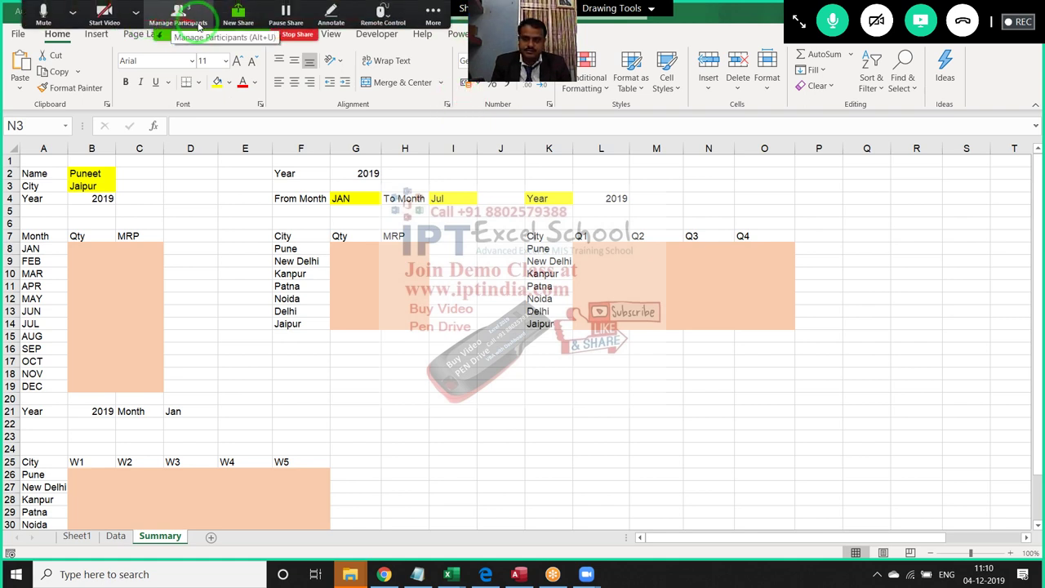
{"action": "left_click", "coordinate": [201, 23]}
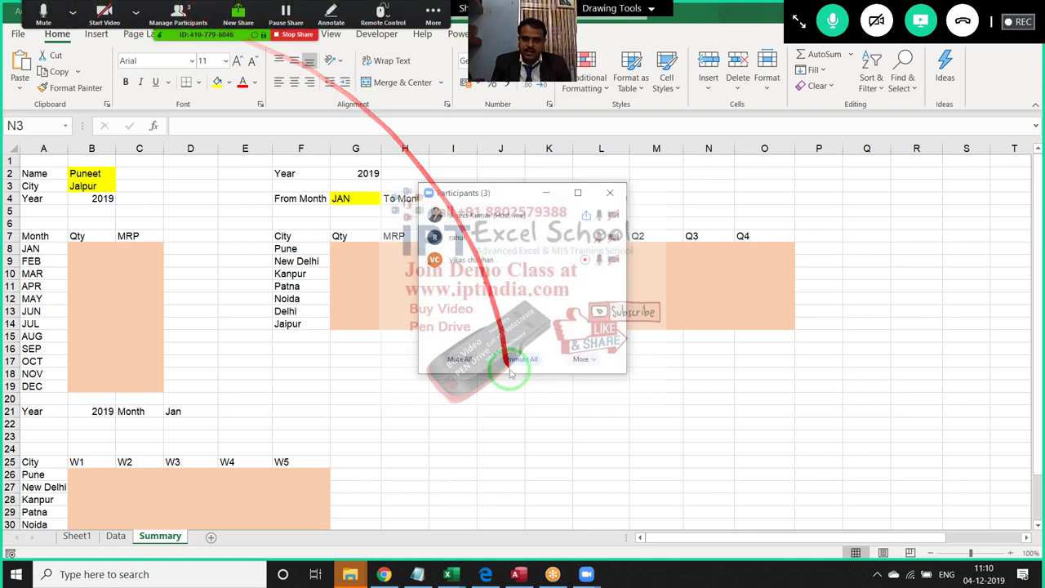
{"action": "left_click", "coordinate": [510, 374]}
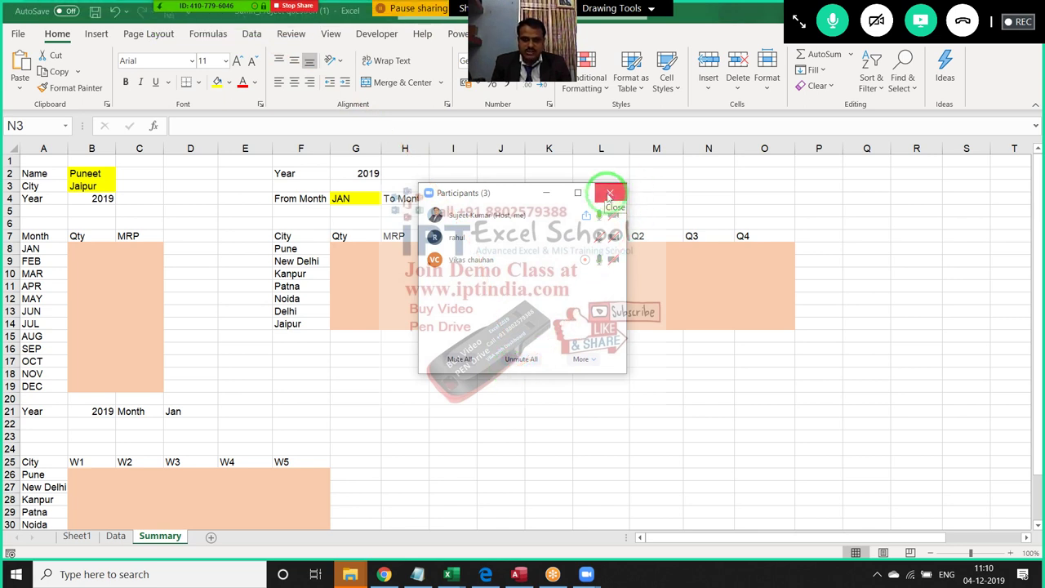
{"action": "mouse_move", "coordinate": [615, 211]}
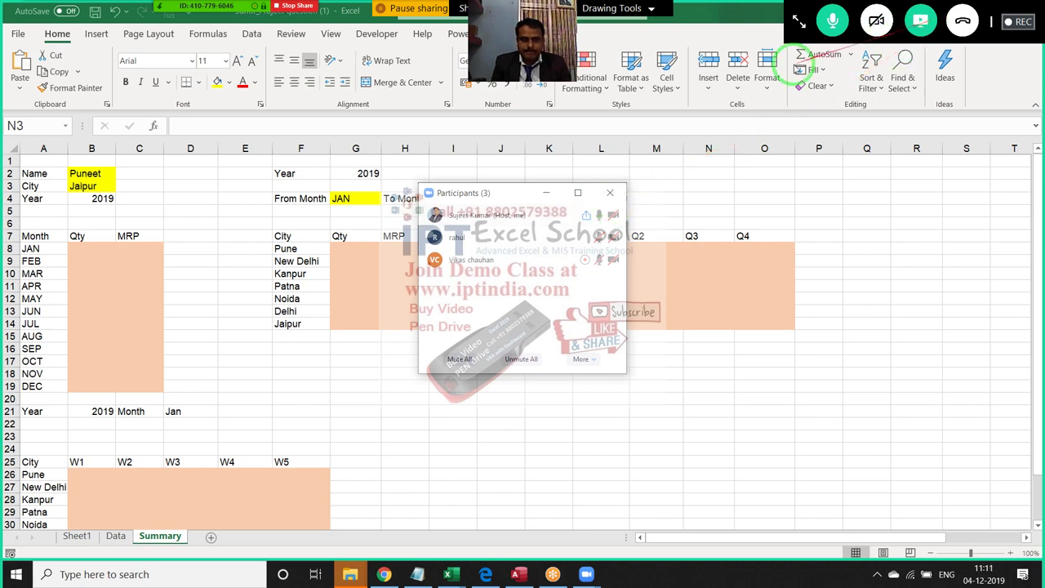
{"action": "left_click", "coordinate": [611, 196]}
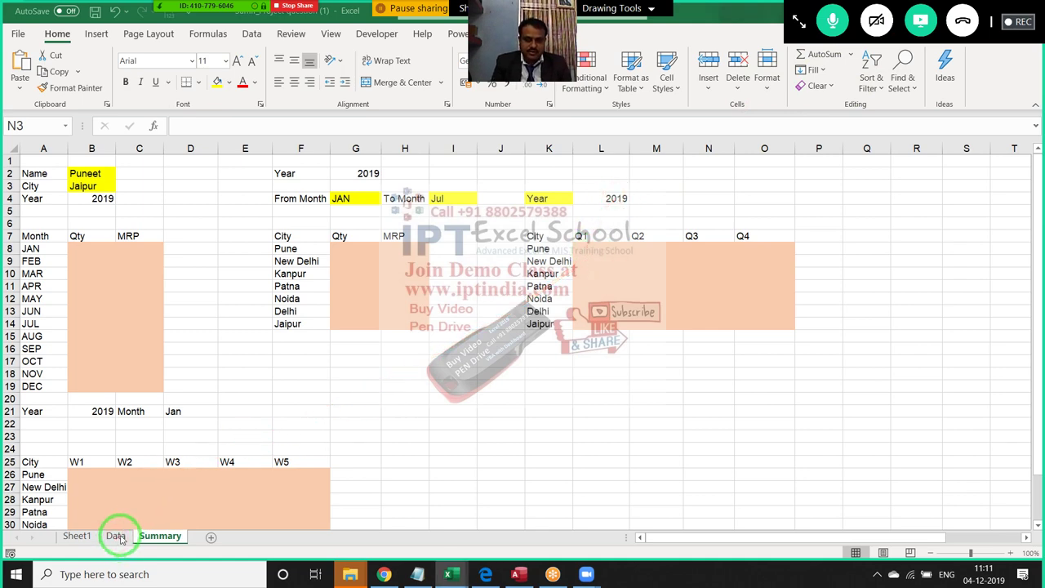
Clear the practice calculations in columns F to P of the Data sheet.
{"action": "left_click", "coordinate": [116, 539]}
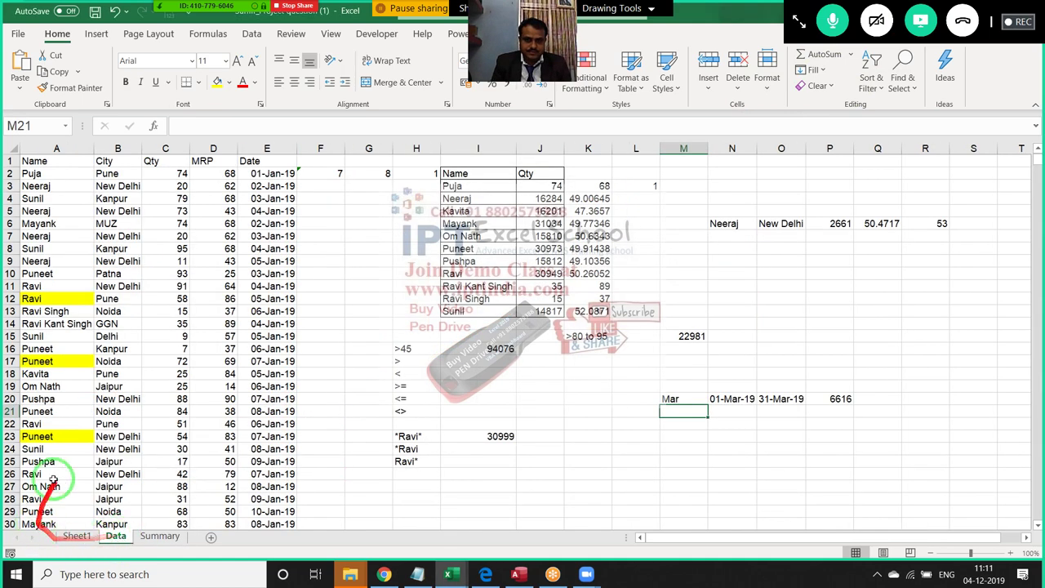
{"action": "left_click", "coordinate": [173, 311]}
{"action": "left_click_drag", "start_coordinate": [320, 148], "coordinate": [731, 149]}
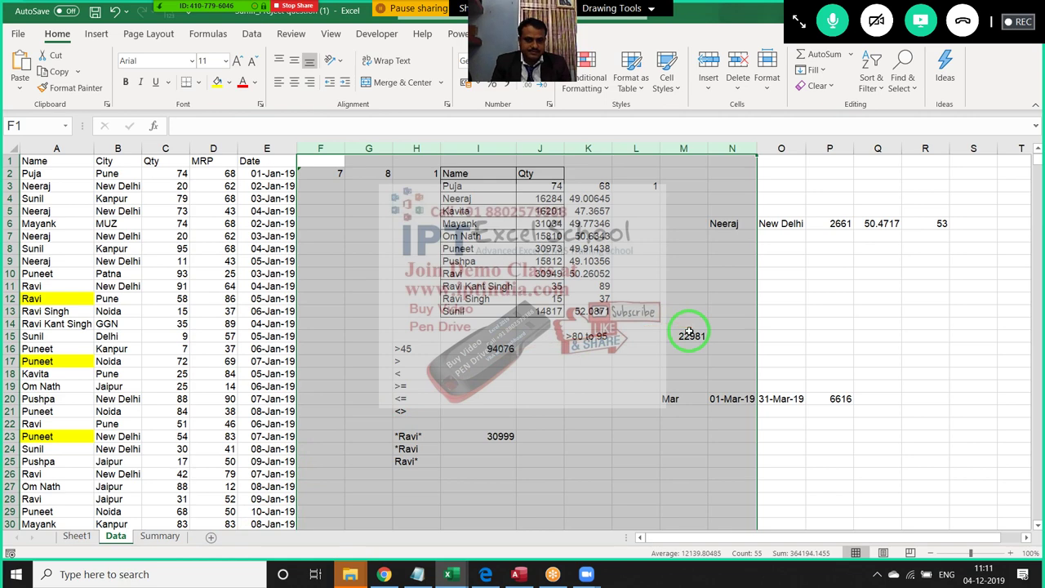
{"action": "double_click", "coordinate": [850, 398]}
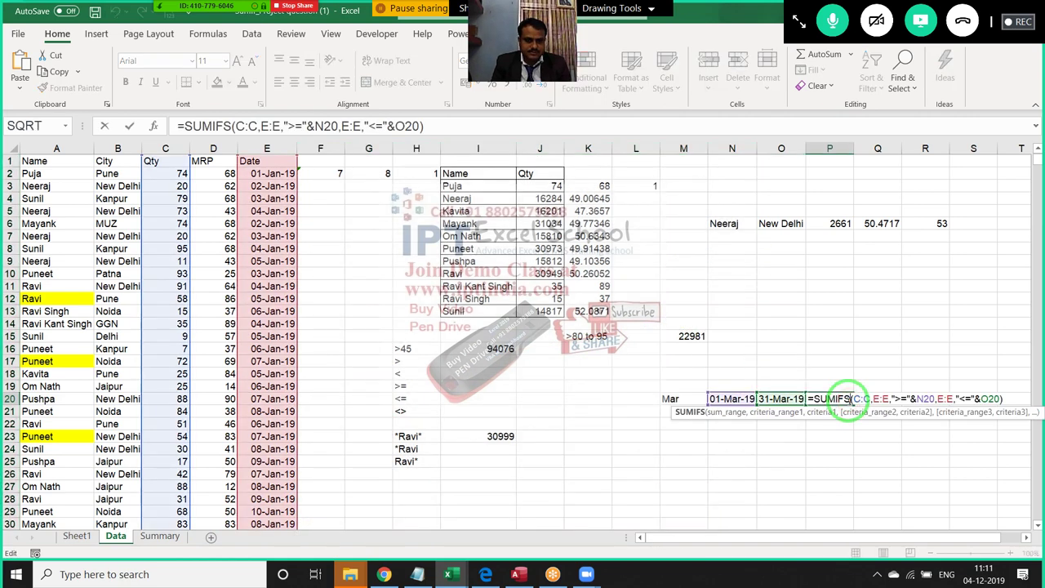
{"action": "key", "text": "Escape"}
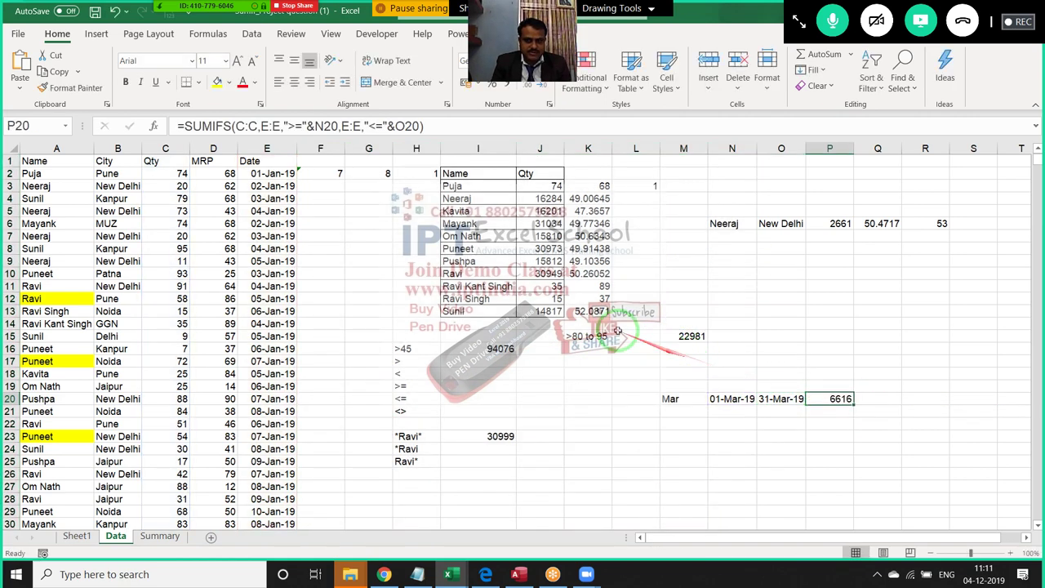
{"action": "left_click_drag", "start_coordinate": [326, 149], "coordinate": [941, 218]}
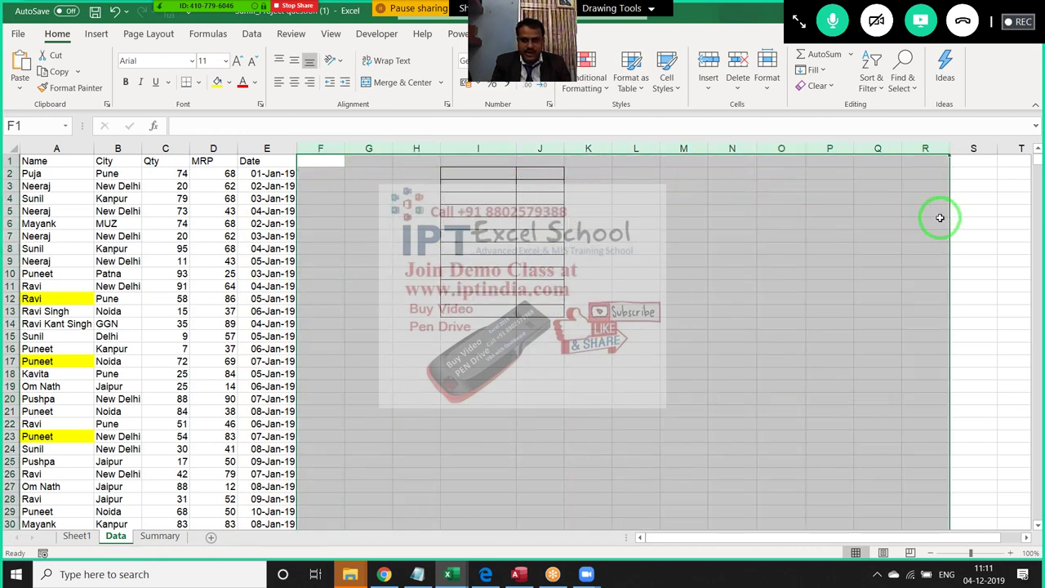
{"action": "left_click", "coordinate": [784, 272]}
Return to the Summary sheet with cell C2 selected.
{"action": "left_click", "coordinate": [152, 535]}
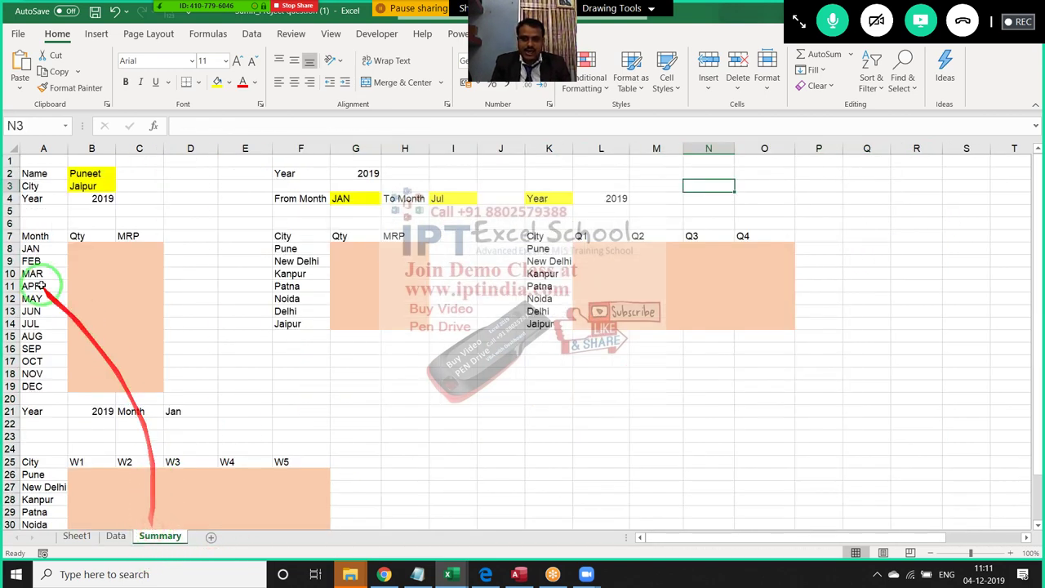
{"action": "left_click", "coordinate": [88, 175]}
{"action": "left_click", "coordinate": [143, 173]}
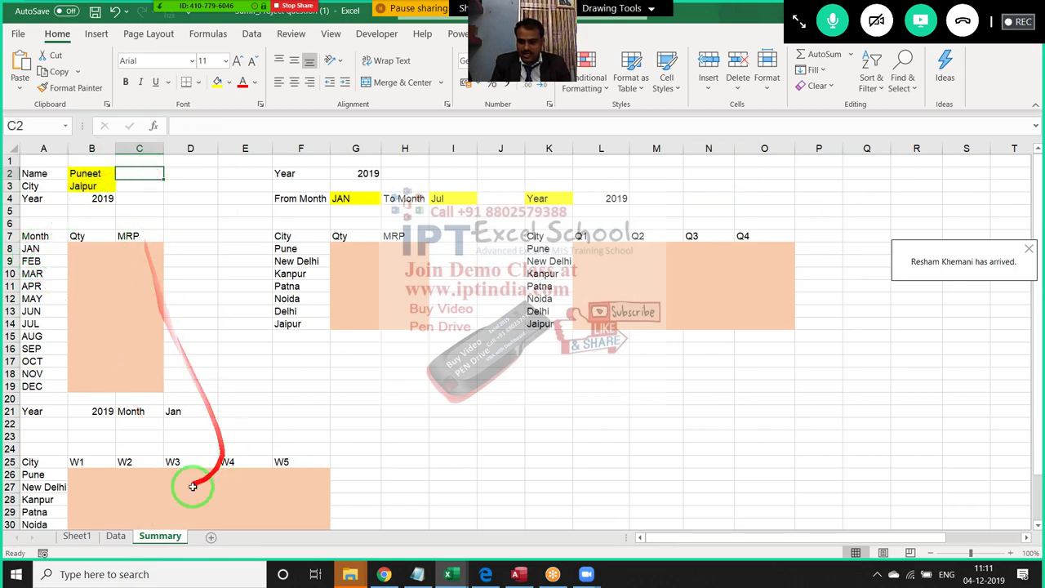
Start a SUMIF formula in Summary cell C2.
{"action": "left_click", "coordinate": [116, 536]}
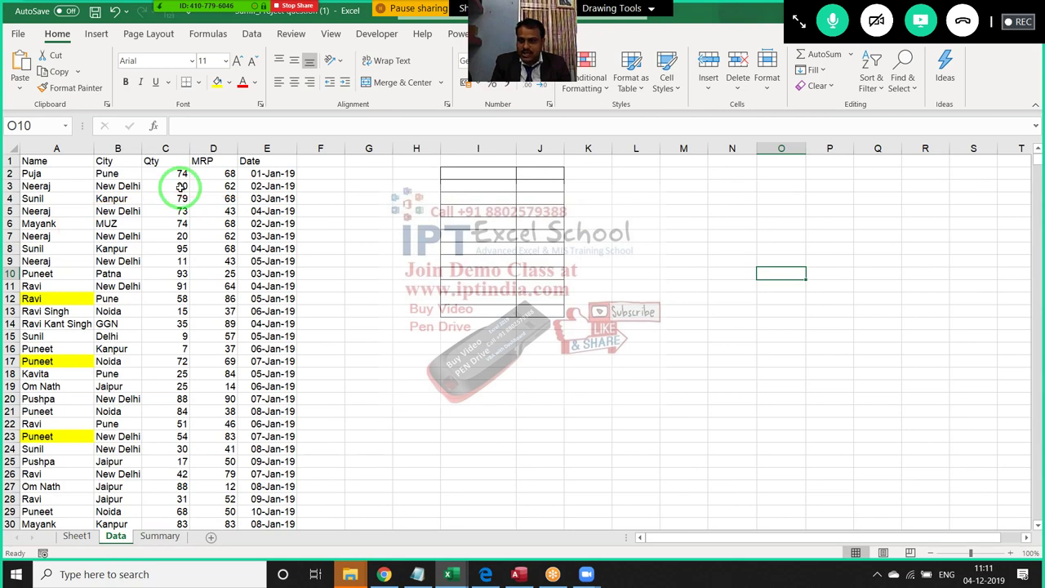
{"action": "left_click", "coordinate": [159, 537]}
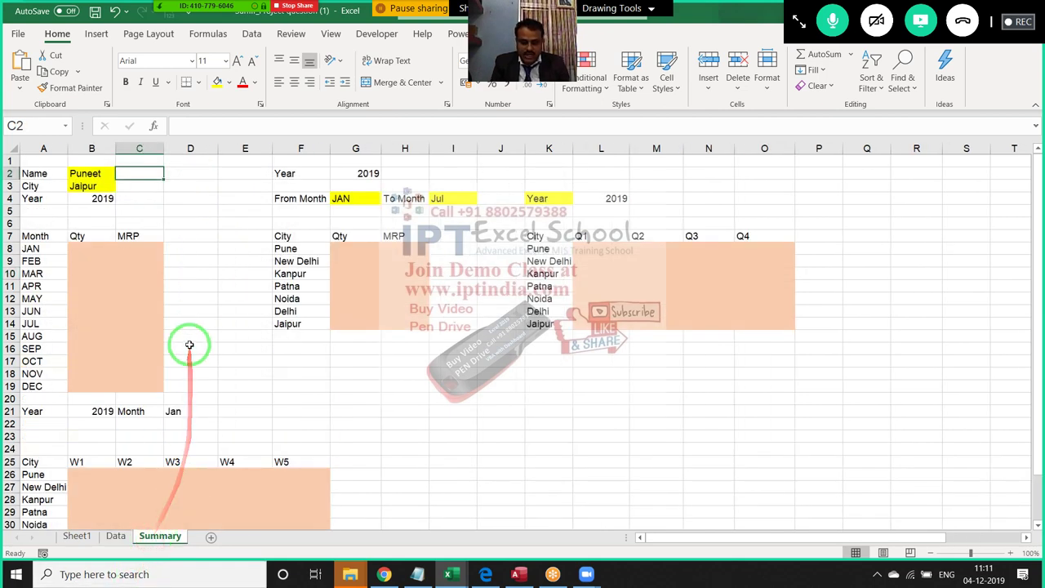
{"action": "type", "text": "=sum"}
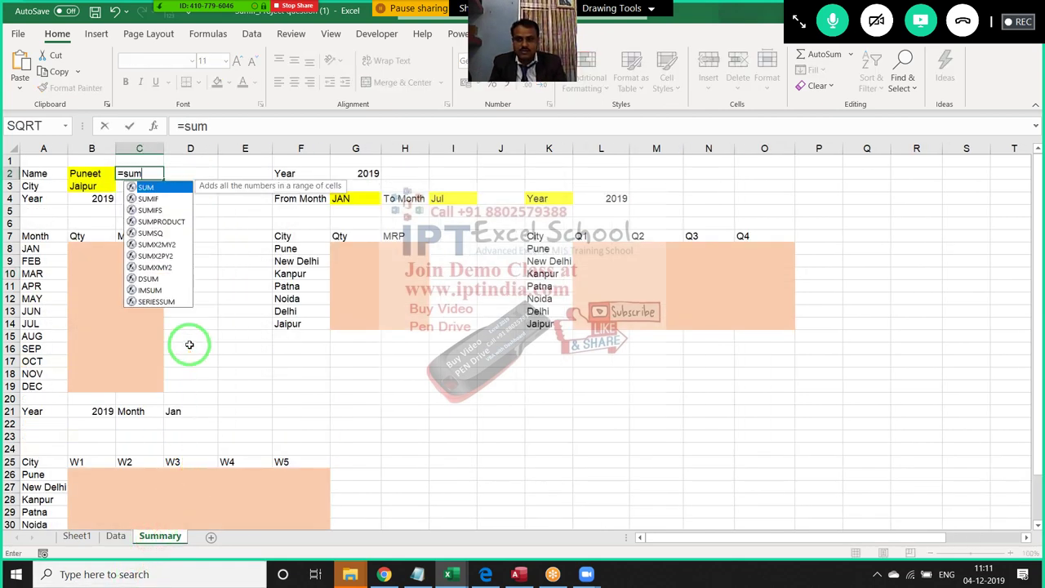
{"action": "key", "text": "Down"}
{"action": "key", "text": "Down"}
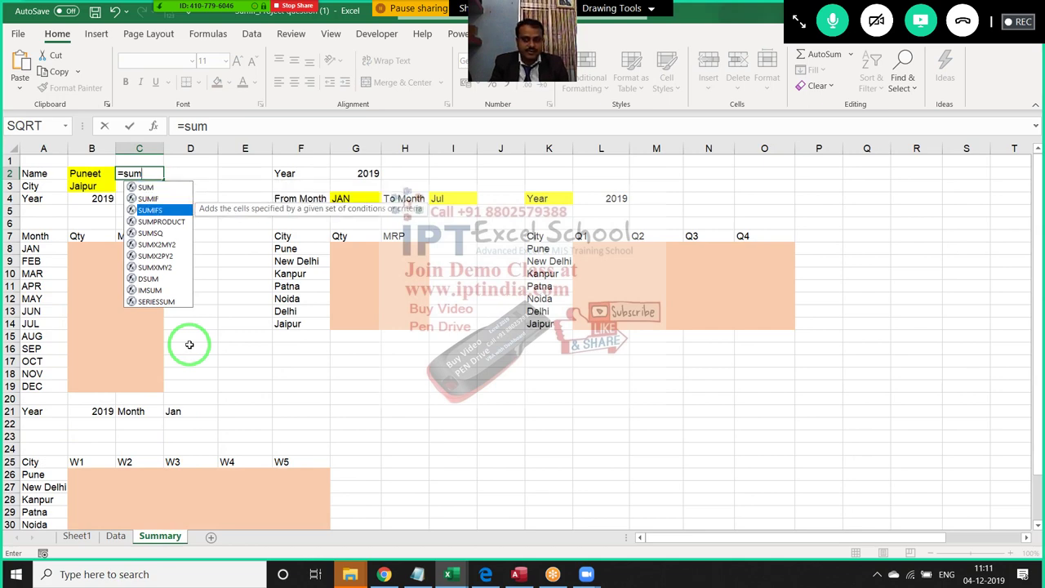
{"action": "type", "text": "1"}
{"action": "key", "text": "BackSpace"}
{"action": "key", "text": "Down"}
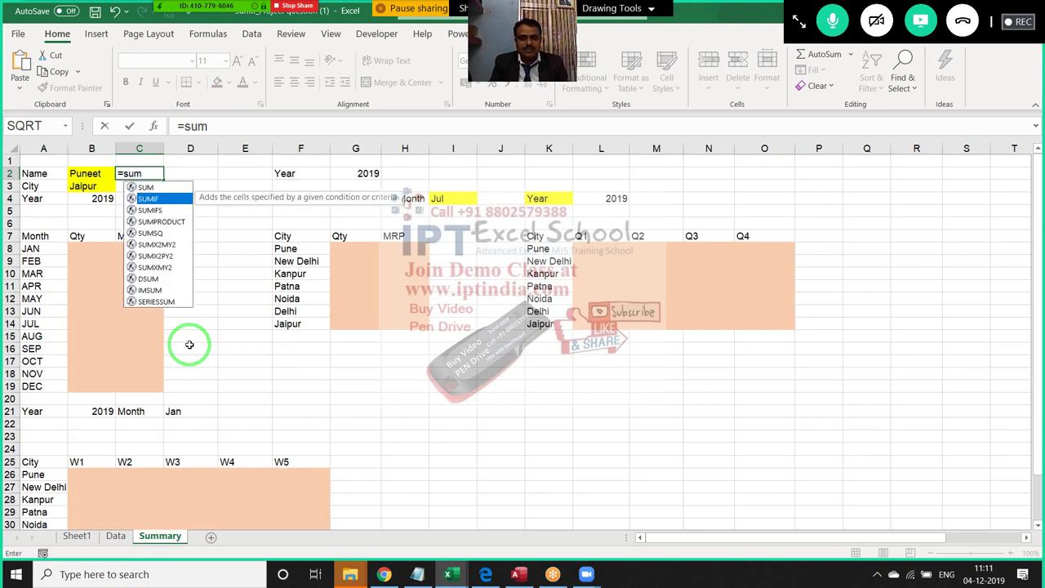
{"action": "key", "text": "Tab"}
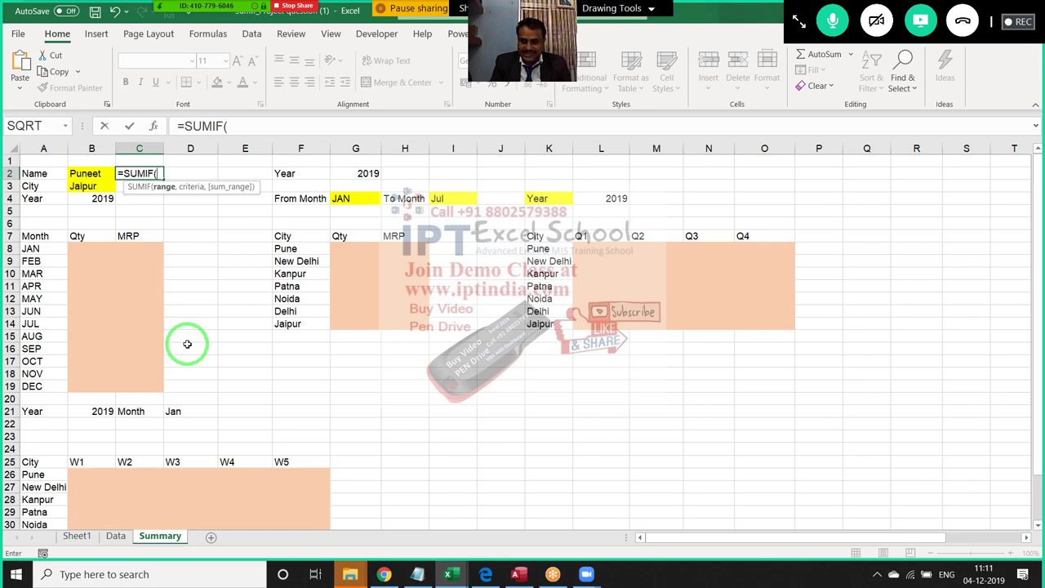
Give SUMIF Data Name column, criterion B2 and Data Qty sum range, returning 30973.
{"action": "left_click", "coordinate": [115, 535]}
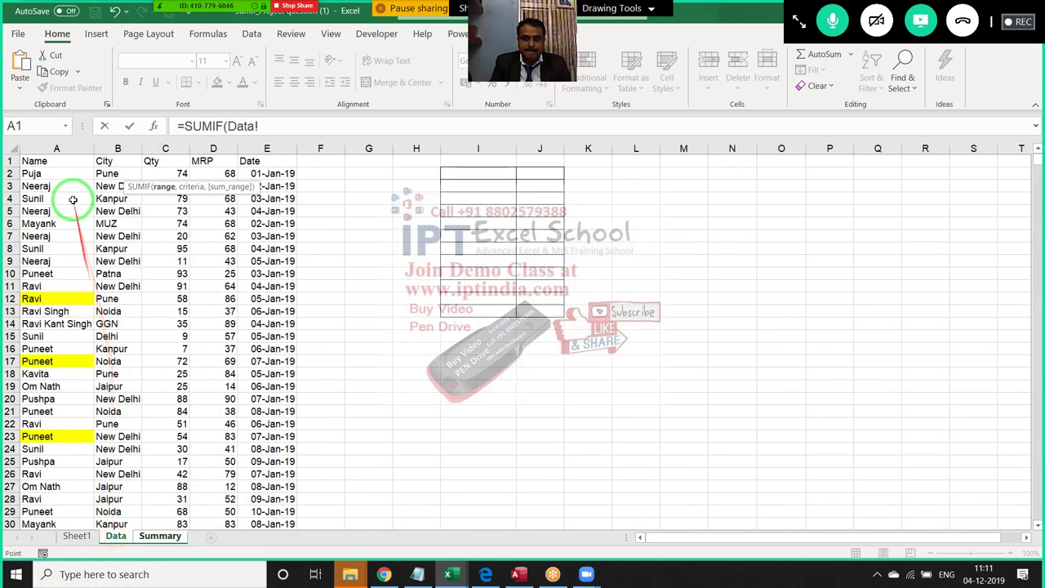
{"action": "left_click", "coordinate": [59, 148]}
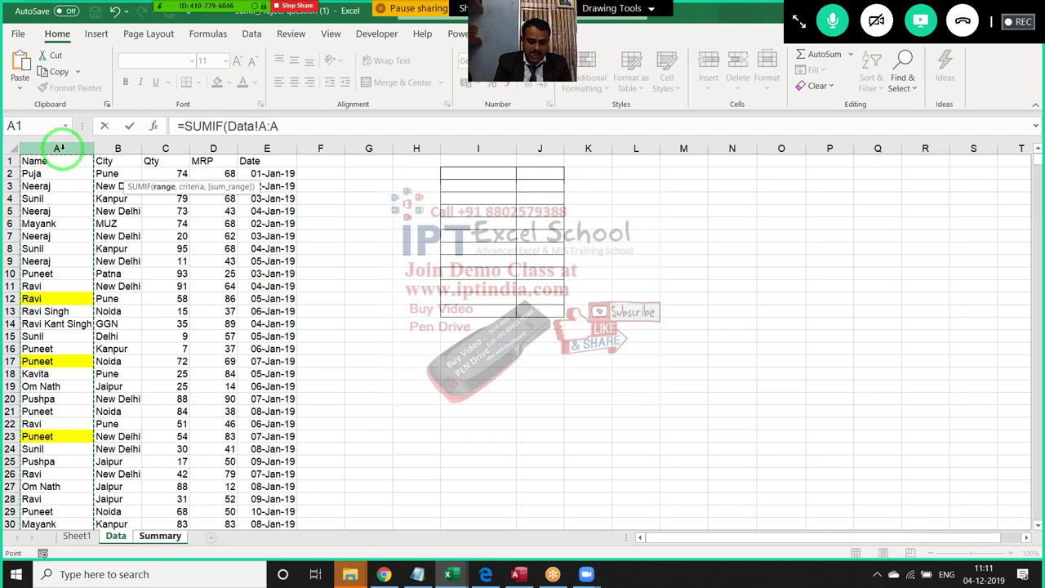
{"action": "type", "text": ","}
{"action": "left_click", "coordinate": [161, 537]}
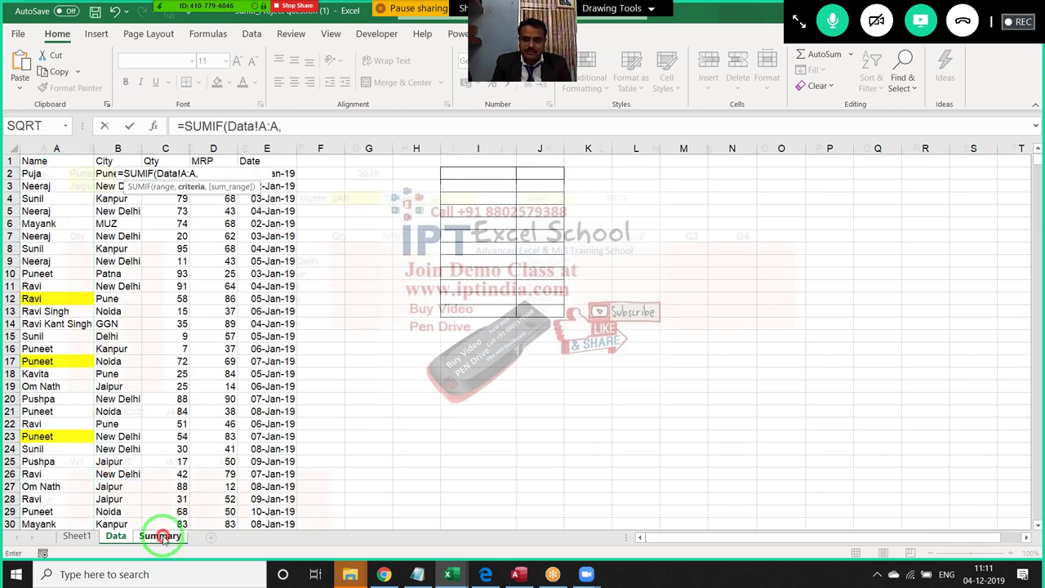
{"action": "left_click", "coordinate": [85, 174]}
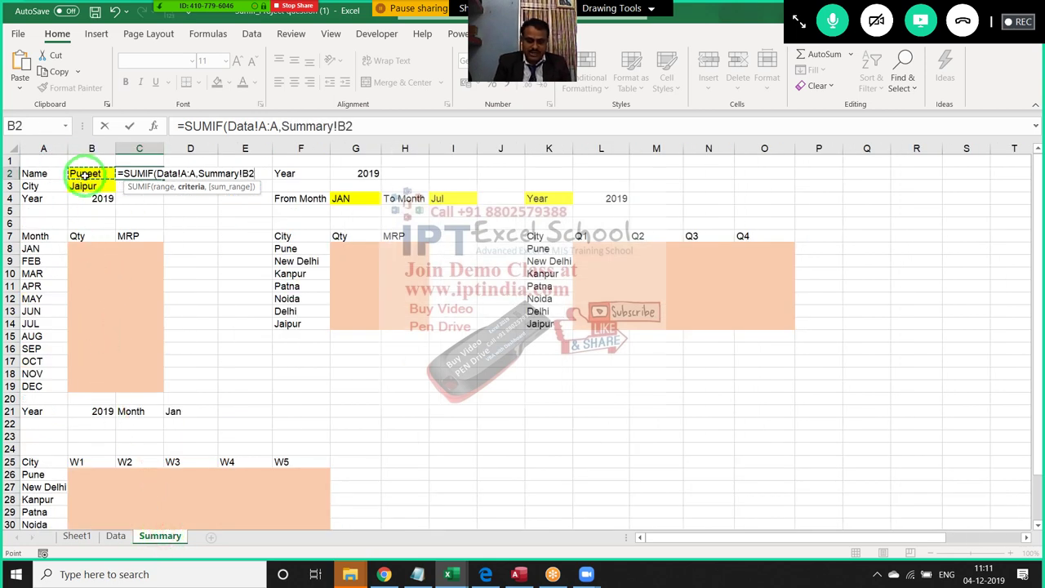
{"action": "type", "text": ","}
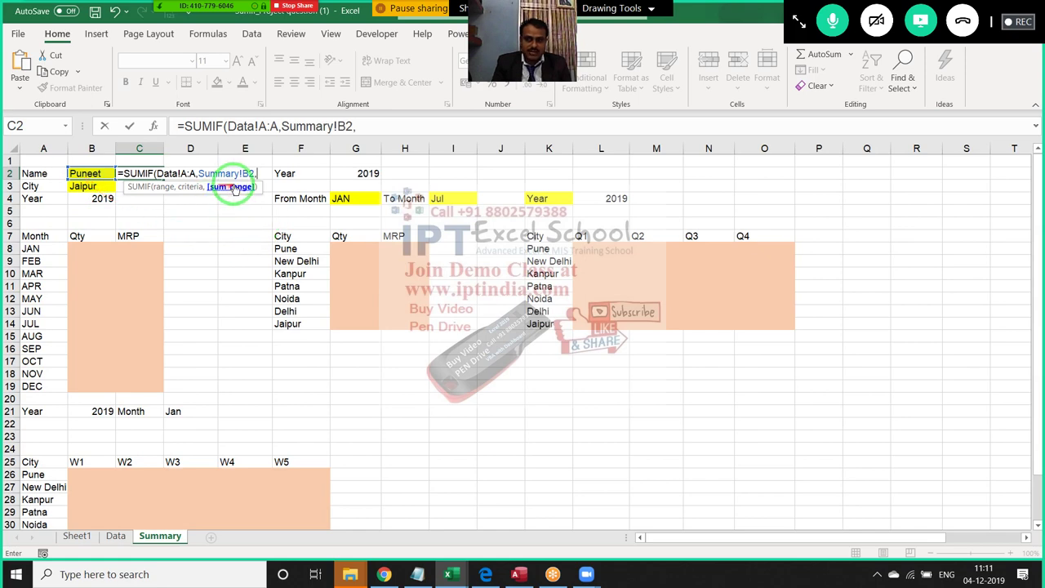
{"action": "left_click", "coordinate": [115, 537]}
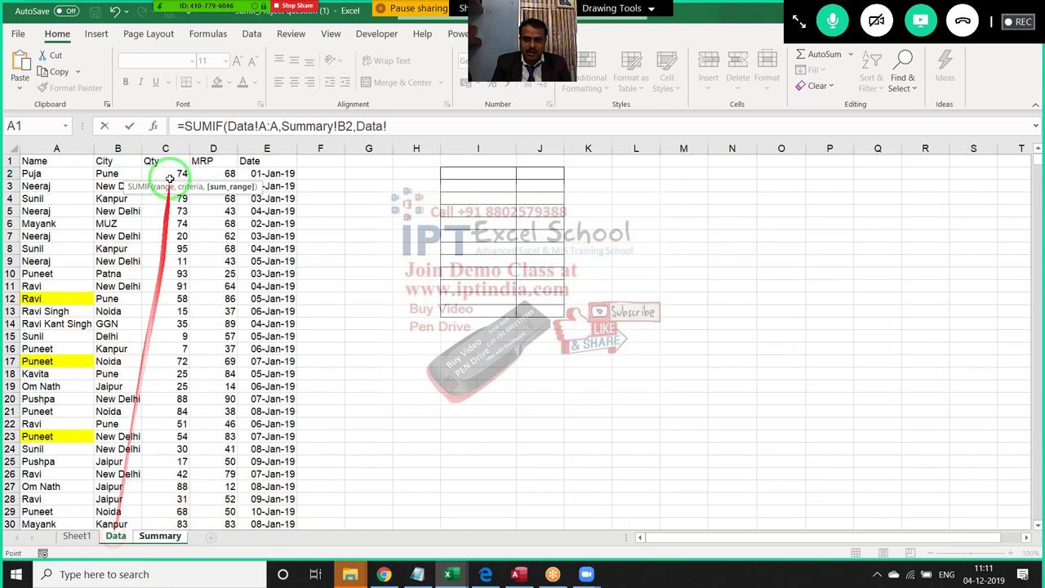
{"action": "left_click", "coordinate": [163, 147]}
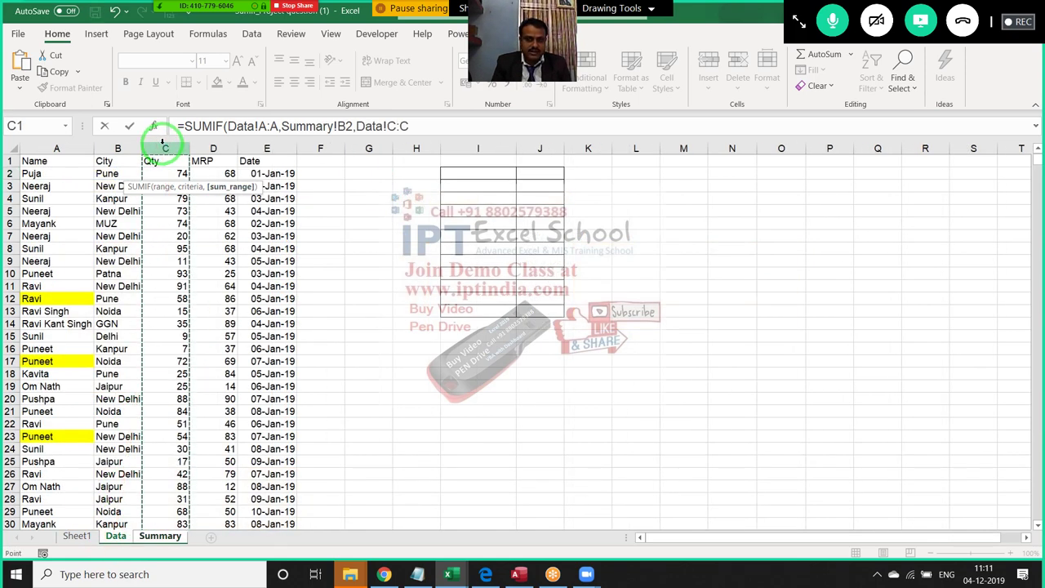
{"action": "key", "text": "Return"}
{"action": "left_click", "coordinate": [153, 174]}
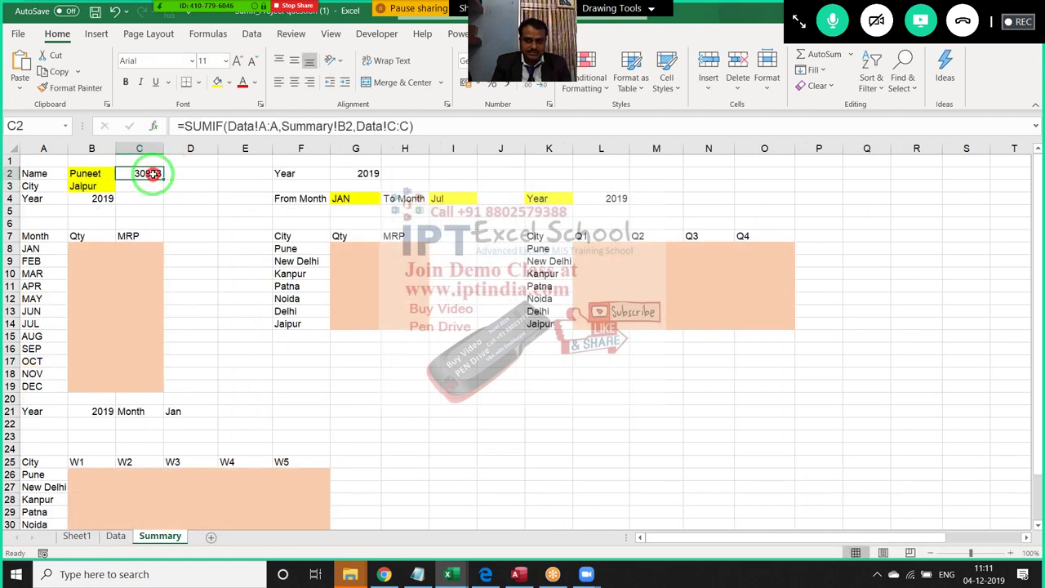
{"action": "double_click", "coordinate": [153, 174]}
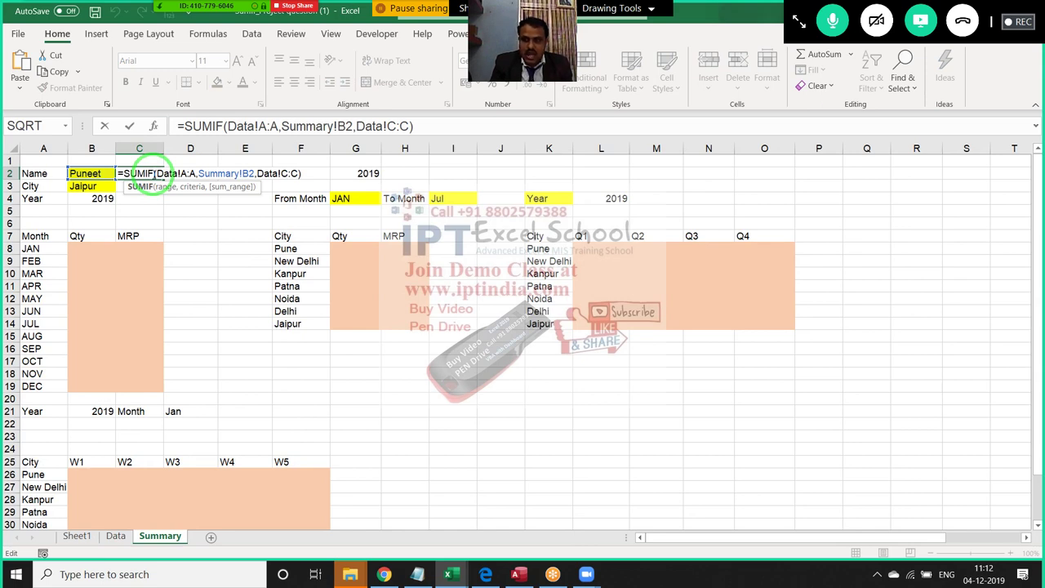
{"action": "key", "text": "Escape"}
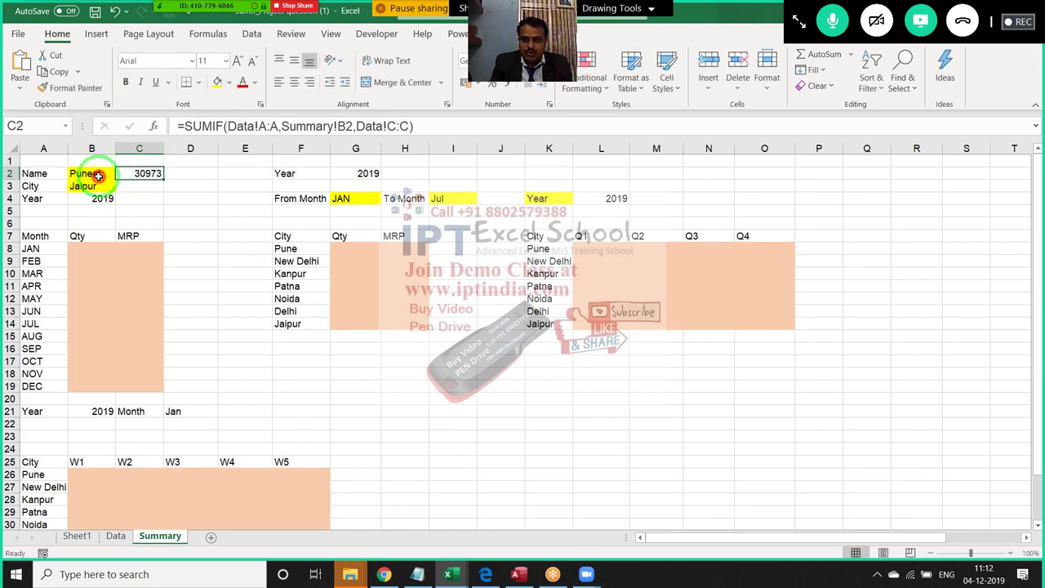
{"action": "left_click", "coordinate": [98, 176]}
{"action": "left_click", "coordinate": [96, 188]}
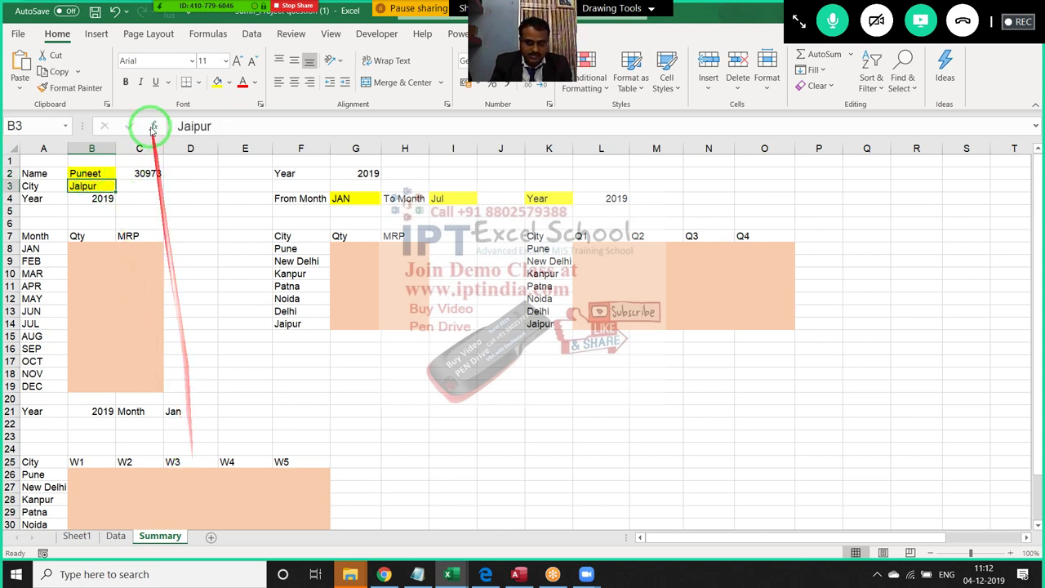
{"action": "left_click", "coordinate": [145, 174]}
{"action": "double_click", "coordinate": [145, 174]}
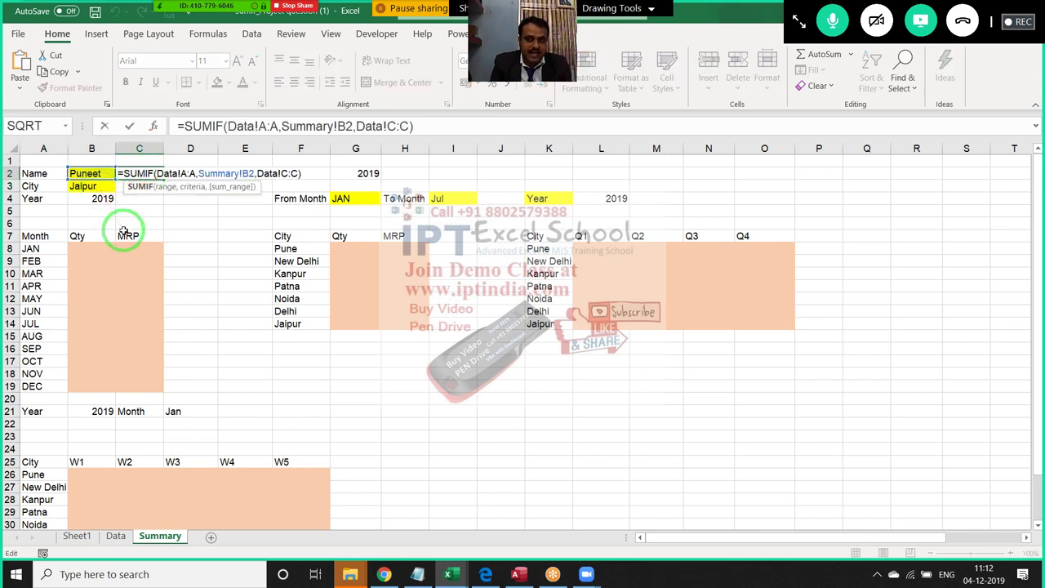
{"action": "key", "text": "ctrl+Return"}
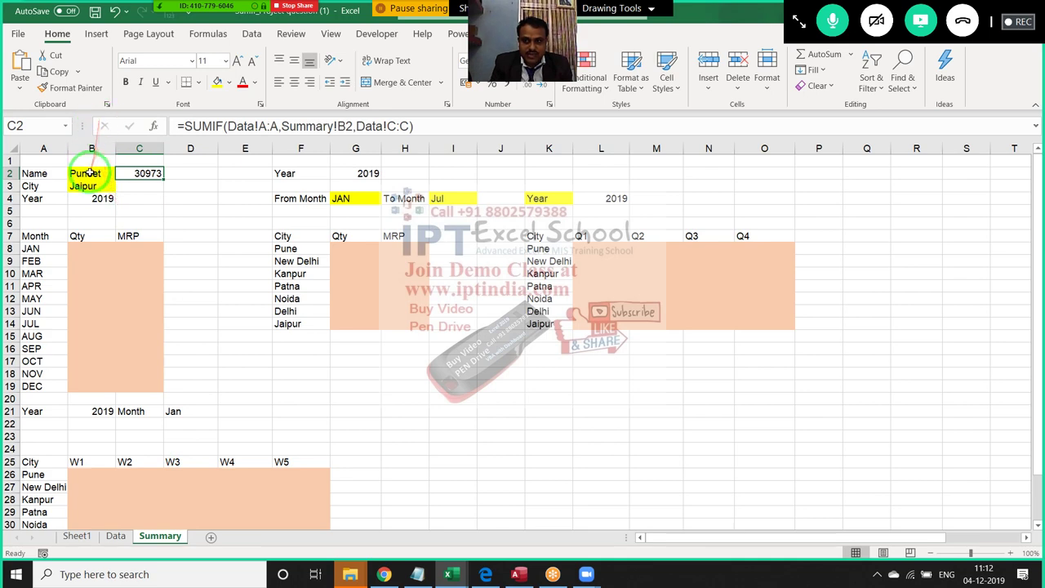
{"action": "left_click", "coordinate": [115, 536]}
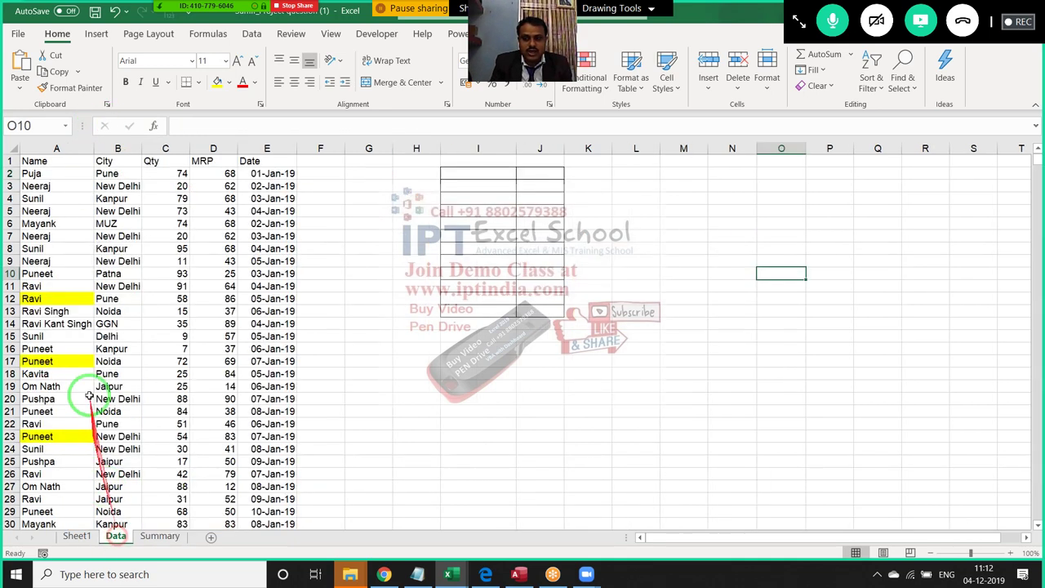
{"action": "left_click", "coordinate": [118, 198]}
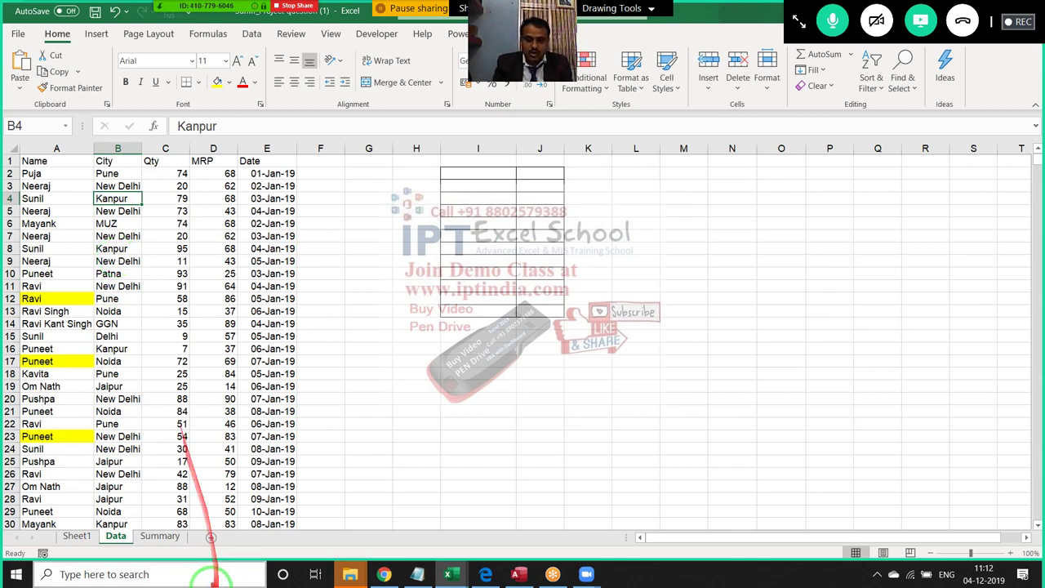
{"action": "left_click", "coordinate": [161, 537]}
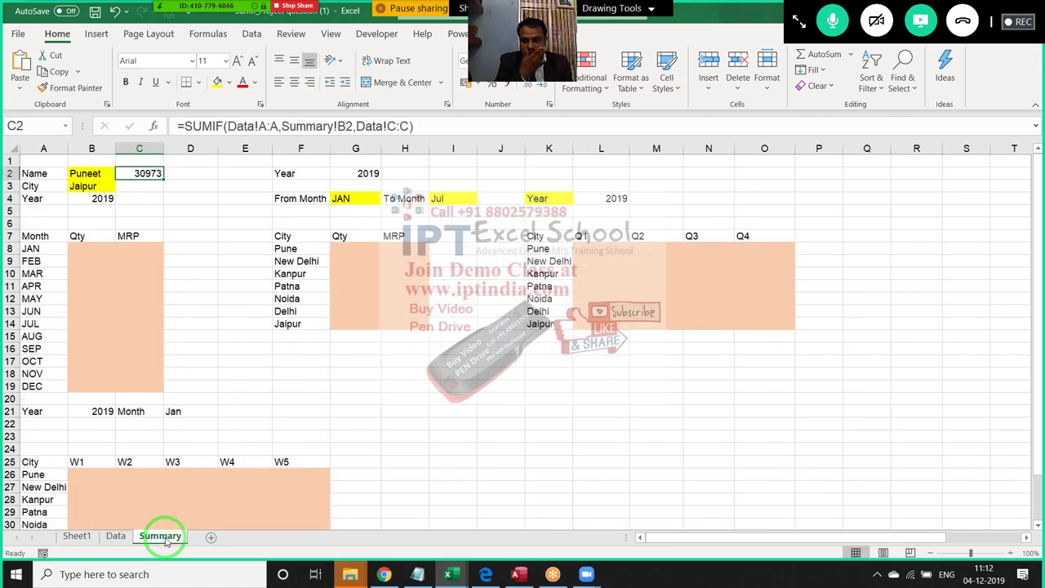
{"action": "left_click", "coordinate": [142, 186]}
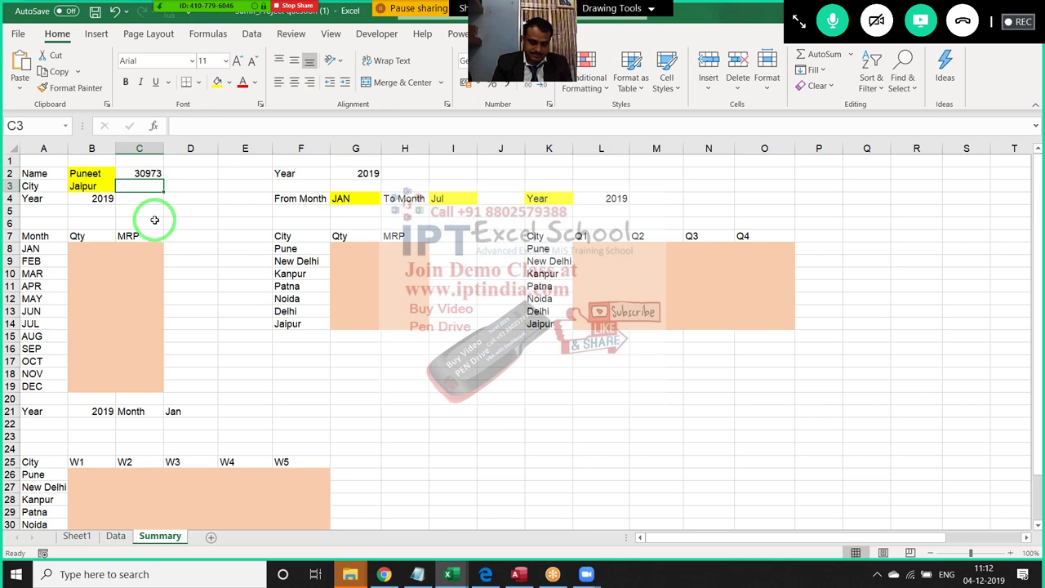
Begin =SUMIFS in C3 summing Data Qty where Data Name matches B2.
{"action": "type", "text": "=s"}
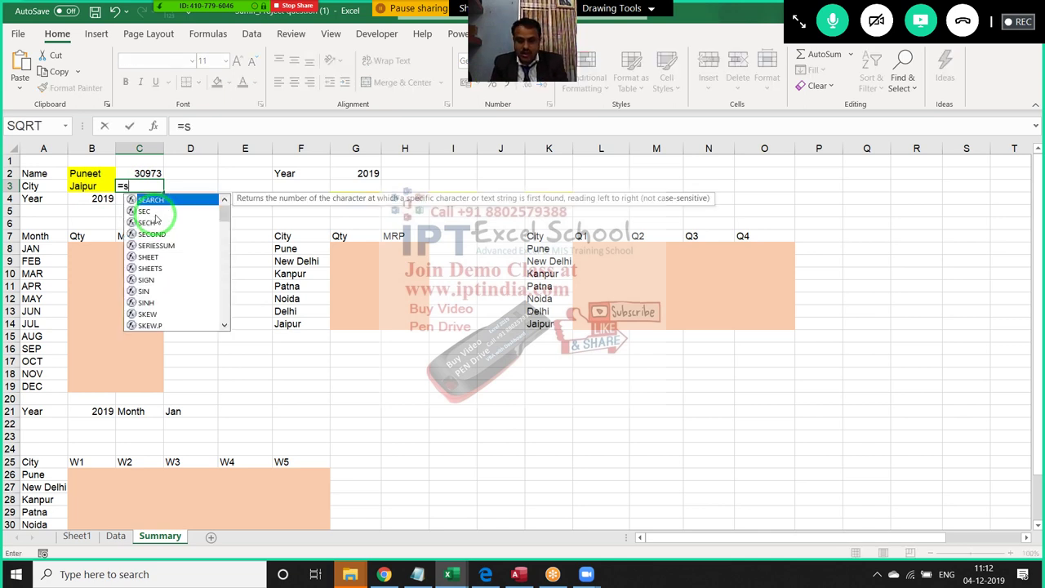
{"action": "type", "text": "um"}
{"action": "left_click", "coordinate": [155, 214]}
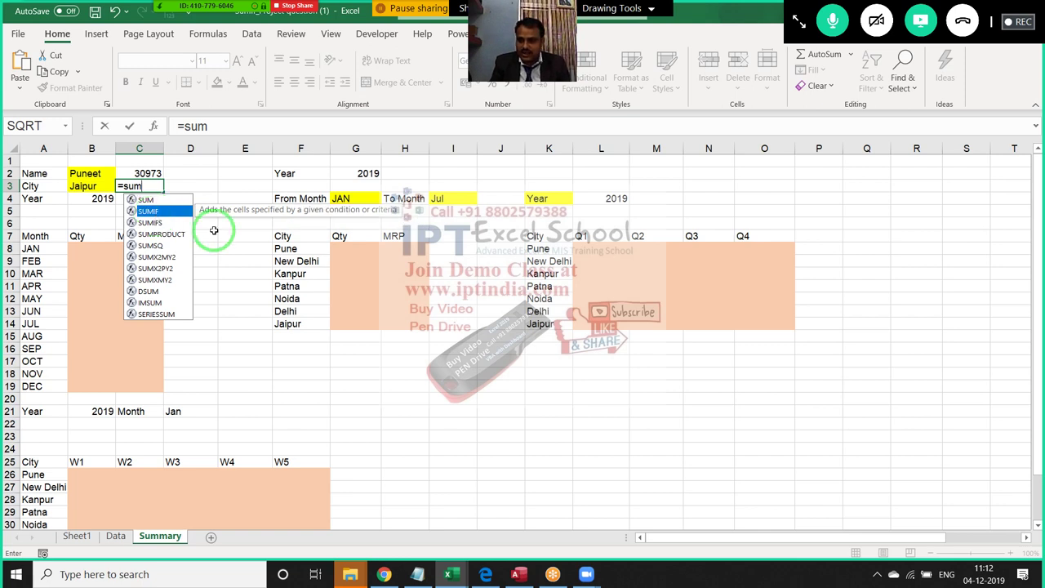
{"action": "key", "text": "Down"}
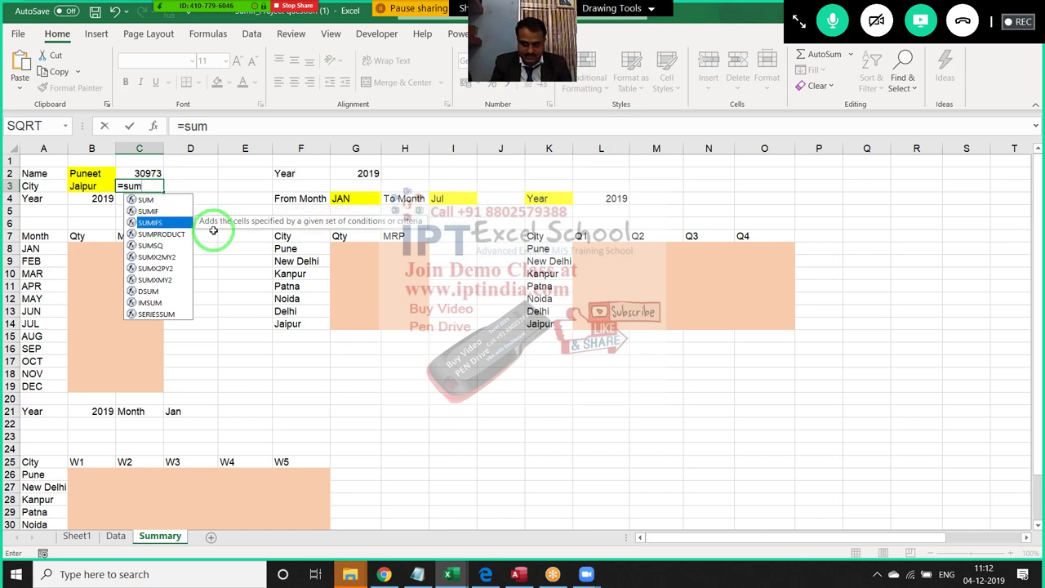
{"action": "key", "text": "Tab"}
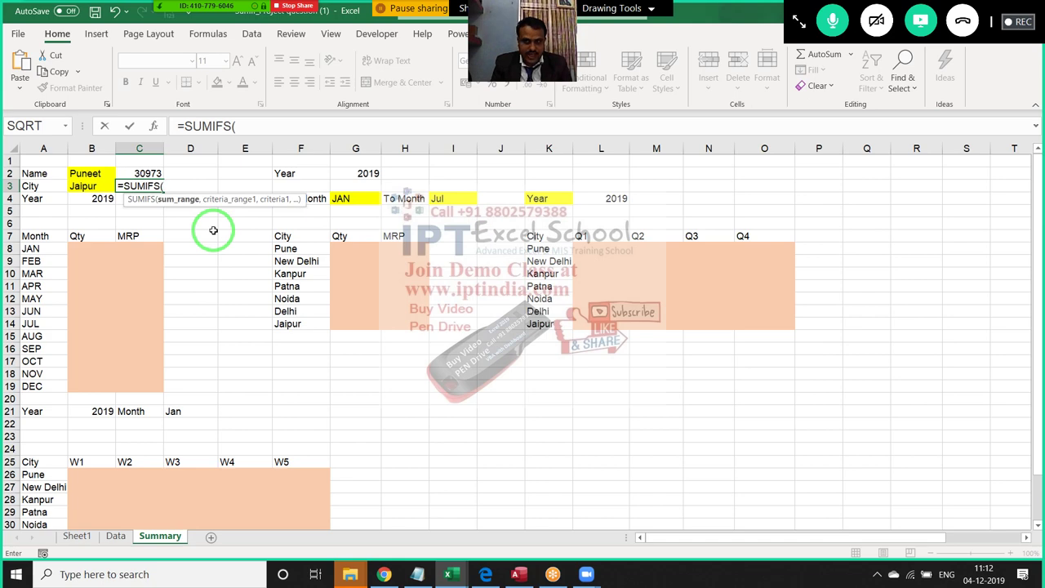
{"action": "left_click", "coordinate": [116, 537]}
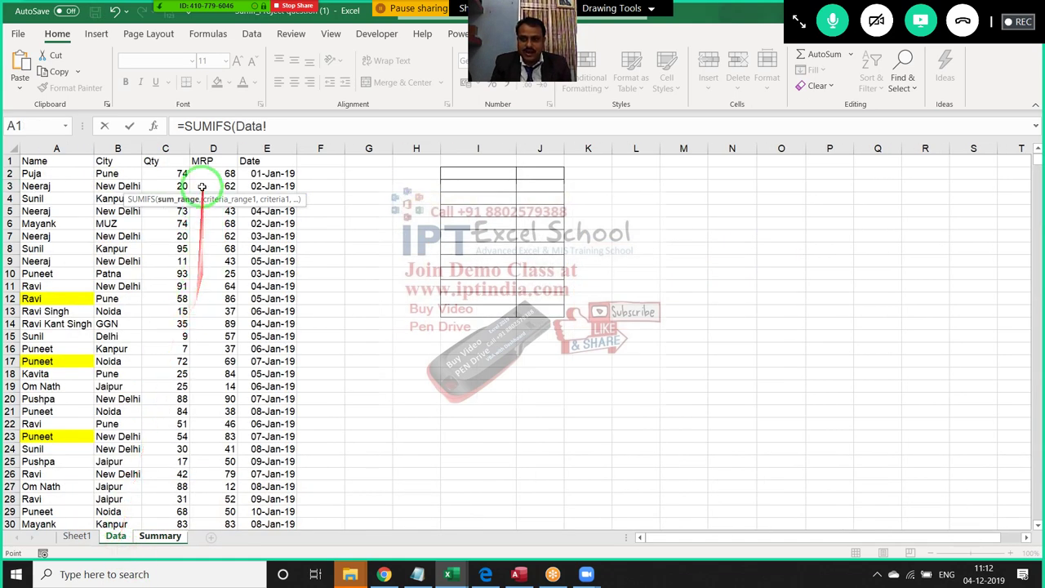
{"action": "left_click", "coordinate": [177, 149]}
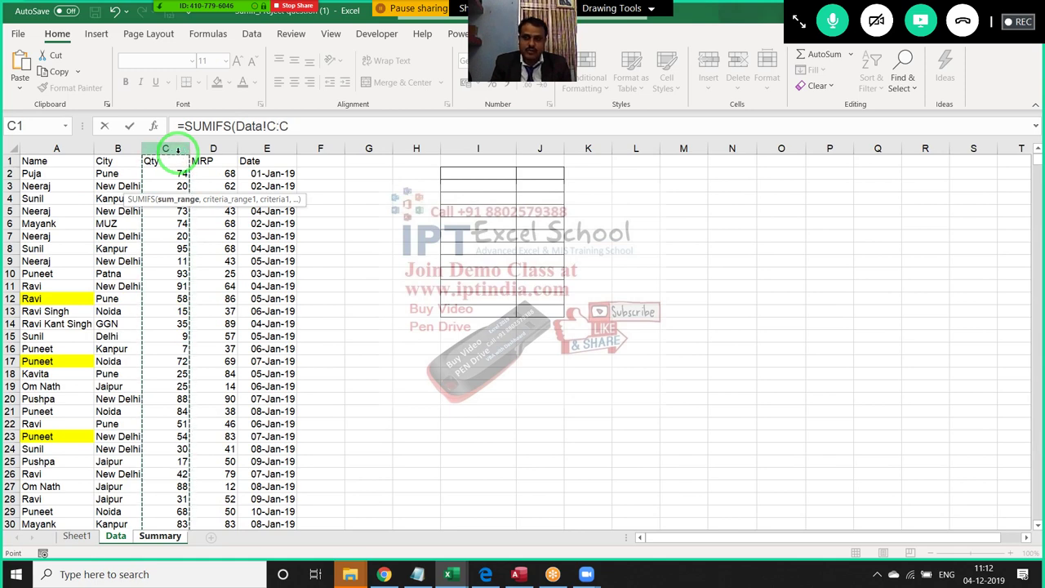
{"action": "type", "text": ","}
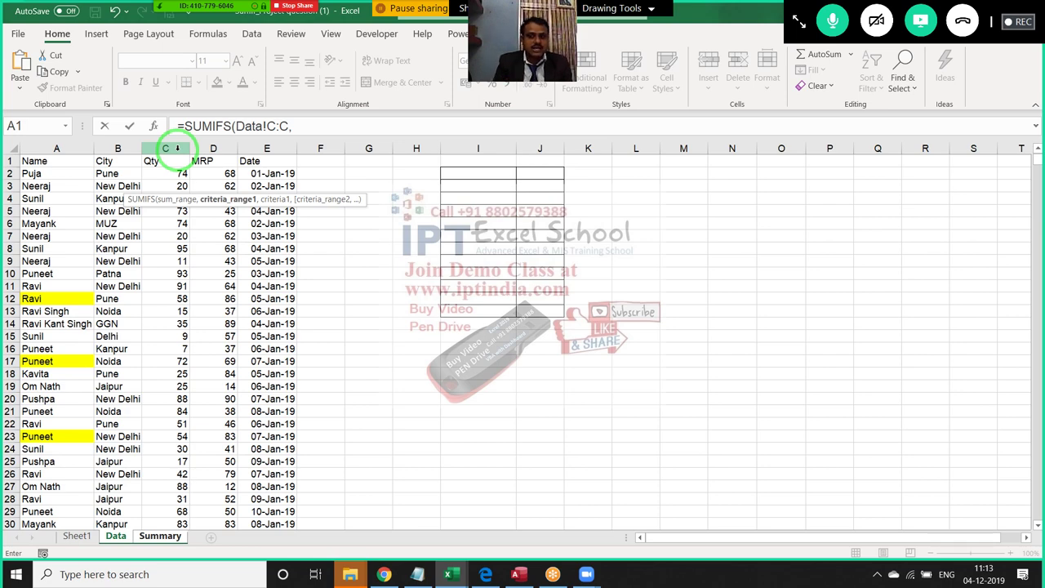
{"action": "left_click", "coordinate": [86, 147]}
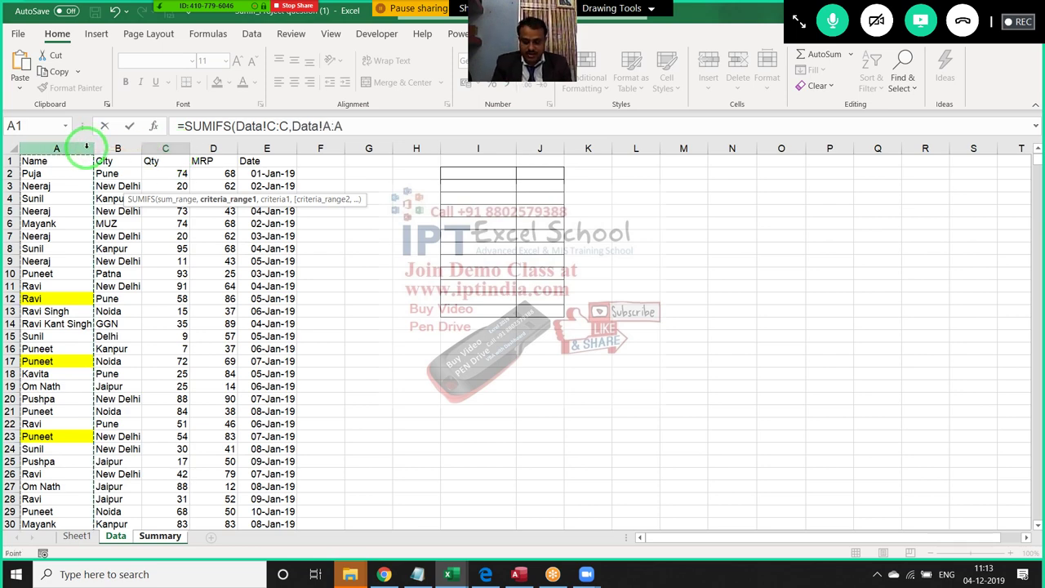
{"action": "type", "text": ","}
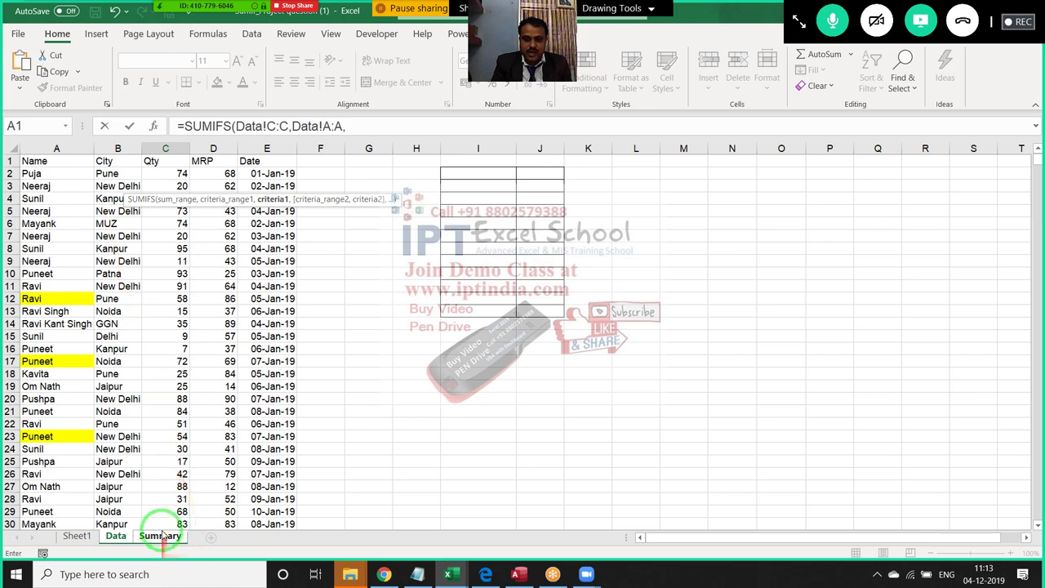
{"action": "left_click", "coordinate": [162, 536]}
{"action": "left_click", "coordinate": [88, 173]}
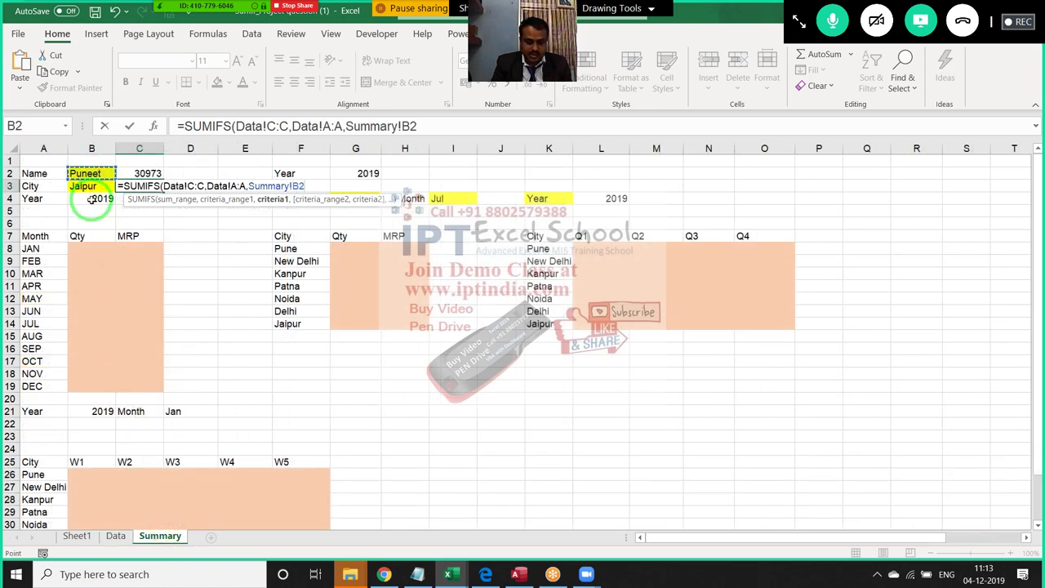
{"action": "type", "text": ","}
Add the Data City column matching B3 as second criterion, giving 4950.
{"action": "left_click", "coordinate": [116, 536]}
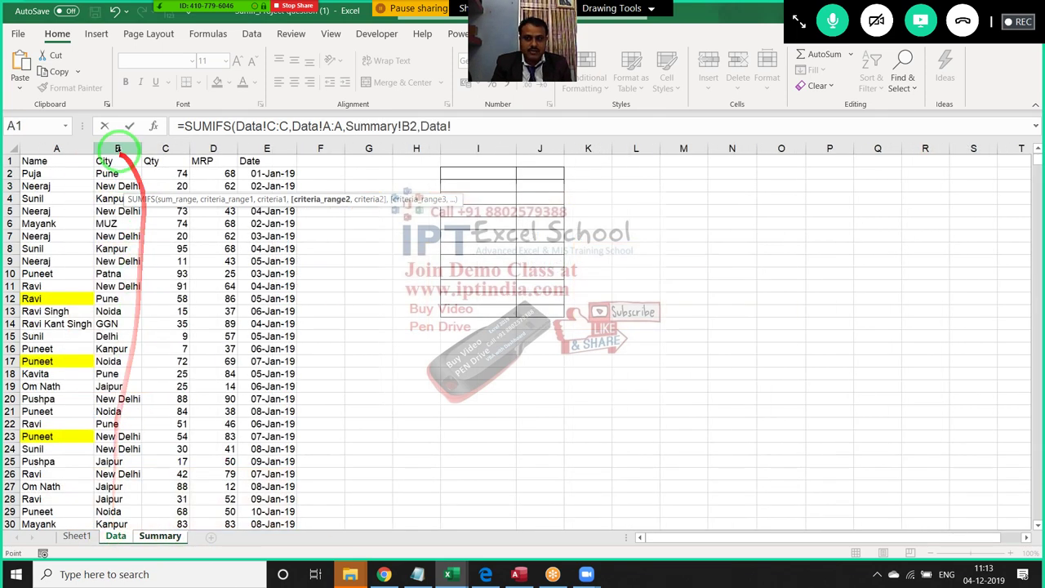
{"action": "left_click", "coordinate": [118, 148]}
{"action": "type", "text": ","}
{"action": "left_click", "coordinate": [155, 536]}
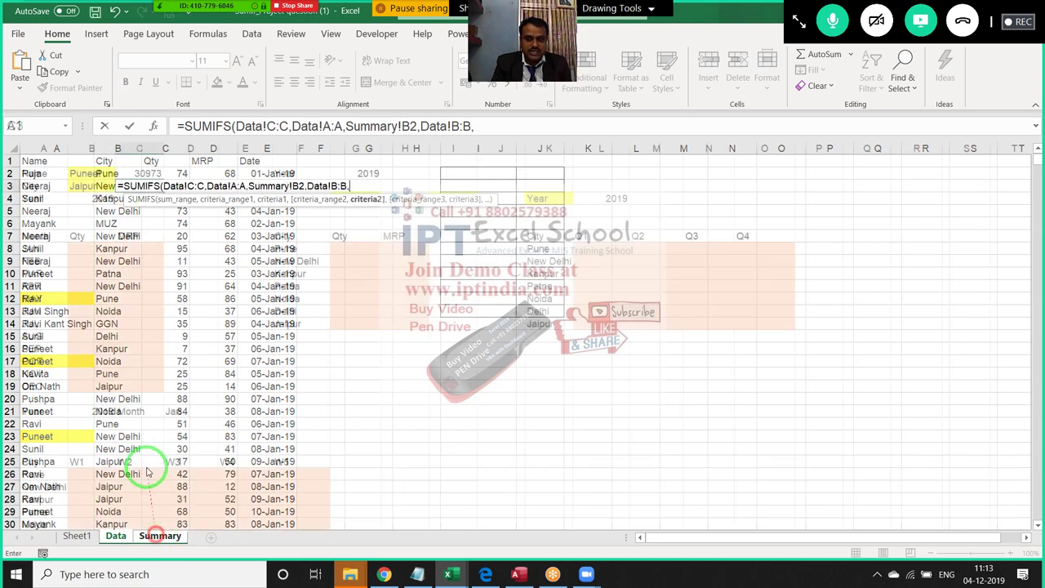
{"action": "left_click", "coordinate": [82, 187]}
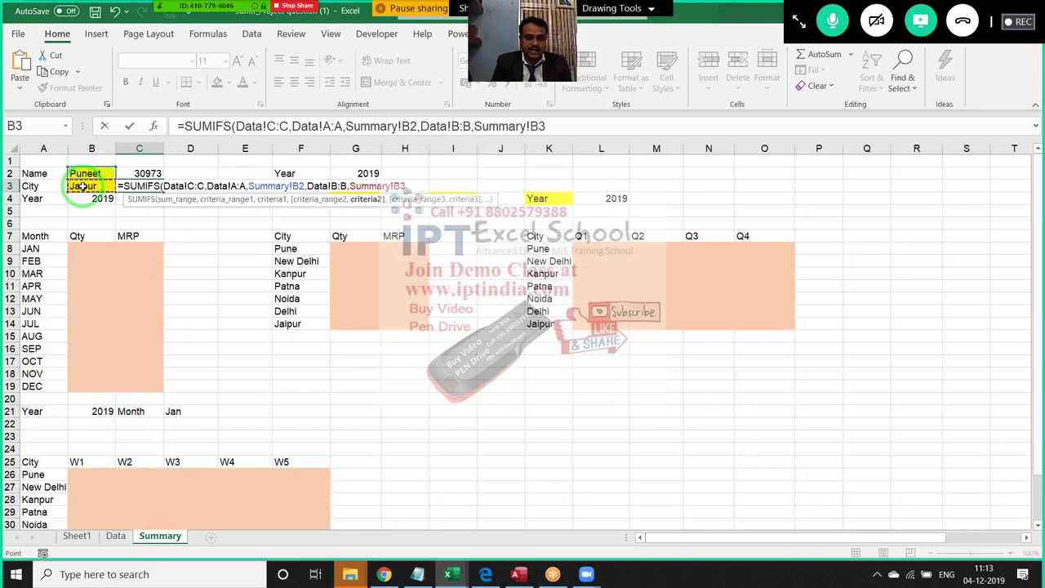
{"action": "key", "text": "Return"}
{"action": "key", "text": "Up"}
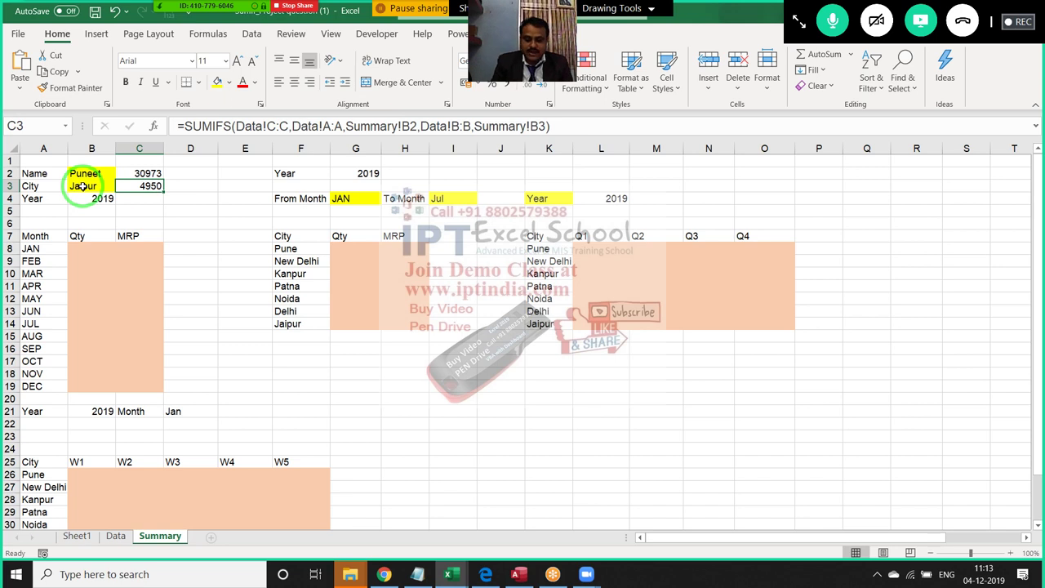
{"action": "key", "text": "F2"}
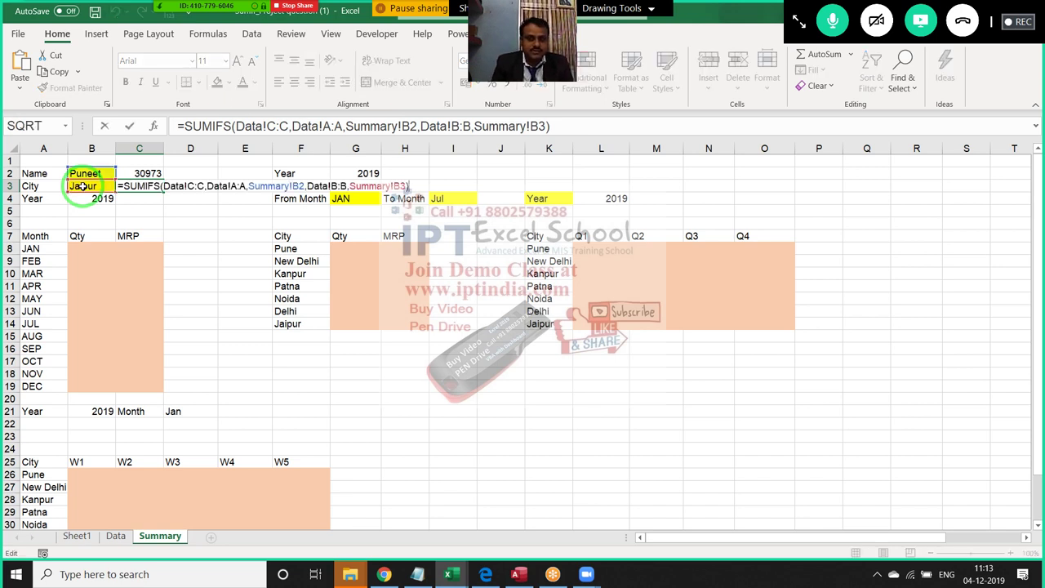
{"action": "key", "text": "Escape"}
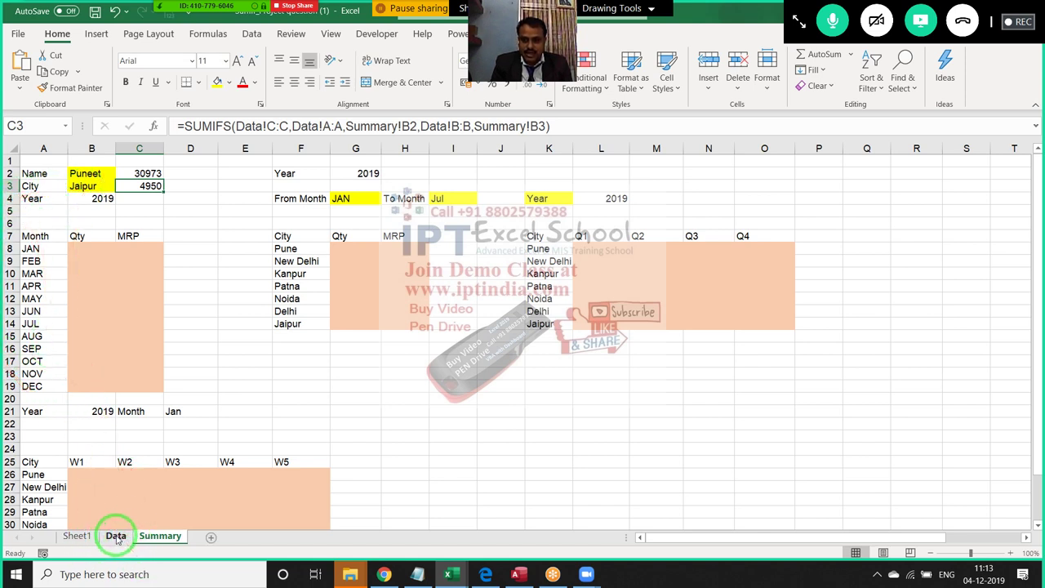
{"action": "left_click", "coordinate": [116, 537]}
Enter the label JAN in cell I15 of the Data sheet.
{"action": "left_click", "coordinate": [493, 337]}
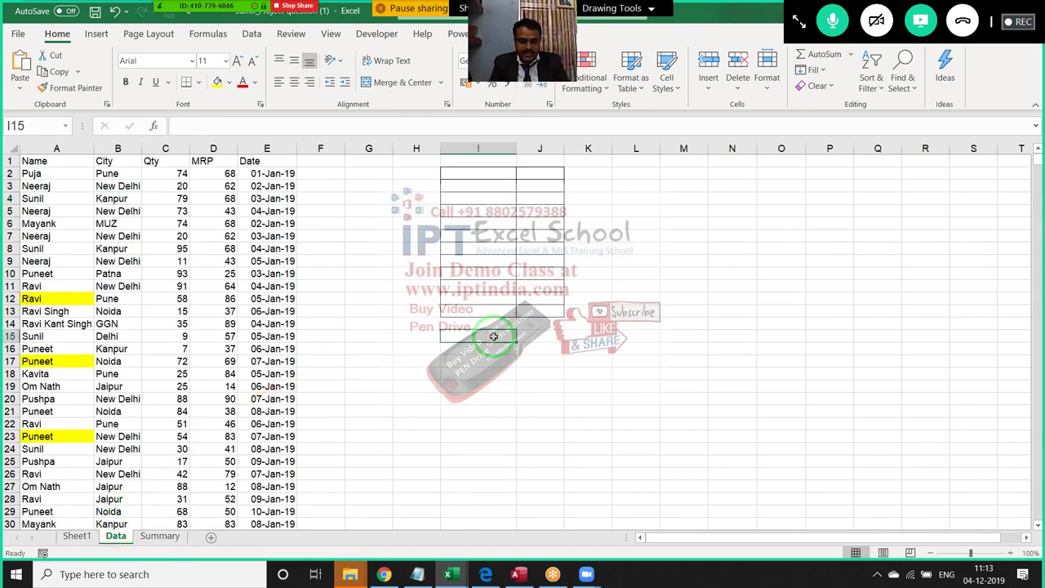
{"action": "type", "text": "JAN"}
{"action": "key", "text": "Return"}
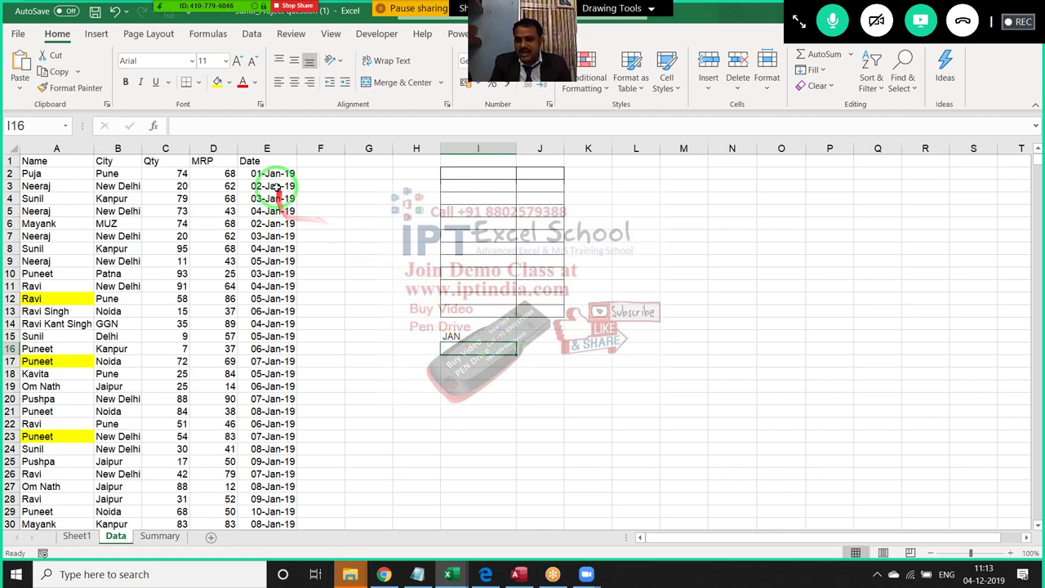
{"action": "left_click_drag", "start_coordinate": [277, 174], "coordinate": [283, 368]}
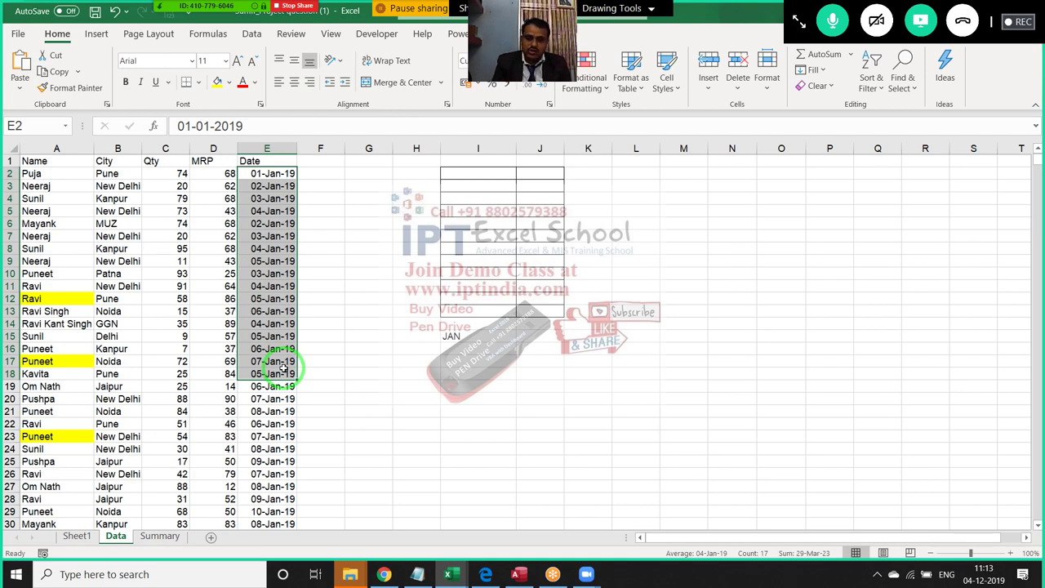
{"action": "left_click", "coordinate": [320, 173]}
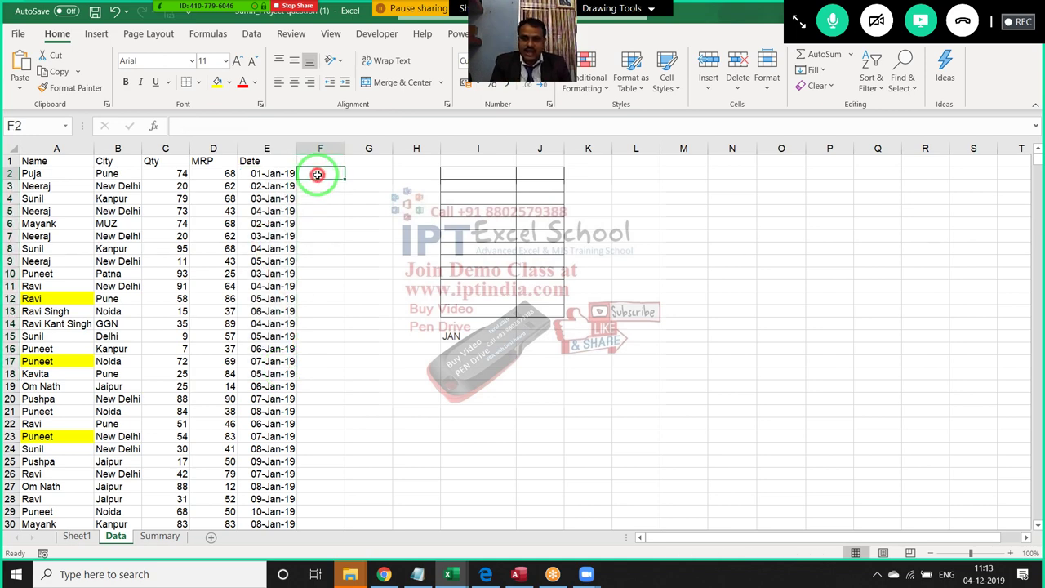
Add header Month in F1 and formula =TEXT(E2,"MMM") in F2.
{"action": "left_click", "coordinate": [319, 159]}
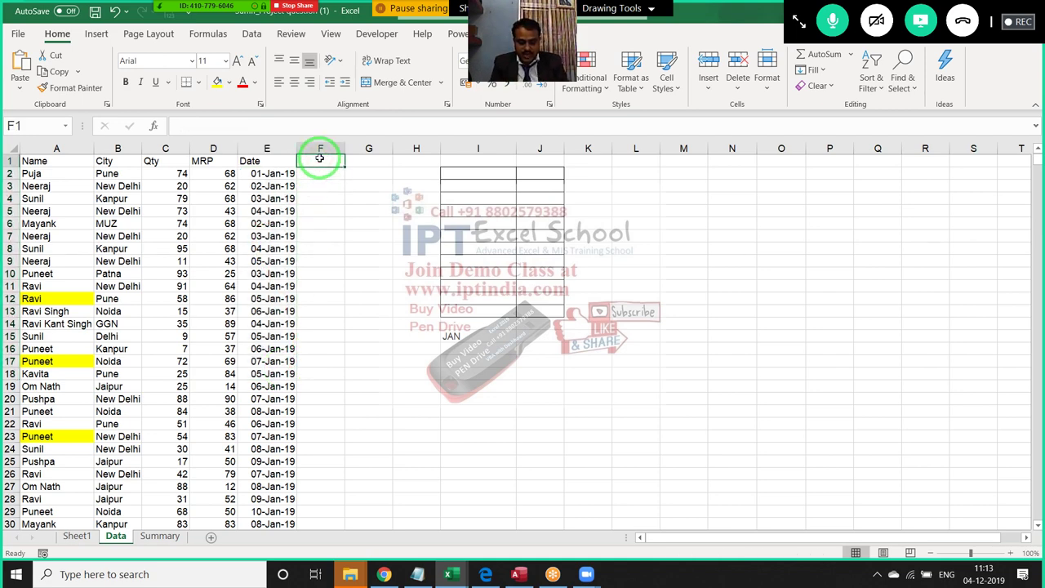
{"action": "type", "text": "Month"}
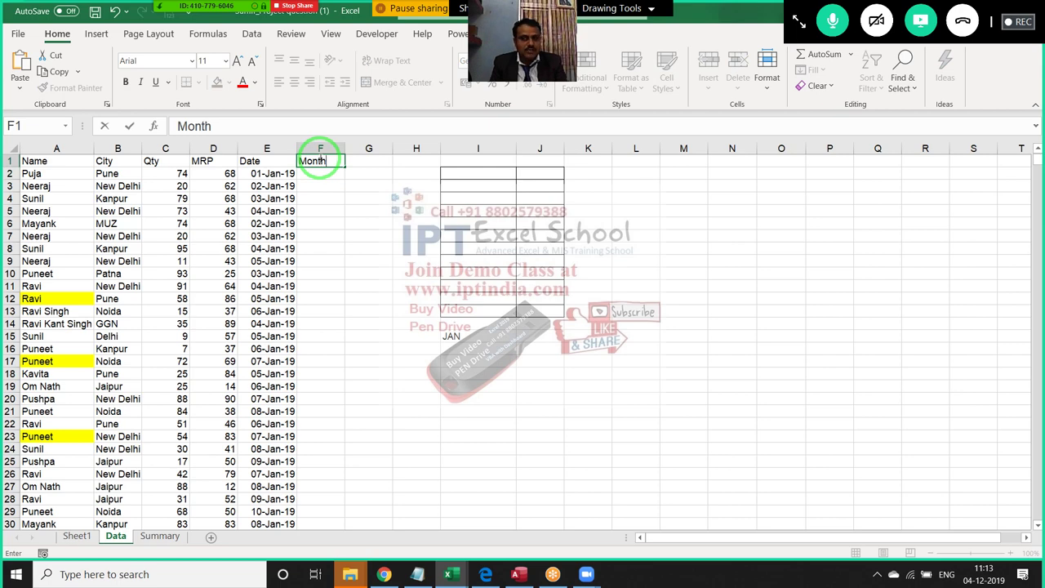
{"action": "key", "text": "Return"}
{"action": "type", "text": "="}
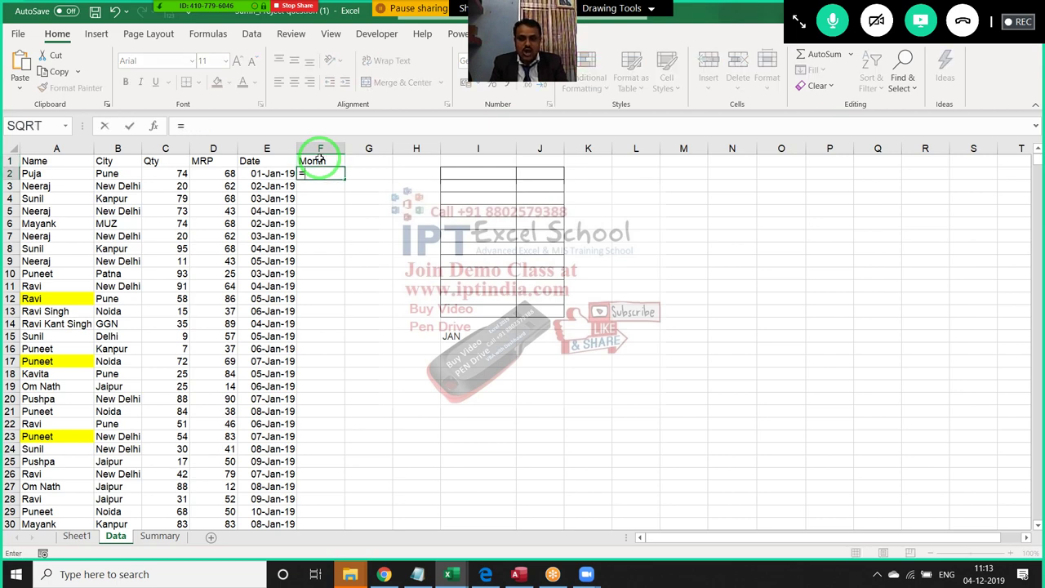
{"action": "type", "text": "te"}
{"action": "key", "text": "Tab"}
{"action": "key", "text": "Left"}
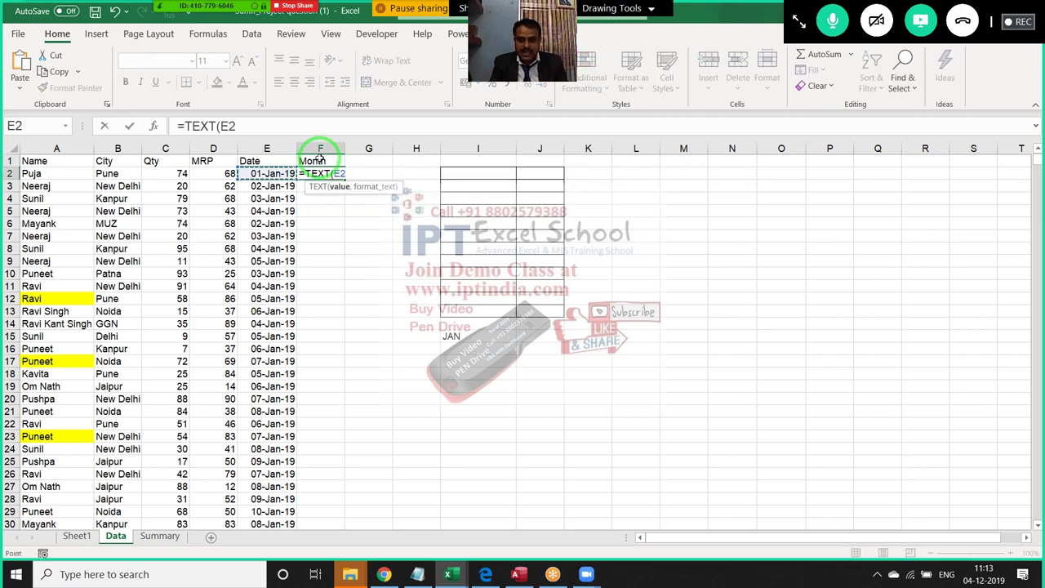
{"action": "type", "text": ",\"MMM\""}
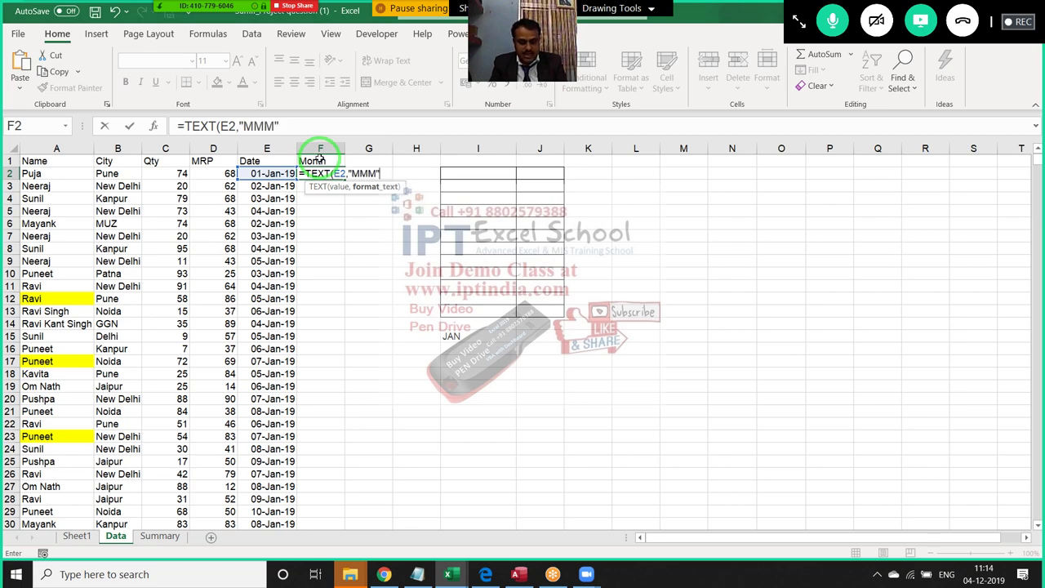
{"action": "type", "text": ")"}
{"action": "key", "text": "ctrl+Return"}
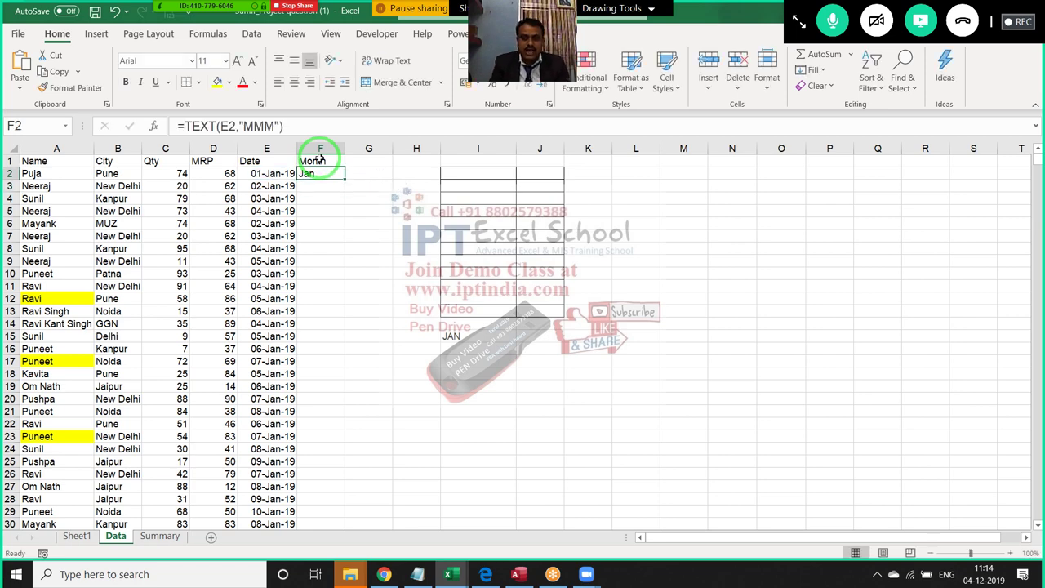
Fill the month formula down column F and check it shows Jan.
{"action": "double_click", "coordinate": [343, 179]}
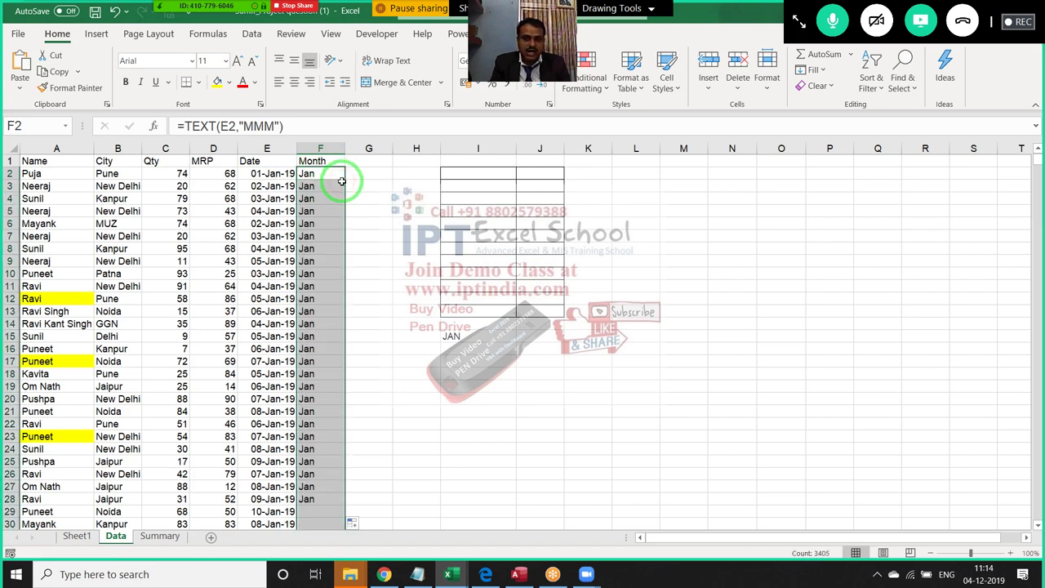
{"action": "key", "text": "Down"}
{"action": "key", "text": "Down"}
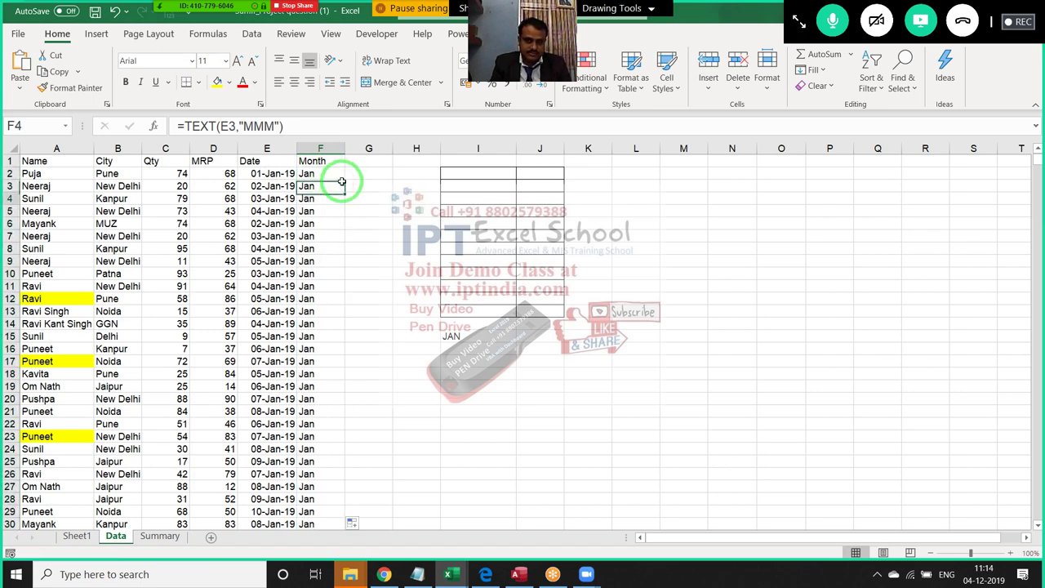
{"action": "key", "text": "Down"}
{"action": "key", "text": "Down"}
{"action": "key", "text": "Down"}
{"action": "key", "text": "Down"}
{"action": "key", "text": "Down"}
{"action": "key", "text": "Down"}
{"action": "key", "text": "Down"}
{"action": "key", "text": "Down"}
{"action": "key", "text": "Down"}
{"action": "key", "text": "Down"}
{"action": "key", "text": "Down"}
{"action": "key", "text": "Down"}
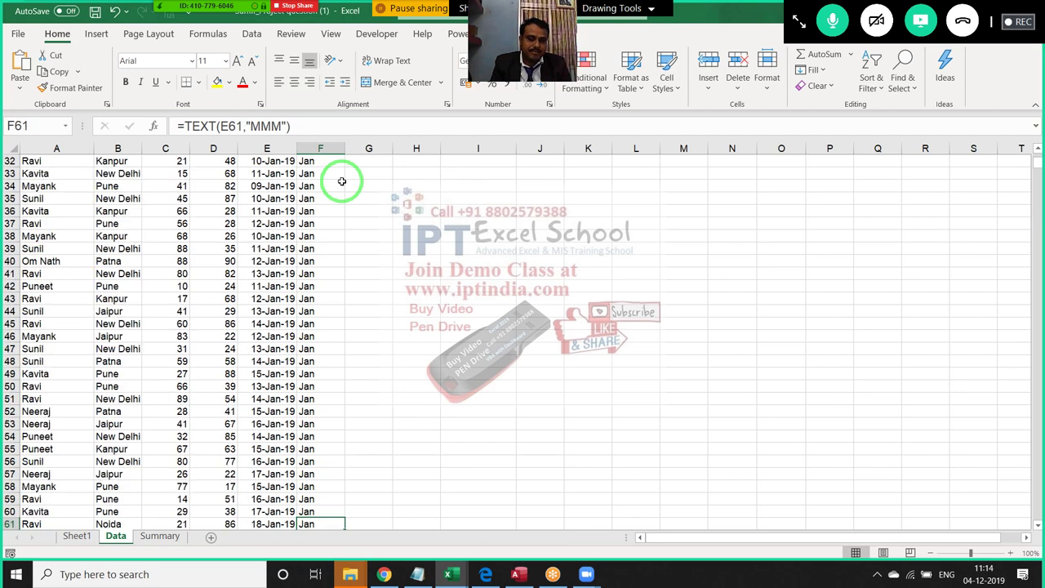
{"action": "key", "text": "Down"}
{"action": "key", "text": "Down"}
{"action": "key", "text": "Down"}
{"action": "key", "text": "ctrl+Down"}
{"action": "key", "text": "ctrl+Up"}
{"action": "key", "text": "Right"}
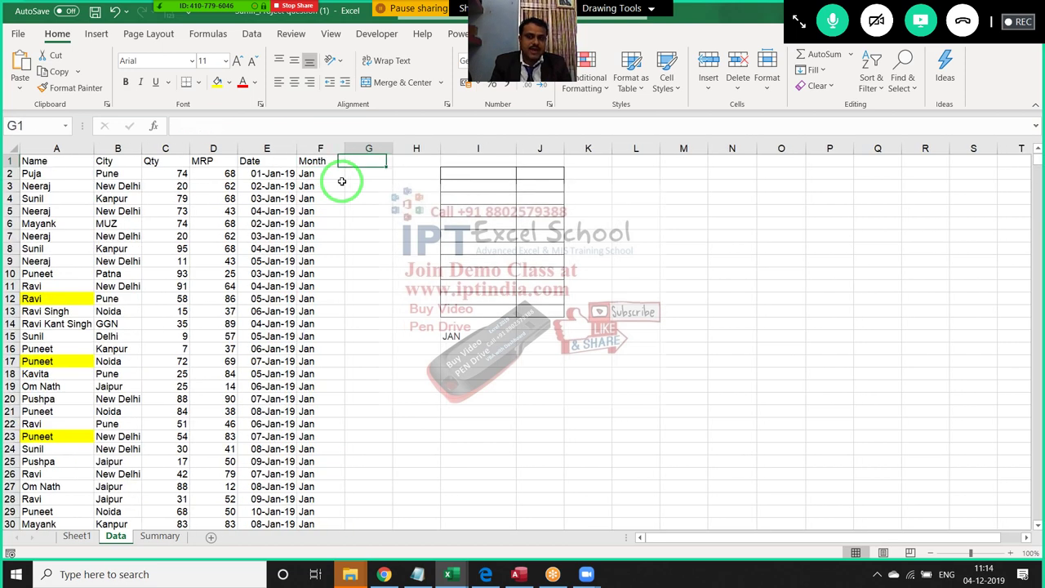
Enter =SUMIF(F:F,I15,C:C) in J15, giving January's total Qty of 17727.
{"action": "left_click", "coordinate": [532, 336]}
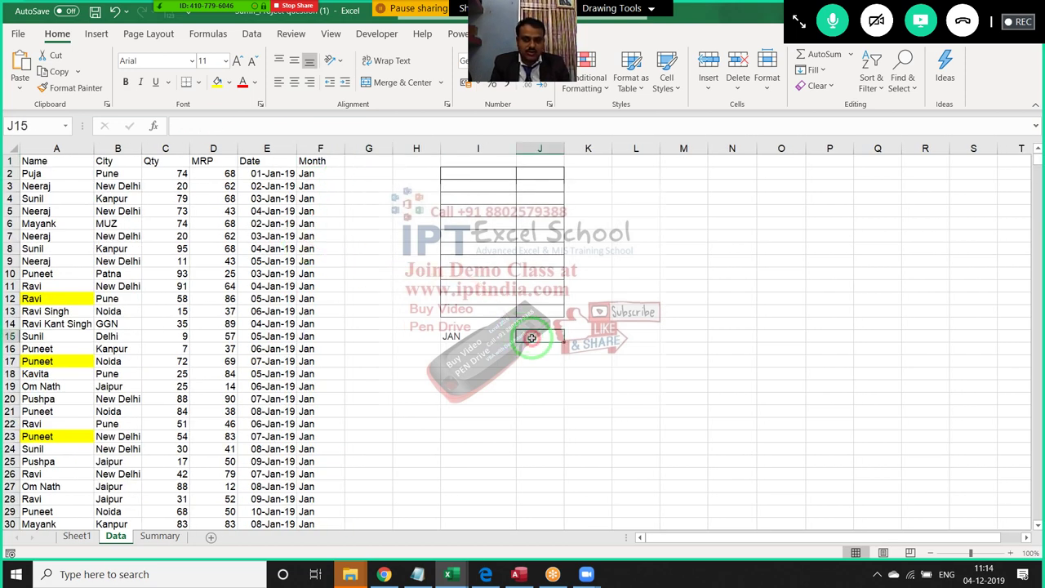
{"action": "type", "text": "=sum"}
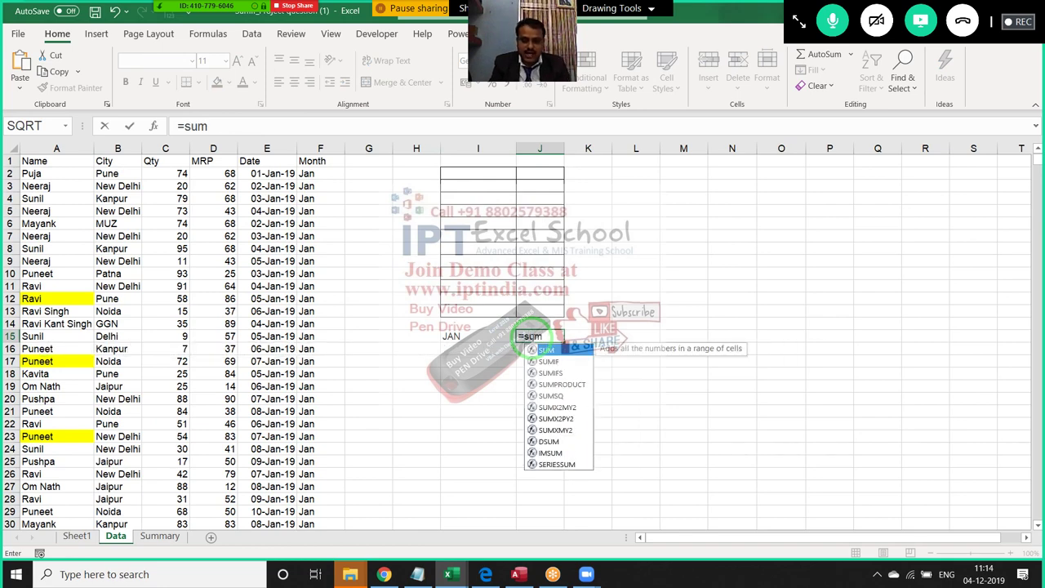
{"action": "key", "text": "Down"}
{"action": "key", "text": "Down"}
{"action": "key", "text": "Up"}
{"action": "key", "text": "Tab"}
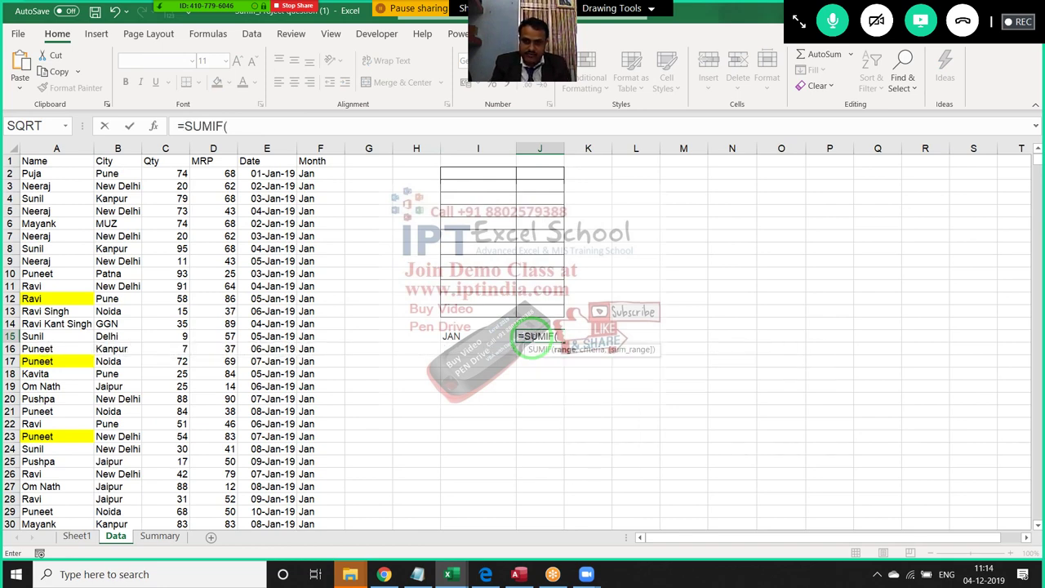
{"action": "key", "text": "Left"}
{"action": "key", "text": "Left"}
{"action": "key", "text": "Left"}
{"action": "key", "text": "Left"}
{"action": "key", "text": "ctrl+space"}
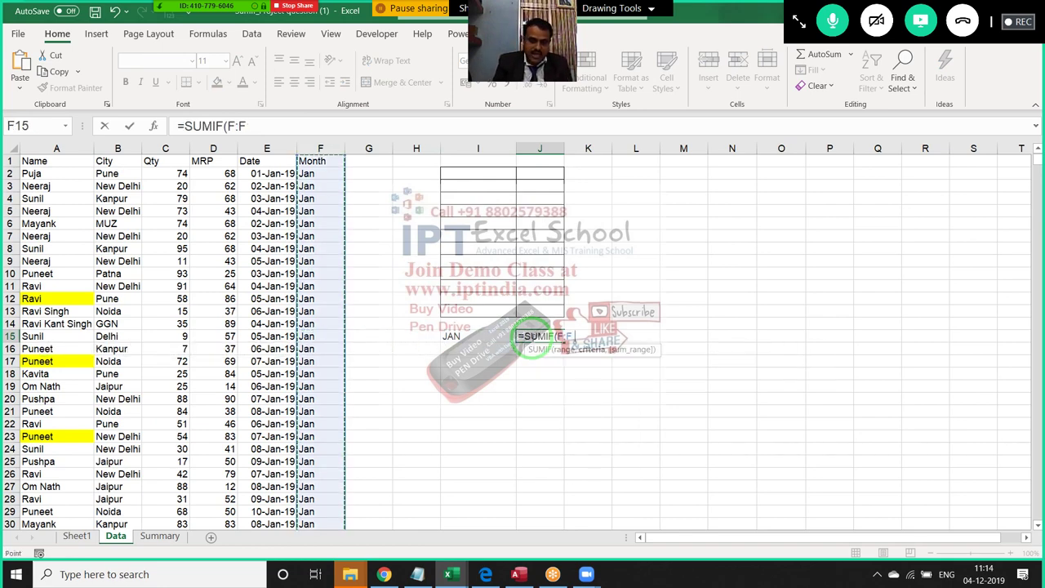
{"action": "type", "text": ","}
{"action": "key", "text": "Left"}
{"action": "type", "text": ","}
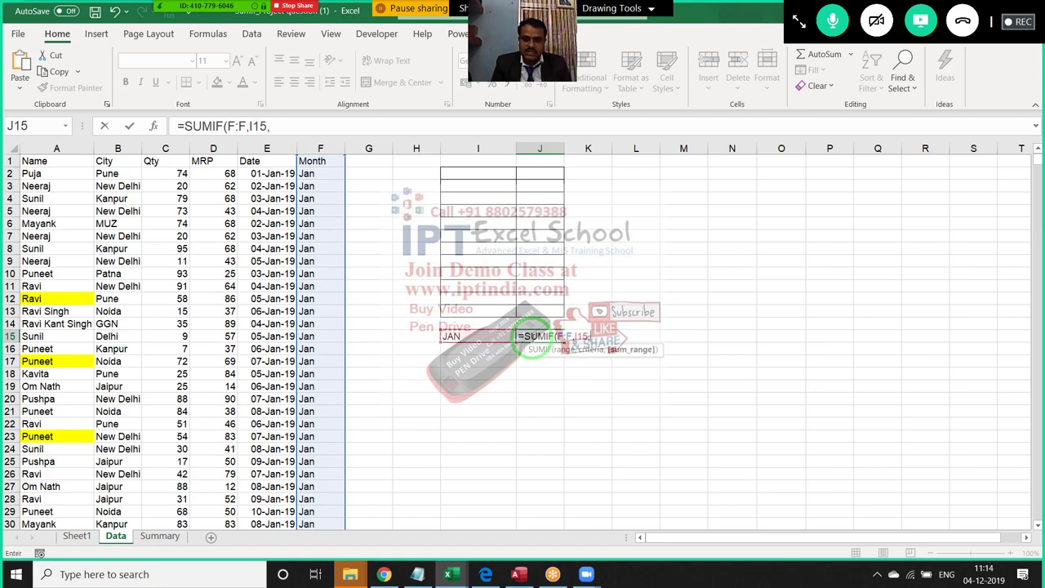
{"action": "key", "text": "Left"}
{"action": "key", "text": "Left"}
{"action": "key", "text": "Left"}
{"action": "key", "text": "Left"}
{"action": "key", "text": "Left"}
{"action": "key", "text": "Left"}
{"action": "key", "text": "Left"}
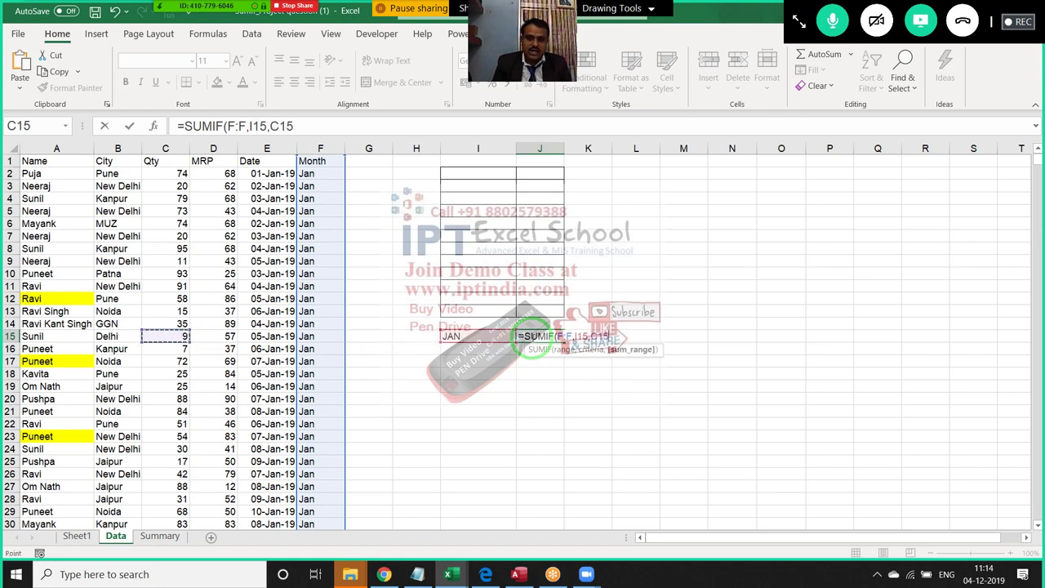
{"action": "key", "text": "ctrl+space"}
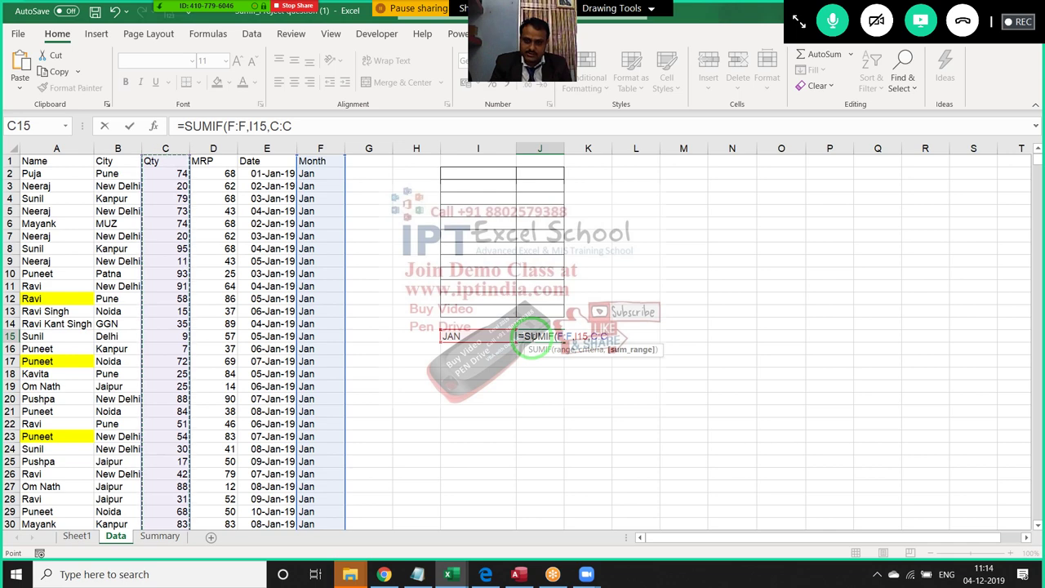
{"action": "key", "text": "Return"}
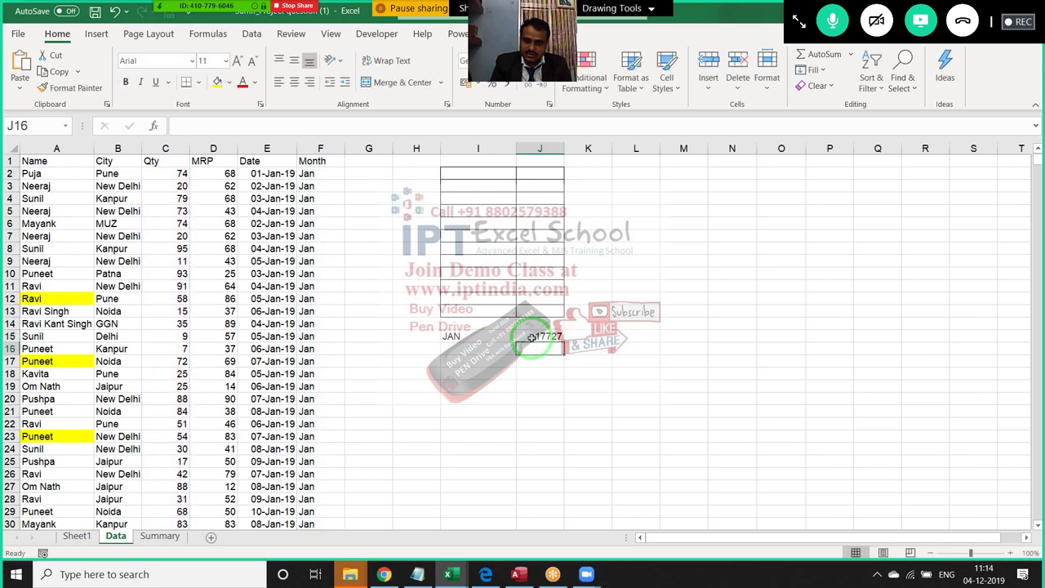
{"action": "left_click", "coordinate": [530, 338]}
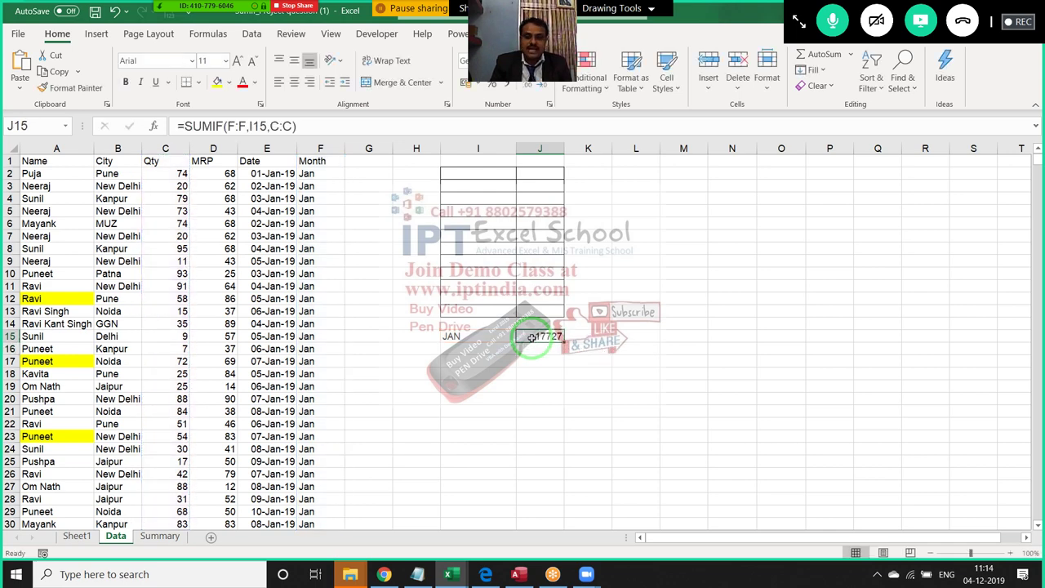
{"action": "key", "text": "Left"}
{"action": "key", "text": "Left"}
{"action": "key", "text": "Left"}
{"action": "key", "text": "Left"}
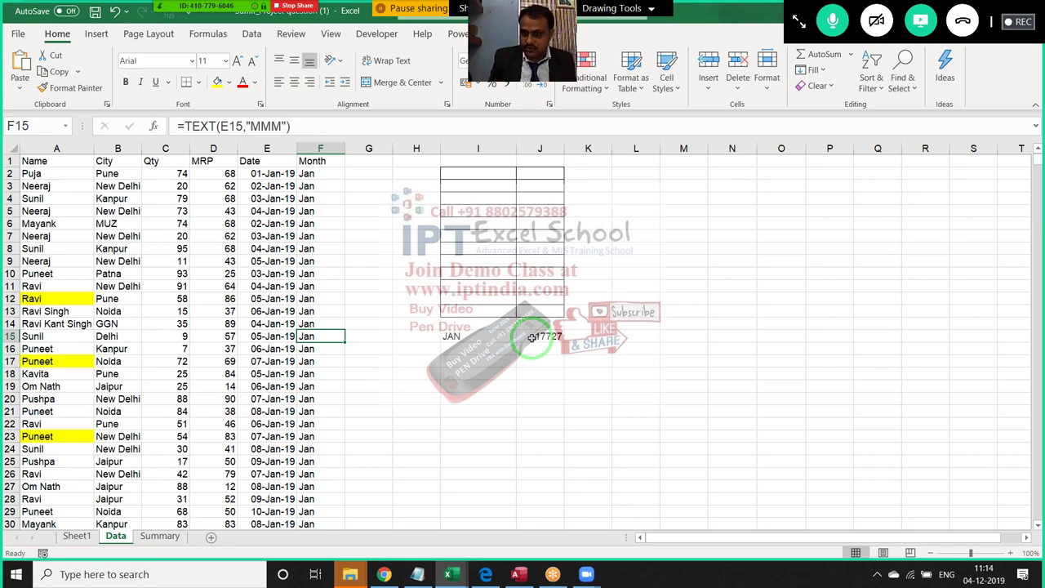
Clear the Month column, then check the JAN label and its SUMIF total in J15.
{"action": "key", "text": "ctrl+space"}
{"action": "key", "text": "Delete"}
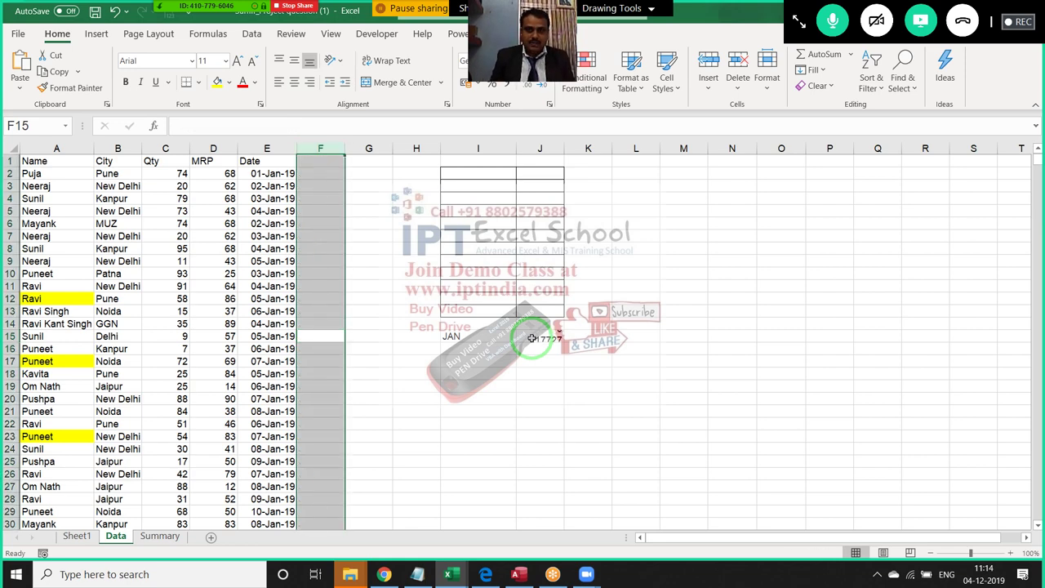
{"action": "mouse_move", "coordinate": [247, 5]}
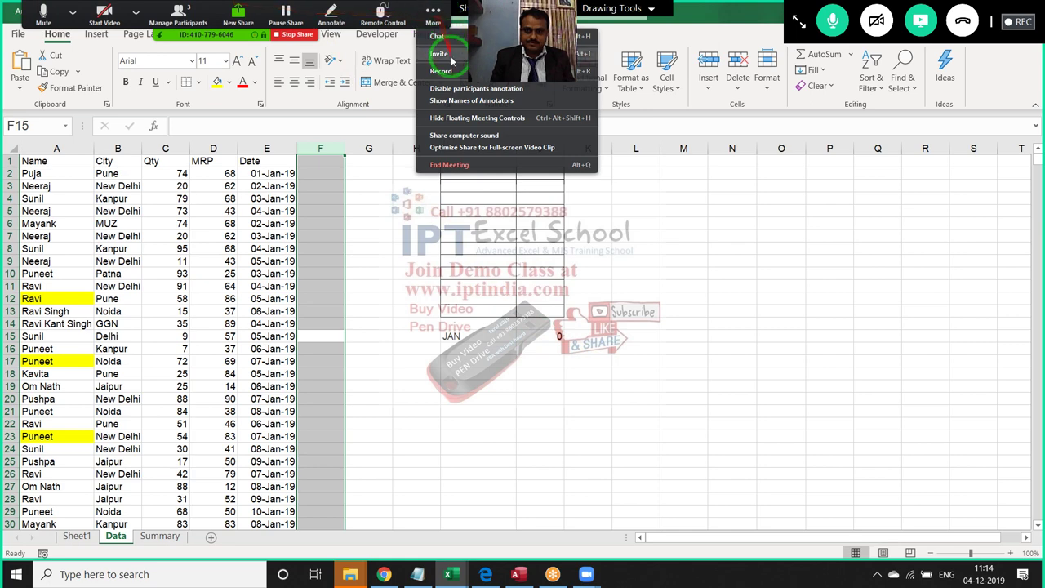
{"action": "left_click_drag", "start_coordinate": [482, 337], "coordinate": [560, 345]}
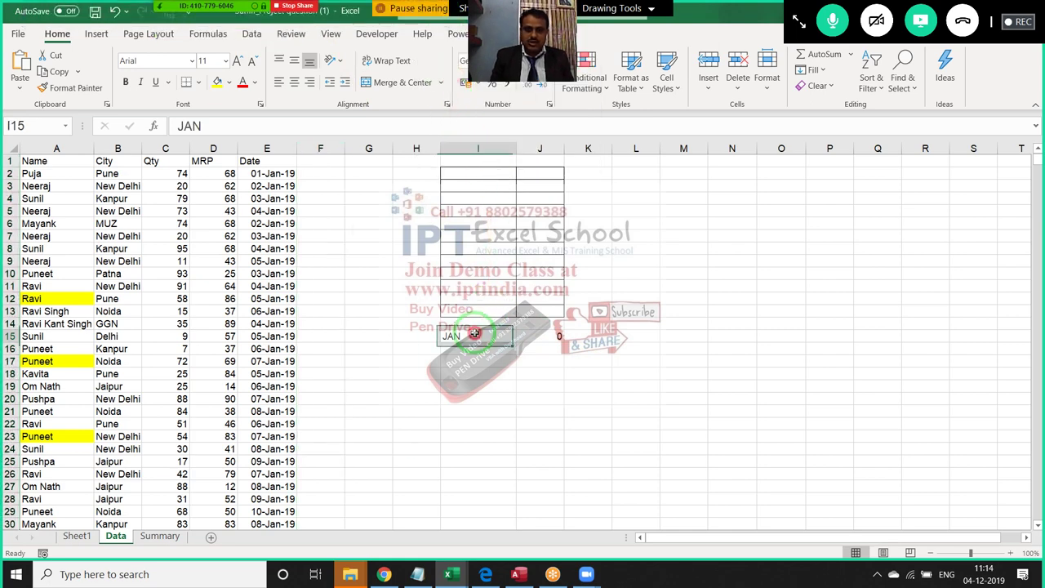
{"action": "left_click", "coordinate": [560, 343]}
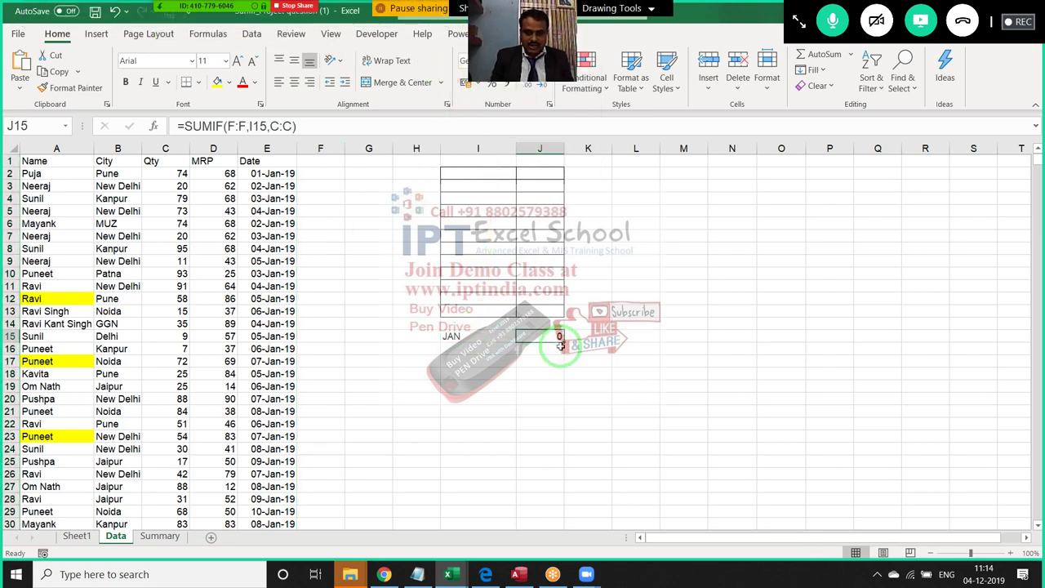
{"action": "key", "text": "Left"}
{"action": "key", "text": "Down"}
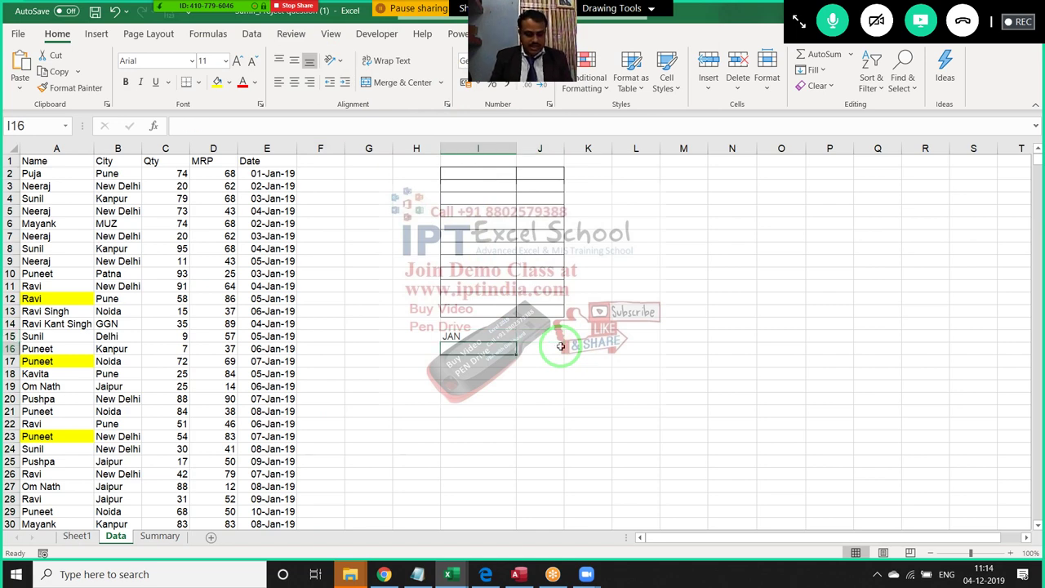
{"action": "key", "text": "Up"}
{"action": "key", "text": "Right"}
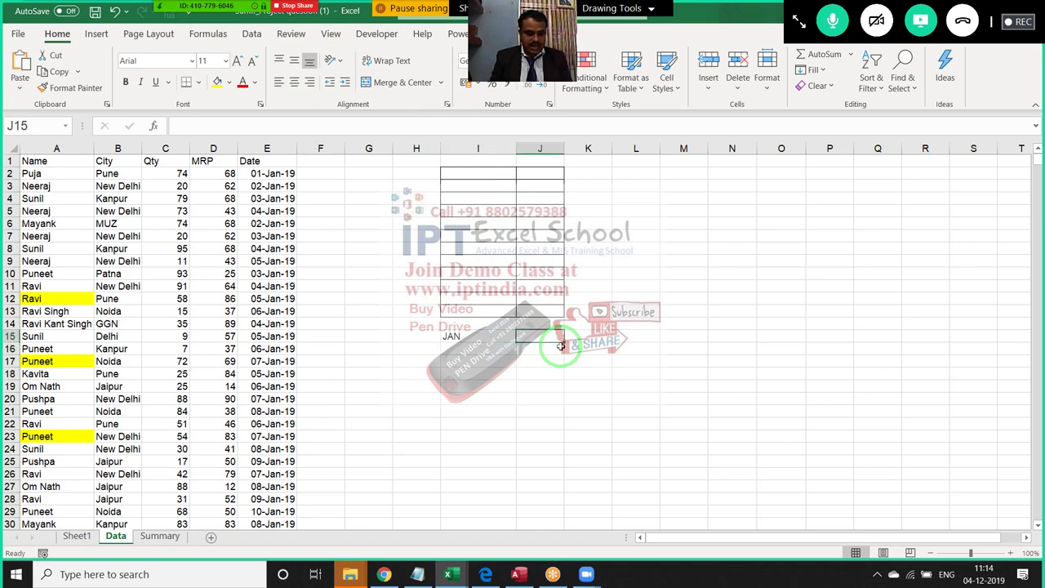
Enter ="1-"&I15&"-2019" in J15 to show 1-JAN-2019, and widen column J.
{"action": "type", "text": "=\""}
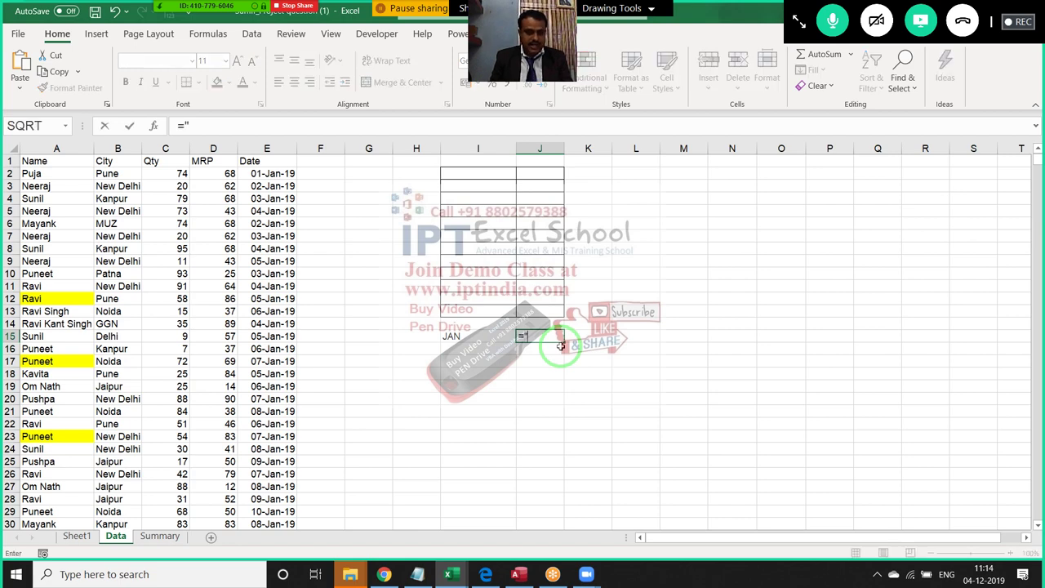
{"action": "type", "text": "1-"}
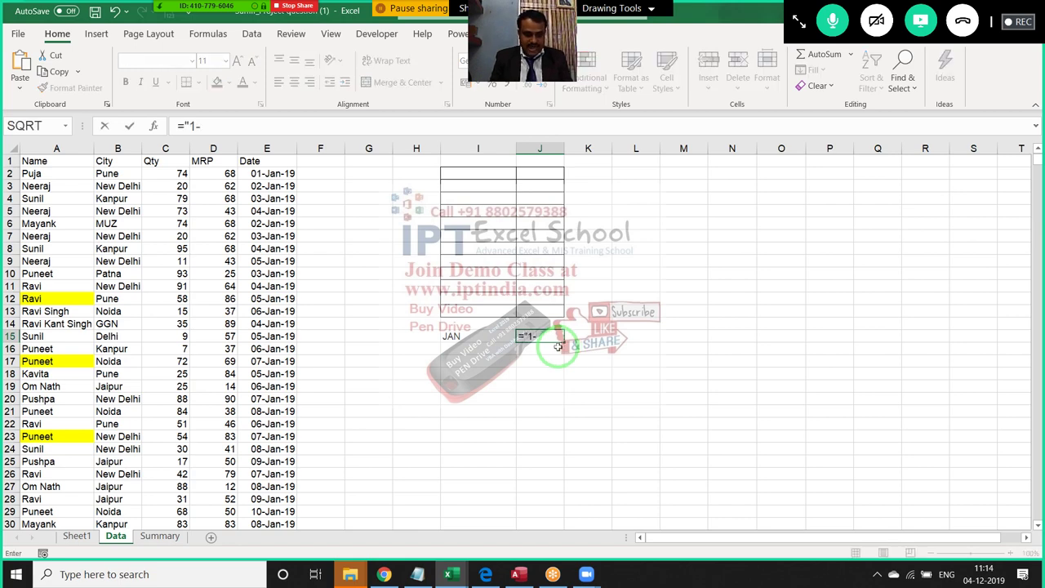
{"action": "type", "text": "\"&"}
{"action": "key", "text": "Left"}
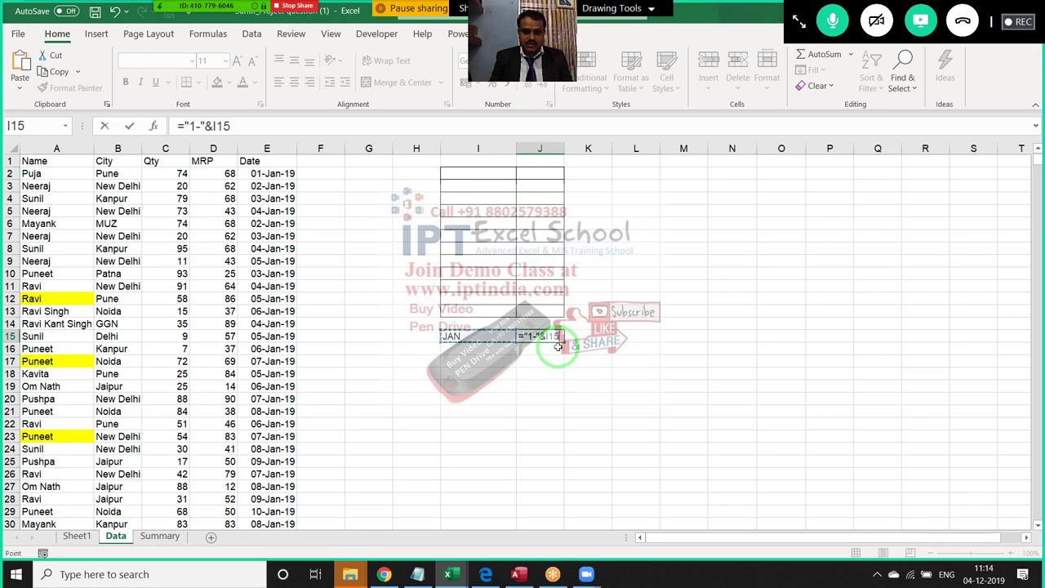
{"action": "type", "text": "&\"-"}
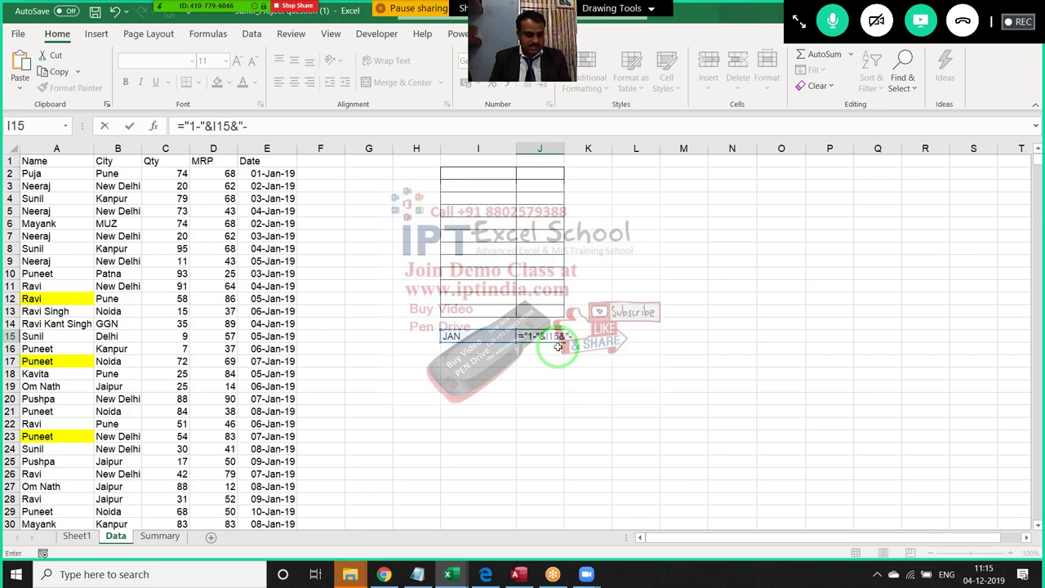
{"action": "type", "text": "2019"}
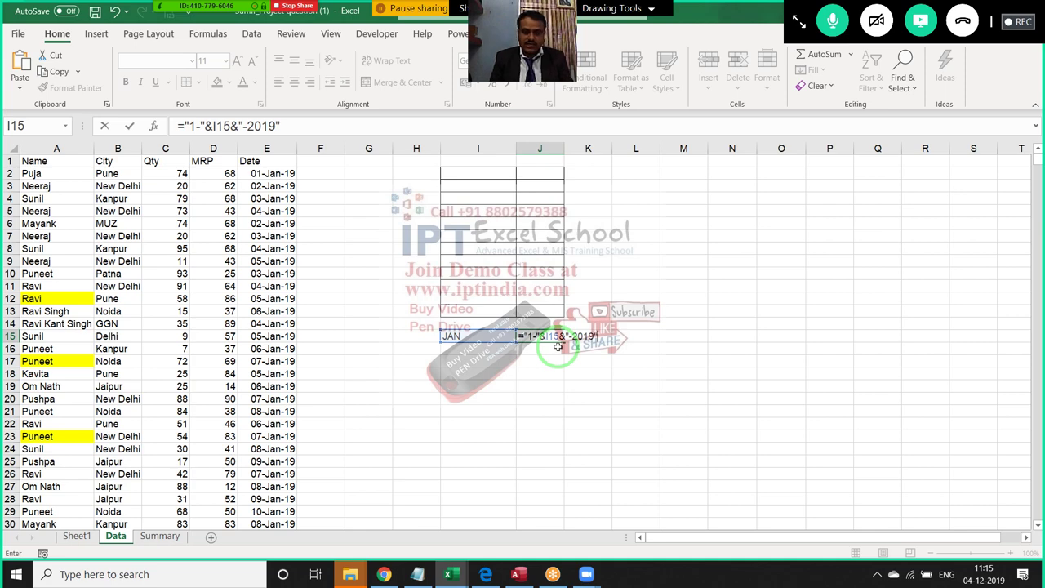
{"action": "key", "text": "ctrl+Return"}
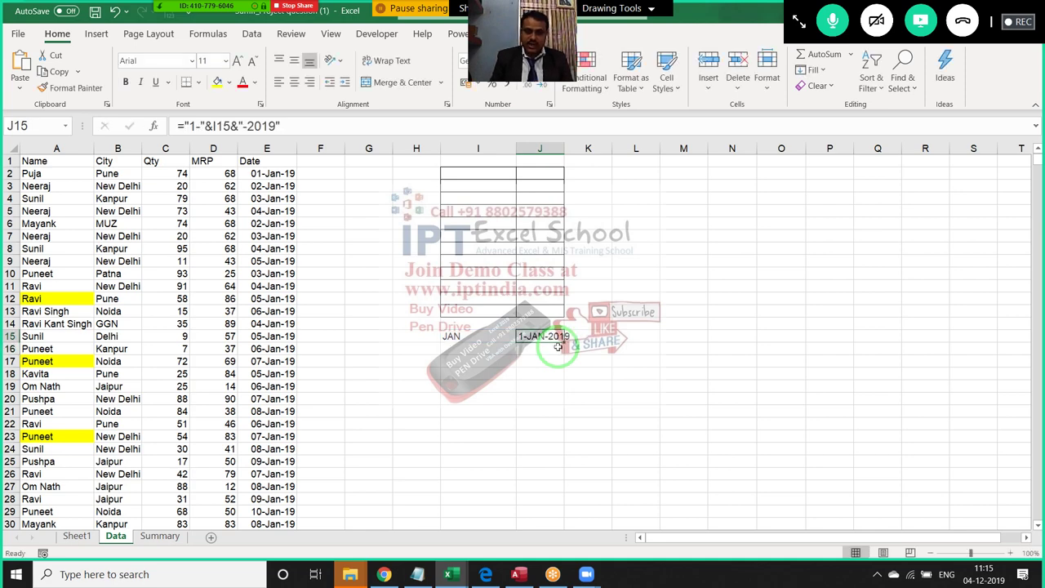
{"action": "left_click_drag", "start_coordinate": [565, 152], "coordinate": [572, 155]}
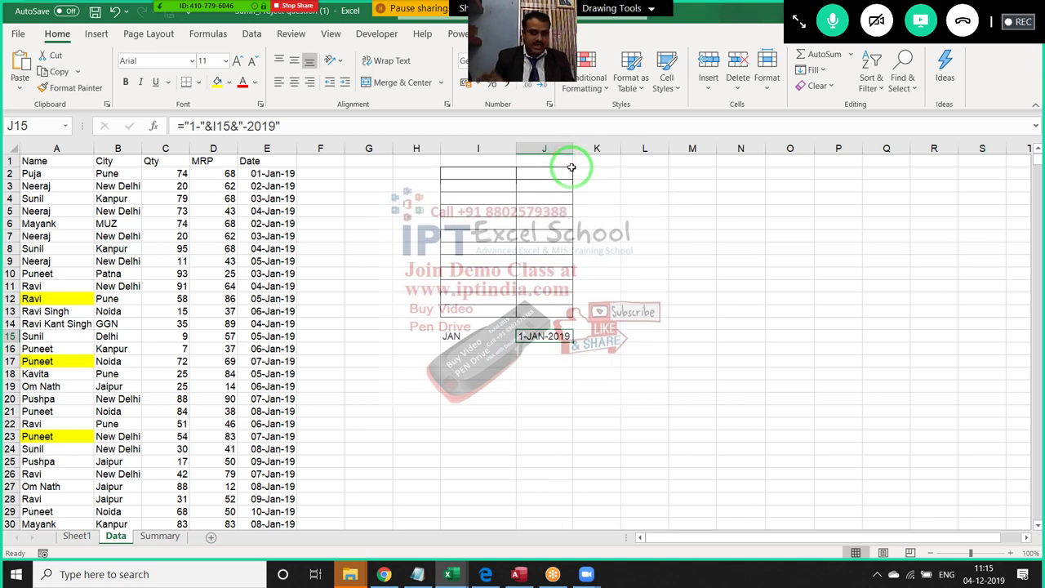
Enter =EOMONTH(J15,0) in K15 and format it as a date showing 31-Jan-19.
{"action": "key", "text": "Right"}
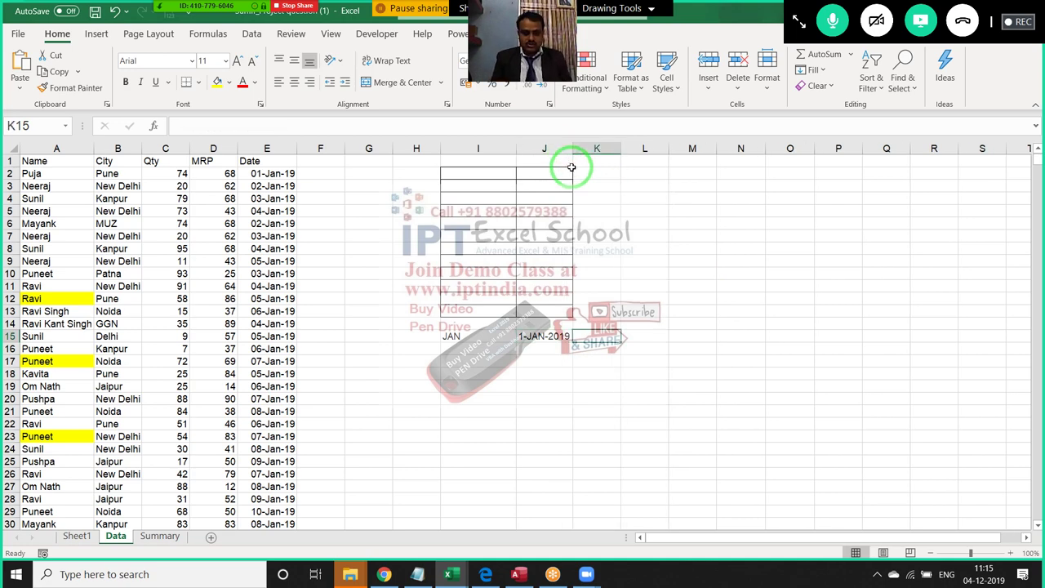
{"action": "type", "text": "=eo"}
{"action": "key", "text": "Tab"}
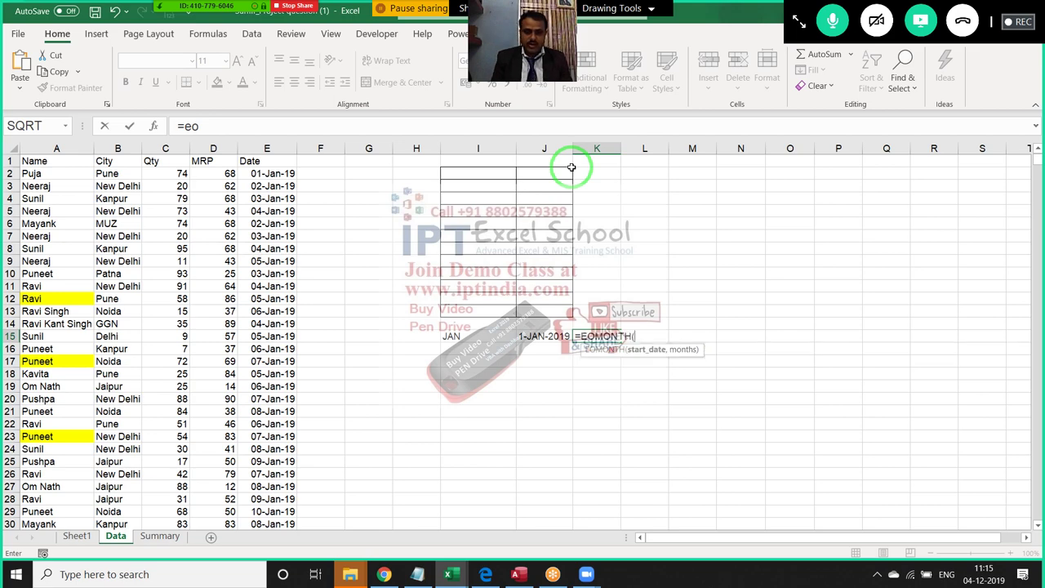
{"action": "key", "text": "Left"}
{"action": "type", "text": ",0"}
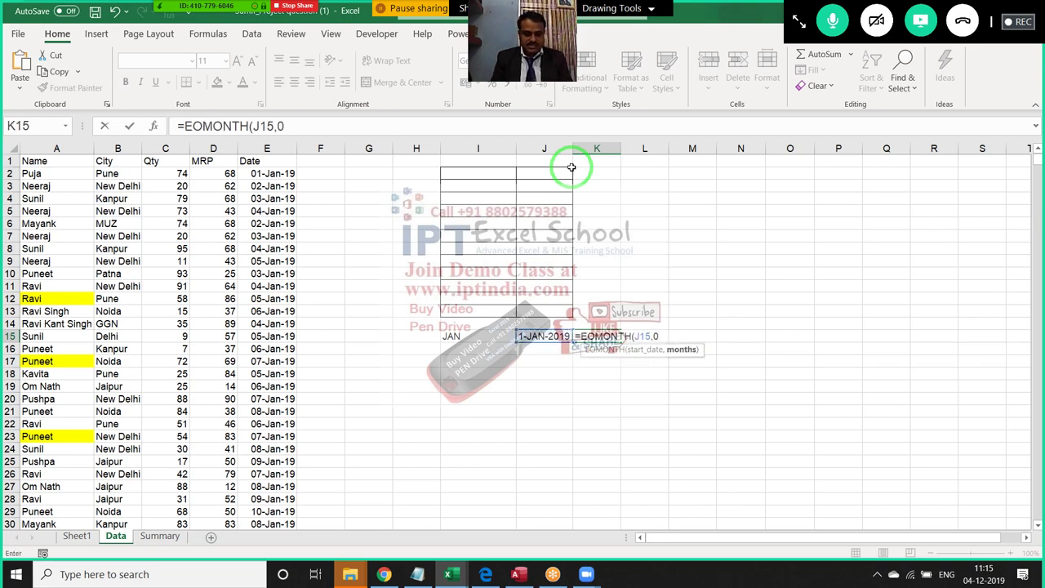
{"action": "type", "text": ")"}
{"action": "key", "text": "ctrl+Return"}
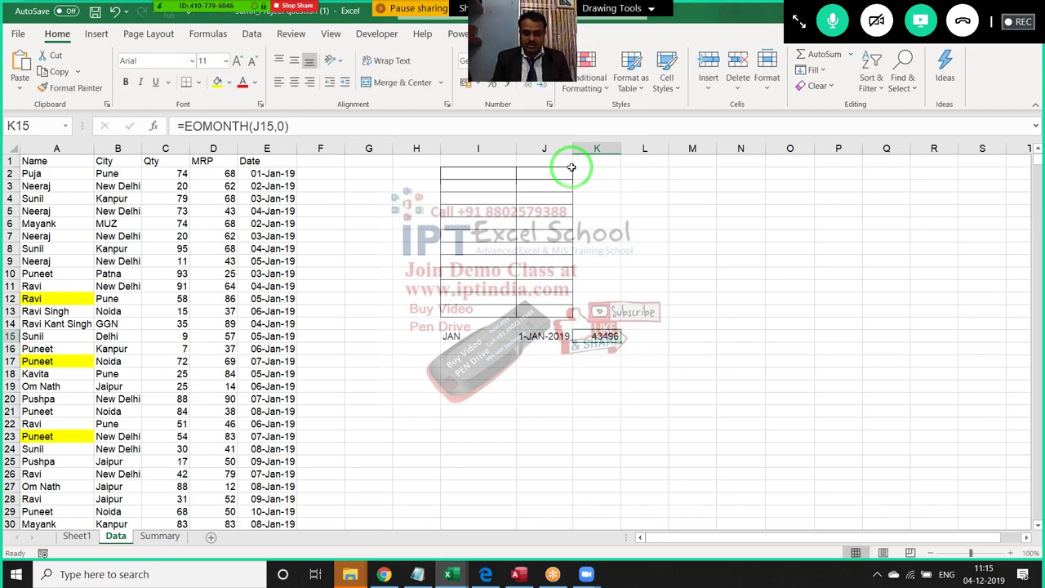
{"action": "key", "text": "ctrl+shift+3"}
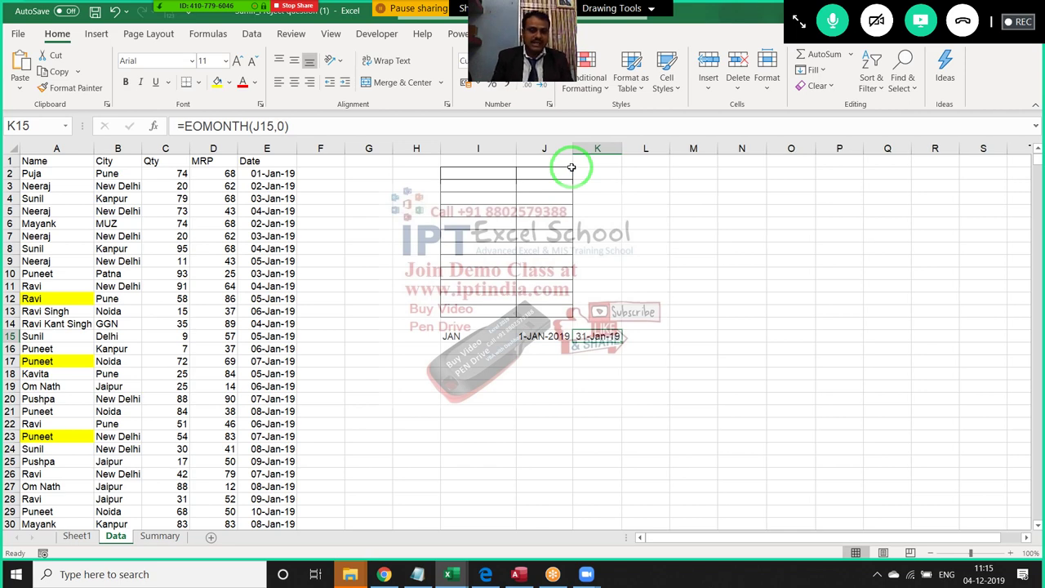
{"action": "key", "text": "Left"}
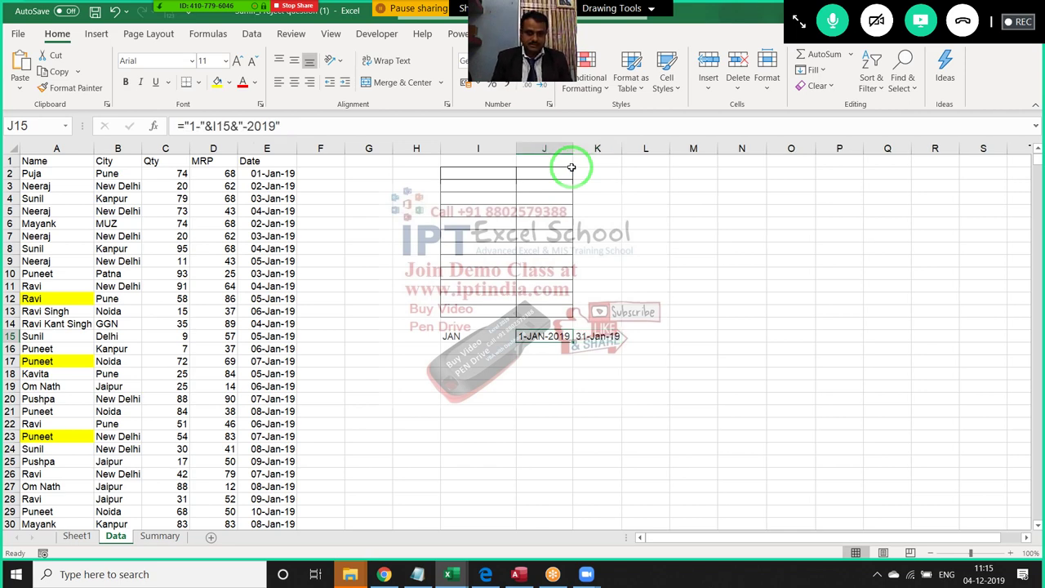
{"action": "key", "text": "Right"}
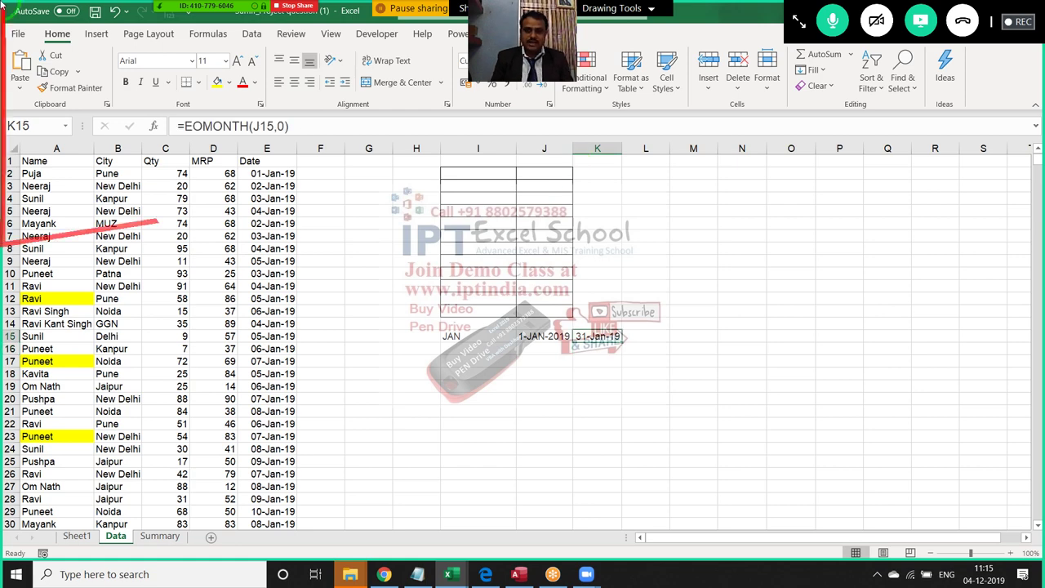
{"action": "left_click", "coordinate": [187, 21]}
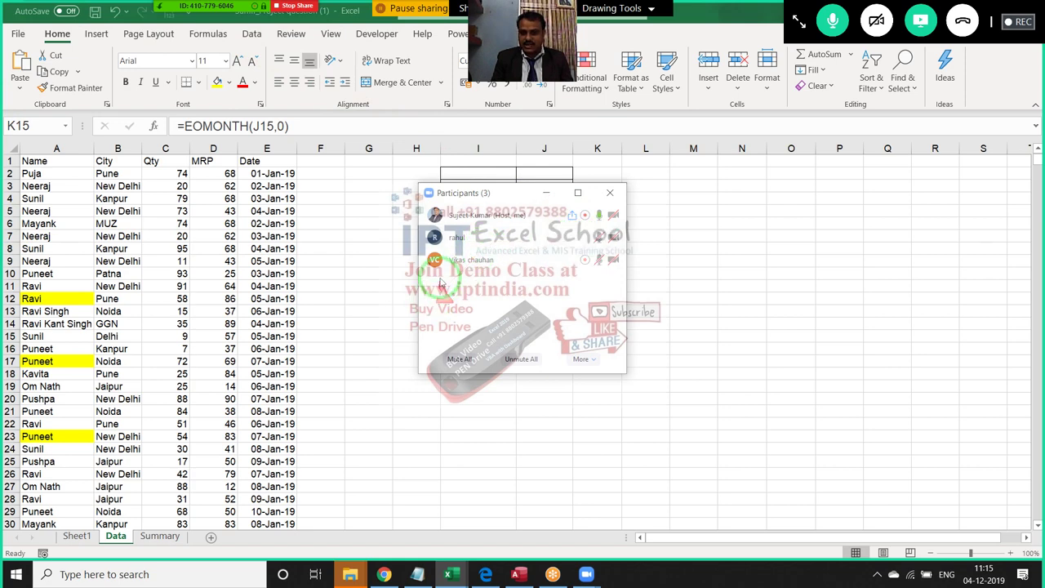
{"action": "mouse_move", "coordinate": [477, 273]}
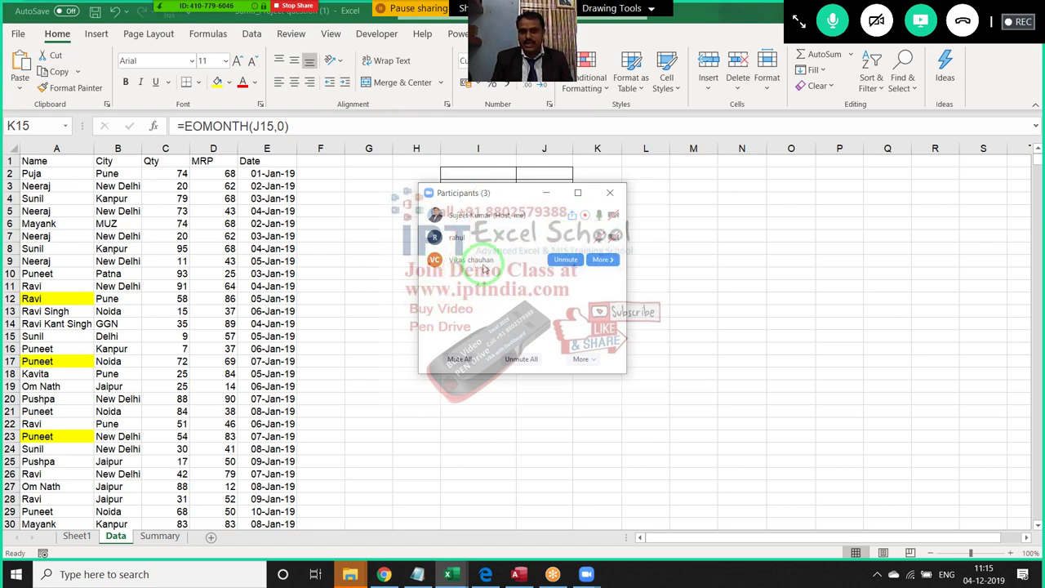
{"action": "left_click", "coordinate": [602, 237]}
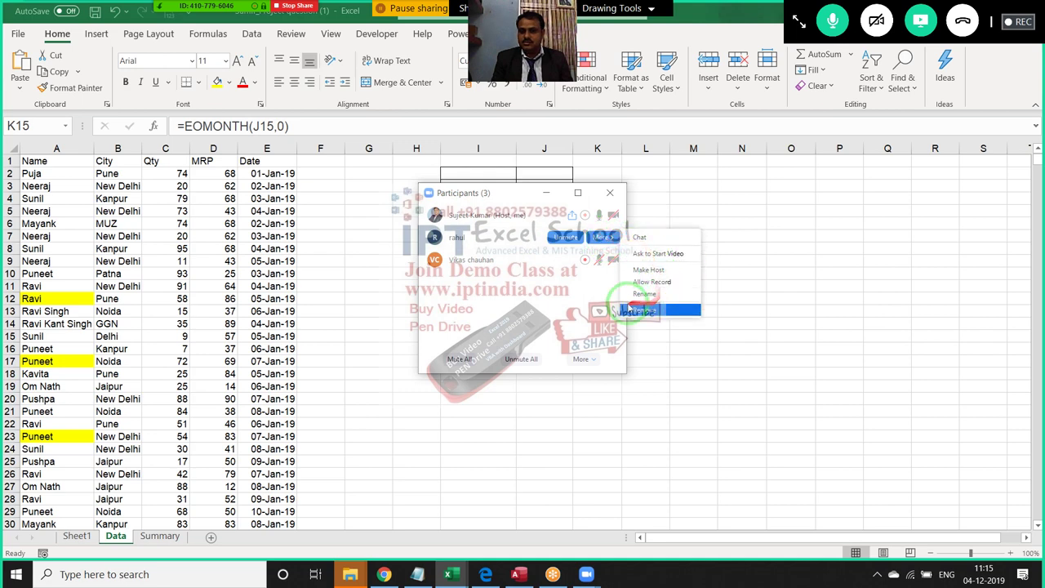
{"action": "left_click", "coordinate": [573, 307]}
{"action": "mouse_move", "coordinate": [612, 258]}
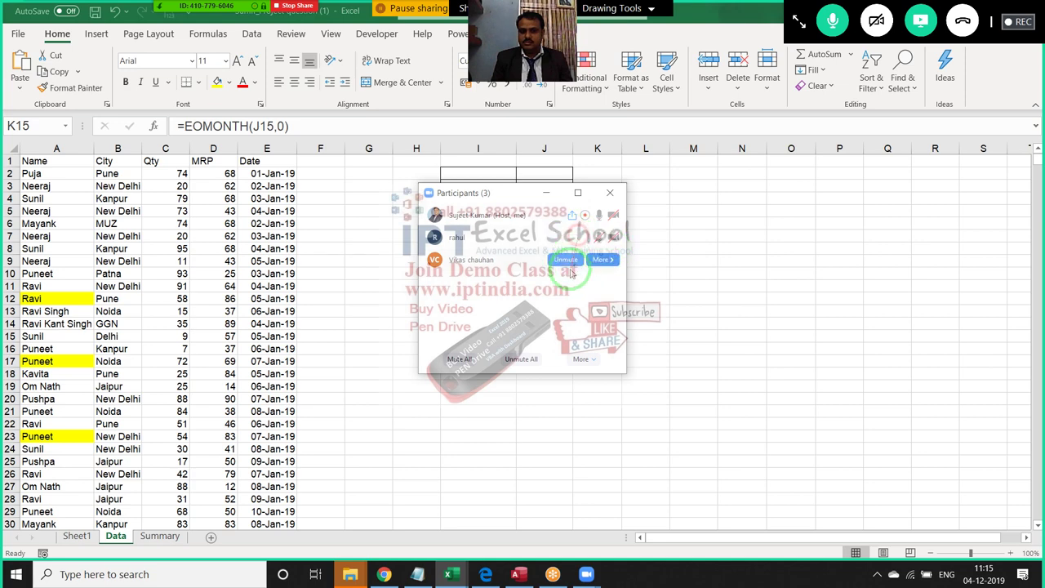
{"action": "left_click", "coordinate": [602, 237]}
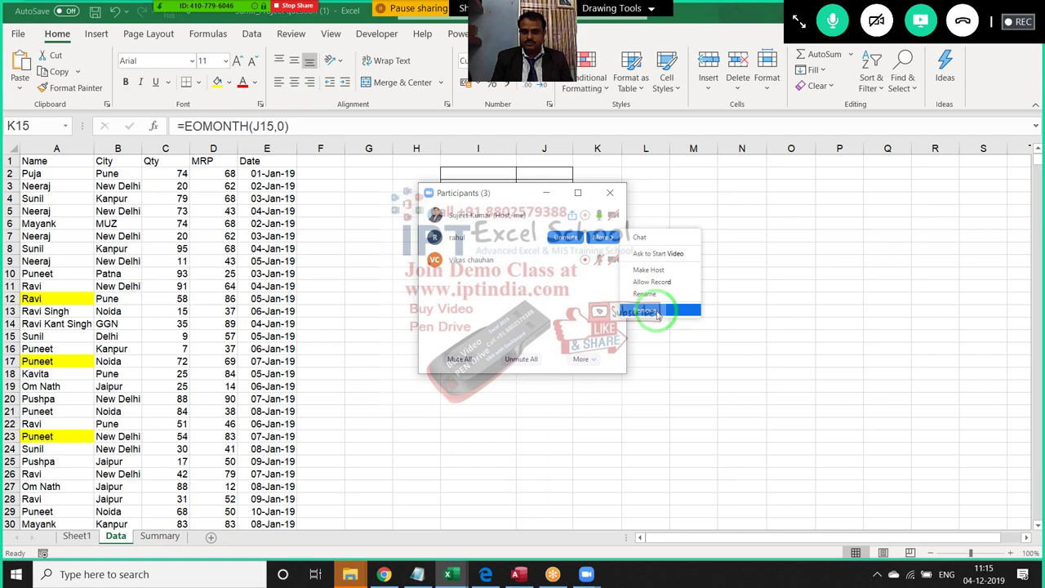
{"action": "left_click", "coordinate": [585, 315]}
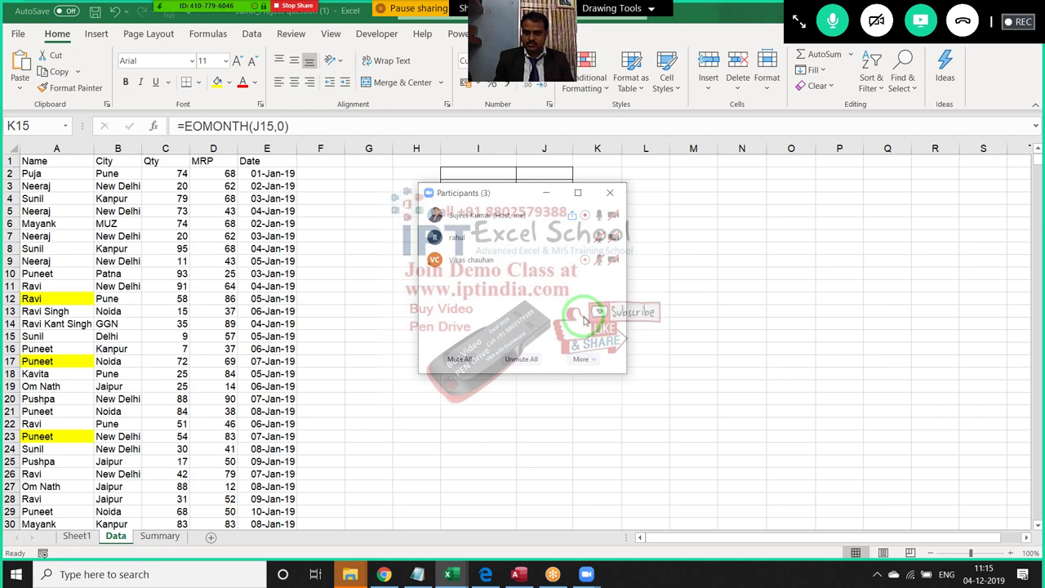
{"action": "mouse_move", "coordinate": [599, 218]}
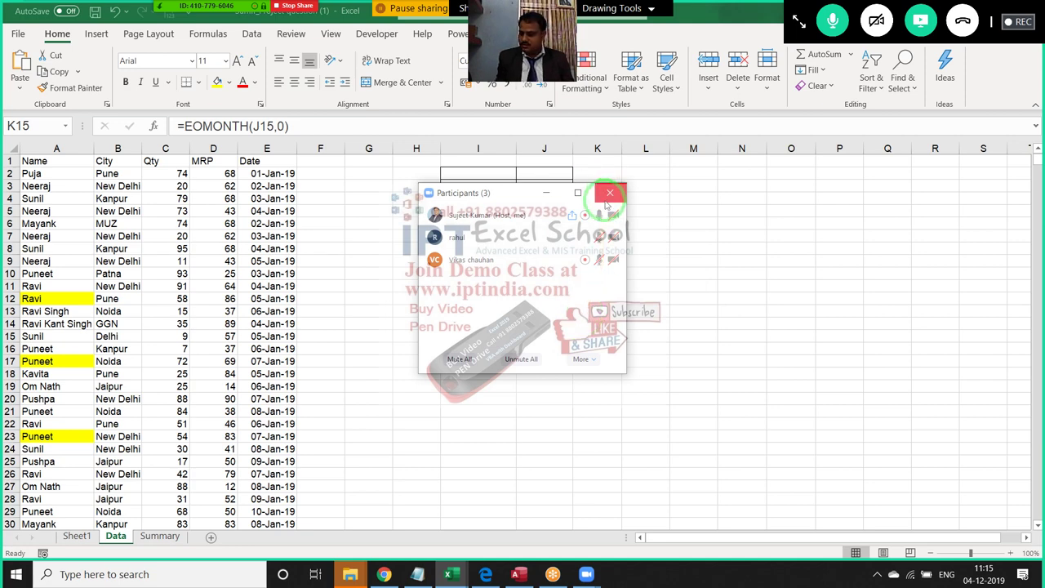
{"action": "left_click", "coordinate": [608, 196]}
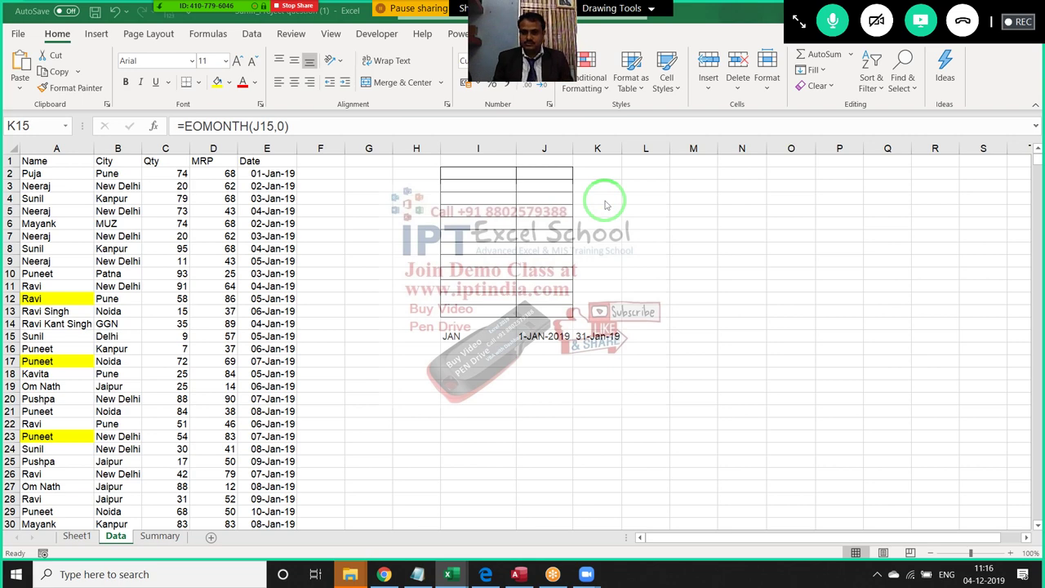
{"action": "left_click", "coordinate": [641, 338]}
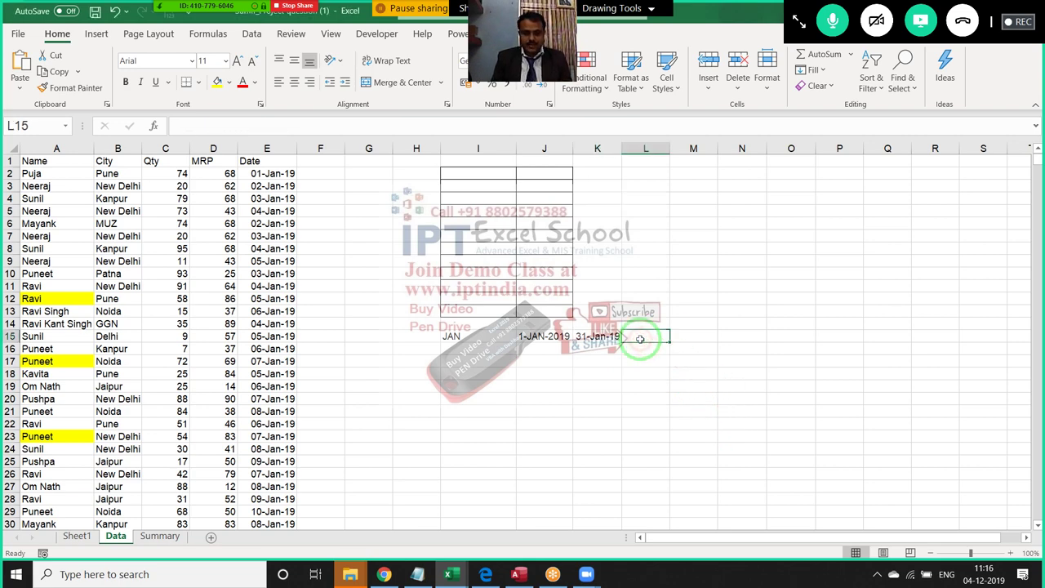
{"action": "type", "text": "=sum"}
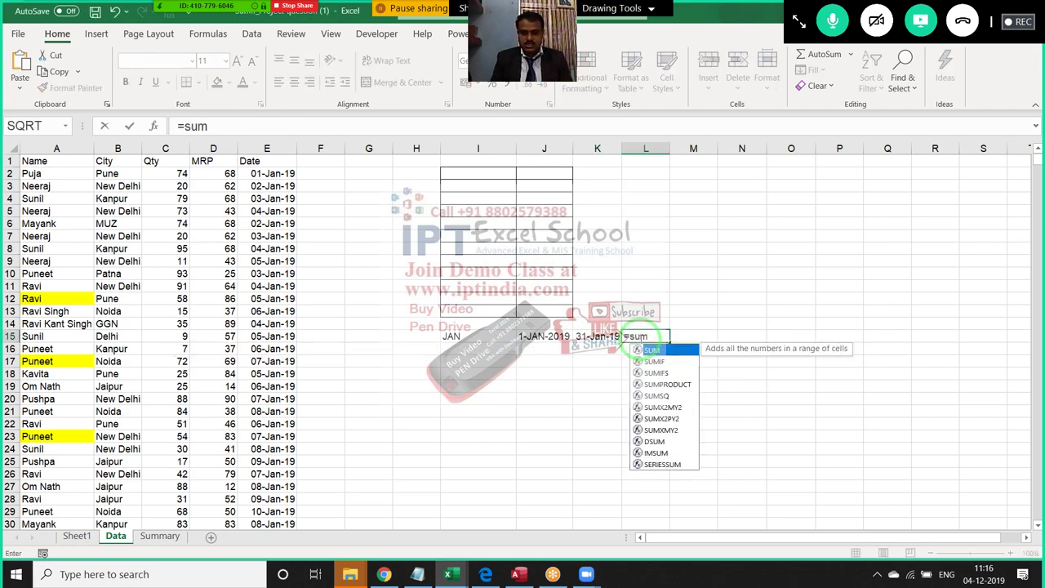
{"action": "key", "text": "Down"}
{"action": "key", "text": "Down"}
{"action": "key", "text": "Tab"}
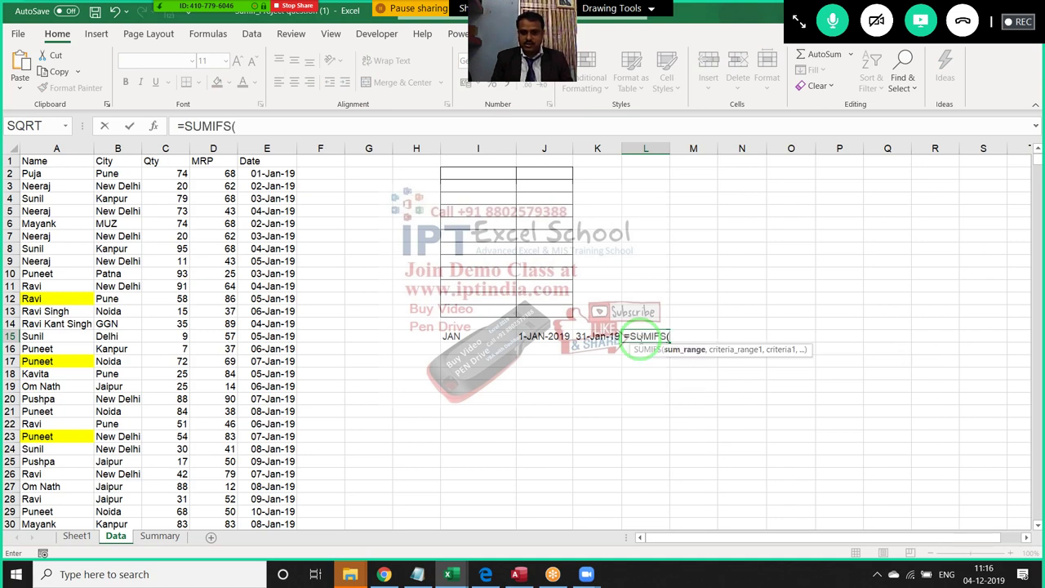
{"action": "left_click", "coordinate": [258, 148]}
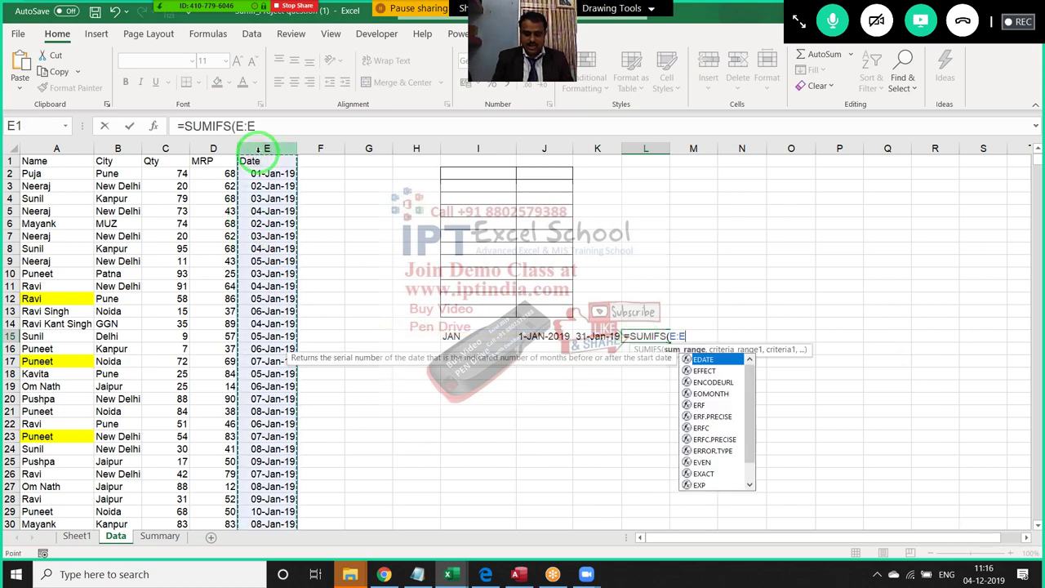
{"action": "type", "text": ",\">"}
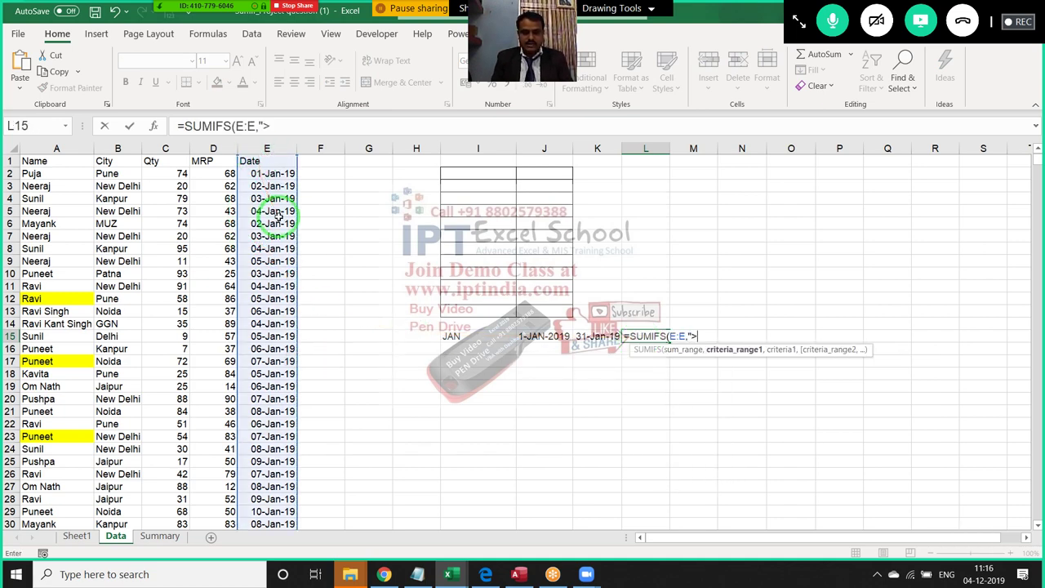
{"action": "type", "text": "=\"&"}
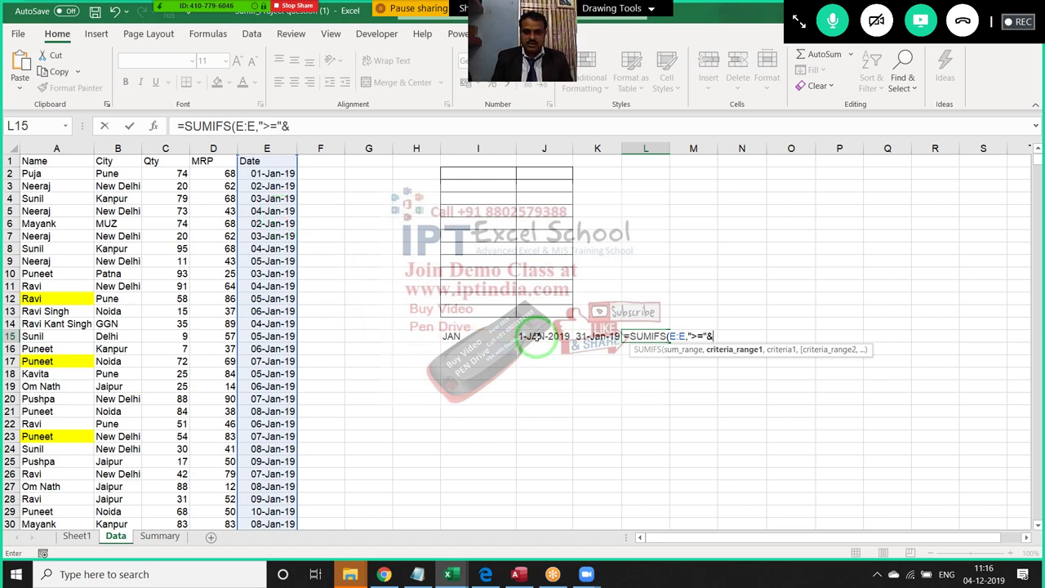
{"action": "key", "text": "Escape"}
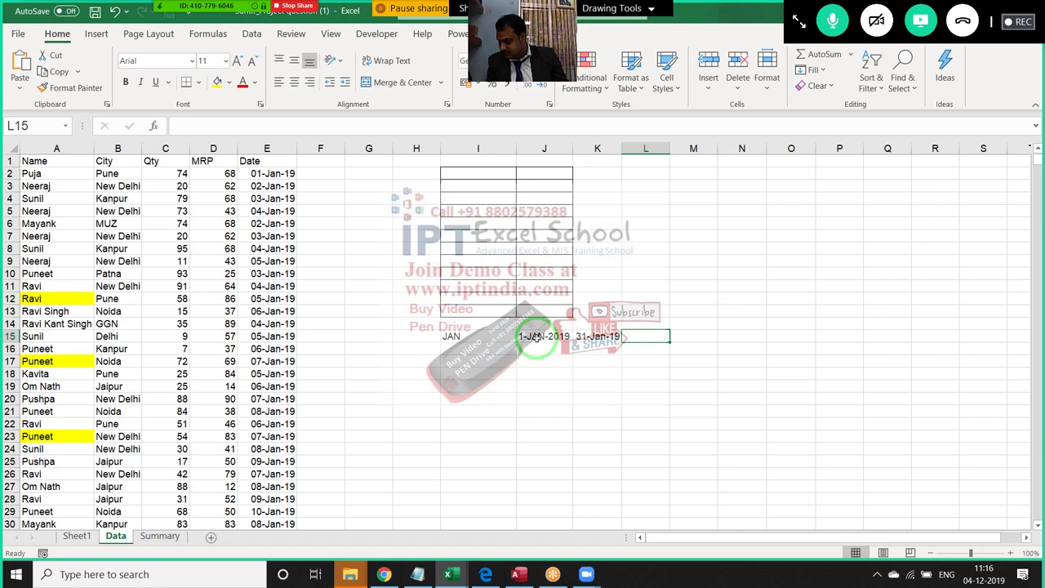
Remove one attendee through the participant list's More menu, confirm it, and close the list.
{"action": "mouse_move", "coordinate": [160, 20]}
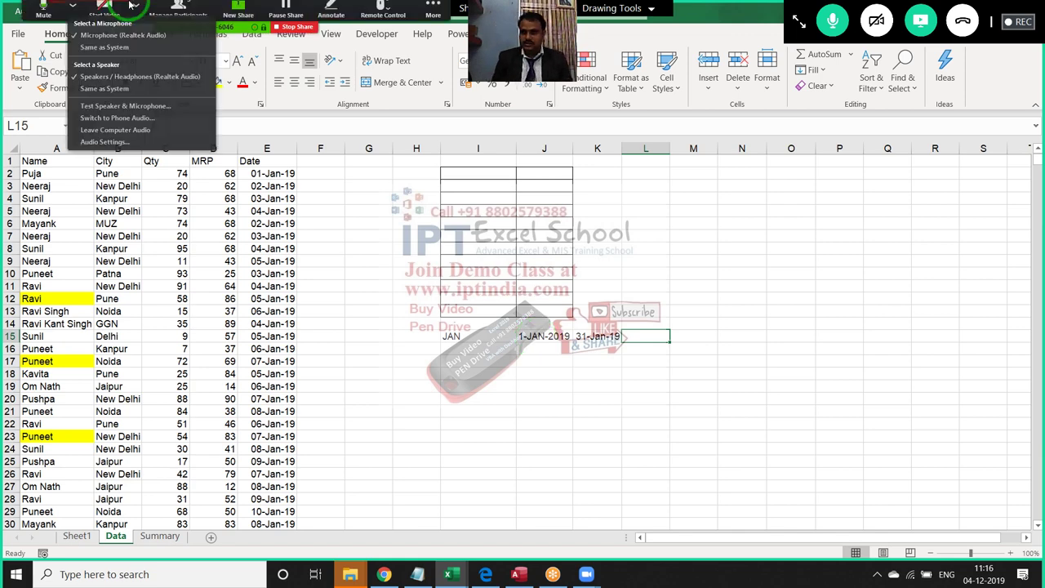
{"action": "left_click", "coordinate": [178, 17]}
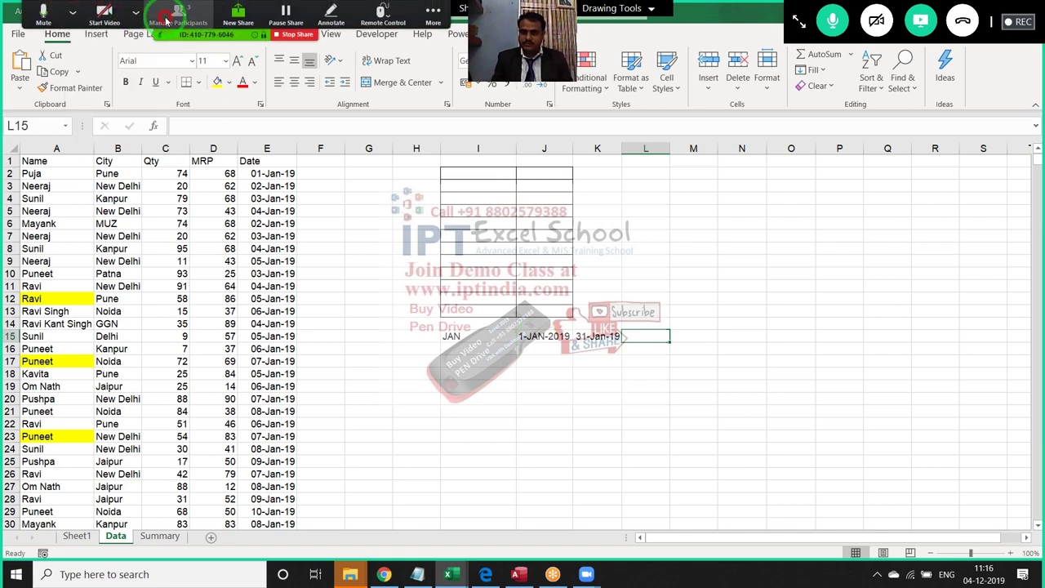
{"action": "left_click", "coordinate": [602, 239]}
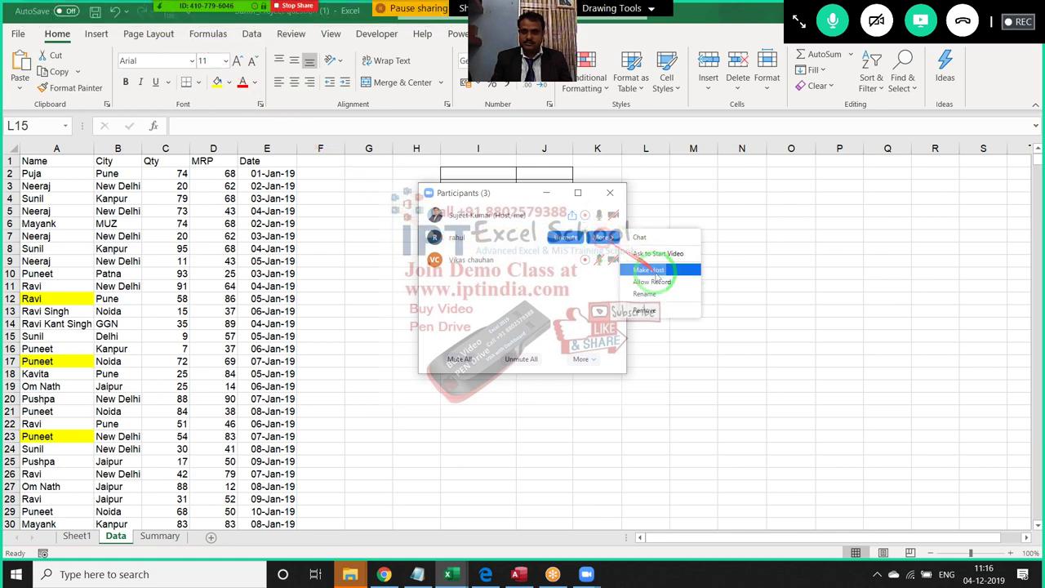
{"action": "left_click", "coordinate": [661, 304]}
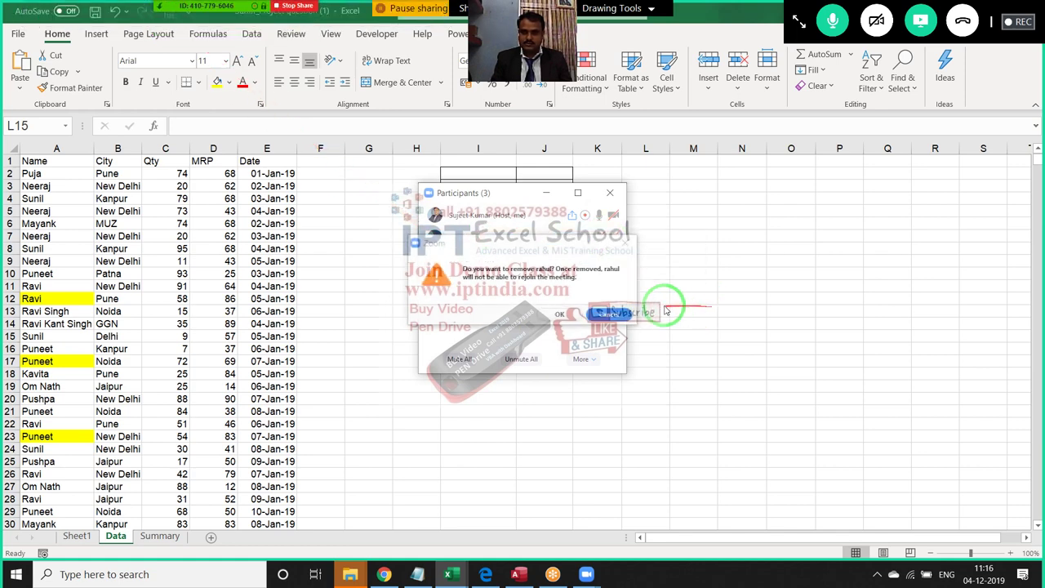
{"action": "left_click", "coordinate": [560, 313]}
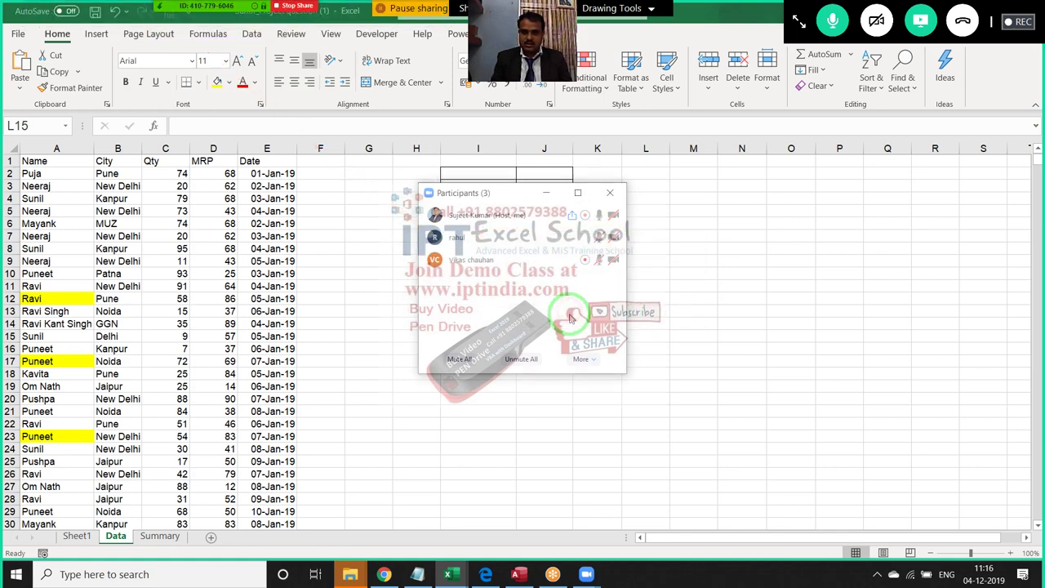
{"action": "left_click", "coordinate": [609, 193]}
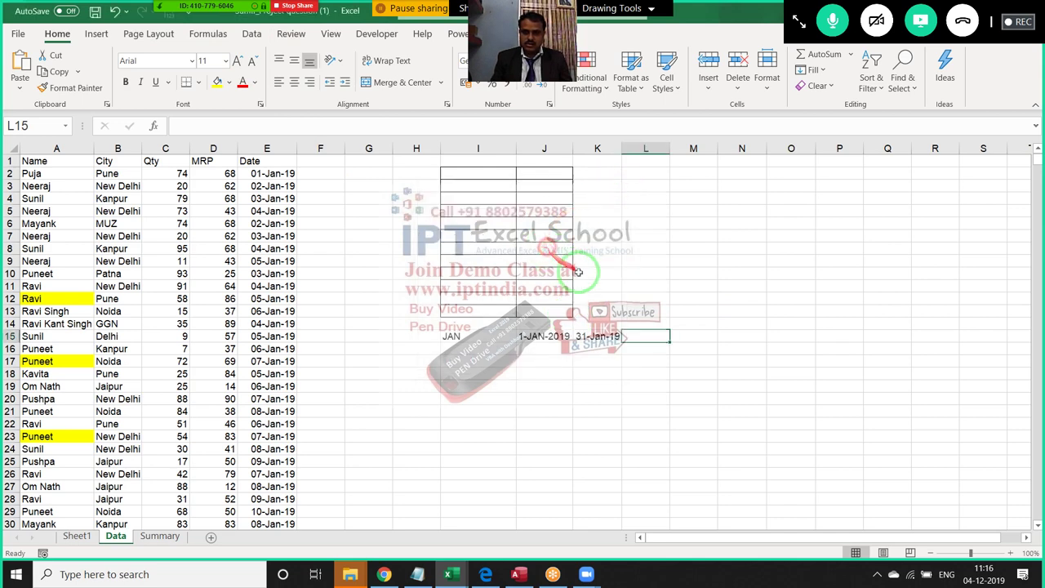
Start a SUMIFS in L15 summing Qty column C, with Date column E as the first criteria range.
{"action": "type", "text": "="}
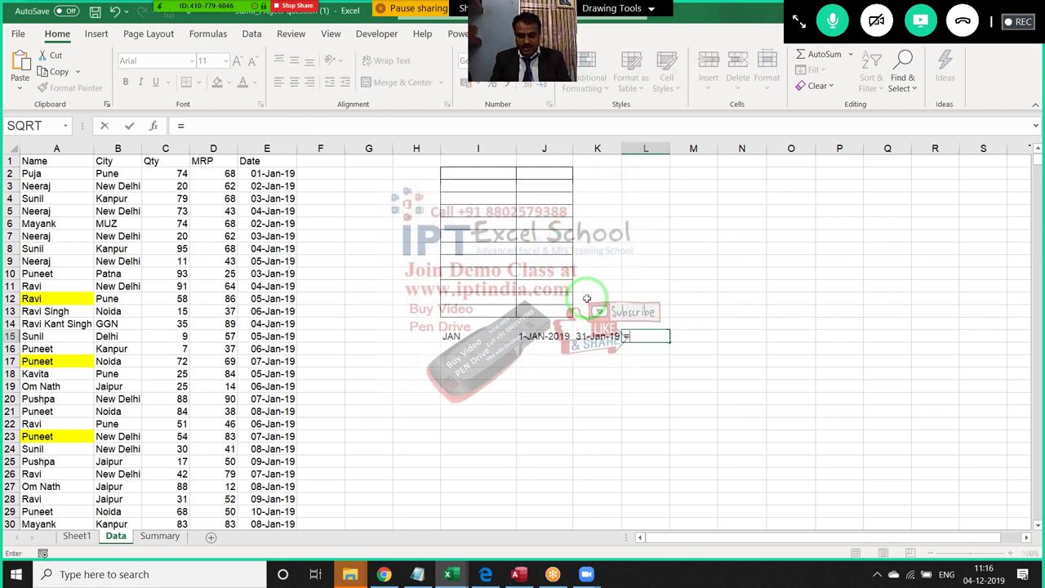
{"action": "type", "text": "sum"}
{"action": "key", "text": "Down"}
{"action": "key", "text": "Down"}
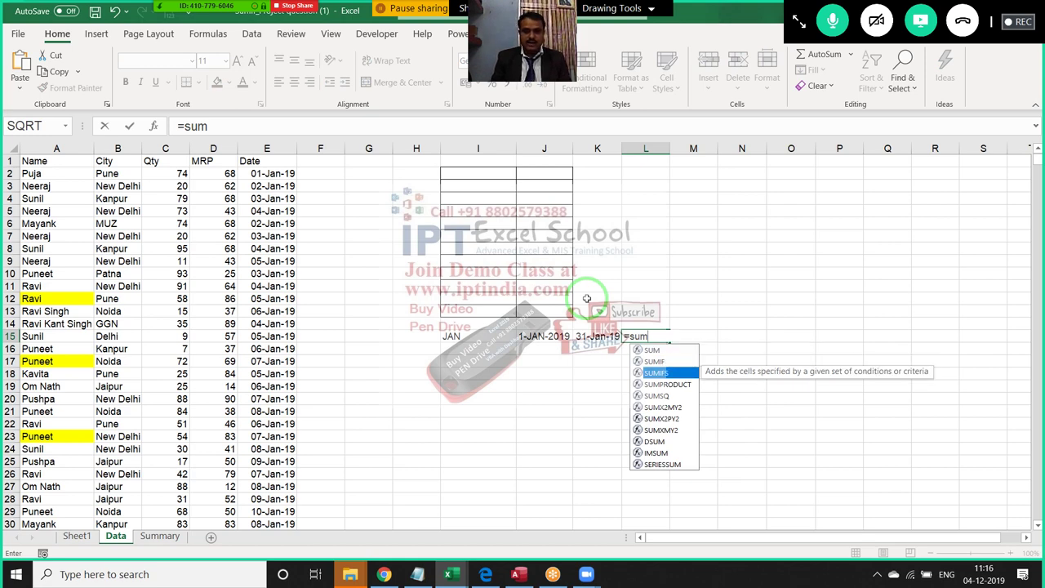
{"action": "key", "text": "Tab"}
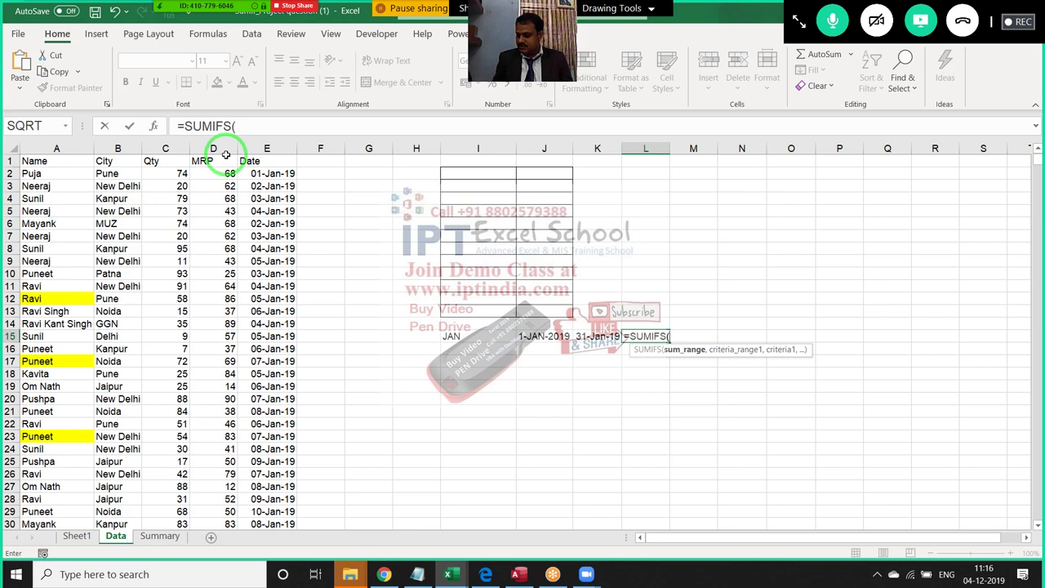
{"action": "left_click", "coordinate": [167, 149]}
{"action": "type", "text": ","}
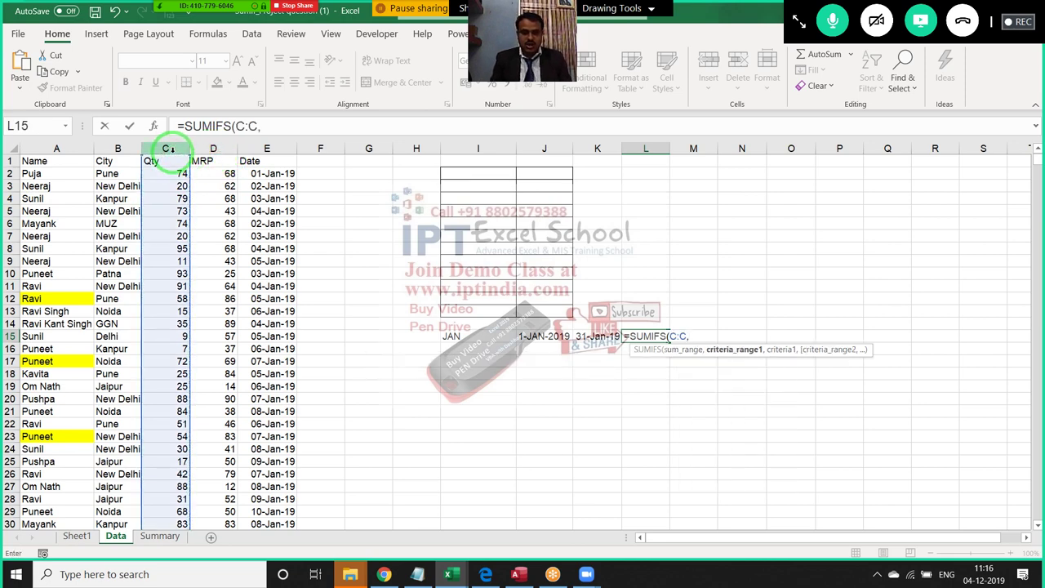
{"action": "left_click", "coordinate": [254, 149]}
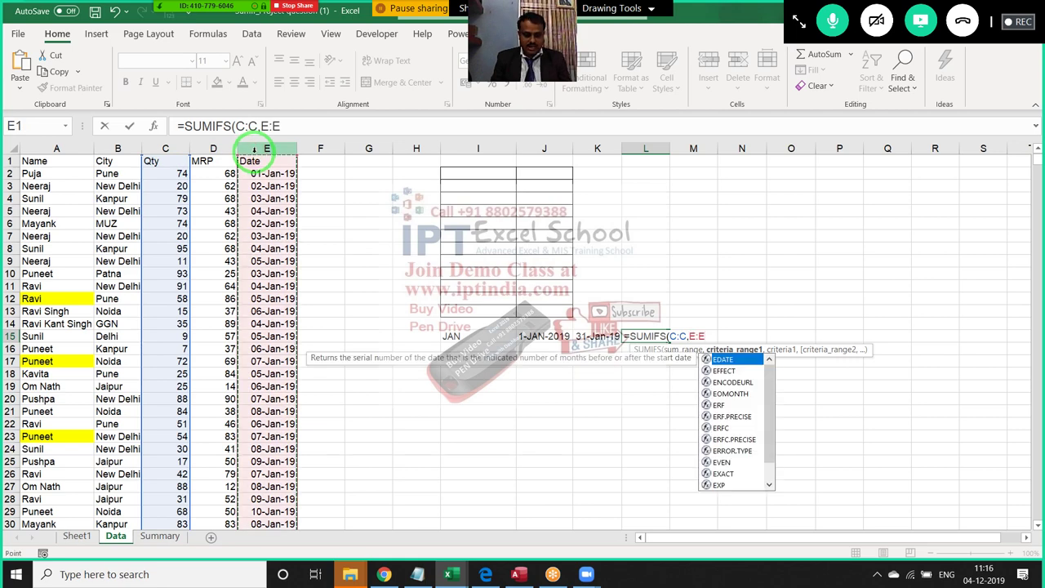
{"action": "type", "text": ",\">"}
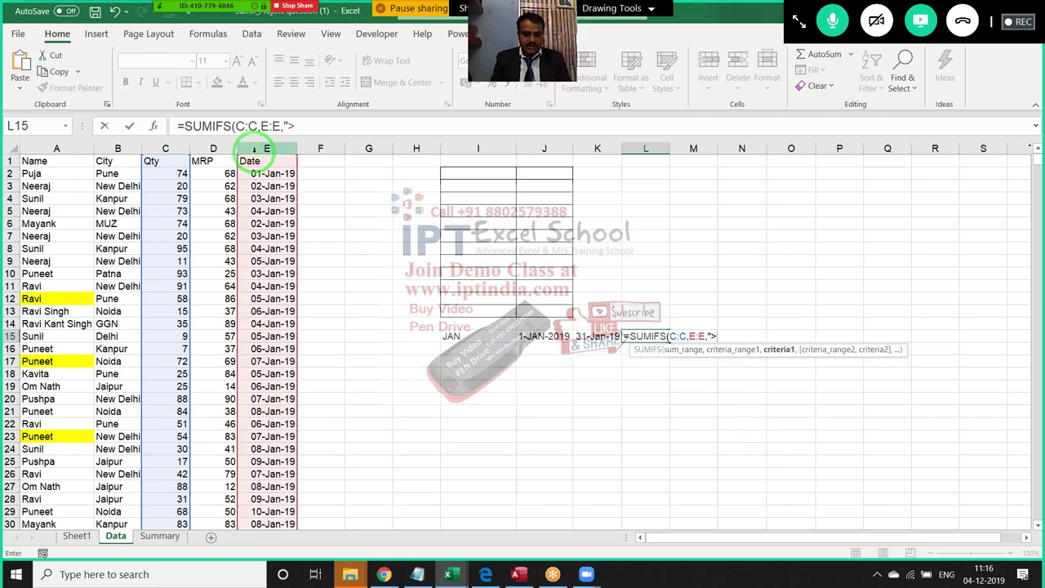
{"action": "type", "text": "=\""}
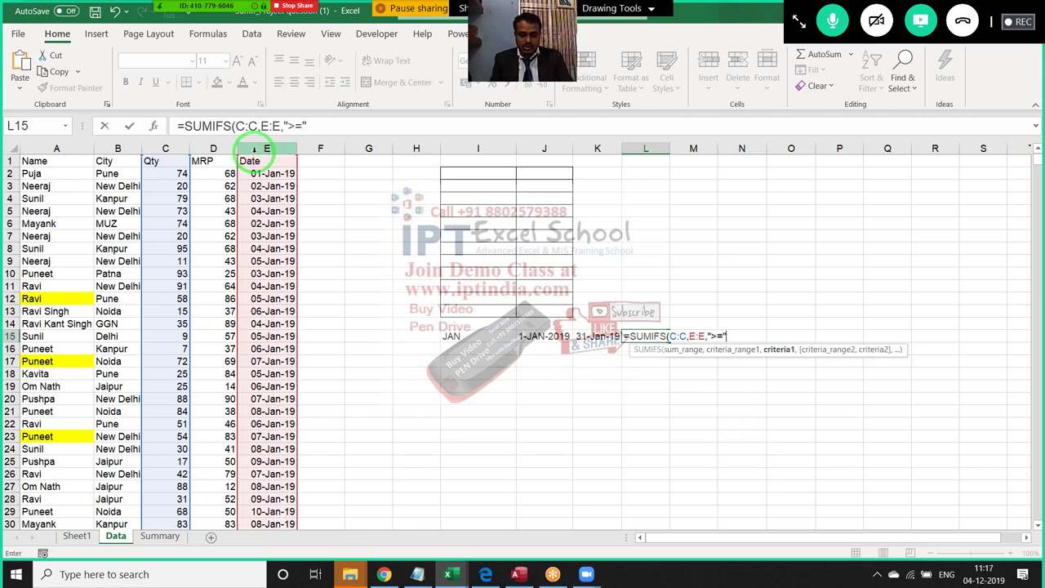
{"action": "type", "text": "&"}
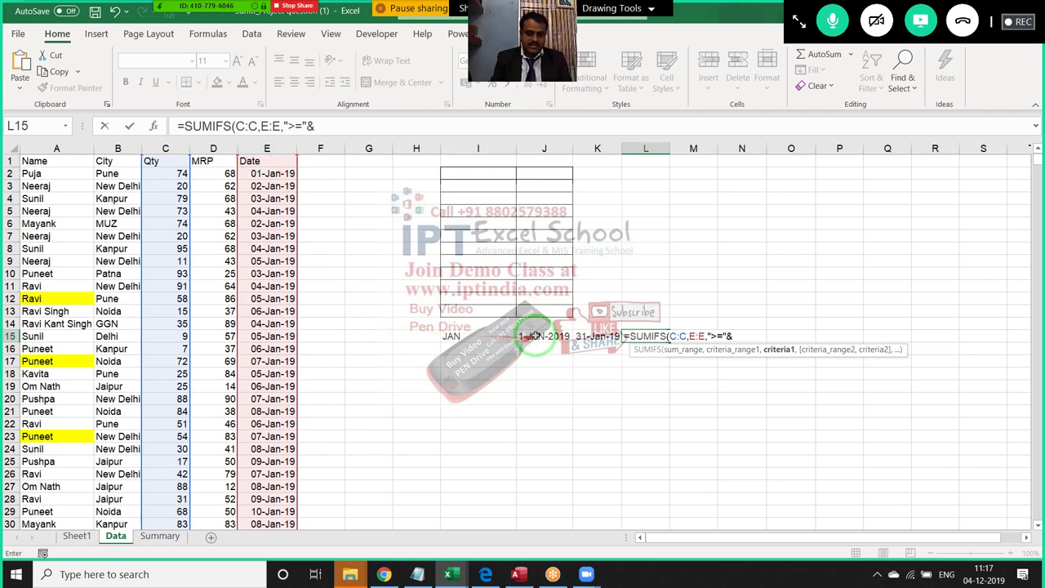
Bound the dates by the J15 start and K15 end, and enter the formula, giving 5818.
{"action": "left_click", "coordinate": [532, 335]}
{"action": "type", "text": ","}
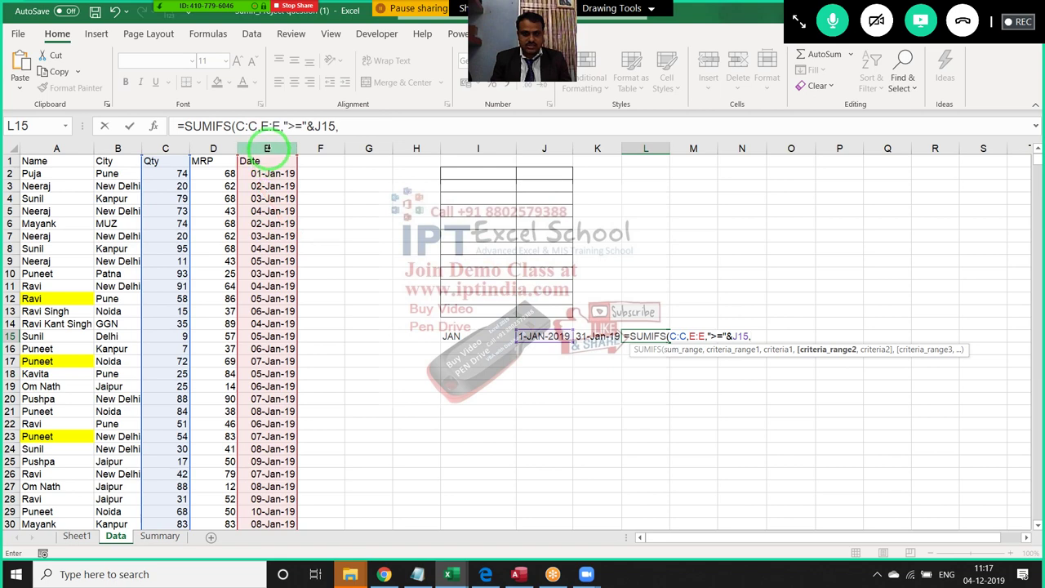
{"action": "left_click", "coordinate": [267, 148]}
{"action": "type", "text": ",\">"}
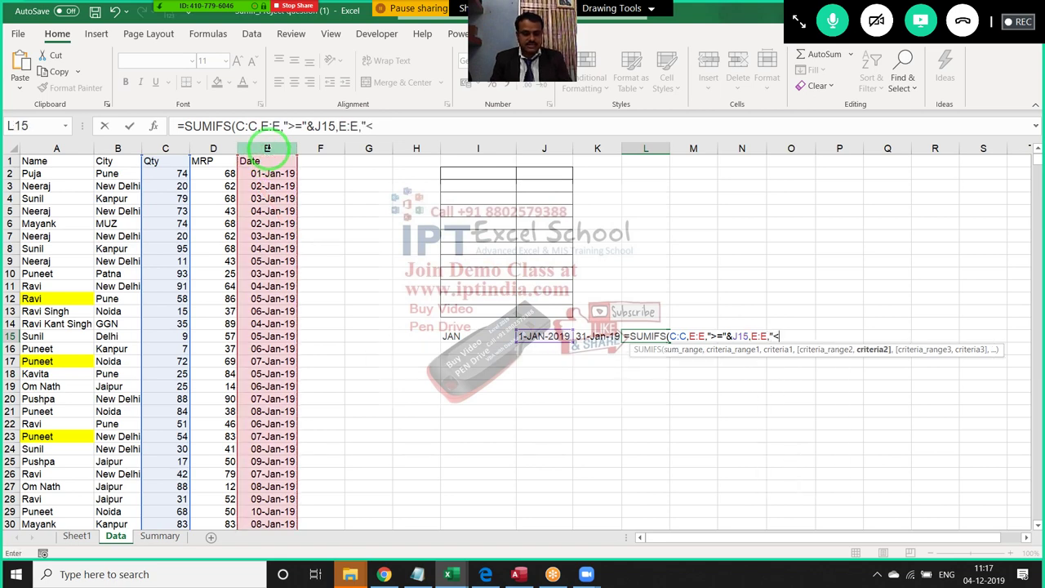
{"action": "type", "text": "=\"&"}
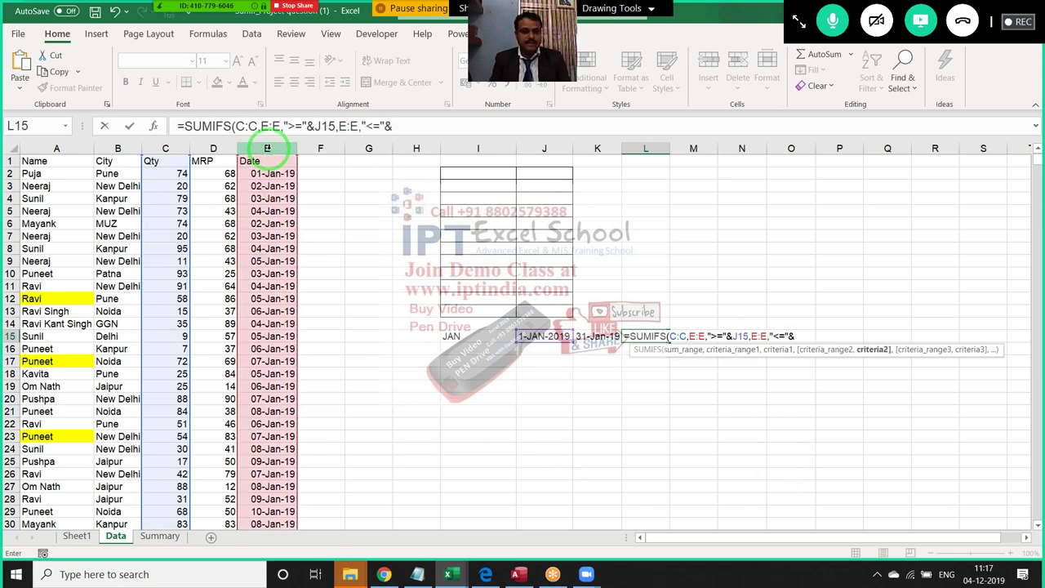
{"action": "left_click", "coordinate": [614, 336]}
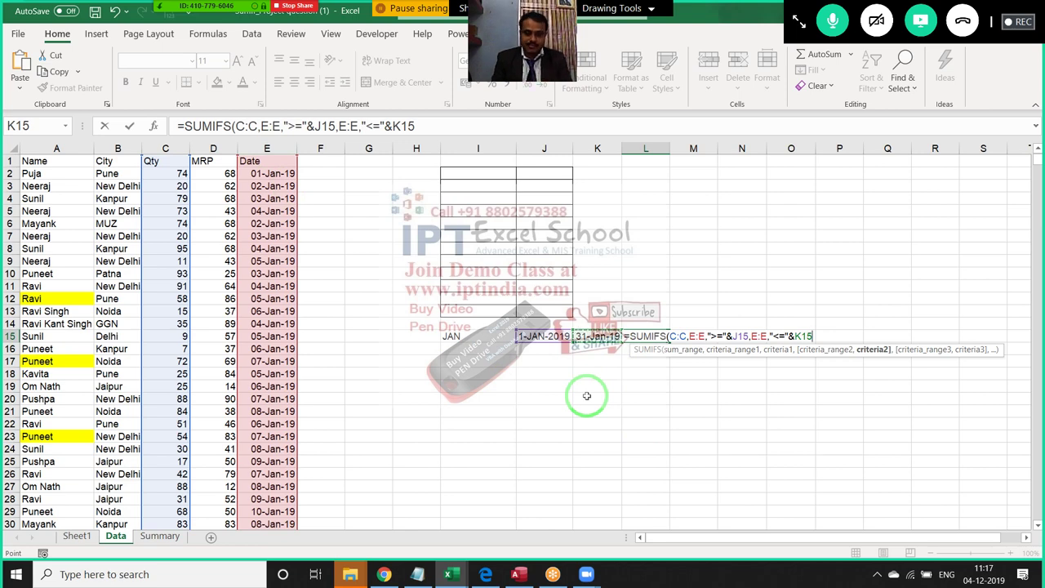
{"action": "key", "text": "Return"}
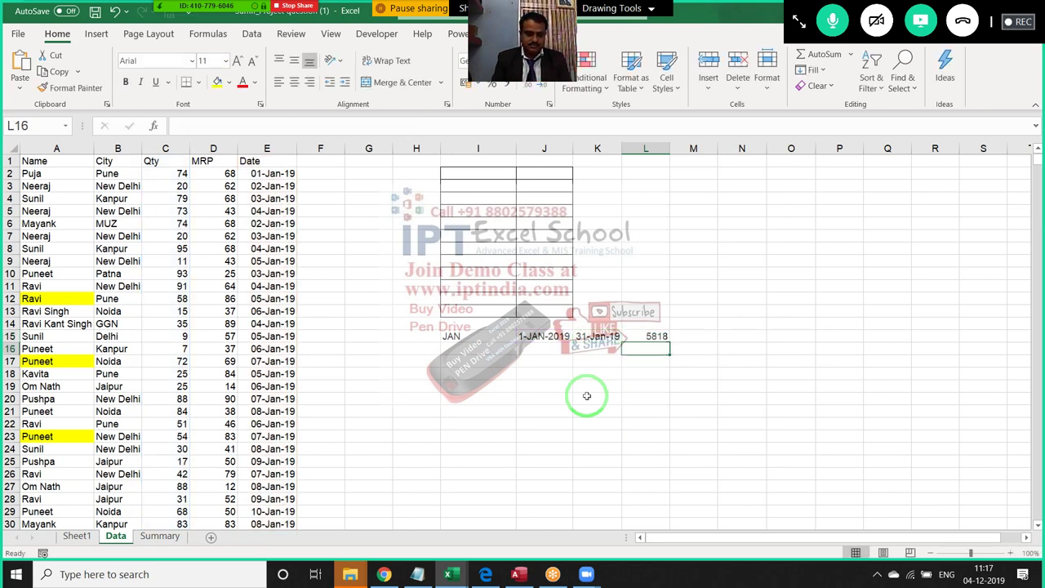
{"action": "key", "text": "Up"}
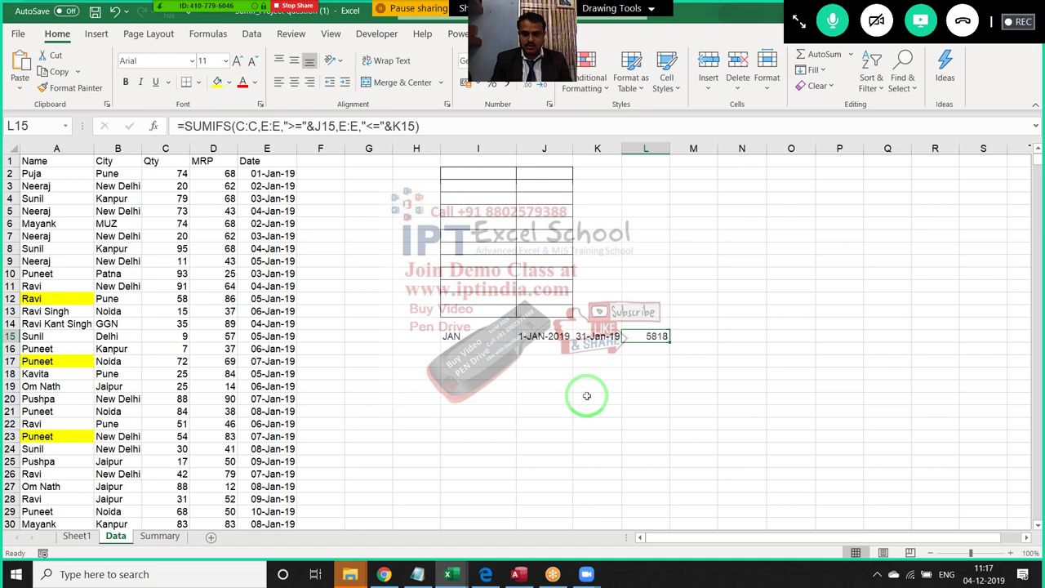
Switch to the Summary sheet, then open and close the meeting's participant list.
{"action": "left_click", "coordinate": [160, 536]}
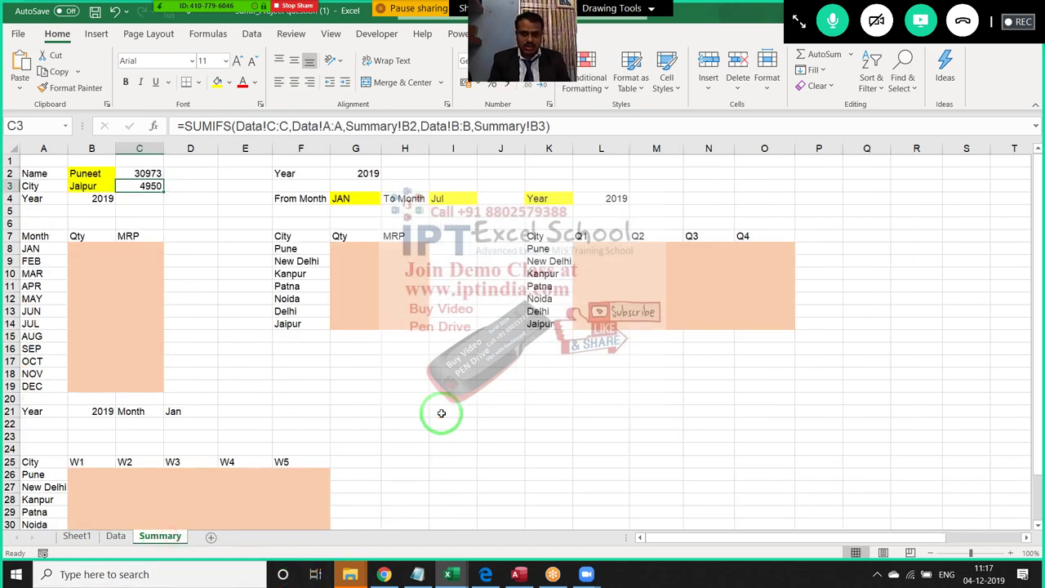
{"action": "left_click", "coordinate": [204, 10]}
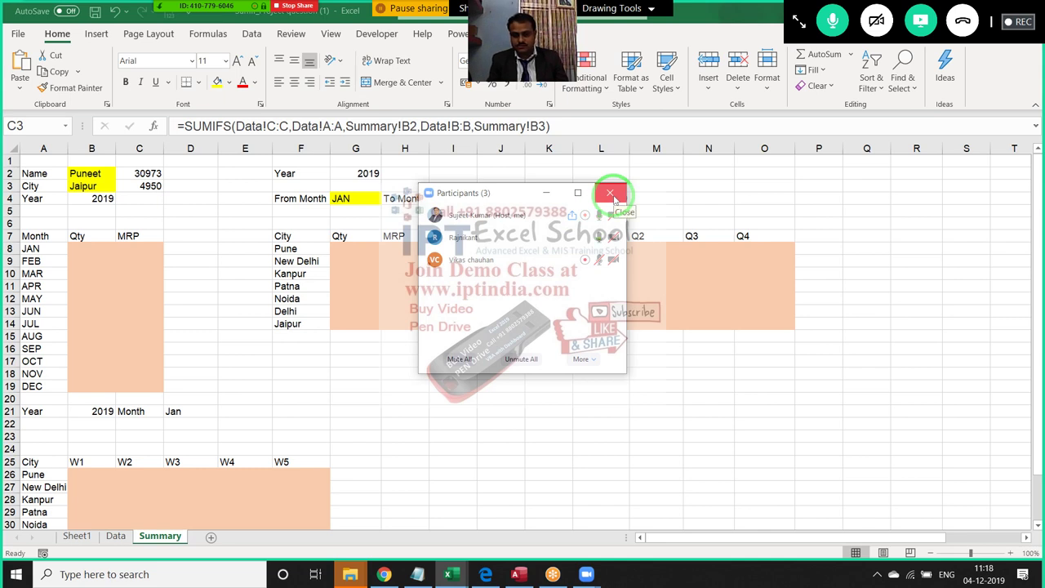
{"action": "left_click", "coordinate": [602, 237]}
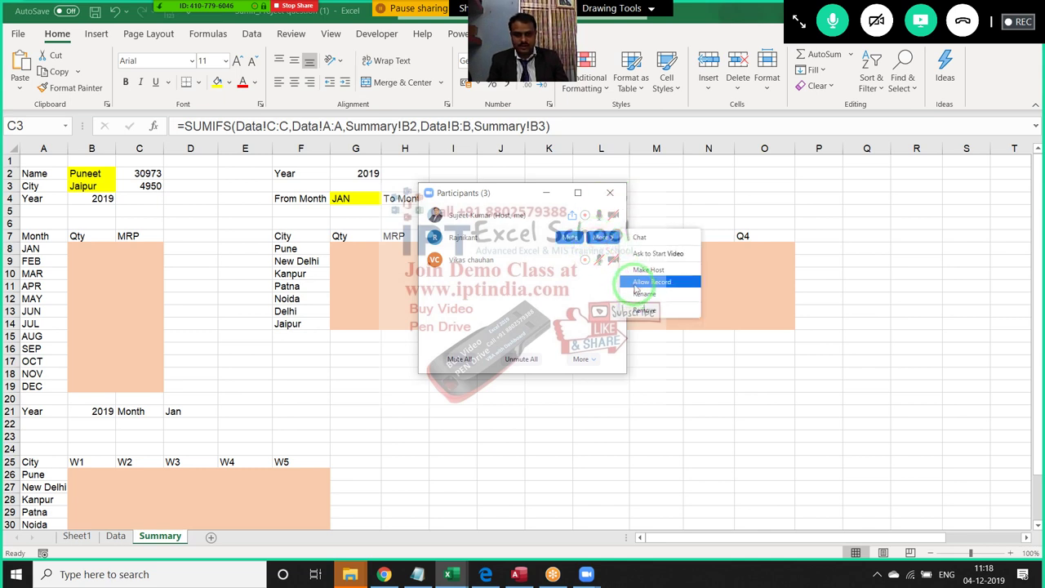
{"action": "left_click", "coordinate": [611, 192]}
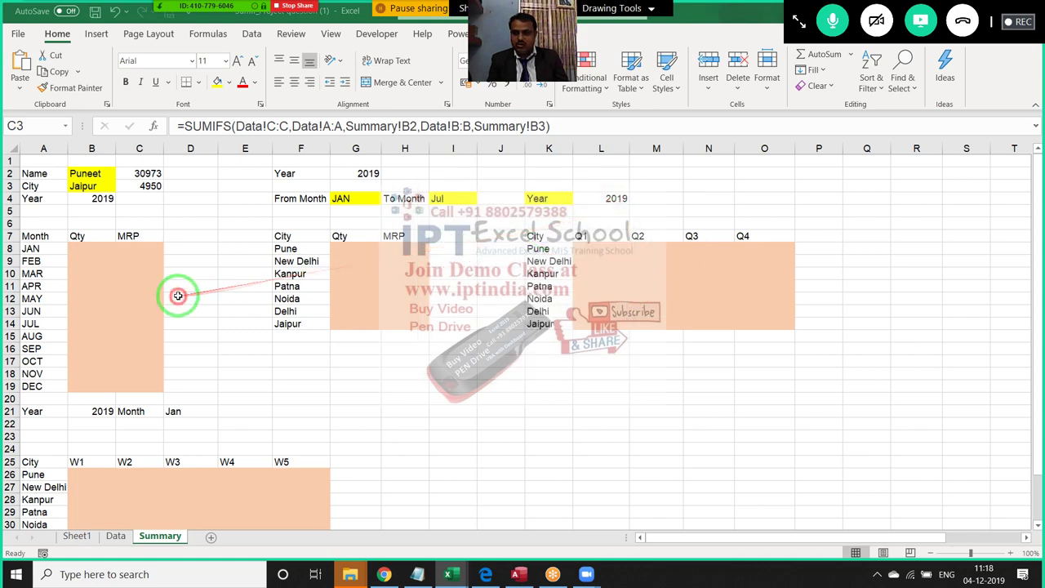
Point out the name, city and 2019 criteria in B2:B4 and the monthly Qty/MRP cells to fill.
{"action": "left_click", "coordinate": [93, 274]}
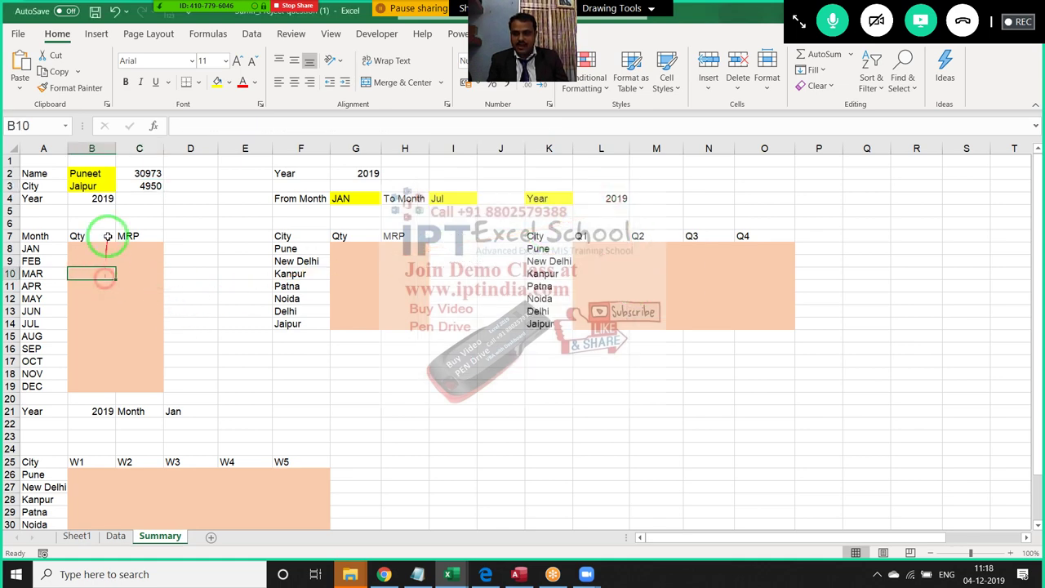
{"action": "left_click", "coordinate": [91, 179]}
{"action": "left_click", "coordinate": [89, 188]}
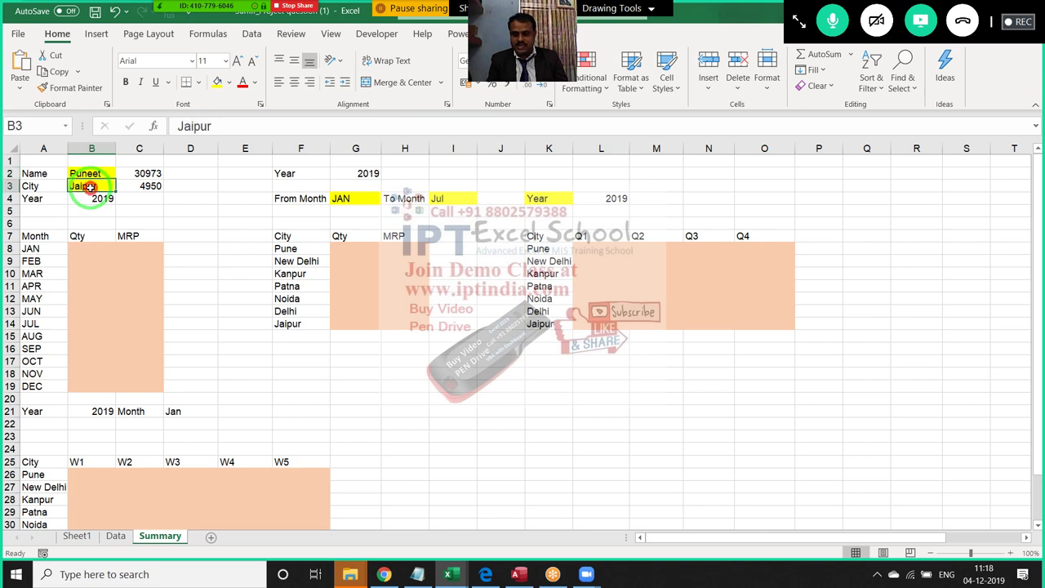
{"action": "left_click", "coordinate": [93, 198]}
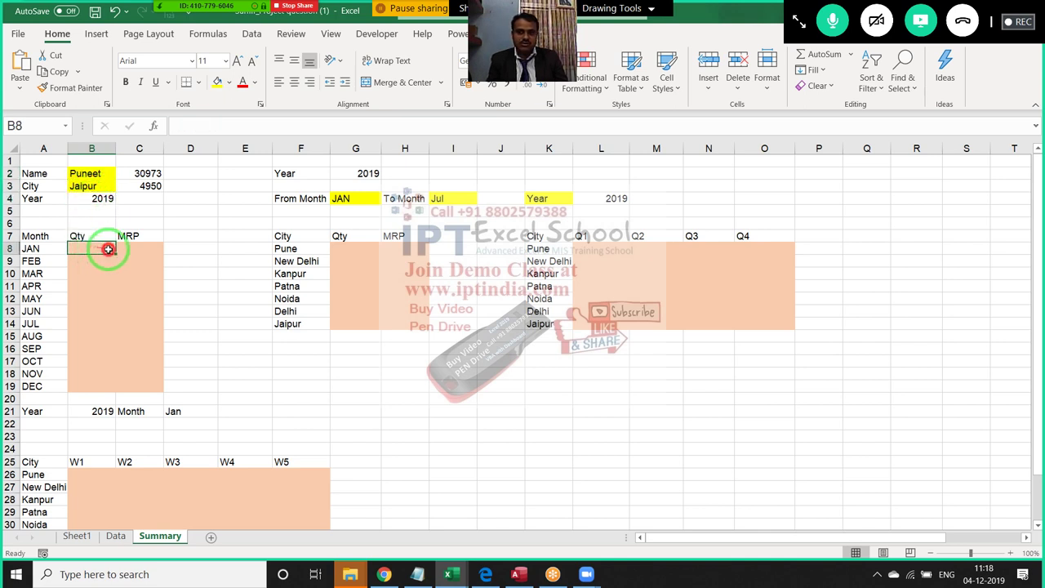
{"action": "left_click_drag", "start_coordinate": [91, 247], "coordinate": [139, 374]}
{"action": "left_click", "coordinate": [31, 249]}
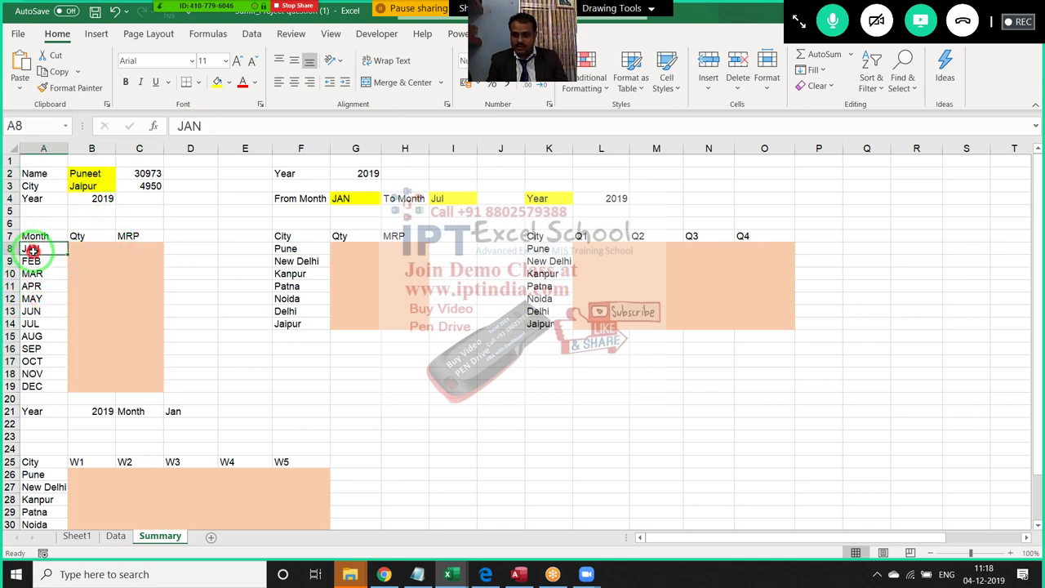
Review the JAN date helpers and total on the Data sheet, then return to Summary.
{"action": "left_click", "coordinate": [115, 535]}
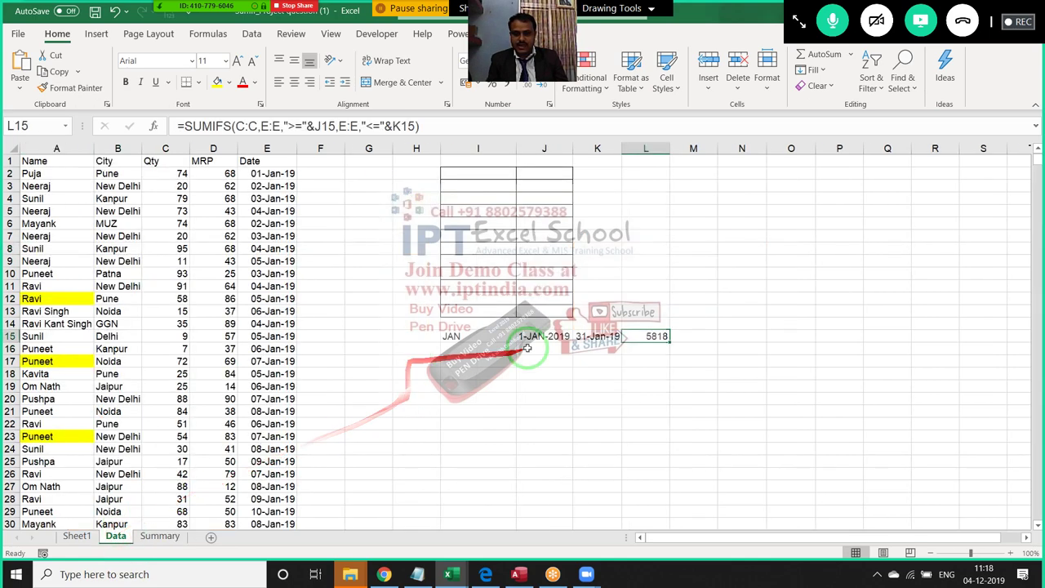
{"action": "left_click_drag", "start_coordinate": [543, 324], "coordinate": [636, 342]}
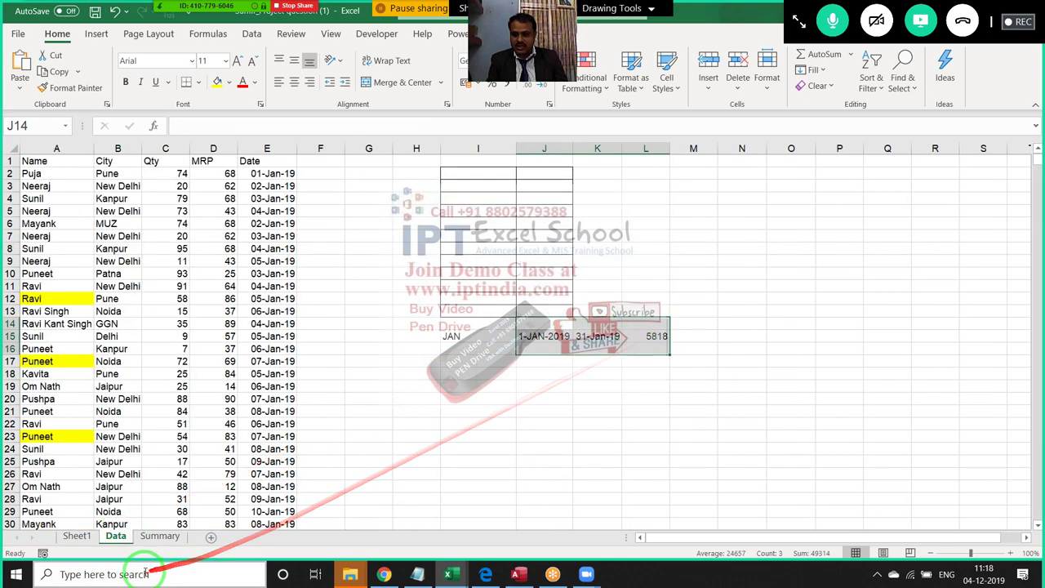
{"action": "left_click", "coordinate": [159, 535]}
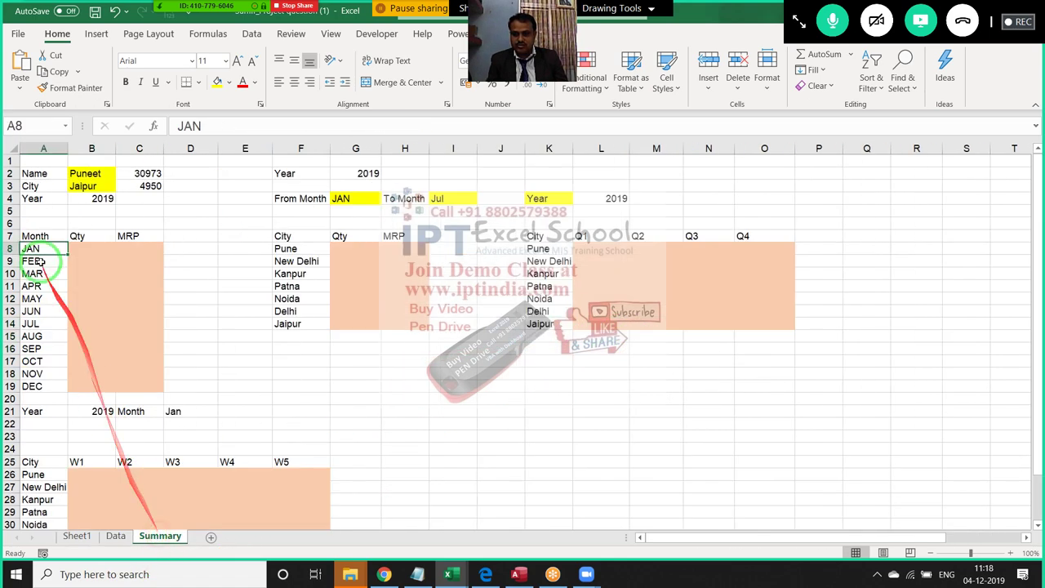
Enter ="1-"&A8&"-"&B4 in D8, fixing the misplaced double quotes.
{"action": "left_click", "coordinate": [190, 250]}
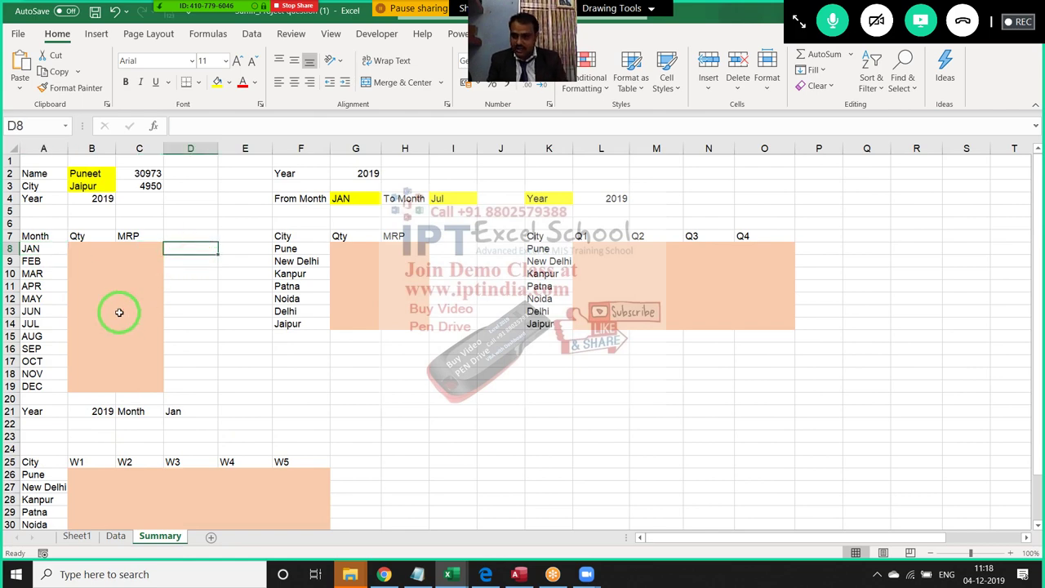
{"action": "type", "text": "=1-\"&"}
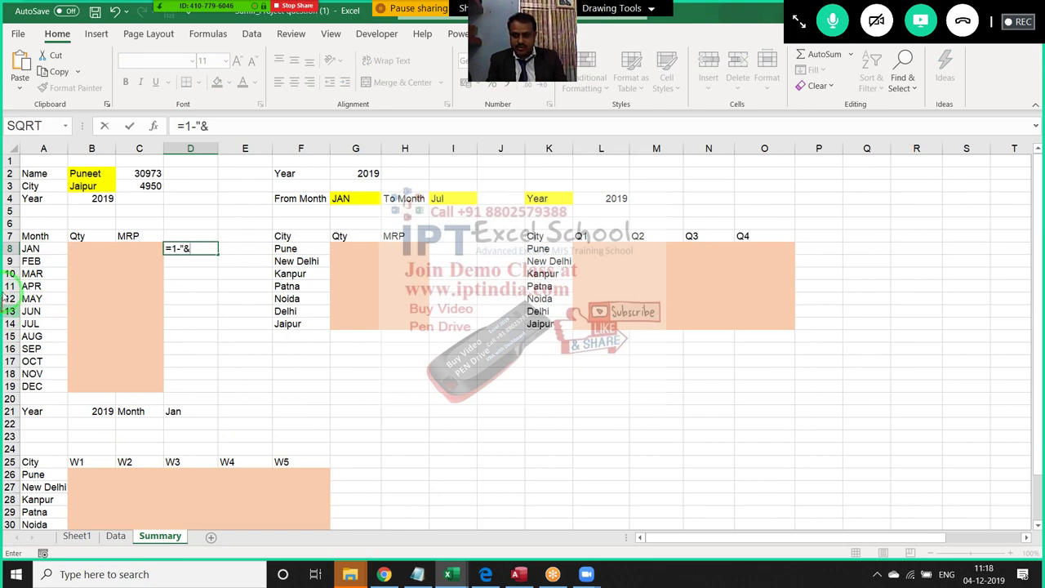
{"action": "left_click", "coordinate": [25, 247]}
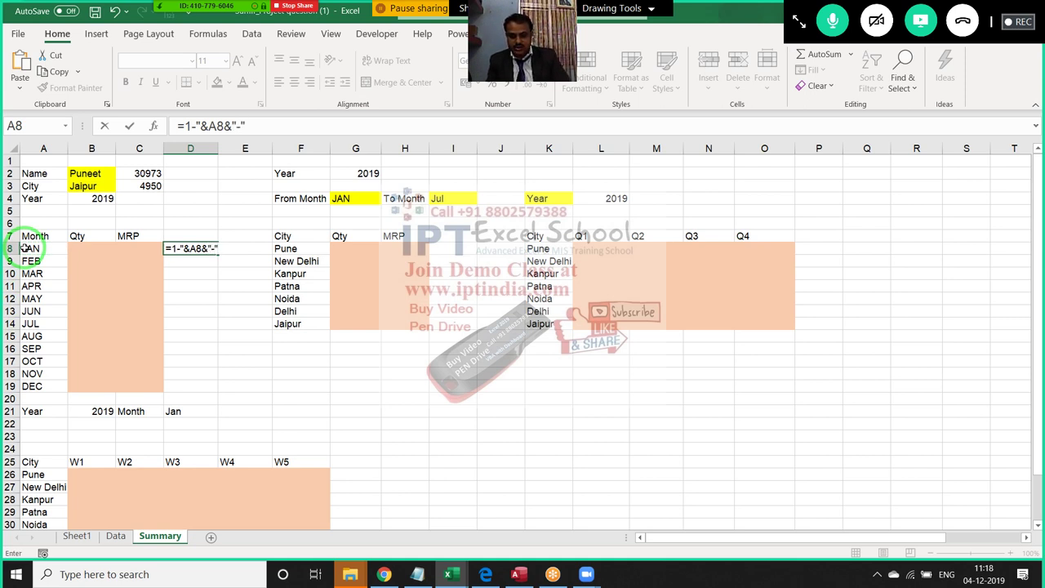
{"action": "left_click", "coordinate": [78, 198]}
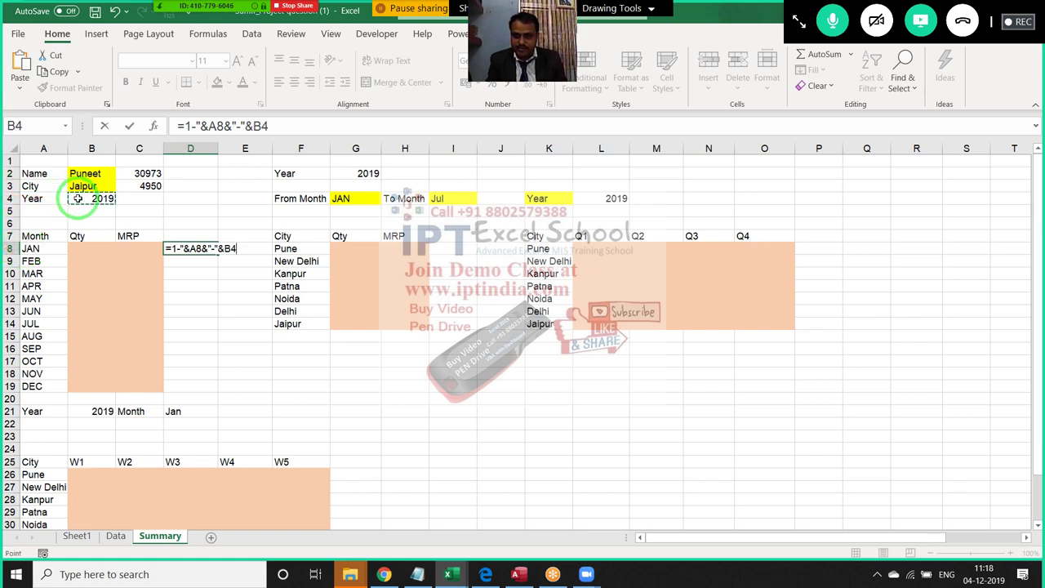
{"action": "key", "text": "Return"}
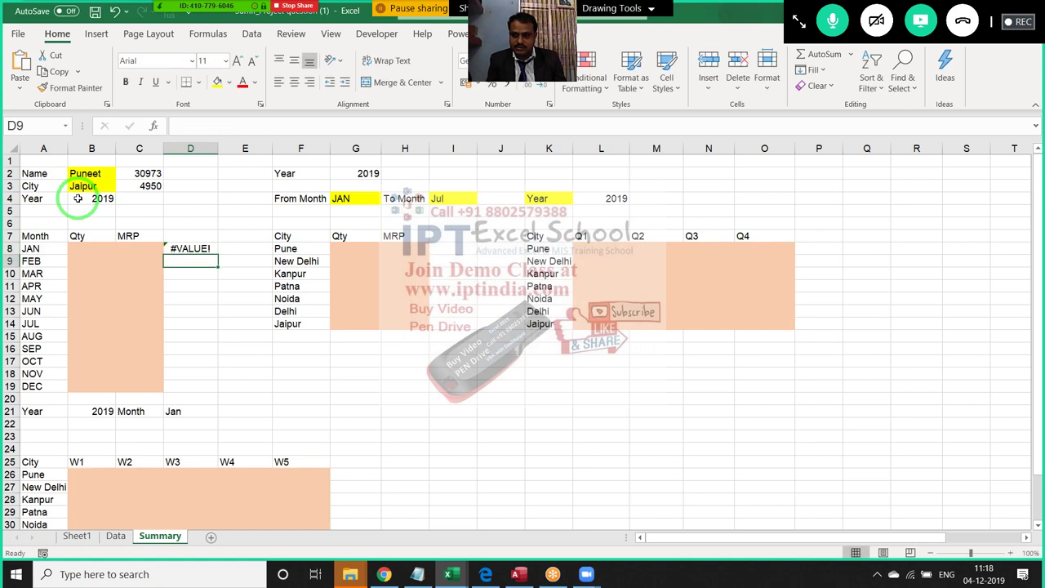
{"action": "key", "text": "Up"}
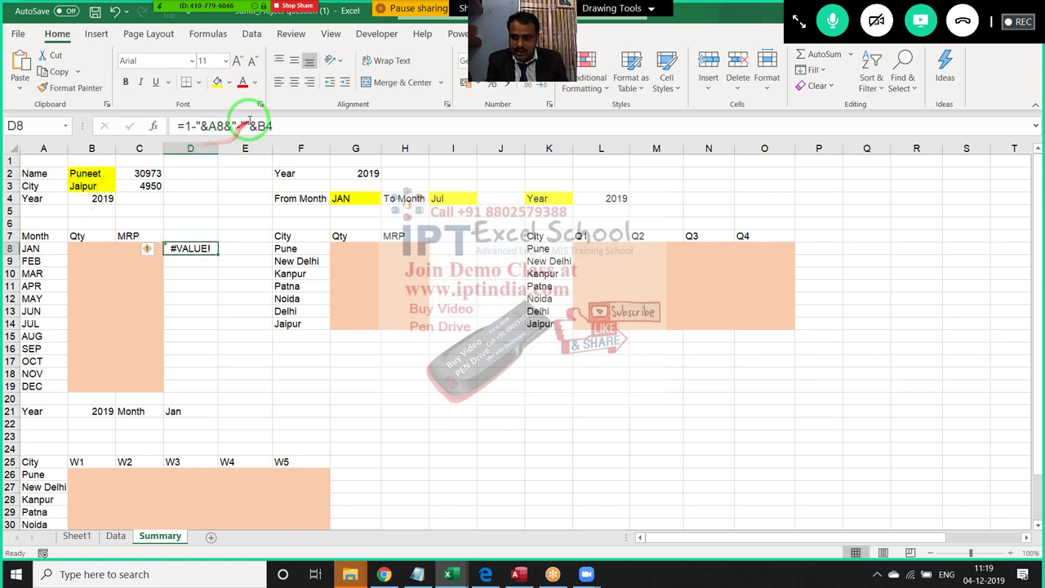
{"action": "left_click", "coordinate": [251, 124]}
{"action": "key", "text": "BackSpace"}
{"action": "type", "text": "-"}
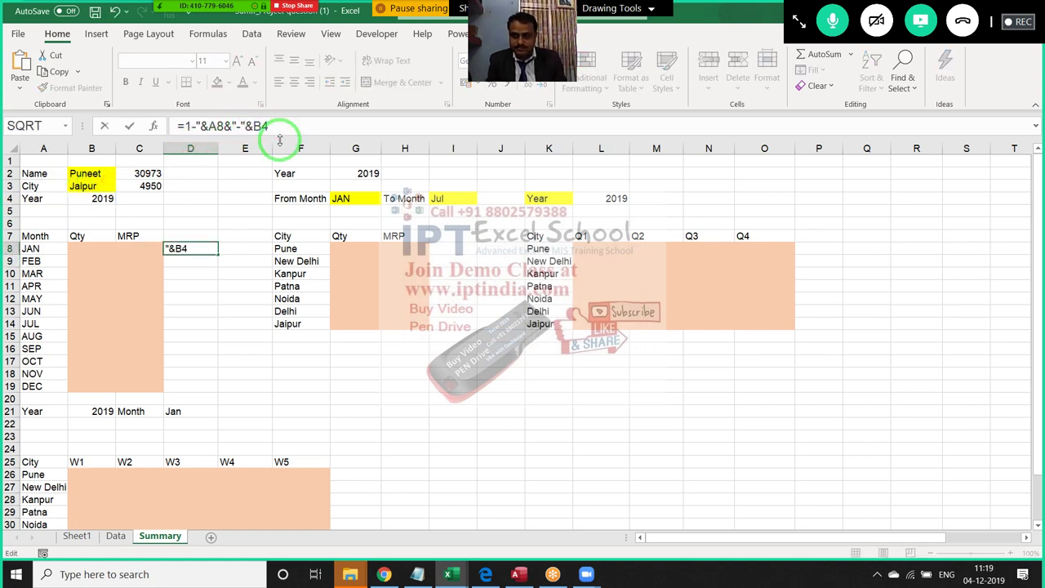
{"action": "key", "text": "Escape"}
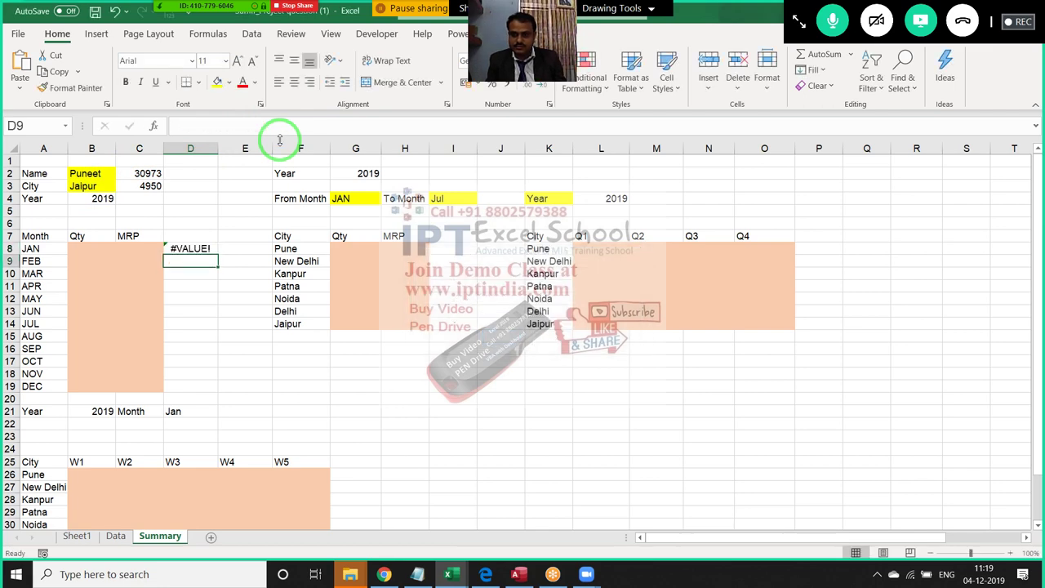
{"action": "left_click", "coordinate": [245, 126]}
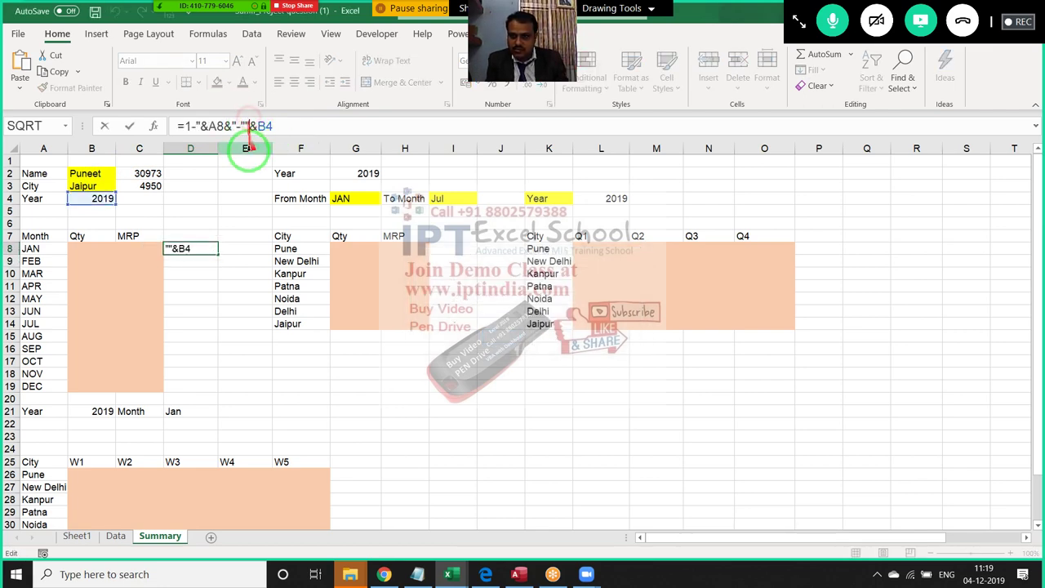
{"action": "left_click", "coordinate": [194, 126]}
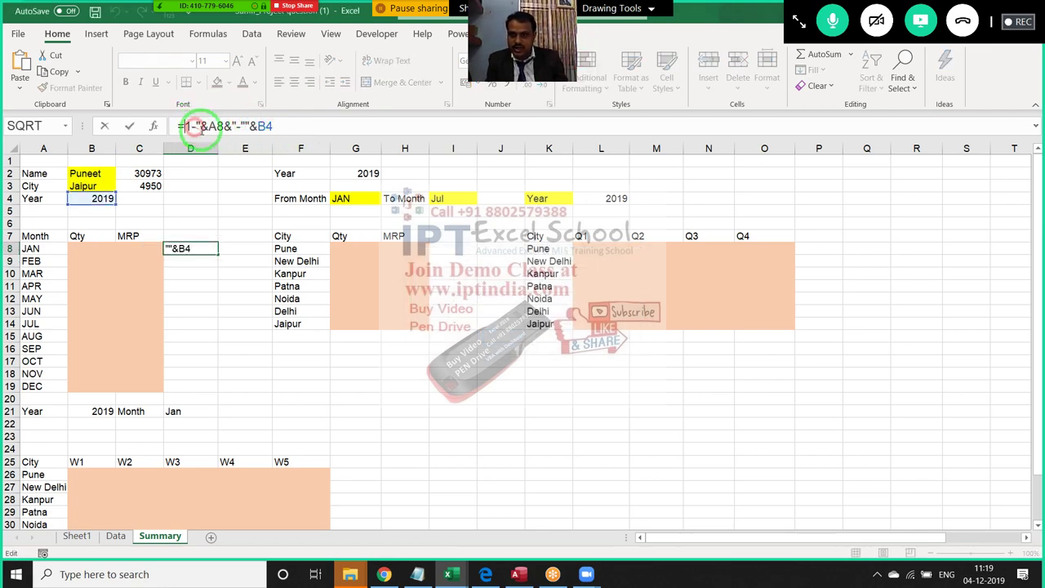
{"action": "type", "text": "\""}
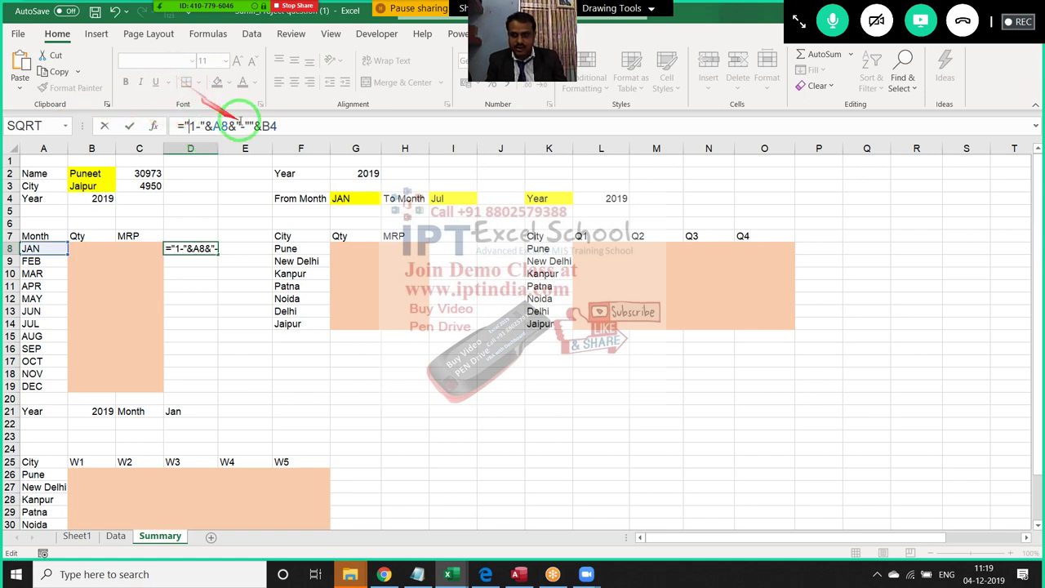
{"action": "left_click", "coordinate": [251, 126]}
{"action": "key", "text": "BackSpace"}
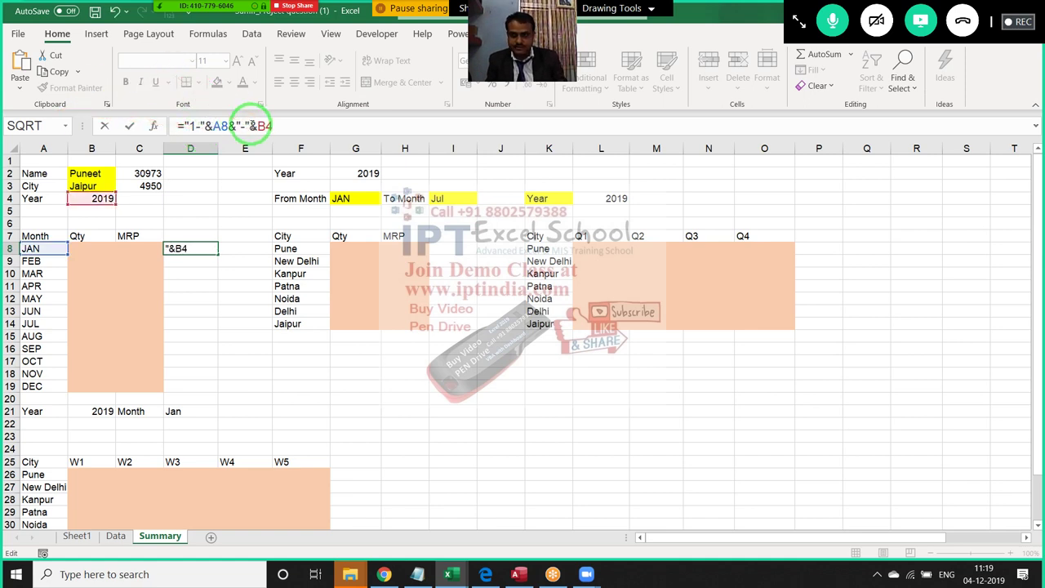
{"action": "key", "text": "ctrl+Return"}
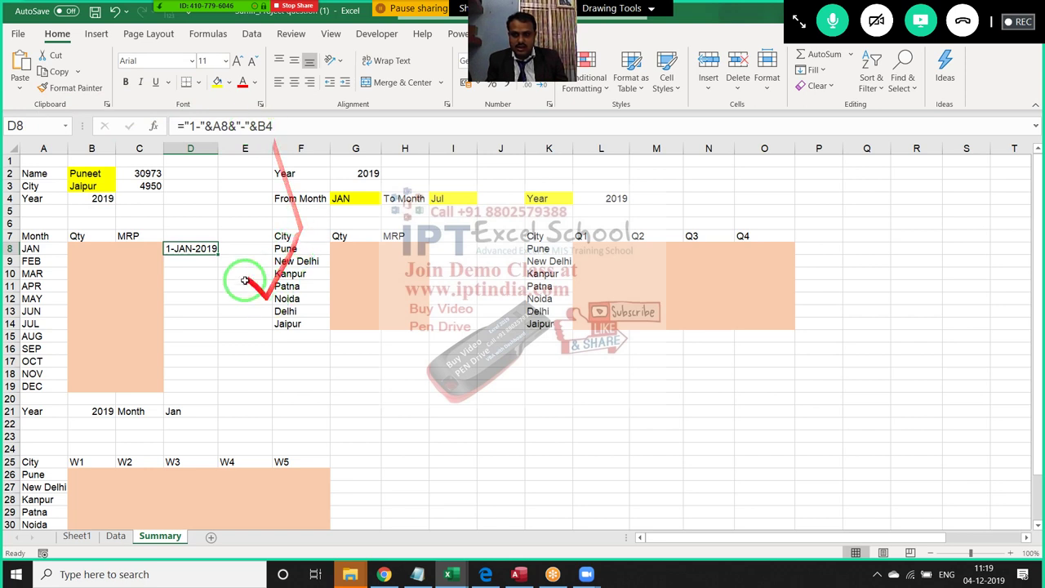
Make the year reference $B$4 absolute, fill D8 down to D19, and autofit column D.
{"action": "double_click", "coordinate": [218, 254]}
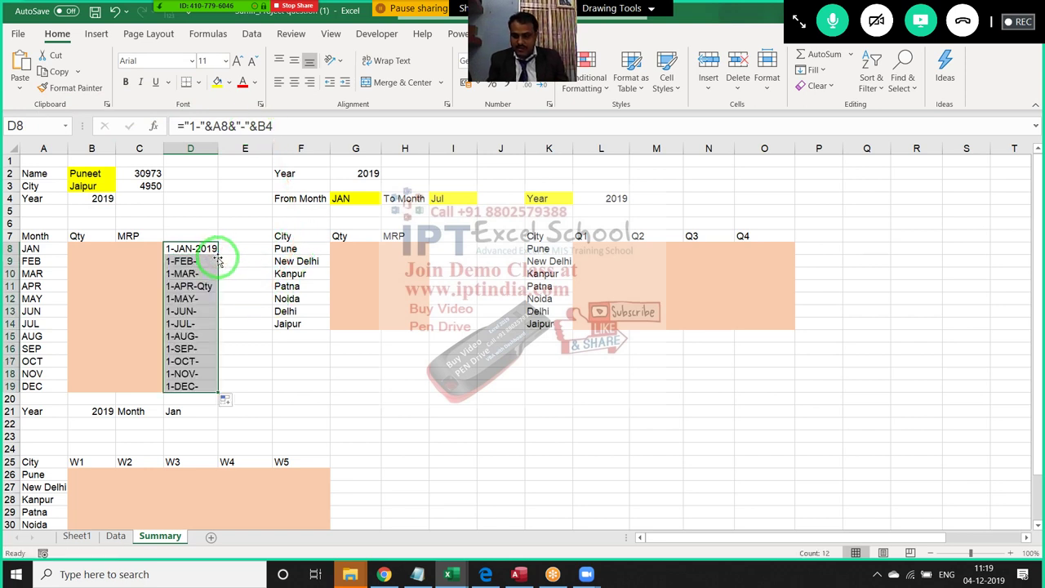
{"action": "left_click", "coordinate": [213, 248]}
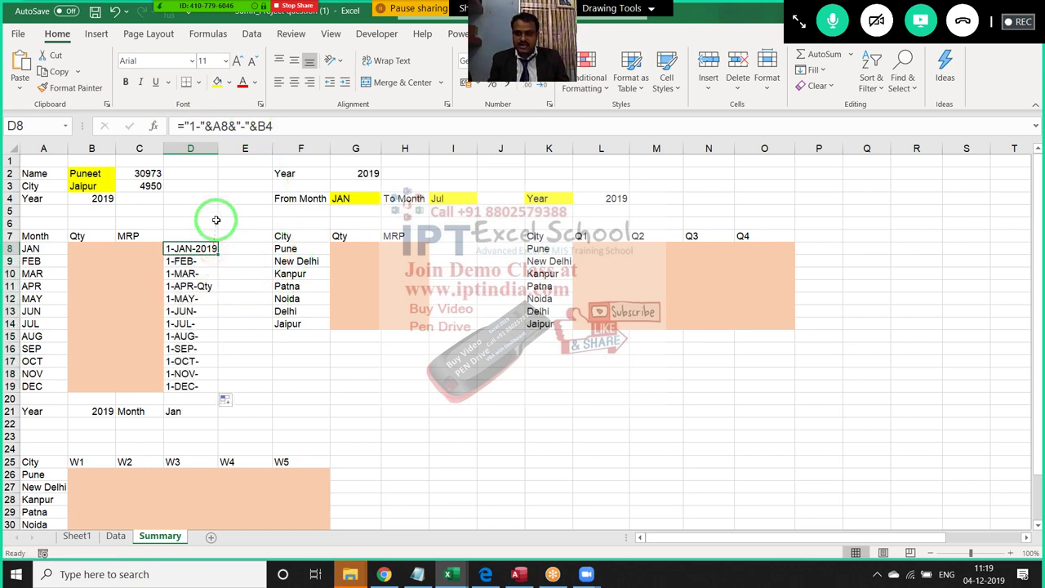
{"action": "left_click", "coordinate": [252, 126]}
{"action": "key", "text": "F4"}
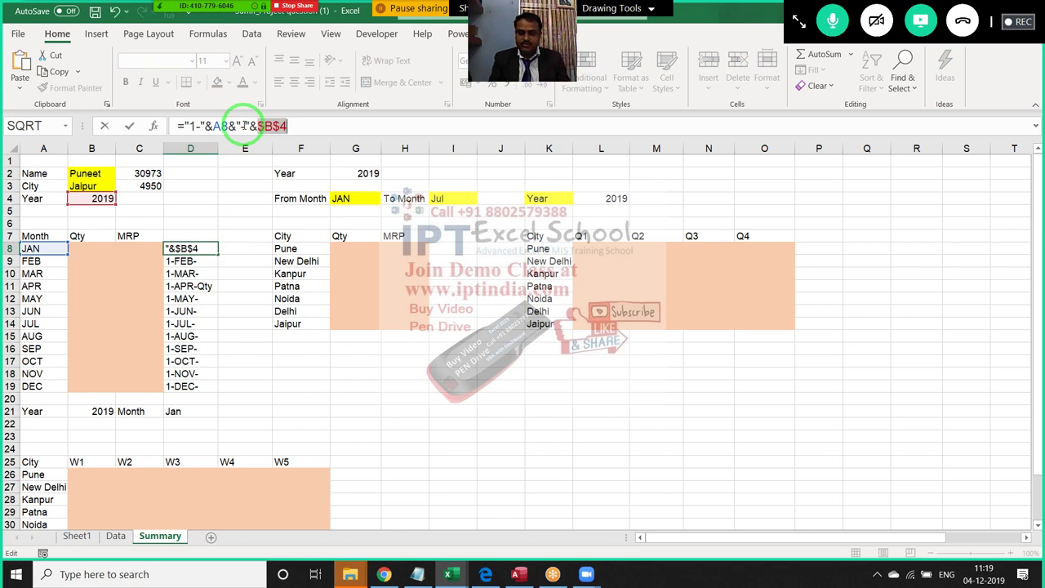
{"action": "key", "text": "Return"}
{"action": "key", "text": "Up"}
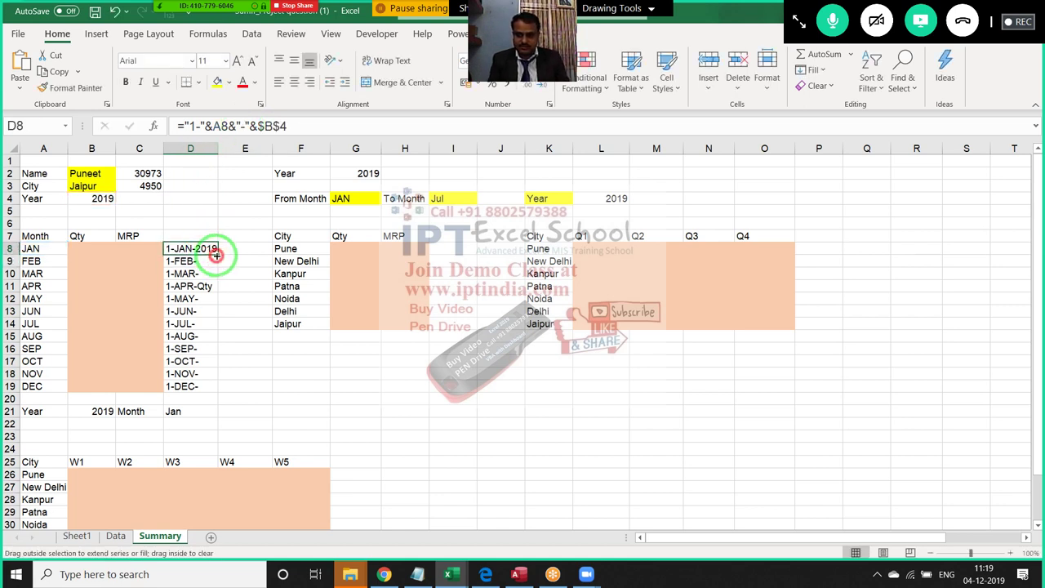
{"action": "double_click", "coordinate": [218, 254]}
{"action": "left_click", "coordinate": [205, 262]}
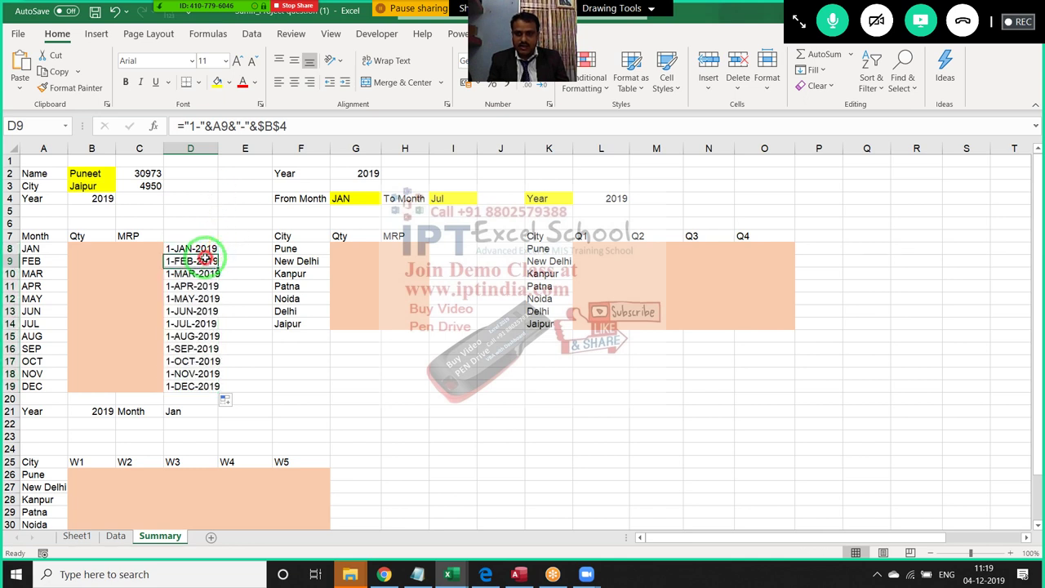
{"action": "double_click", "coordinate": [218, 151]}
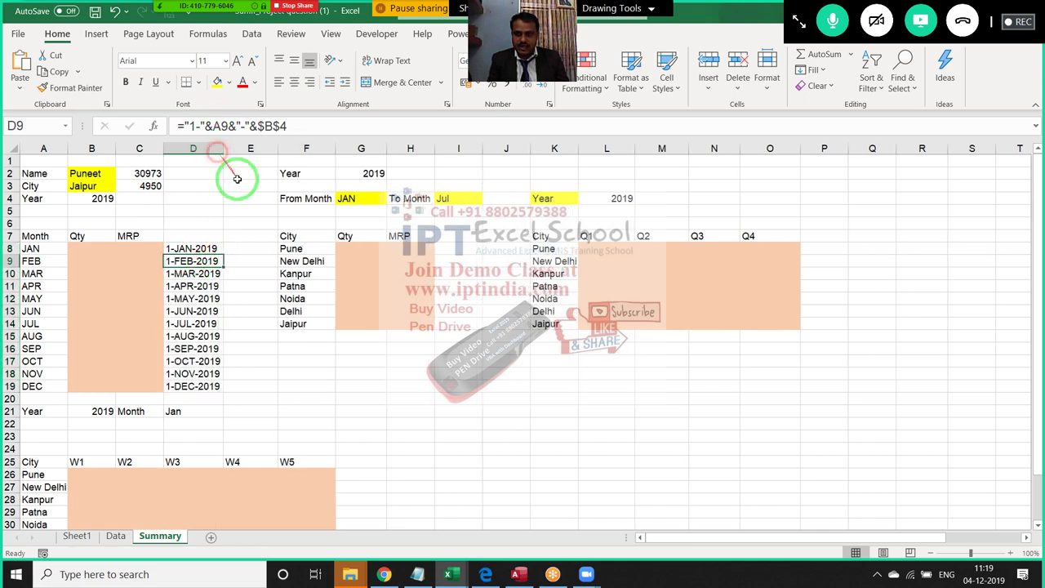
{"action": "left_click", "coordinate": [249, 236]}
Enter =EOMONTH(D8,0) in E8 and fill it down to E19.
{"action": "left_click", "coordinate": [247, 247]}
{"action": "type", "text": "="}
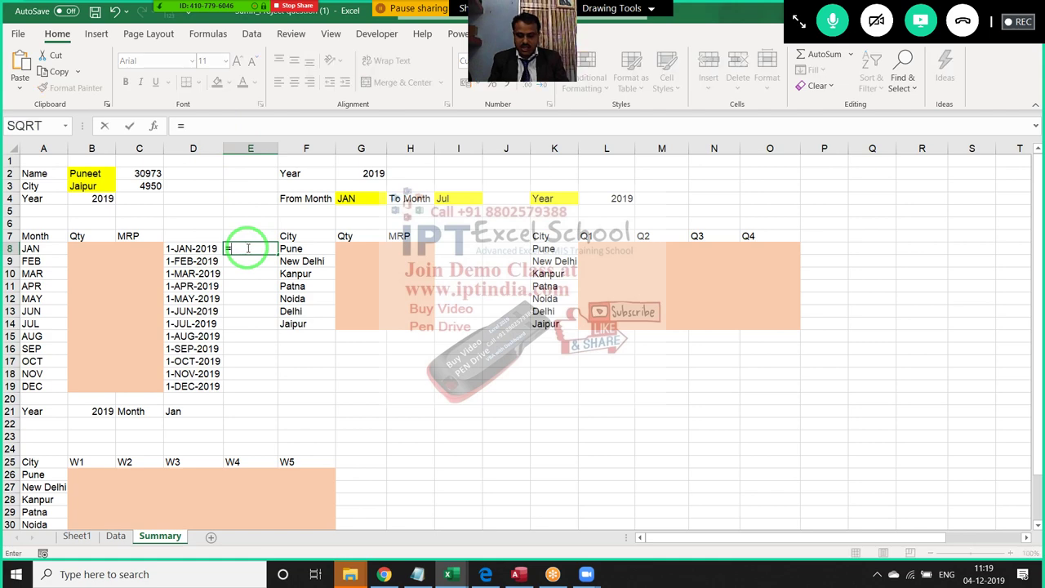
{"action": "type", "text": "eomo"}
{"action": "key", "text": "Tab"}
{"action": "key", "text": "Return"}
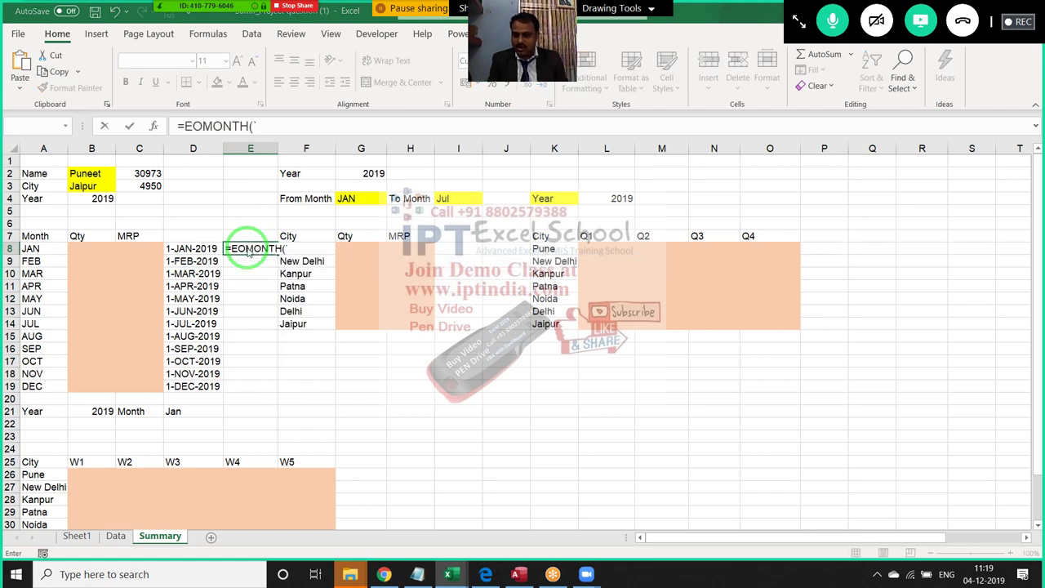
{"action": "key", "text": "Return"}
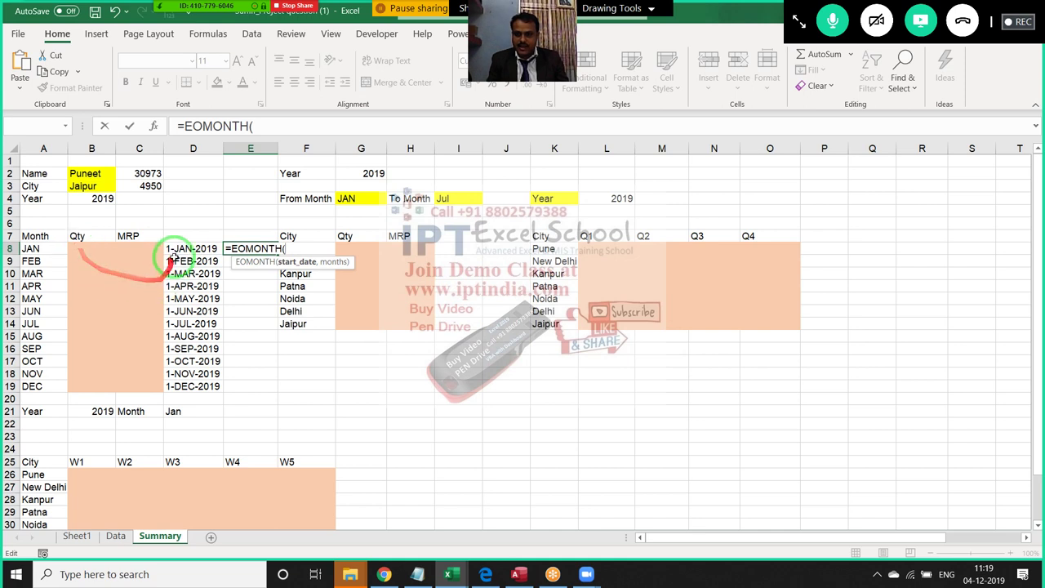
{"action": "left_click", "coordinate": [174, 249]}
{"action": "type", "text": ",0"}
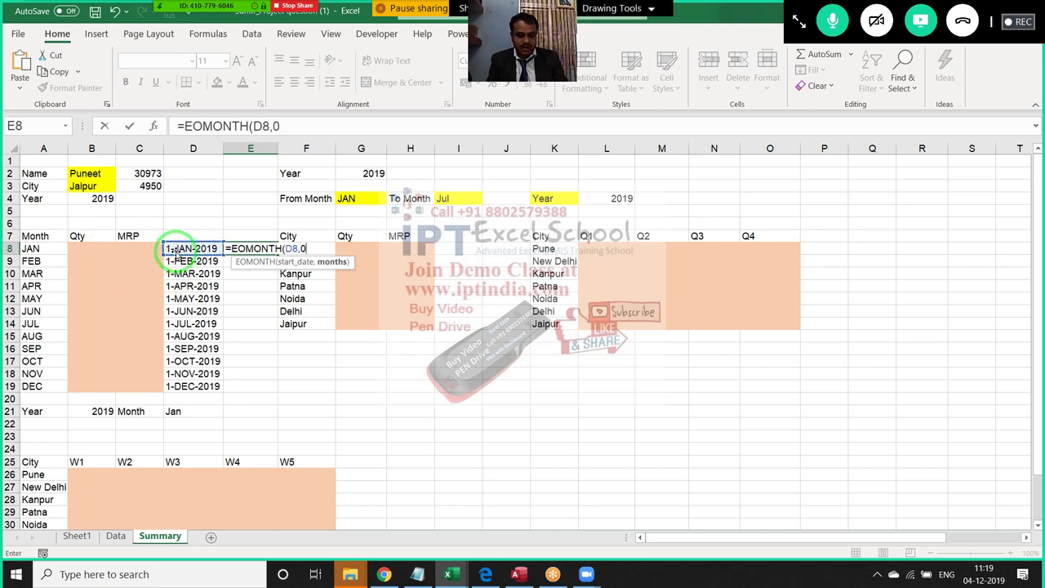
{"action": "type", "text": ")"}
{"action": "key", "text": "ctrl+Return"}
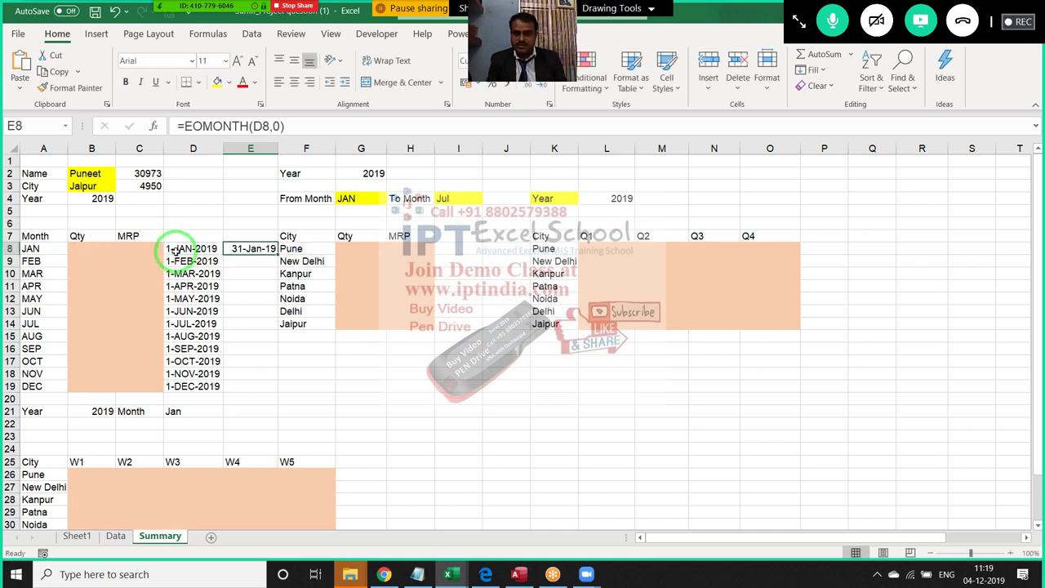
{"action": "double_click", "coordinate": [278, 254]}
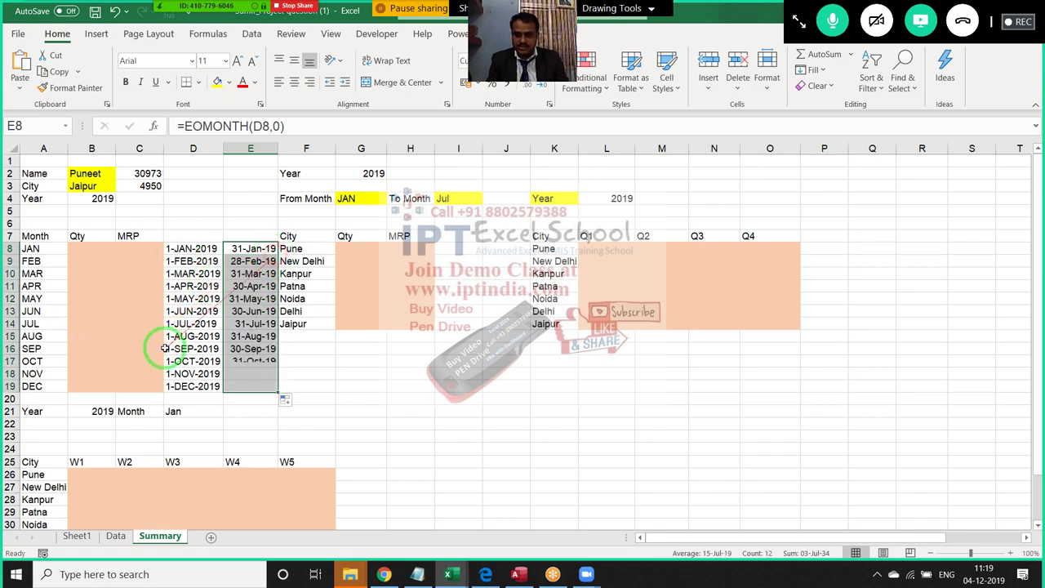
{"action": "left_click", "coordinate": [91, 254]}
Start a SUMIFS in B8 summing Data Qty column C where Data Name column A matches Summary B2.
{"action": "type", "text": "=sum"}
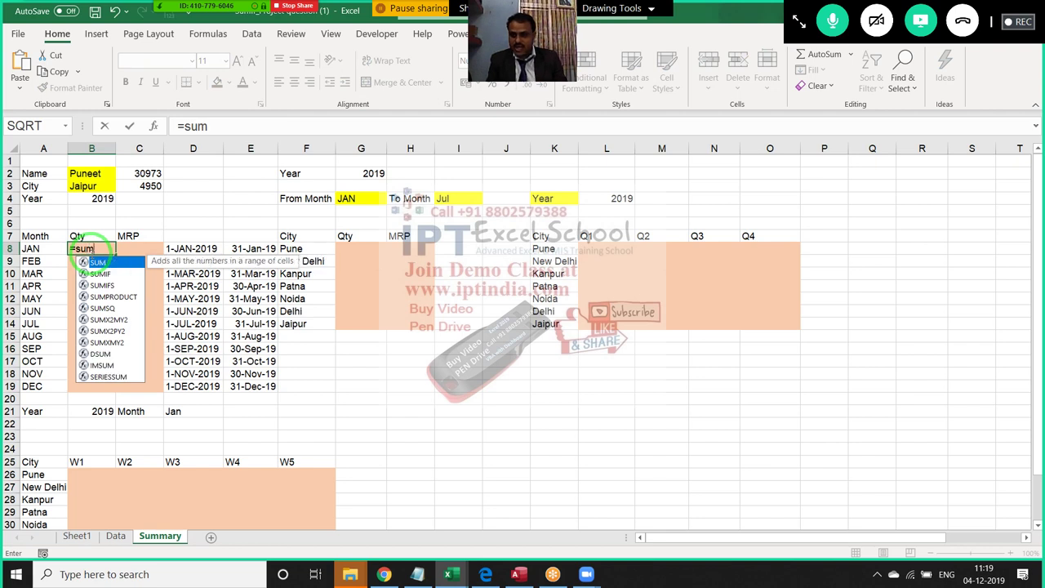
{"action": "key", "text": "Down"}
{"action": "key", "text": "Down"}
{"action": "key", "text": "Tab"}
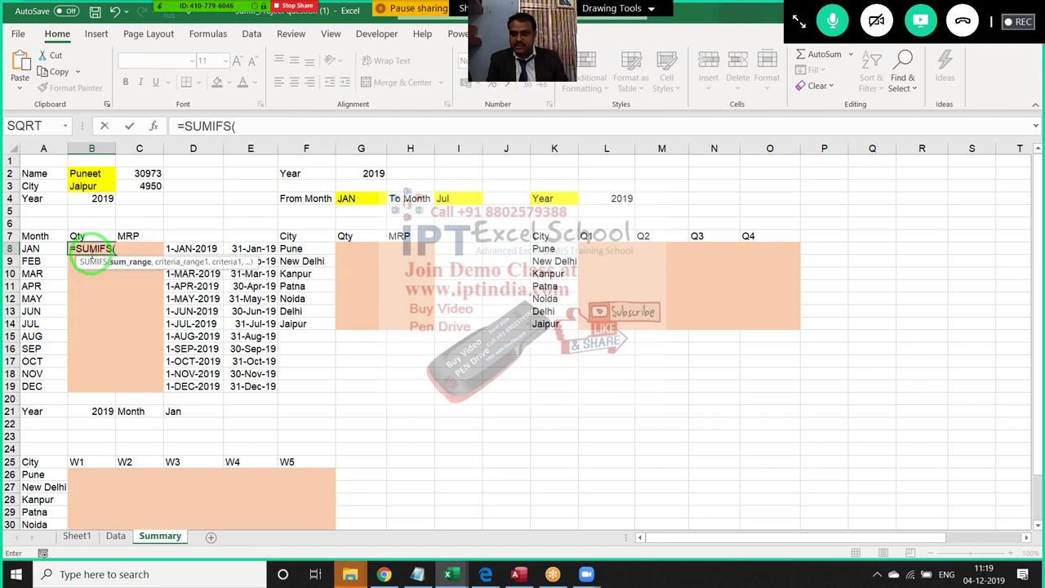
{"action": "left_click", "coordinate": [116, 537]}
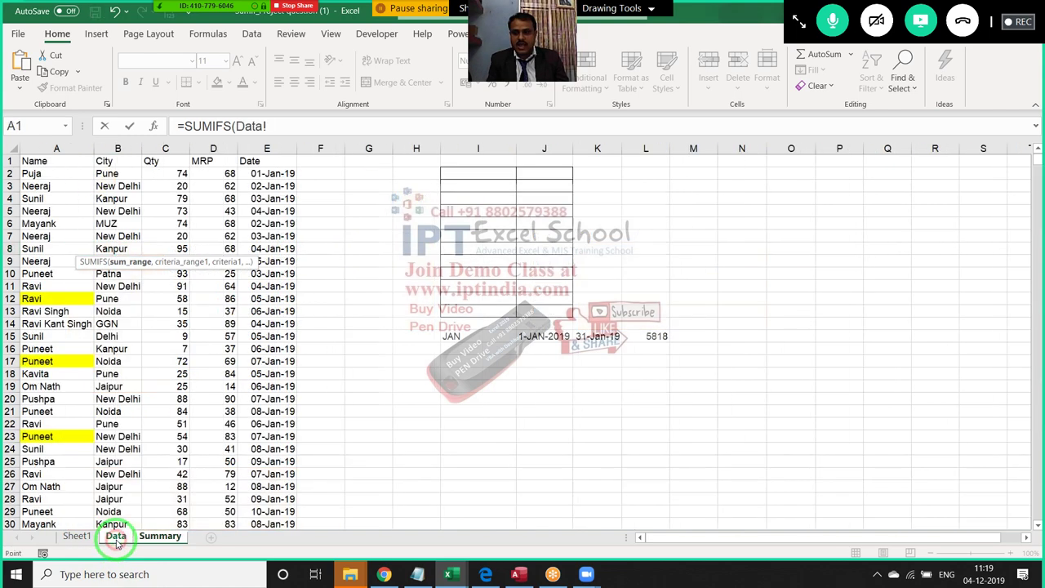
{"action": "left_click", "coordinate": [165, 147]}
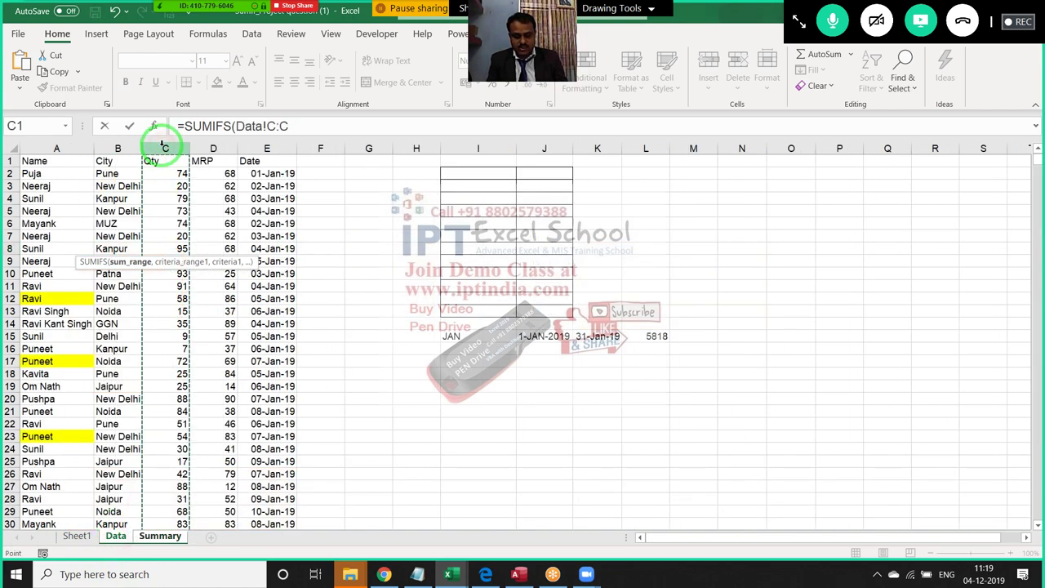
{"action": "type", "text": ","}
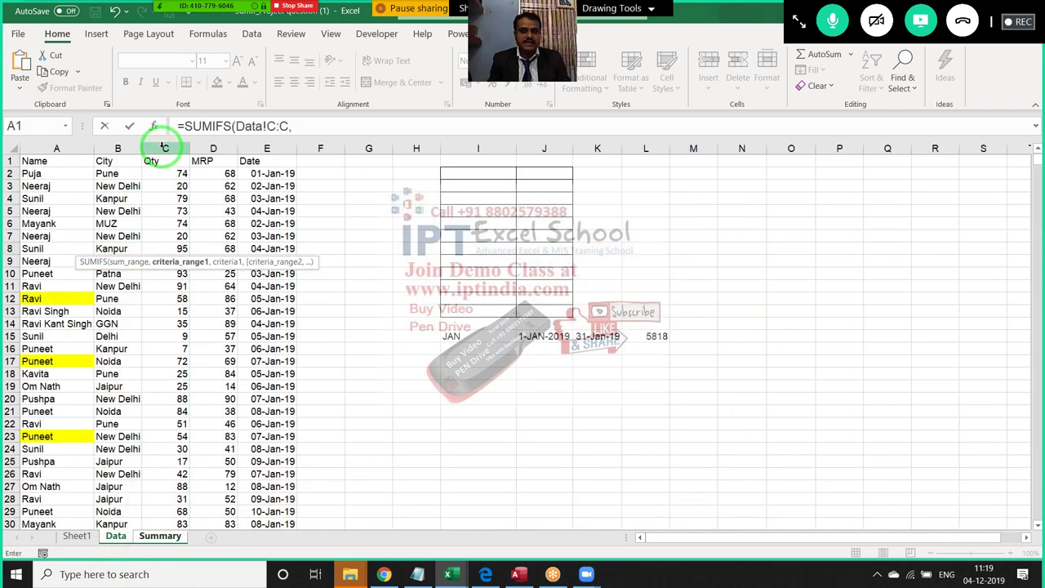
{"action": "left_click", "coordinate": [42, 147]}
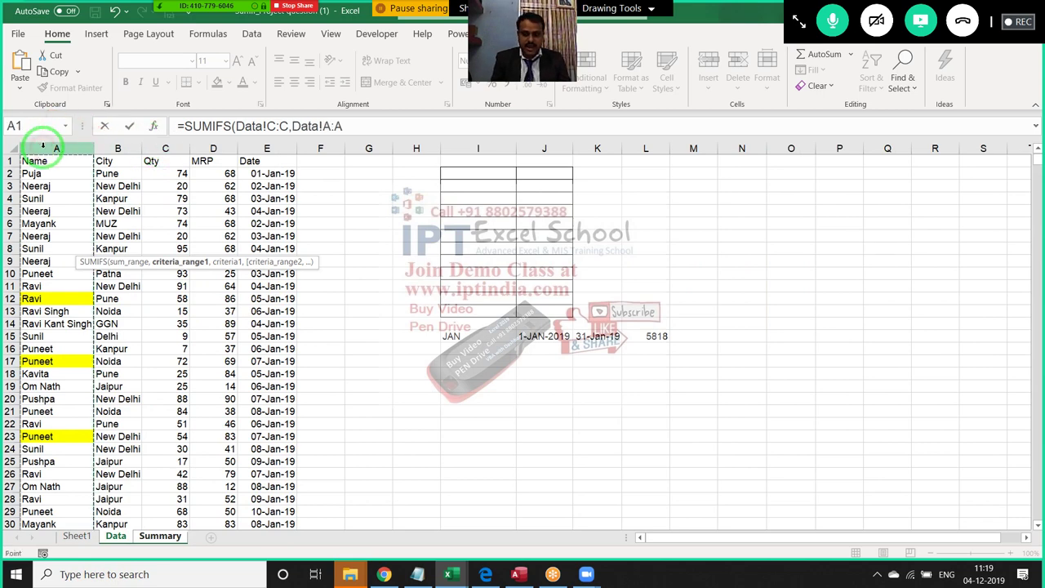
{"action": "type", "text": ","}
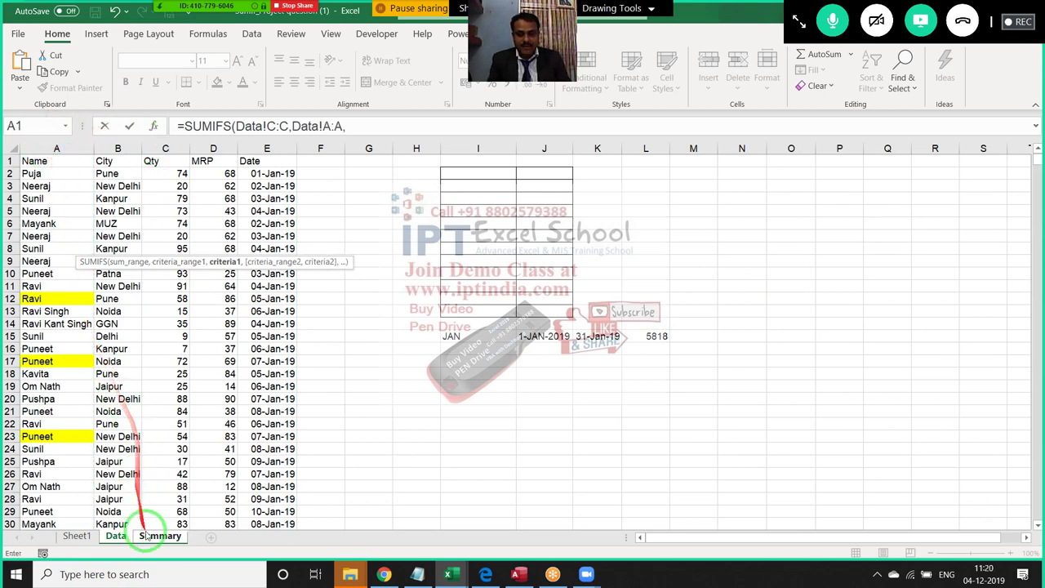
{"action": "left_click", "coordinate": [147, 533]}
{"action": "left_click", "coordinate": [92, 173]}
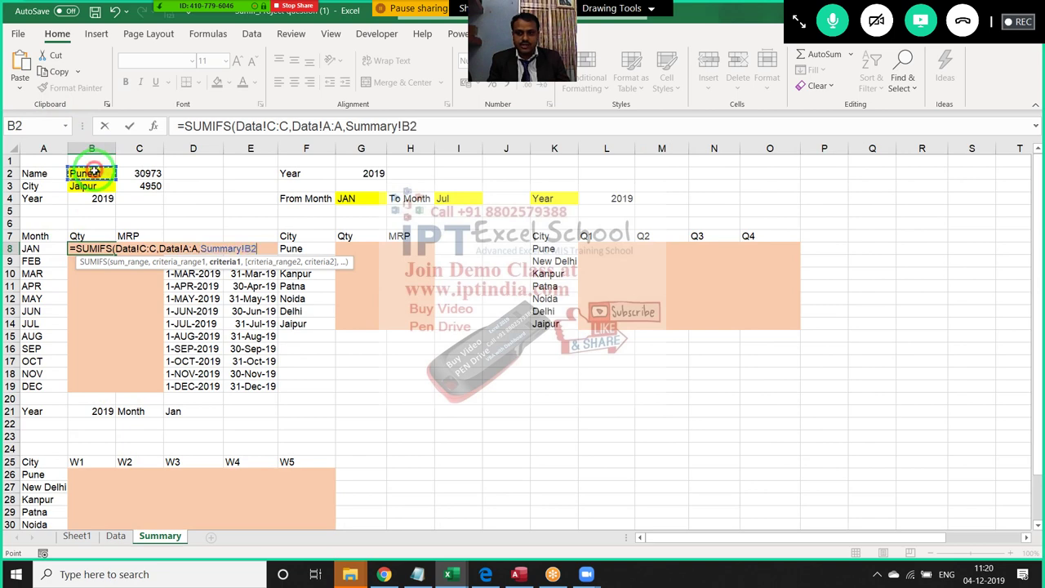
{"action": "type", "text": ","}
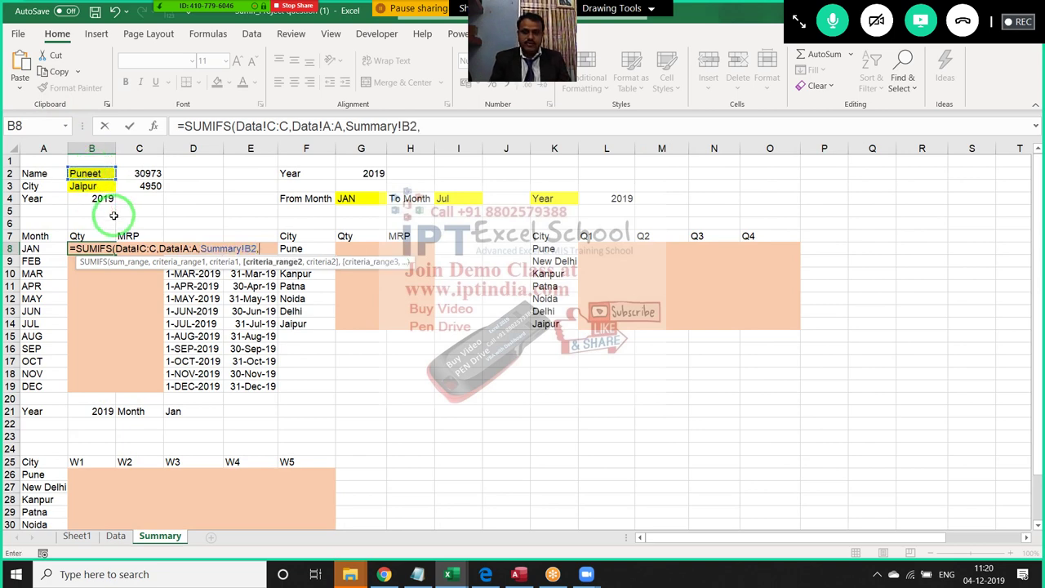
Add the city criterion: Data City column B matching Summary B3.
{"action": "left_click", "coordinate": [104, 536]}
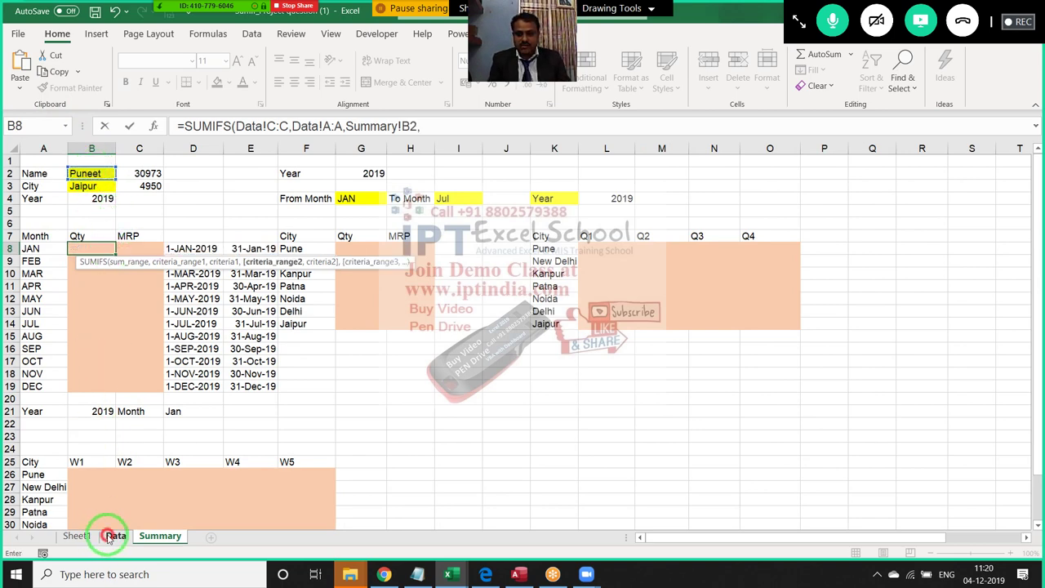
{"action": "left_click", "coordinate": [118, 148]}
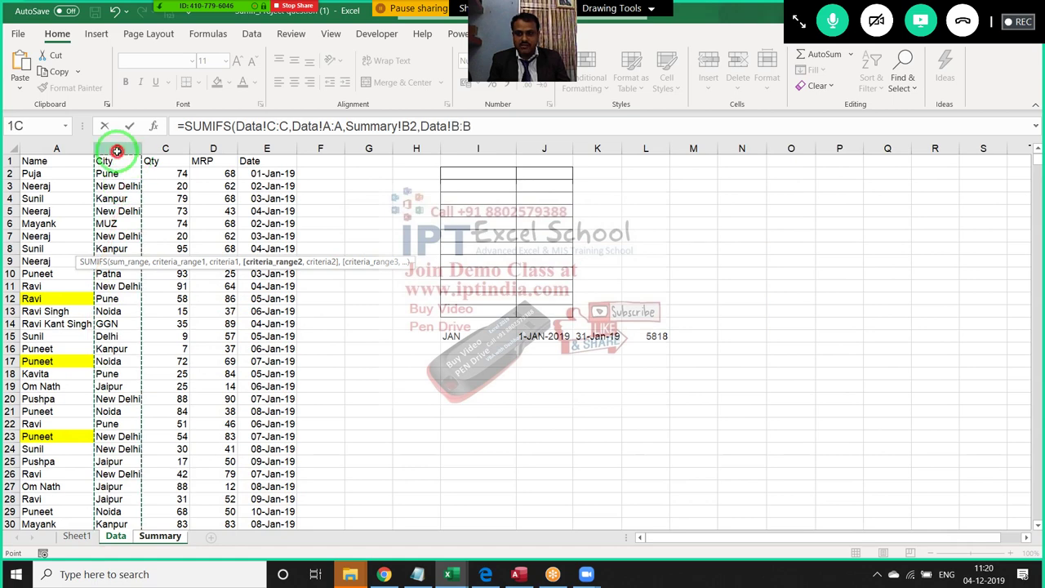
{"action": "type", "text": ","}
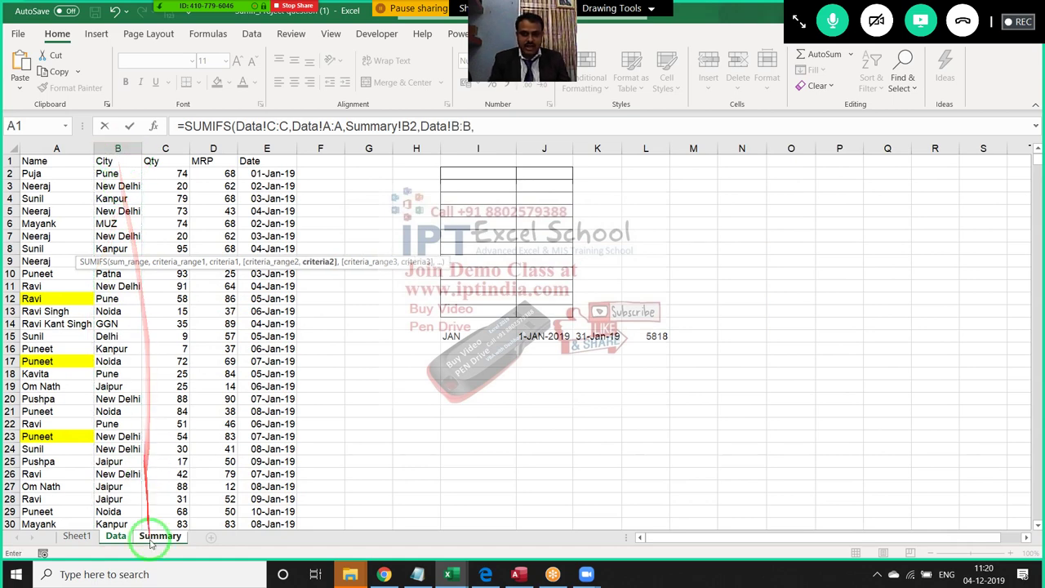
{"action": "left_click", "coordinate": [160, 537]}
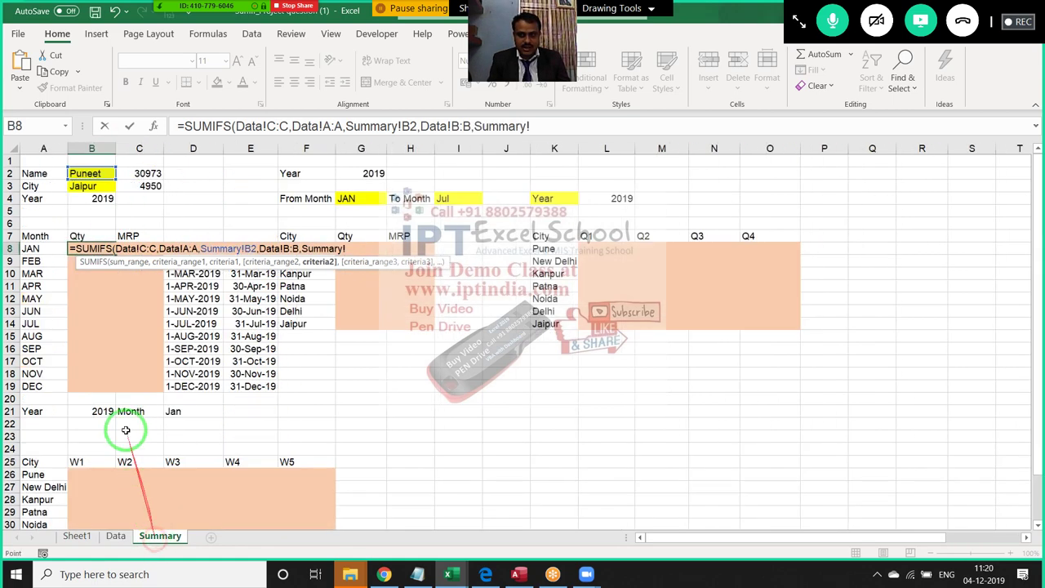
{"action": "left_click", "coordinate": [94, 187]}
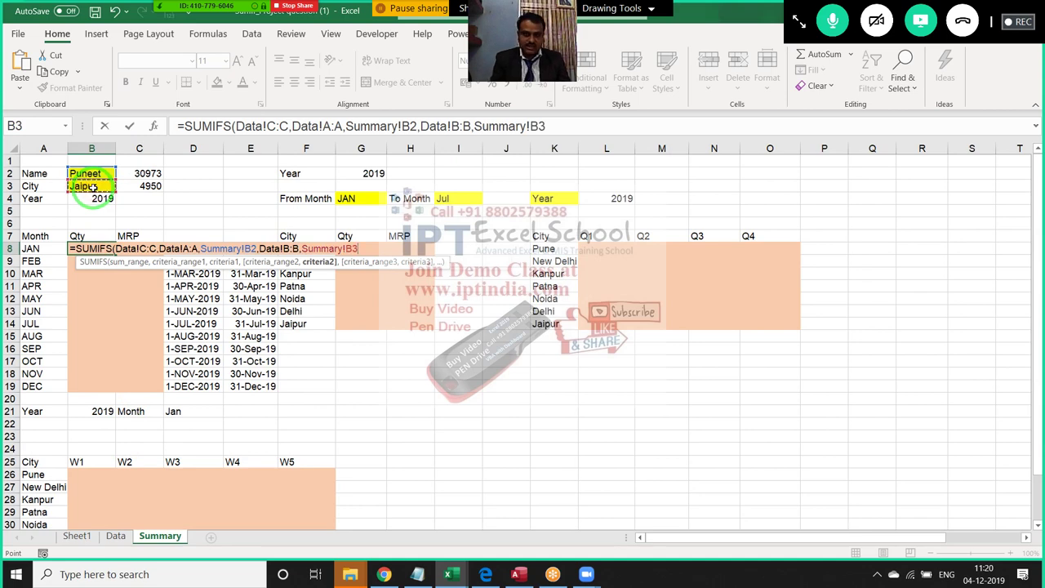
{"action": "type", "text": ","}
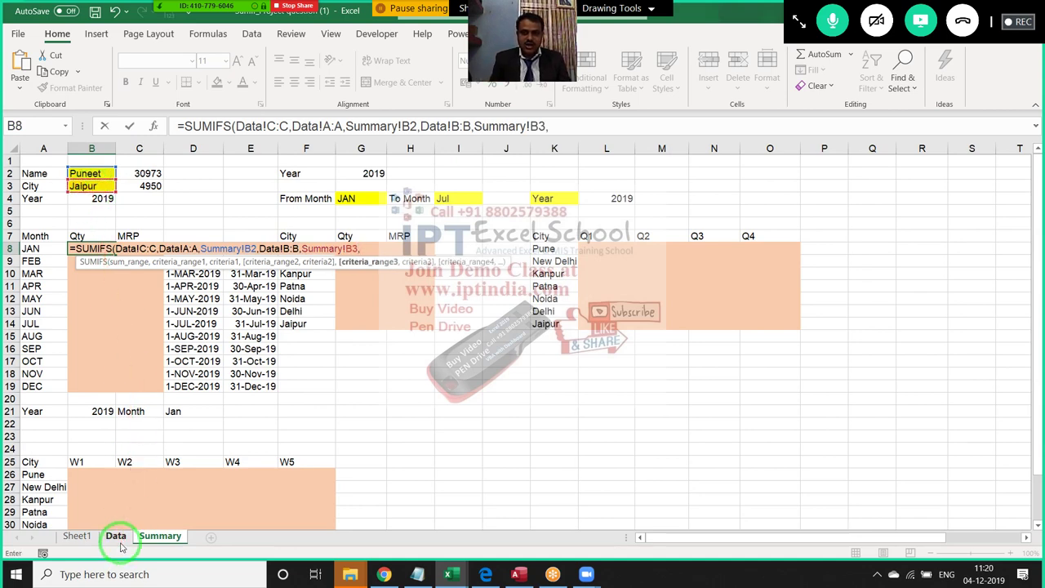
{"action": "left_click", "coordinate": [120, 543]}
Add the lower date bound: Data Date column E on or after Summary D8.
{"action": "left_click", "coordinate": [268, 148]}
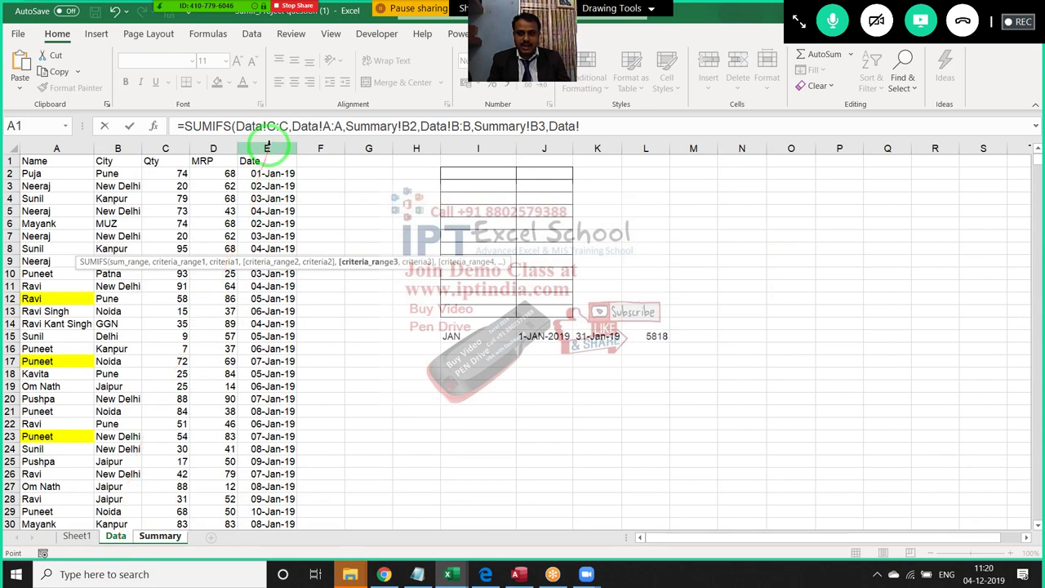
{"action": "type", "text": ",\">=\"&"}
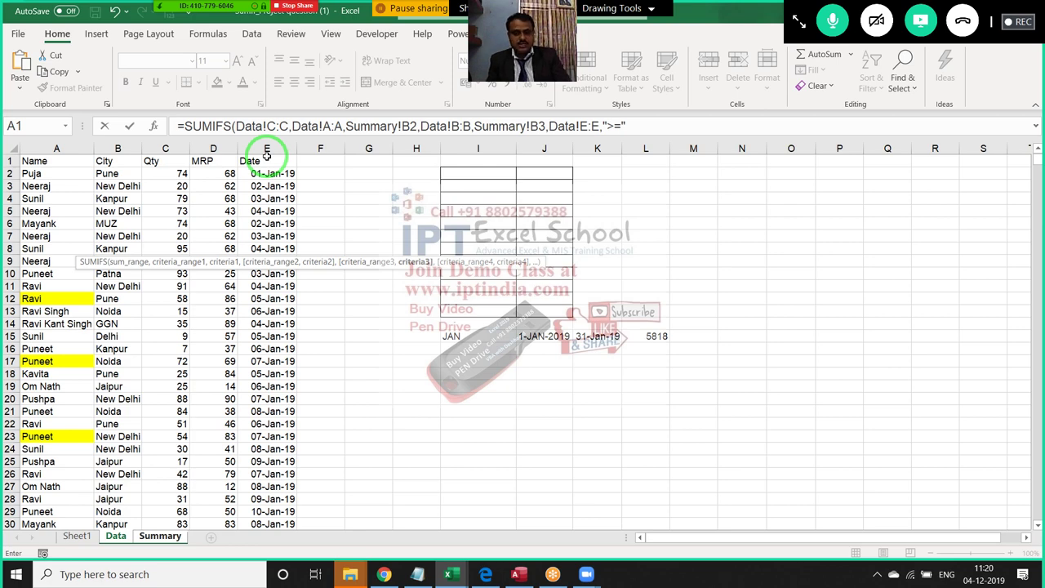
{"action": "left_click", "coordinate": [152, 541]}
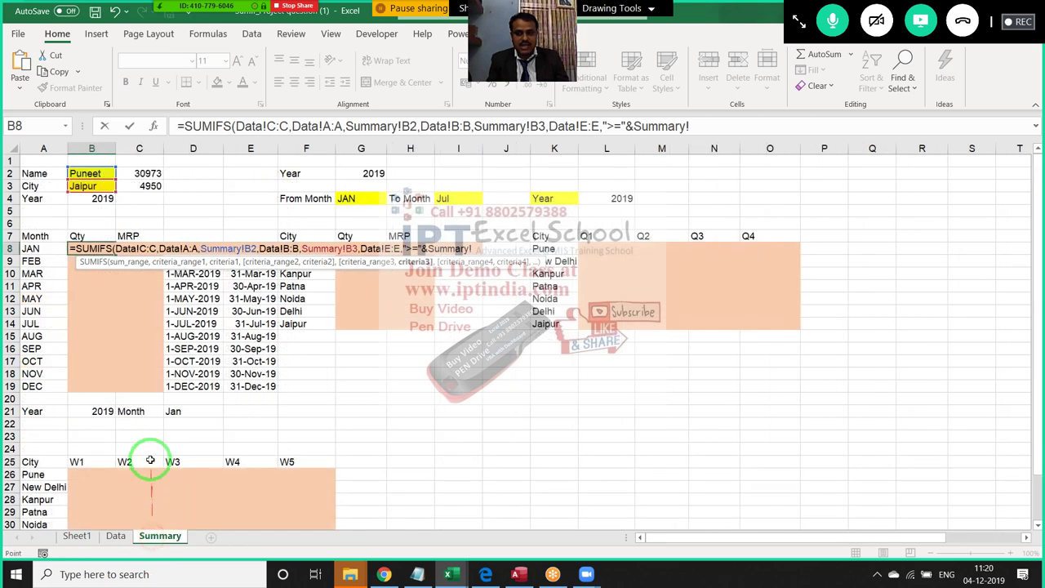
{"action": "left_click", "coordinate": [190, 235]}
{"action": "key", "text": "Down"}
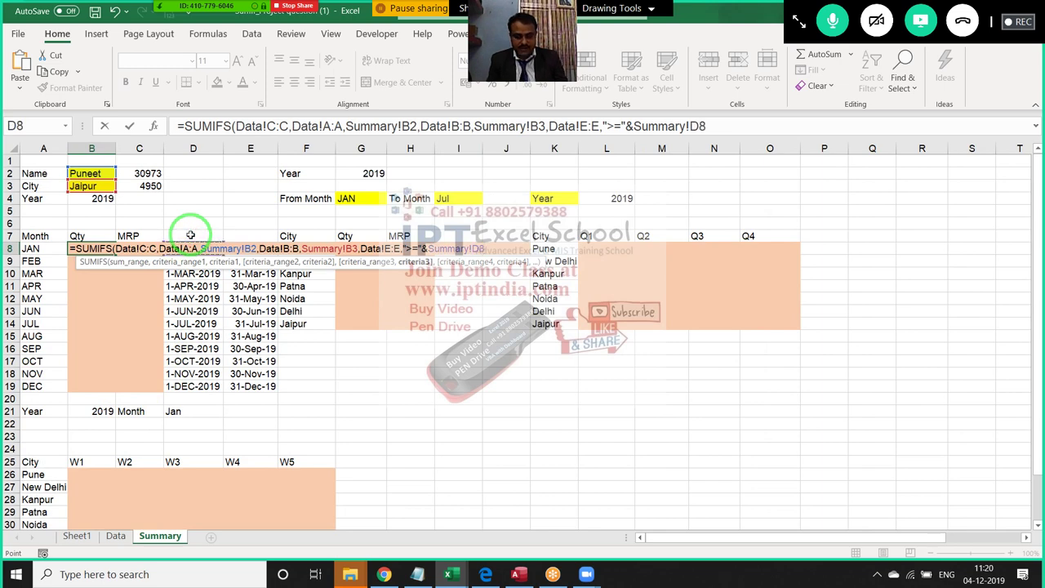
{"action": "type", "text": ","}
Add the upper date bound at Summary E8 and enter the formula, giving 183 for JAN.
{"action": "left_click", "coordinate": [115, 537]}
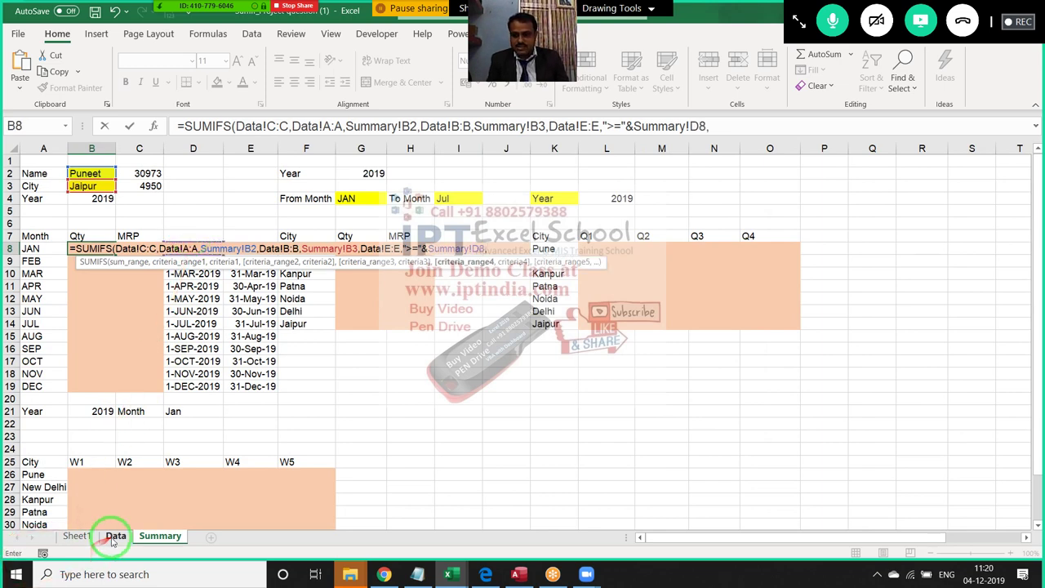
{"action": "left_click", "coordinate": [261, 148]}
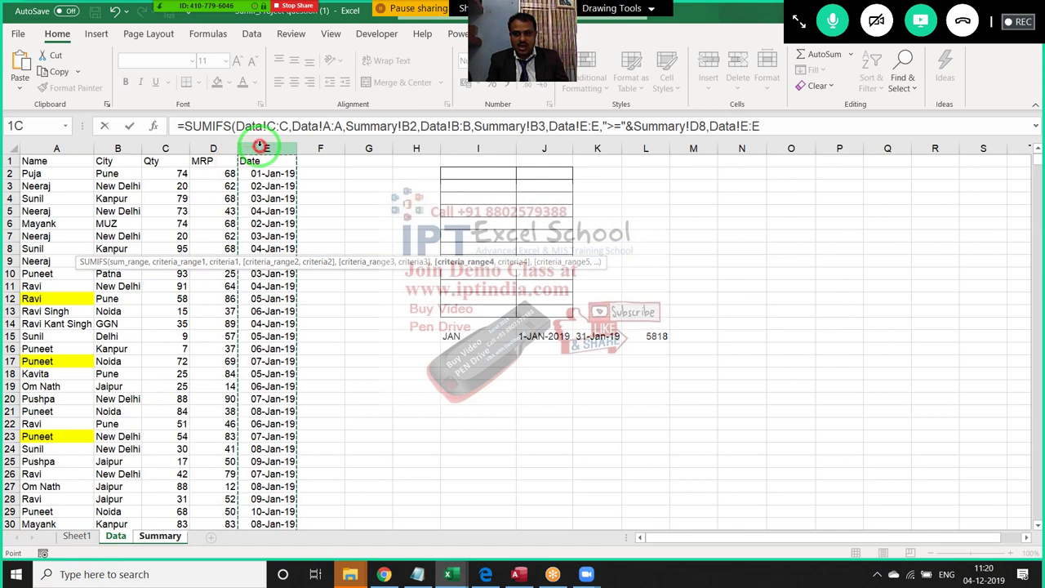
{"action": "type", "text": ",\"<=\"&"}
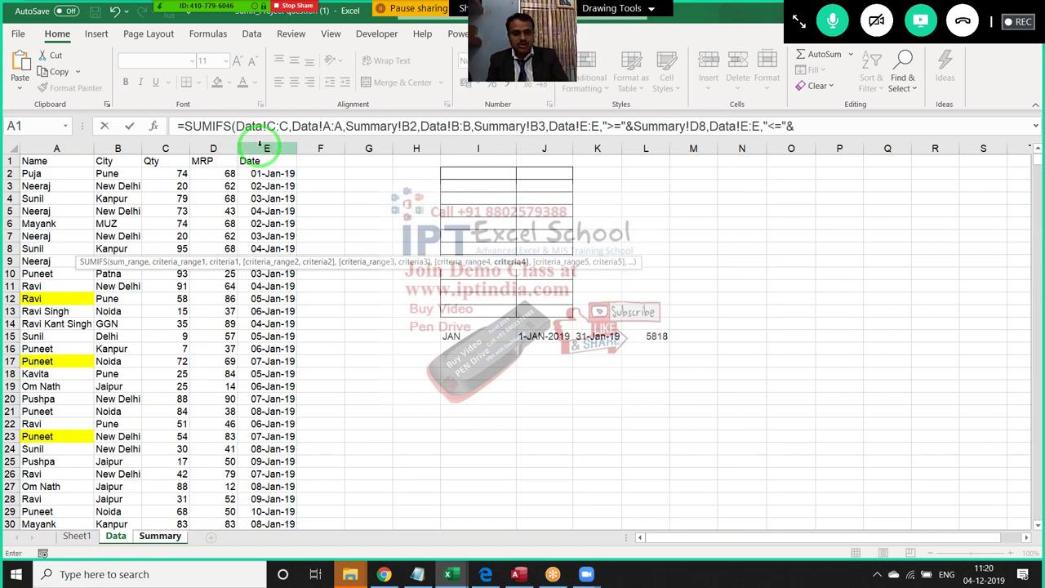
{"action": "left_click", "coordinate": [162, 537]}
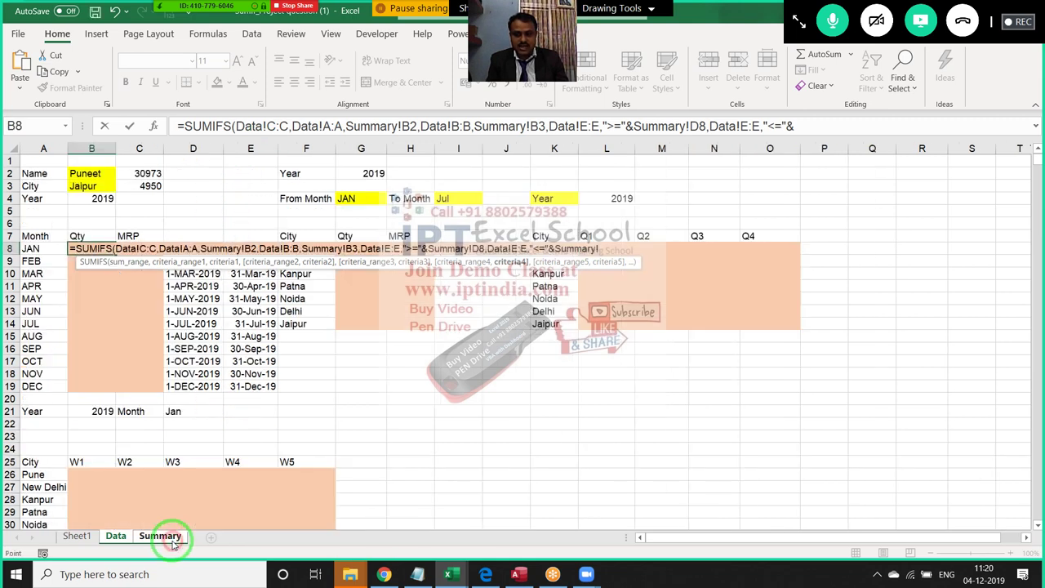
{"action": "left_click", "coordinate": [246, 235]}
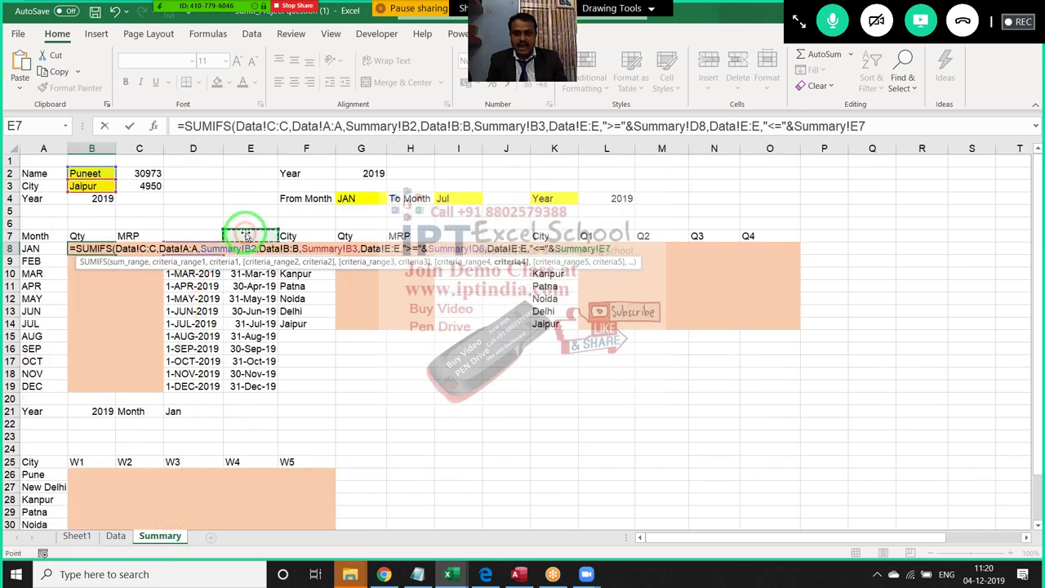
{"action": "key", "text": "Down"}
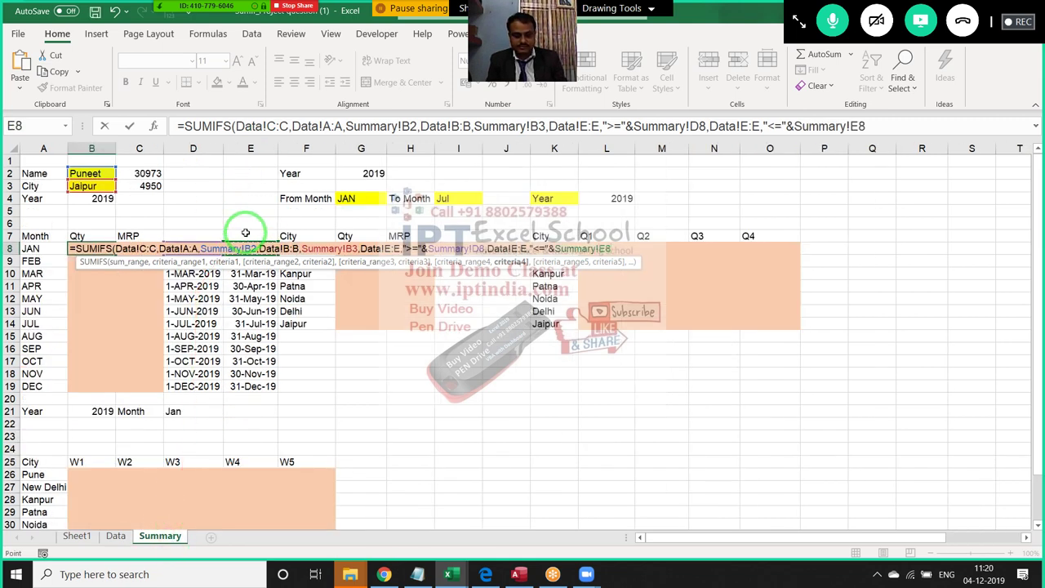
{"action": "key", "text": "Return"}
{"action": "key", "text": "Up"}
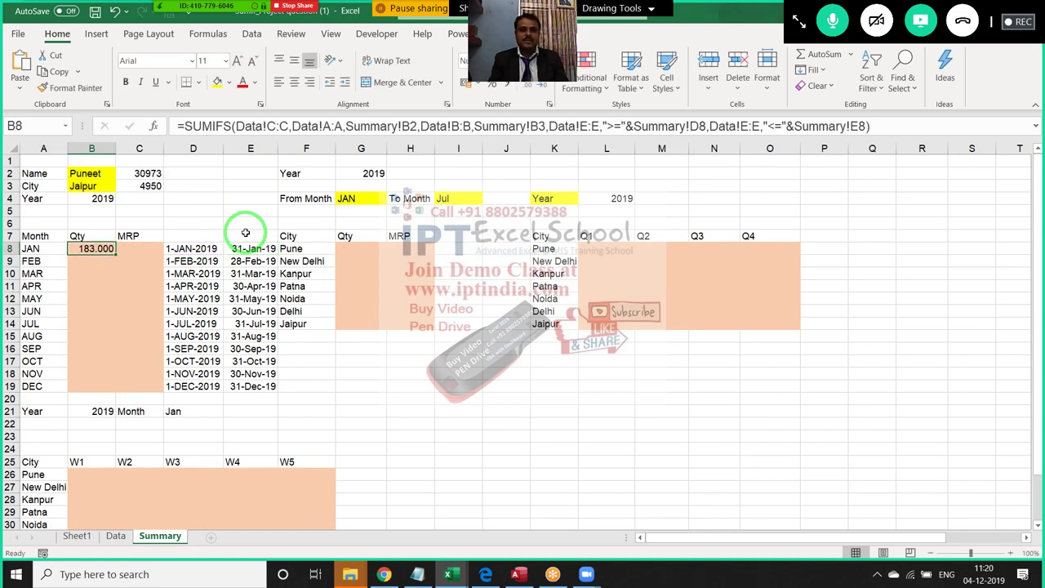
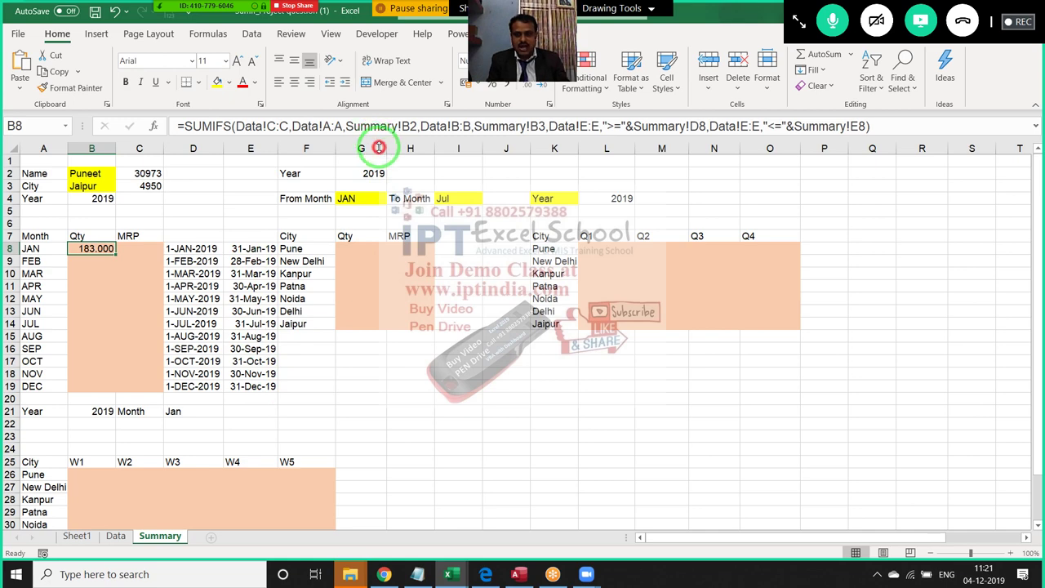
In B8's SUMIFS, replace the Summary!B2 name criterion with absolute $B$2.
{"action": "left_click_drag", "start_coordinate": [378, 142], "coordinate": [384, 155]}
{"action": "left_click", "coordinate": [279, 127]}
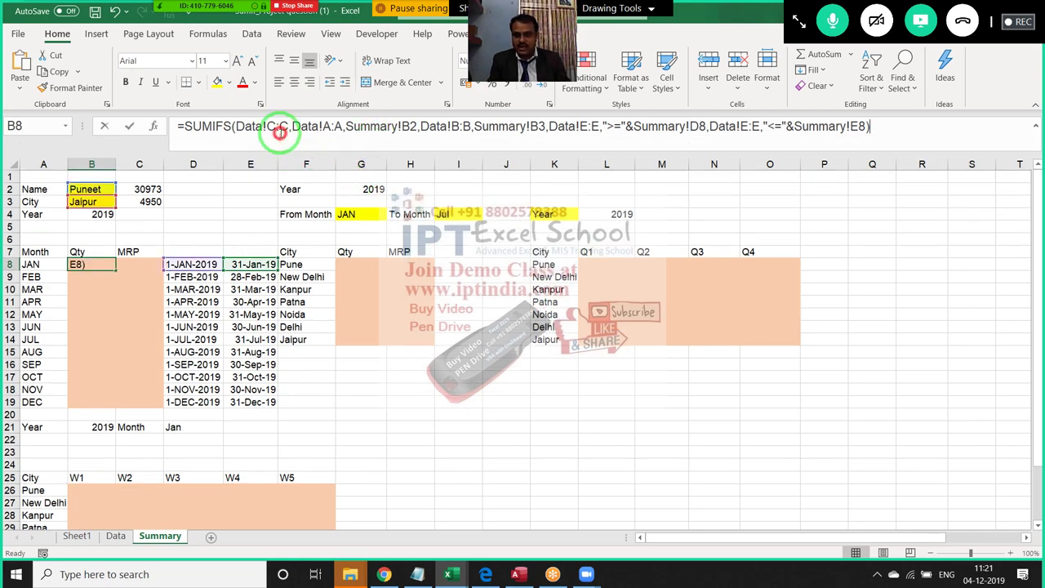
{"action": "left_click", "coordinate": [400, 128]}
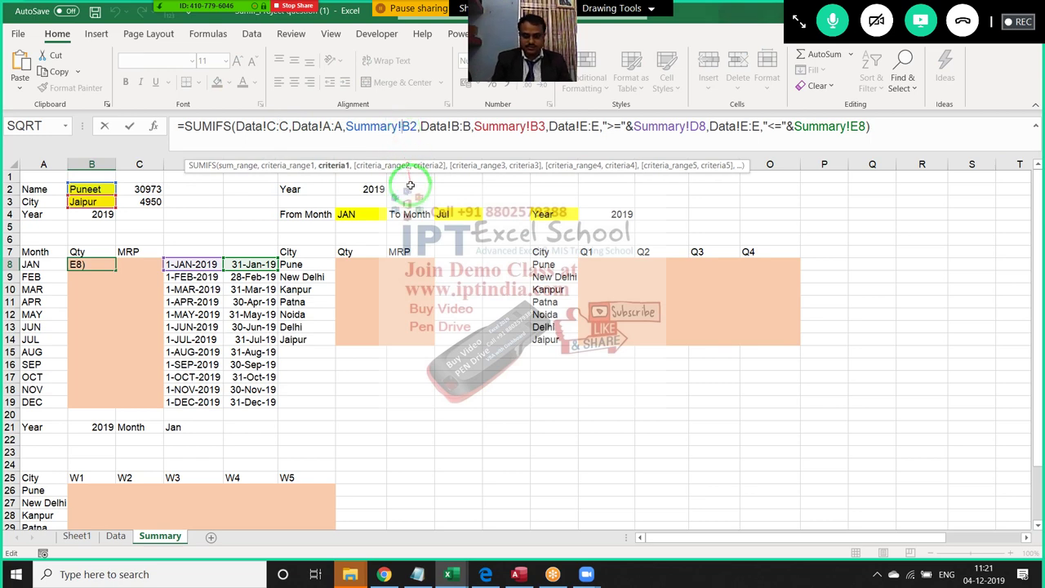
{"action": "key", "text": "BackSpace"}
{"action": "key", "text": "BackSpace"}
{"action": "key", "text": "BackSpace"}
{"action": "key", "text": "BackSpace"}
{"action": "key", "text": "BackSpace"}
{"action": "key", "text": "BackSpace"}
{"action": "key", "text": "BackSpace"}
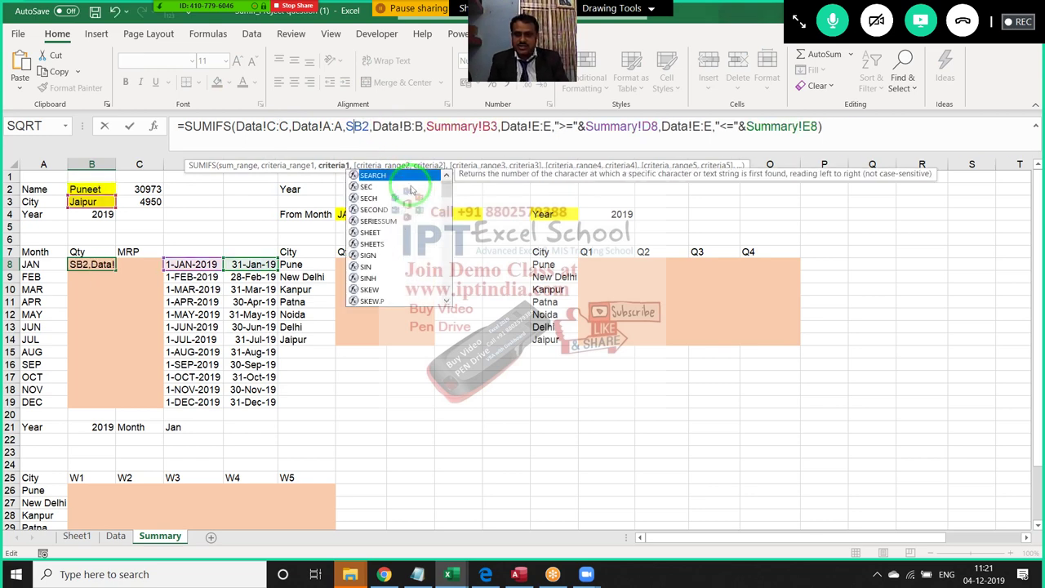
{"action": "key", "text": "BackSpace"}
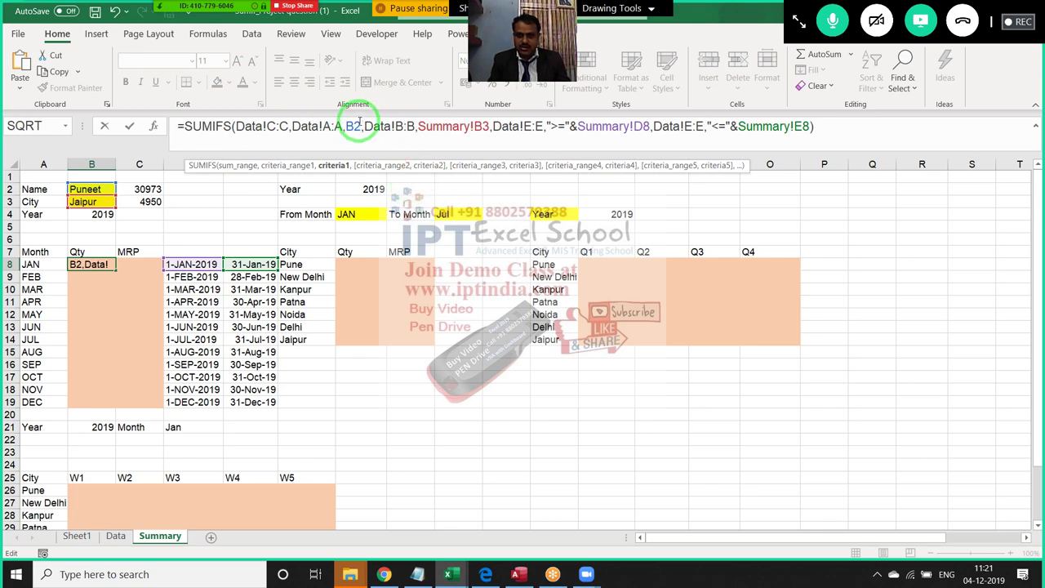
{"action": "double_click", "coordinate": [354, 126]}
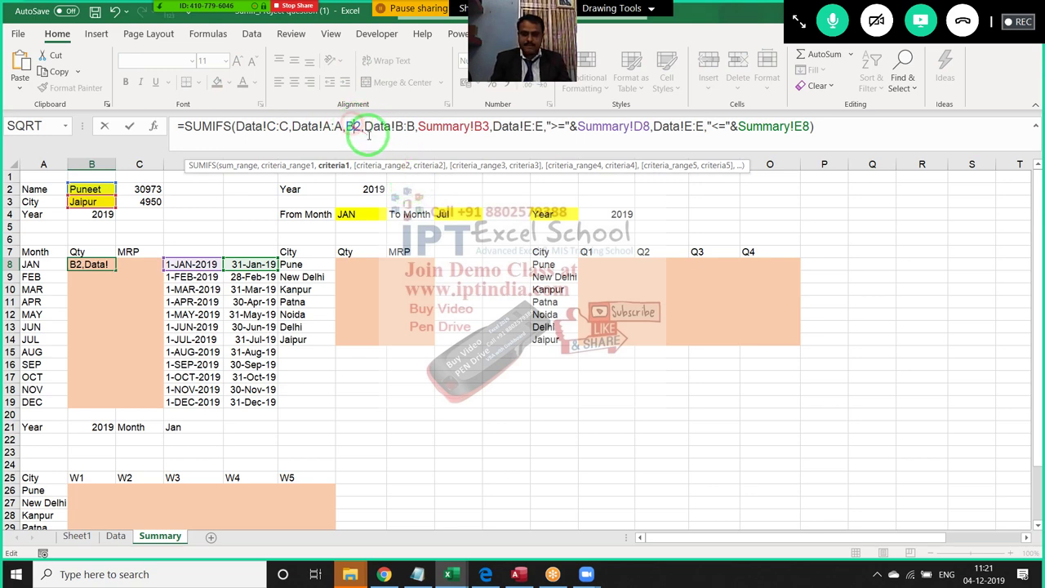
{"action": "key", "text": "F4"}
{"action": "left_click_drag", "start_coordinate": [412, 135], "coordinate": [456, 129]}
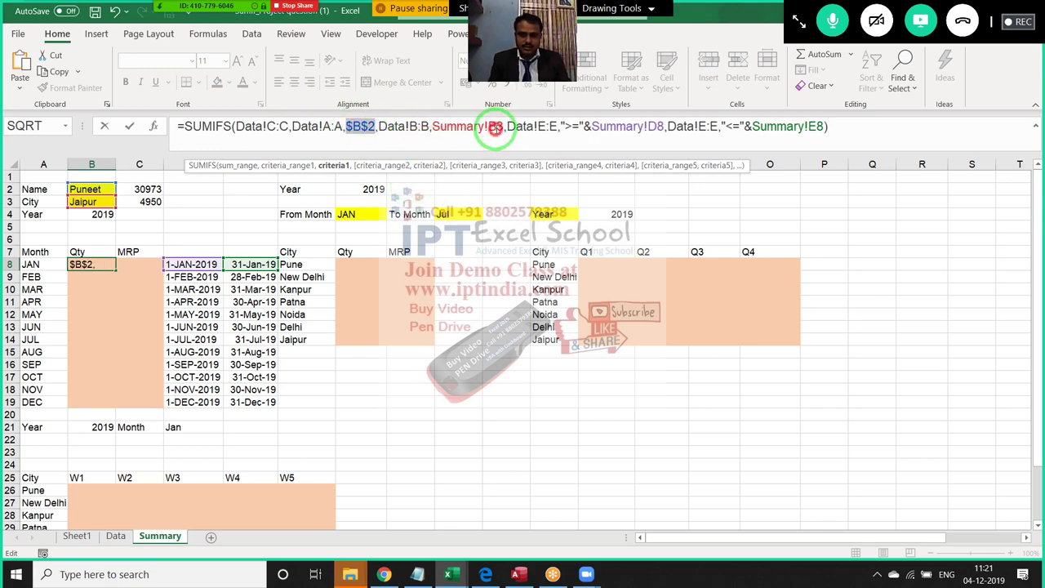
Lock the city criterion as $B$3 and commit the SUMIFS formula.
{"action": "left_click", "coordinate": [495, 126]}
{"action": "key", "text": "BackSpace"}
{"action": "key", "text": "BackSpace"}
{"action": "key", "text": "BackSpace"}
{"action": "key", "text": "BackSpace"}
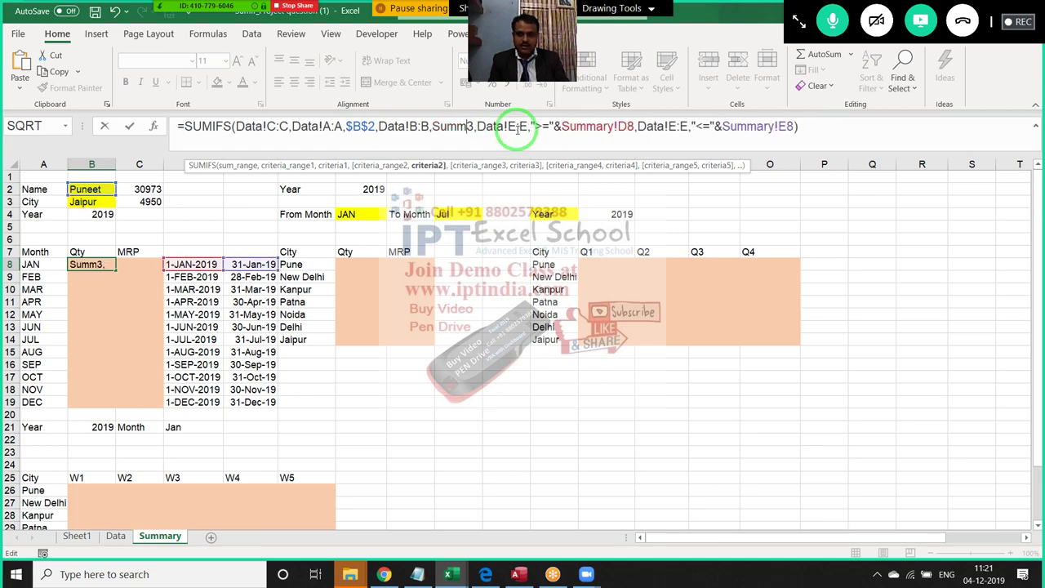
{"action": "key", "text": "BackSpace"}
{"action": "key", "text": "BackSpace"}
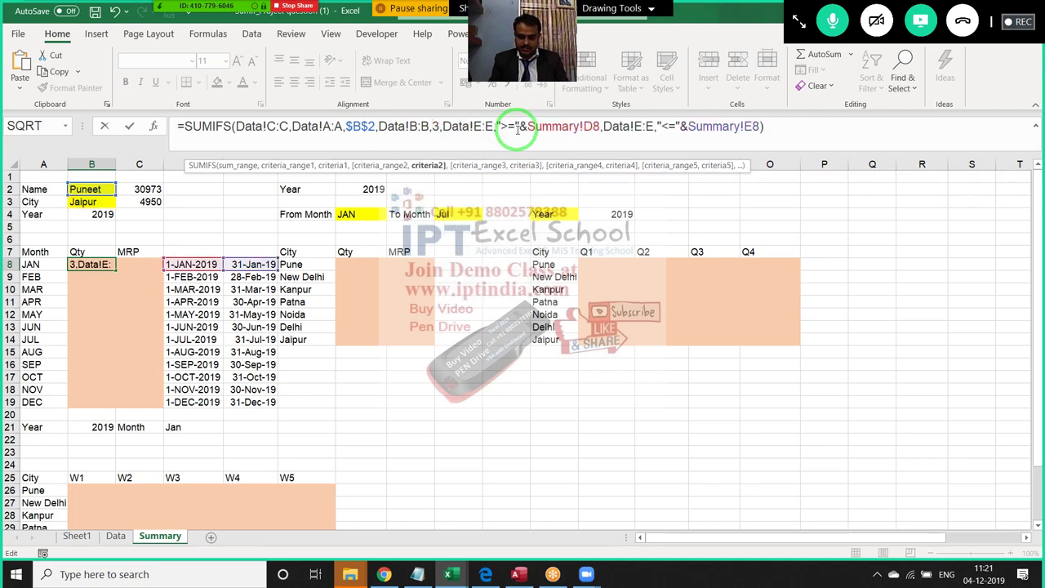
{"action": "type", "text": "b"}
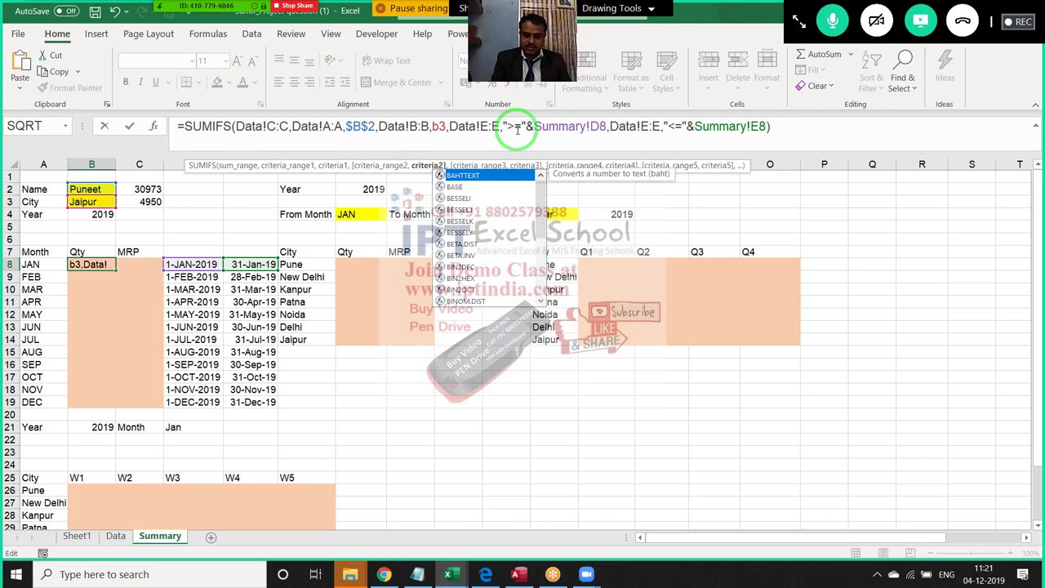
{"action": "key", "text": "F4"}
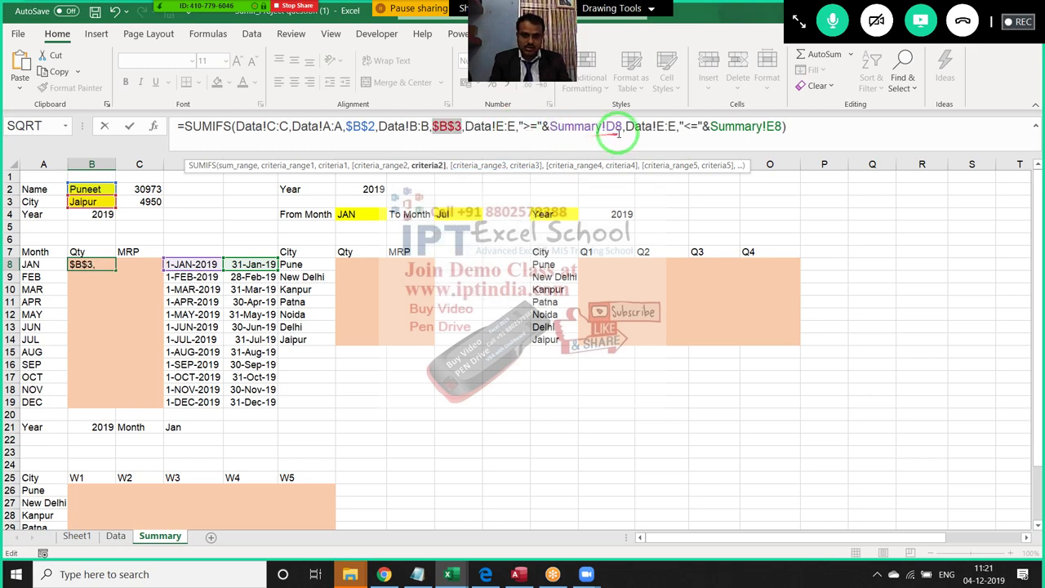
{"action": "left_click", "coordinate": [614, 128]}
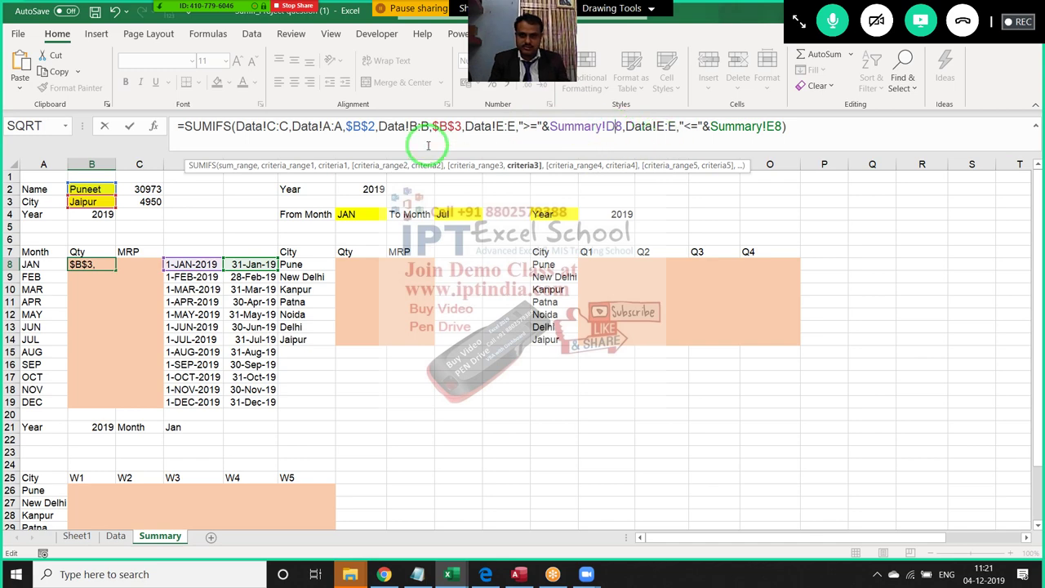
{"action": "key", "text": "Return"}
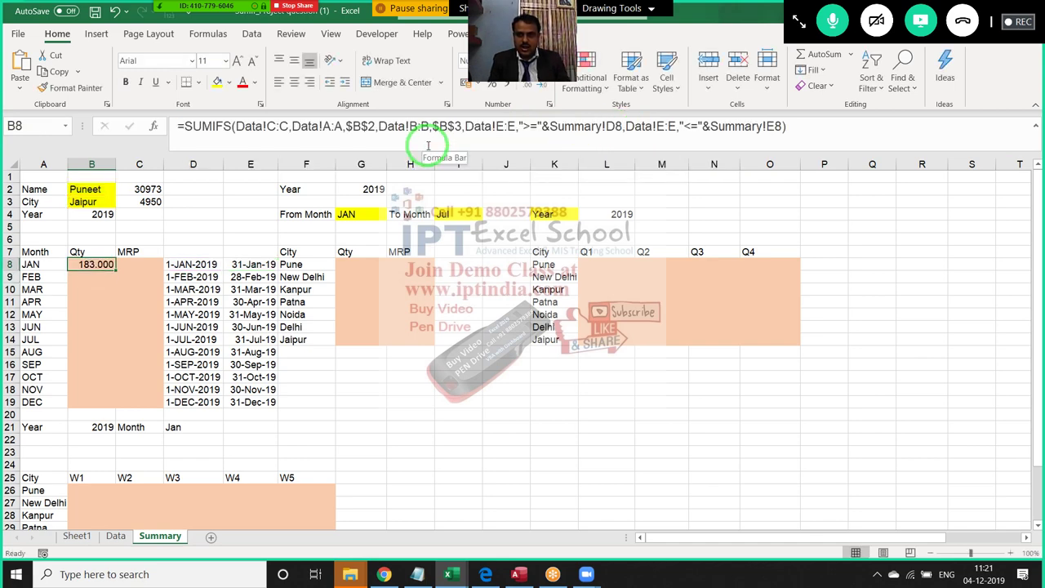
Fill the Qty SUMIFS down from JAN to DEC, starting with 183.
{"action": "left_click_drag", "start_coordinate": [426, 148], "coordinate": [324, 290]}
{"action": "left_click_drag", "start_coordinate": [116, 270], "coordinate": [121, 404]}
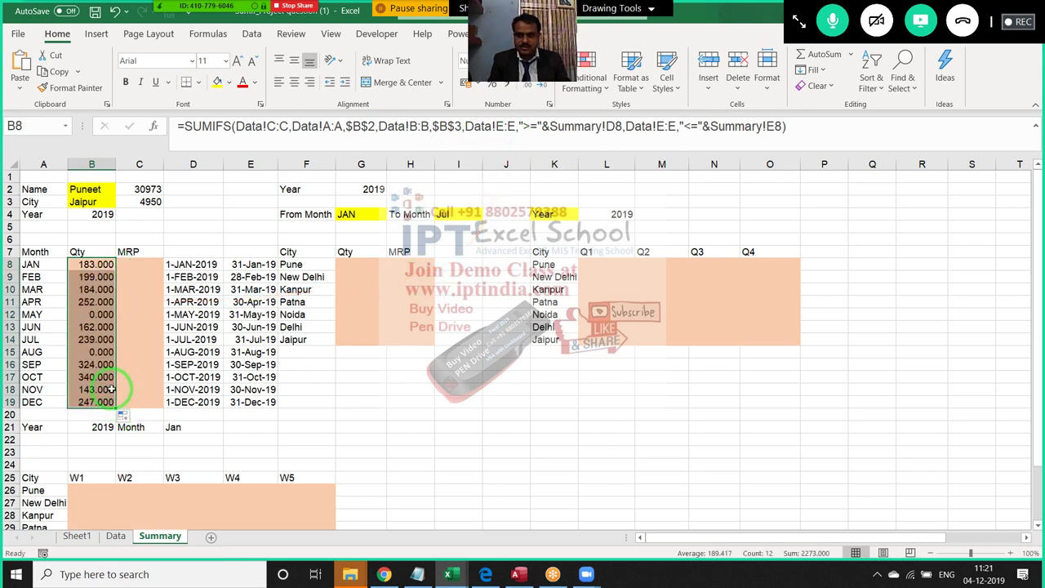
{"action": "left_click_drag", "start_coordinate": [121, 317], "coordinate": [129, 256]}
{"action": "double_click", "coordinate": [92, 264]}
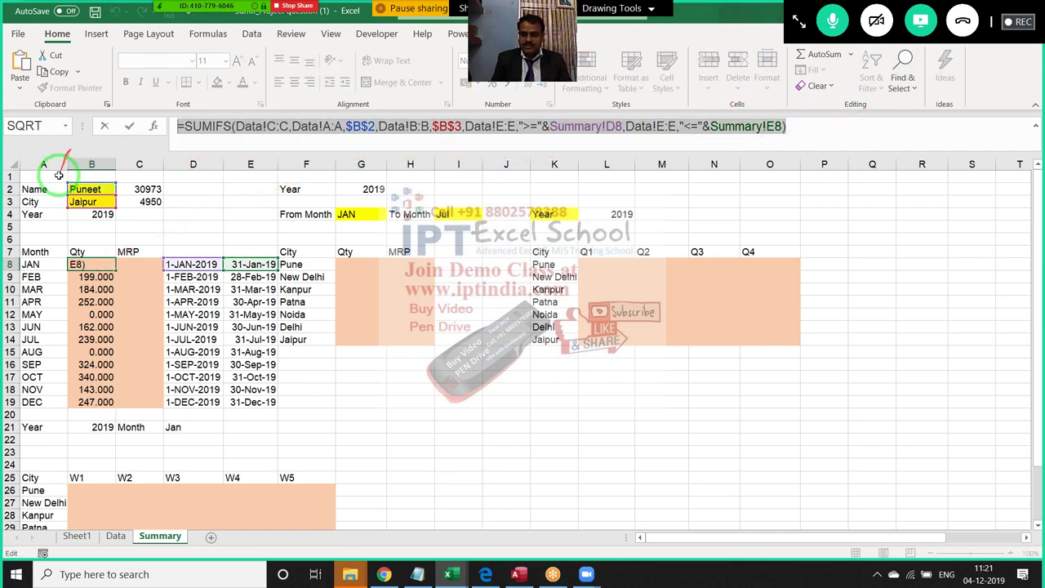
Paste the Qty formula into C8 as AVERAGEIFS and fill it to DEC (61.000 for JAN).
{"action": "key", "text": "Escape"}
{"action": "left_click", "coordinate": [128, 269]}
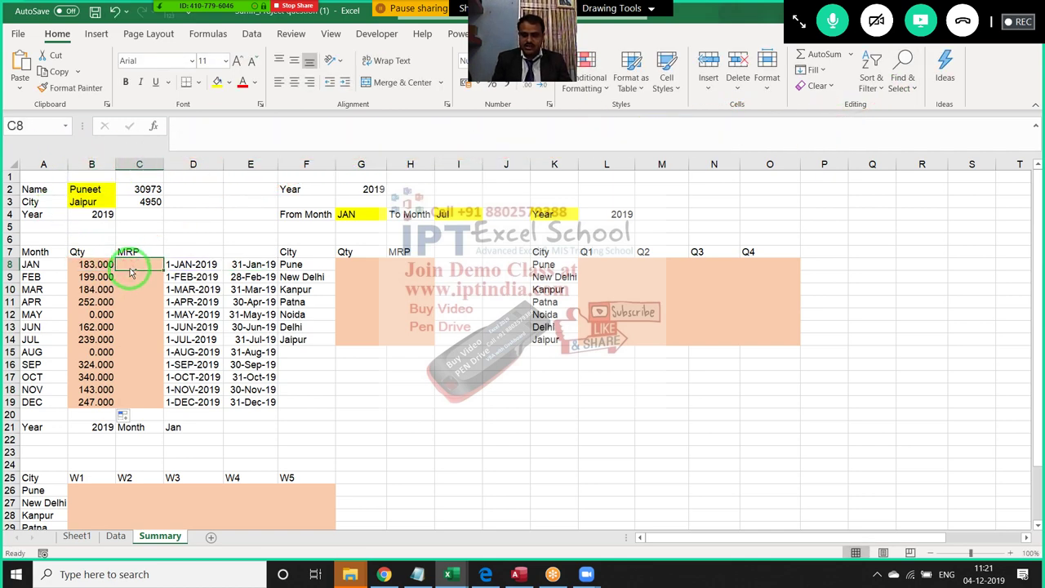
{"action": "double_click", "coordinate": [129, 266]}
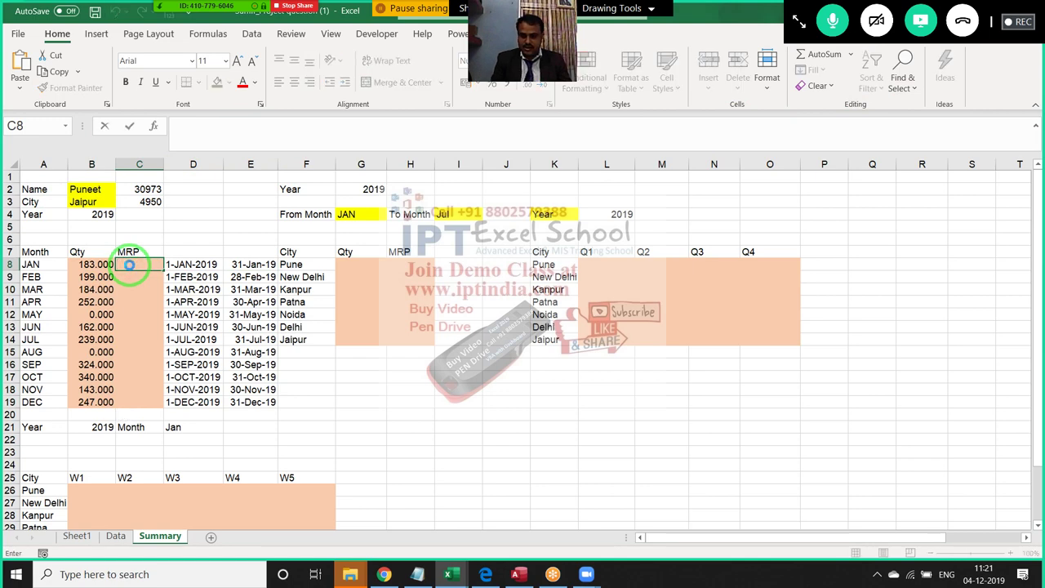
{"action": "type", "text": "=SUMIFS(Data!C:C,Data!A:A,$B$2,Data!B:B,$B$3,Data!E:E,\">=\"&Summary!D8,Data!E:E,\"<=\"&Summary!E8)"}
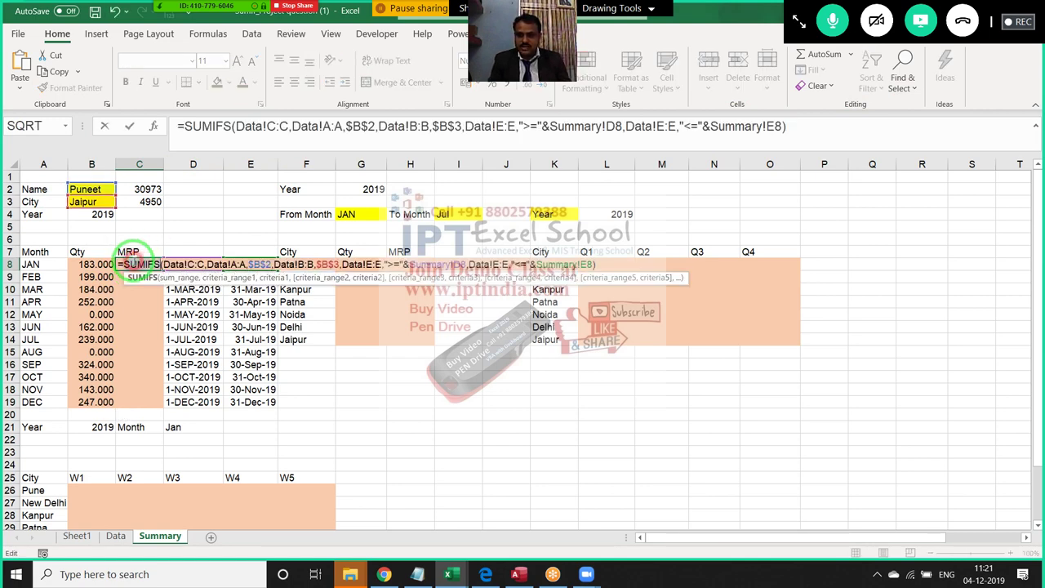
{"action": "double_click", "coordinate": [130, 264]}
{"action": "type", "text": "av"}
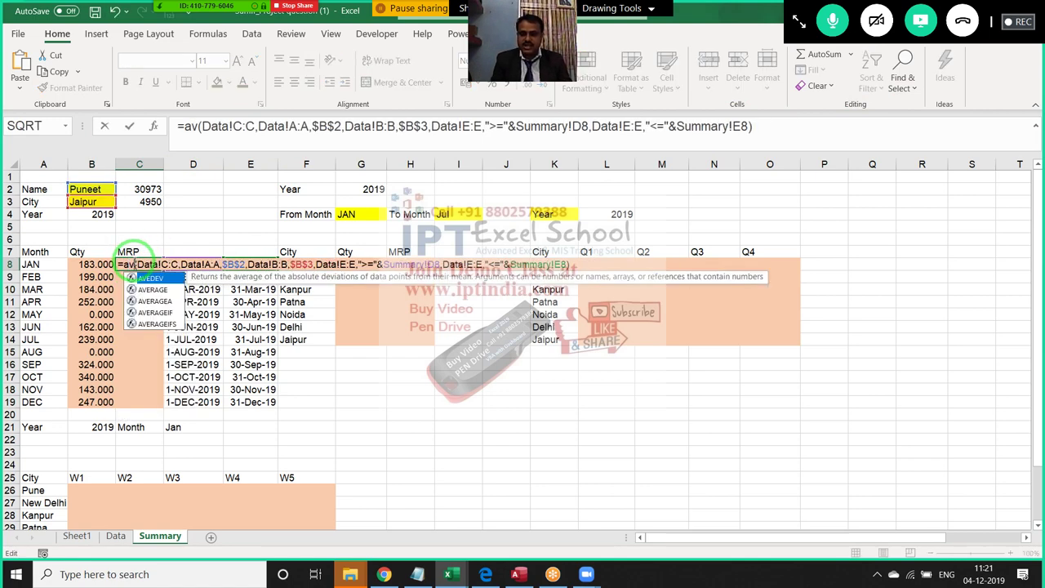
{"action": "key", "text": "Down"}
{"action": "key", "text": "Down"}
{"action": "key", "text": "Down"}
{"action": "key", "text": "Down"}
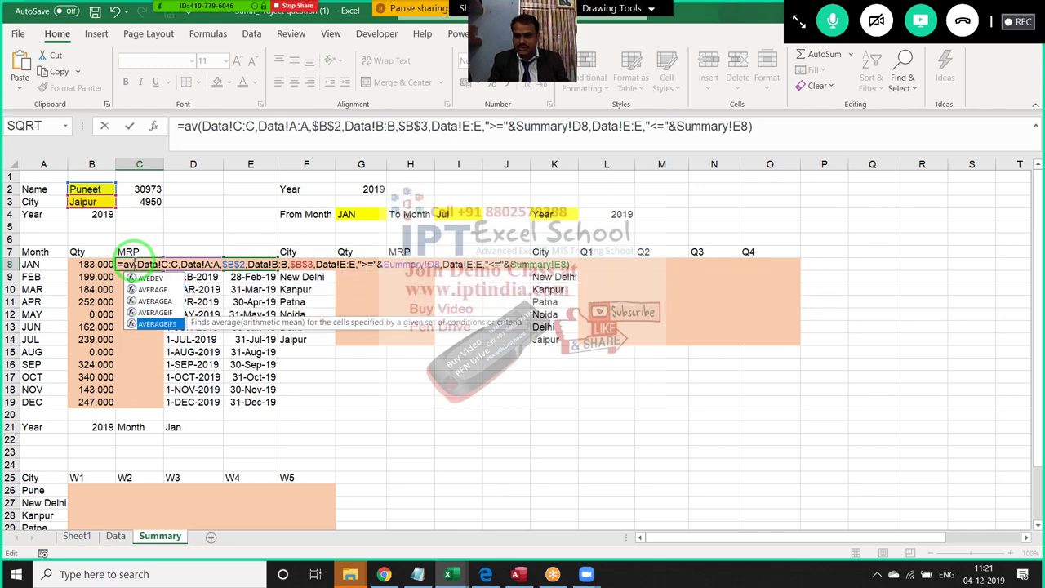
{"action": "key", "text": "Tab"}
{"action": "key", "text": "Return"}
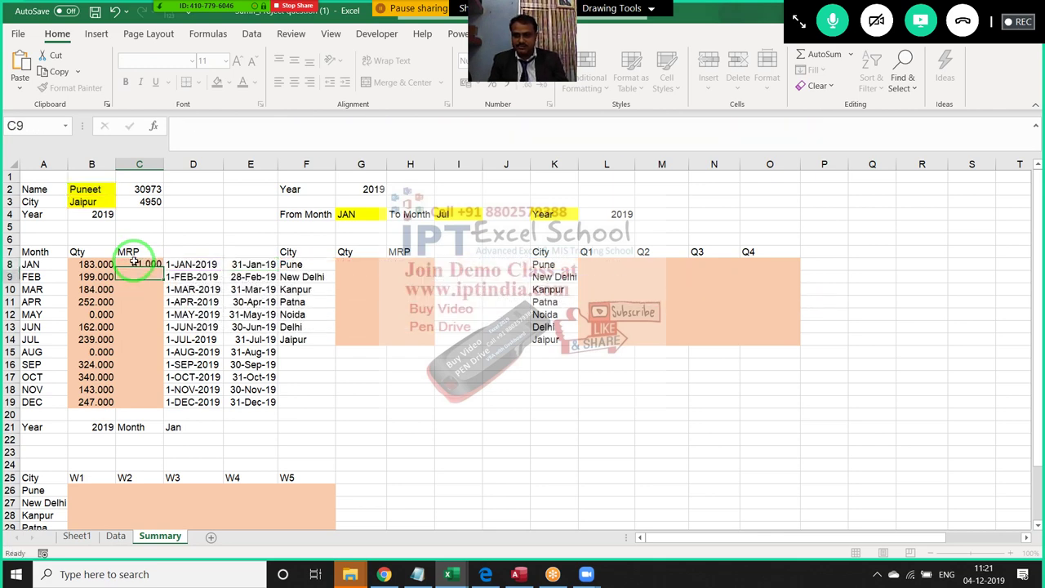
{"action": "left_click", "coordinate": [135, 262]}
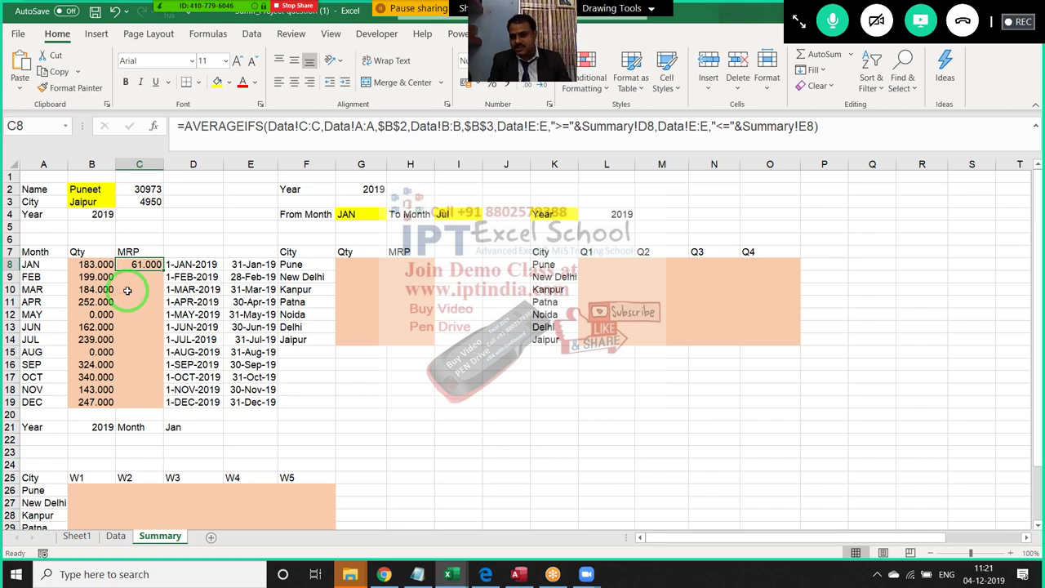
{"action": "double_click", "coordinate": [164, 270]}
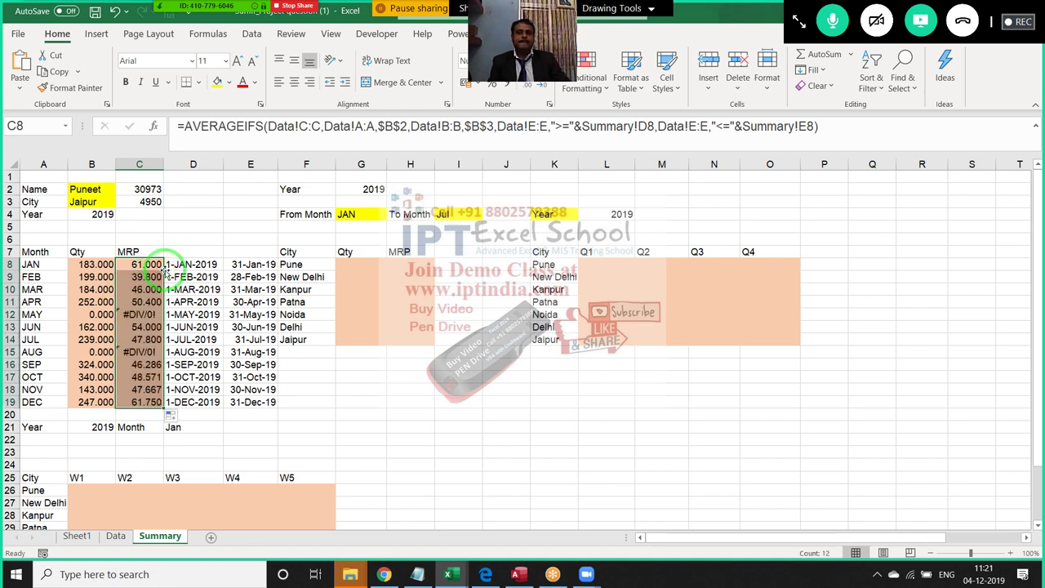
{"action": "mouse_move", "coordinate": [213, 265]}
{"action": "left_mouse_down"}
{"action": "mouse_move", "coordinate": [237, 265]}
{"action": "mouse_move", "coordinate": [205, 266]}
{"action": "left_mouse_up"}
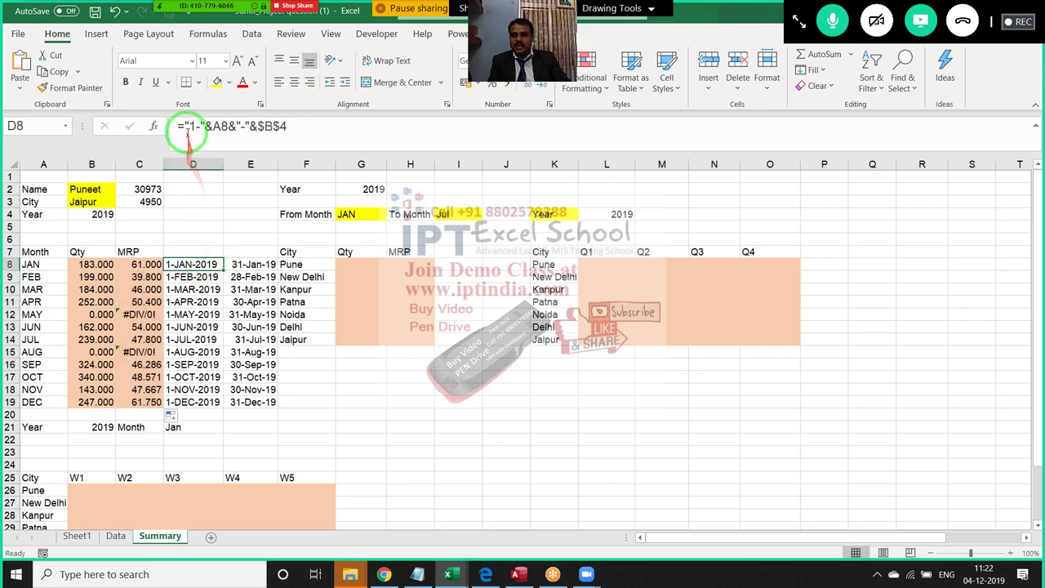
Change E8 to =EOMONTH("1-"&A8&"-"&$B$4,0), still showing 31-Jan-19.
{"action": "left_click_drag", "start_coordinate": [186, 126], "coordinate": [307, 146]}
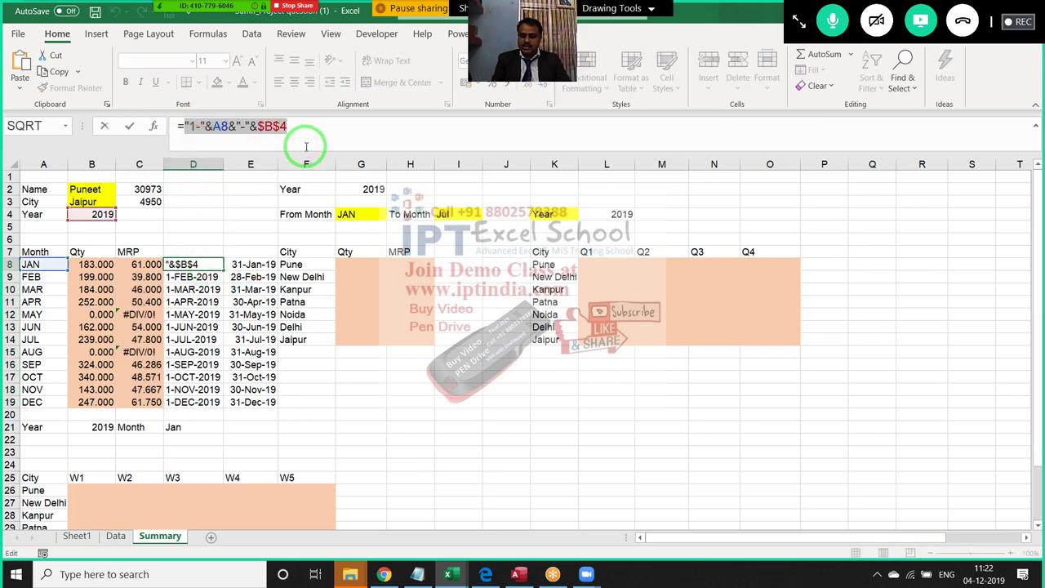
{"action": "key", "text": "Escape"}
{"action": "left_click", "coordinate": [250, 263]}
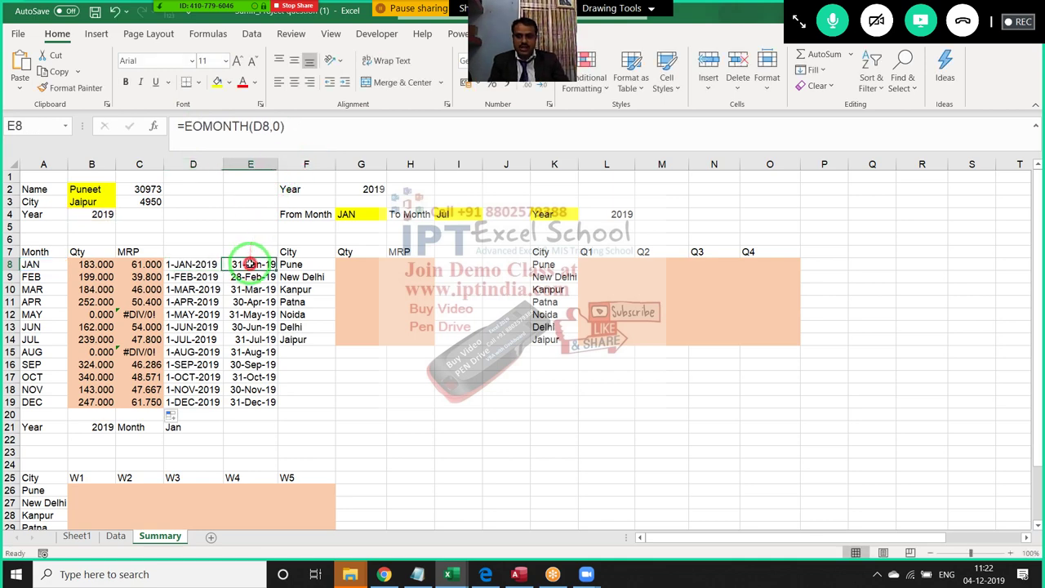
{"action": "double_click", "coordinate": [259, 126]}
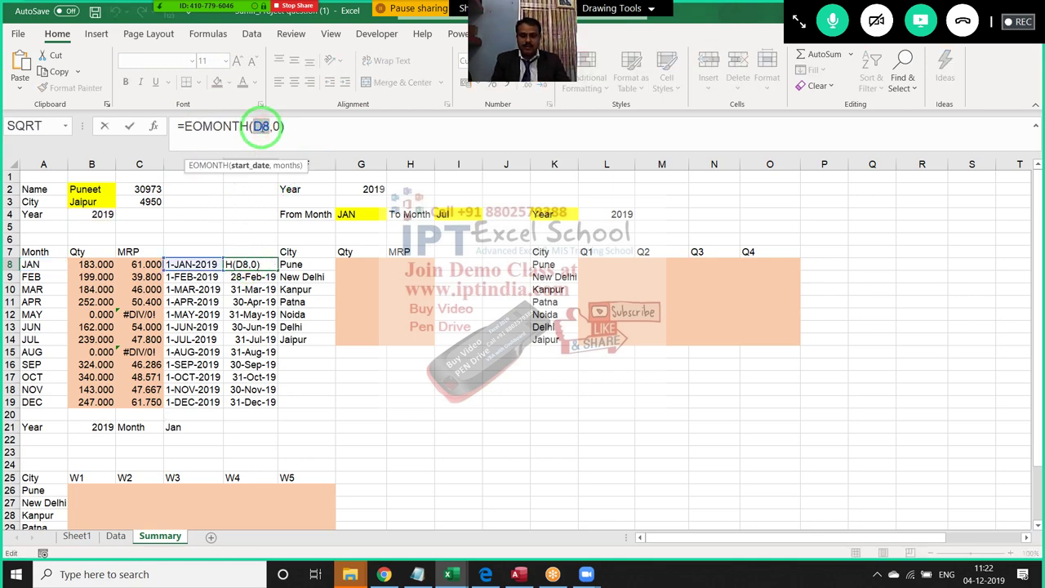
{"action": "type", "text": "\"1-\"&A8&\"-\"&$B$4"}
{"action": "key", "text": "Return"}
{"action": "key", "text": "Up"}
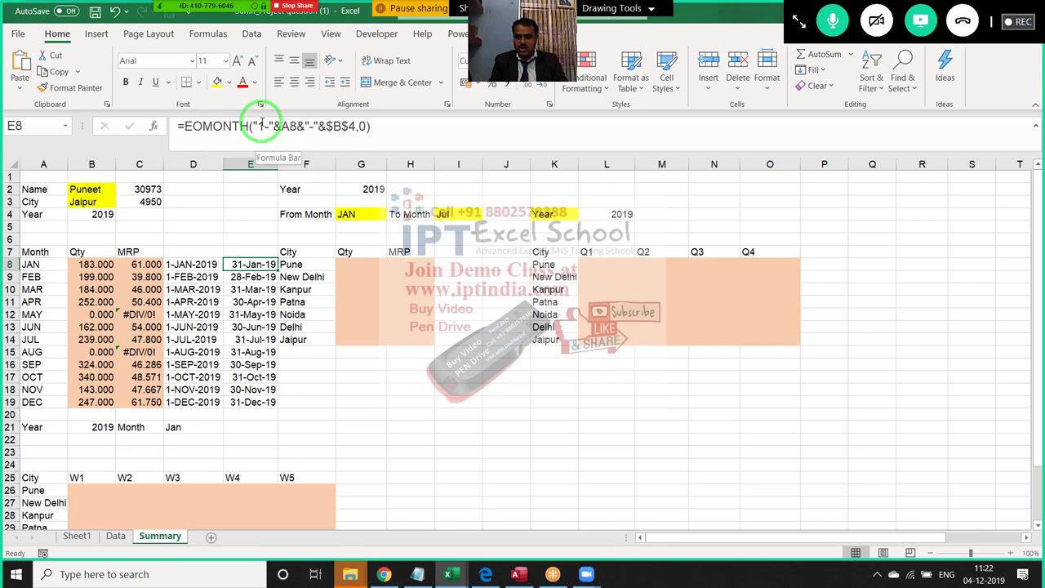
{"action": "key", "text": "Left"}
{"action": "key", "text": "Left"}
{"action": "key", "text": "Left"}
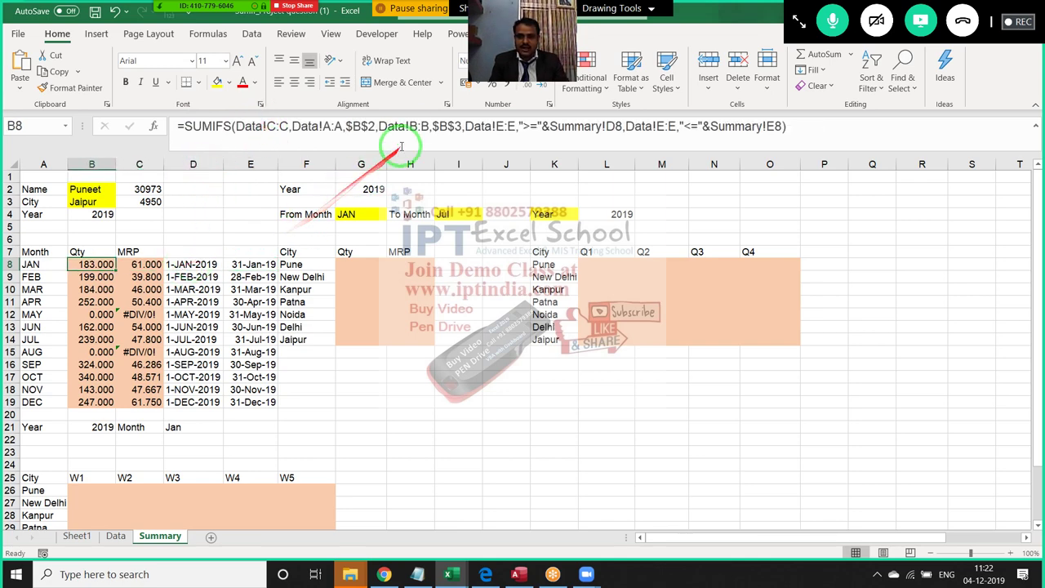
Set B8's start-date criterion to ">="&("1-"&A8&"-"&$B$4) instead of Summary!D8.
{"action": "left_click", "coordinate": [613, 126]}
{"action": "left_click_drag", "start_coordinate": [613, 127], "coordinate": [550, 127]}
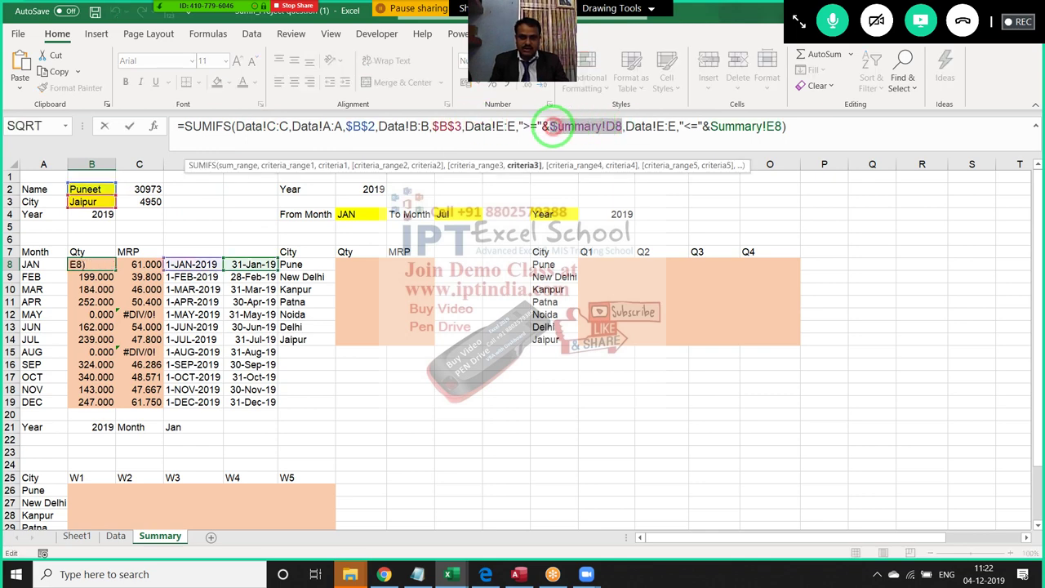
{"action": "type", "text": "()"}
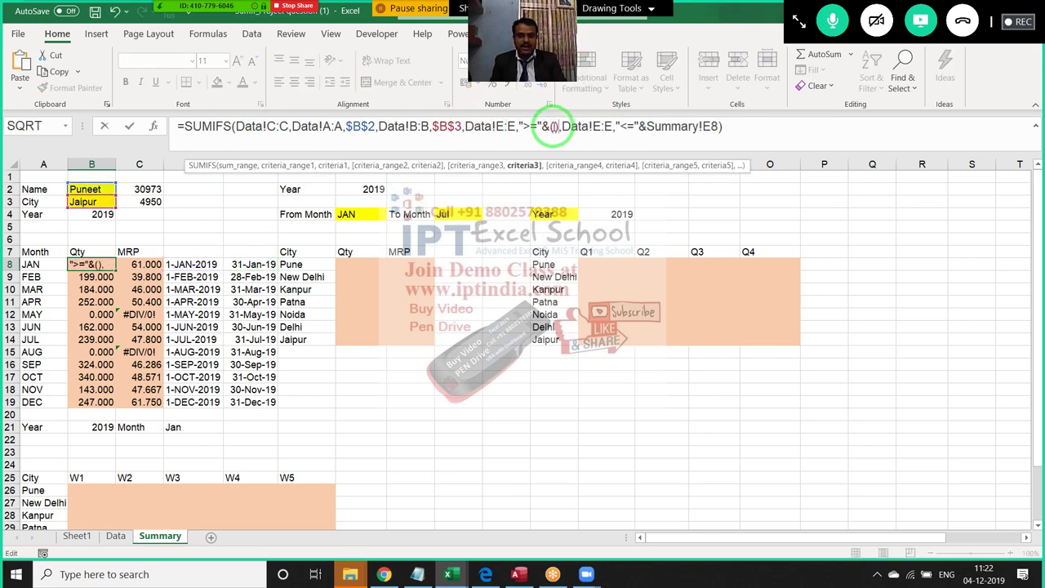
{"action": "key", "text": "Right"}
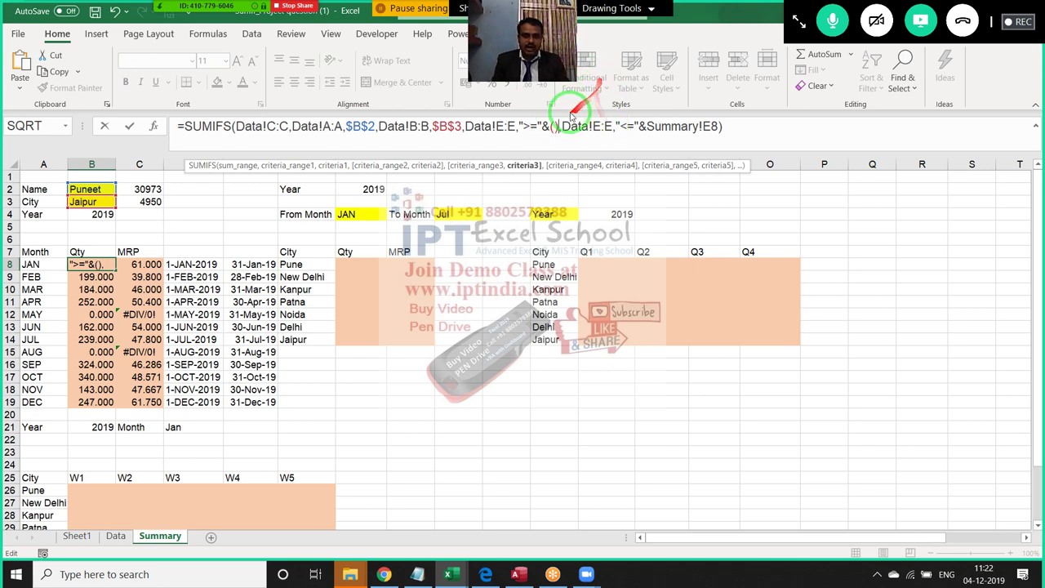
{"action": "type", "text": "\"1-\"&A8&\"-\"&"}
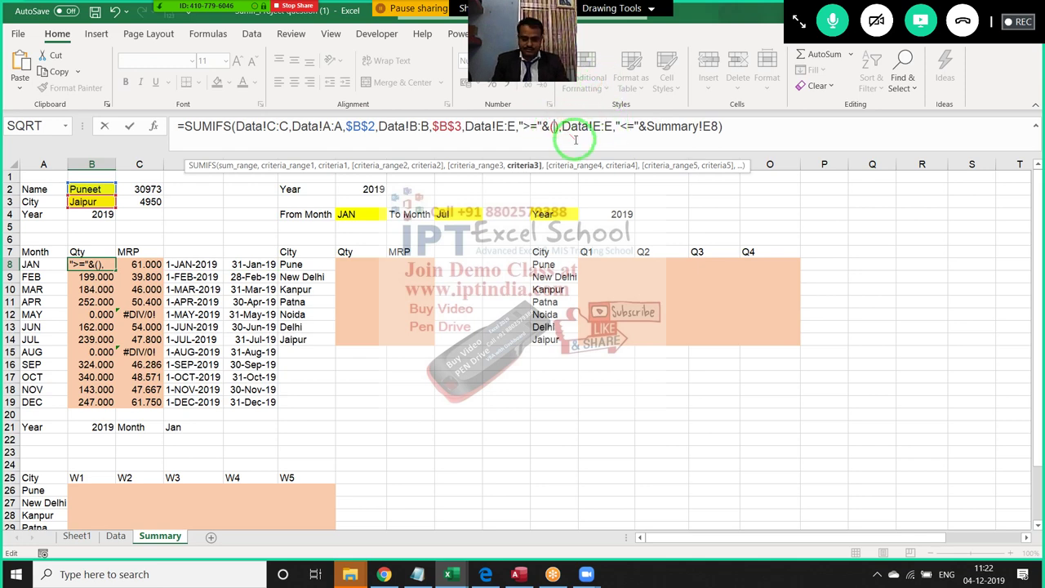
{"action": "type", "text": "$B$4"}
{"action": "key", "text": "Return"}
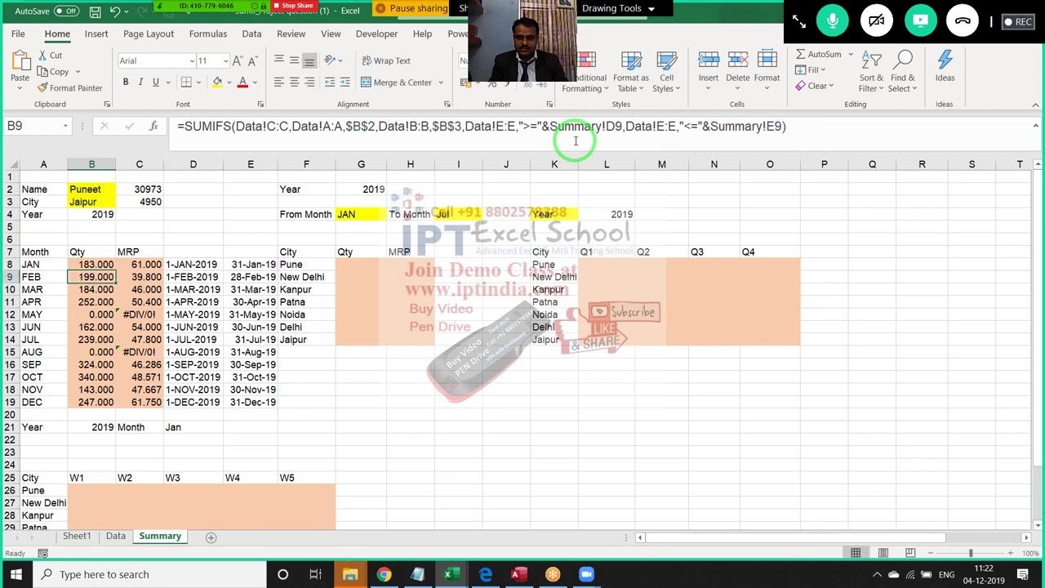
{"action": "key", "text": "Up"}
{"action": "key", "text": "Right"}
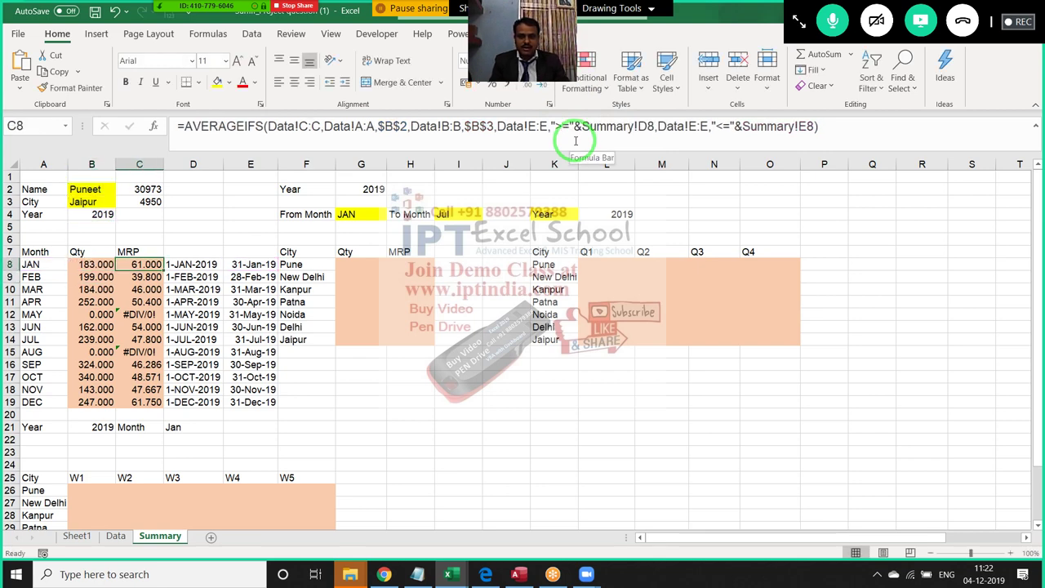
Copy E8's EOMONTH expression and try it in B8's end criterion, abandoning the broken edit.
{"action": "left_click", "coordinate": [237, 267]}
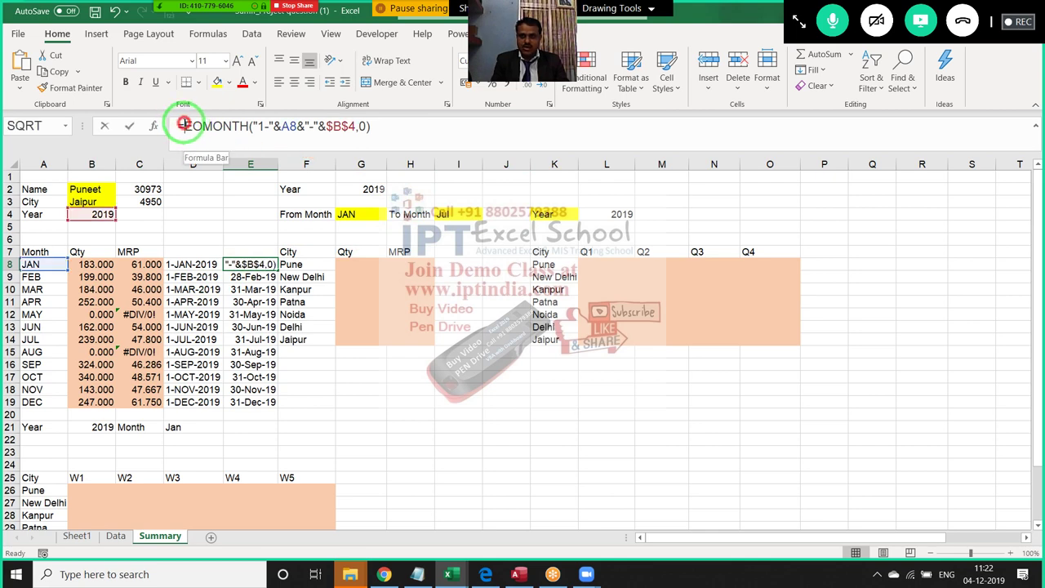
{"action": "left_click_drag", "start_coordinate": [185, 127], "coordinate": [401, 141]}
{"action": "key", "text": "ctrl+c"}
{"action": "key", "text": "Escape"}
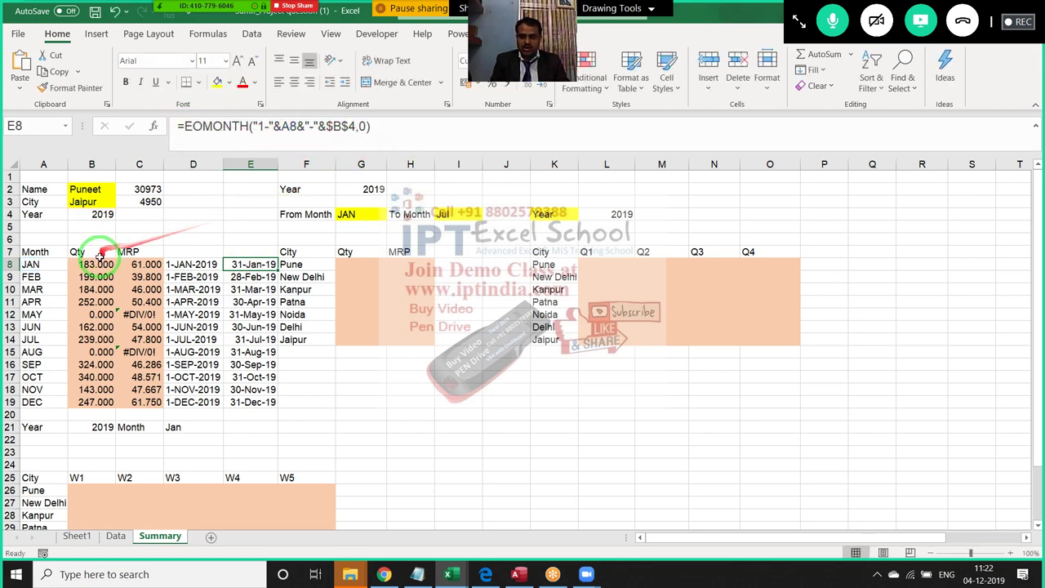
{"action": "left_click", "coordinate": [92, 264]}
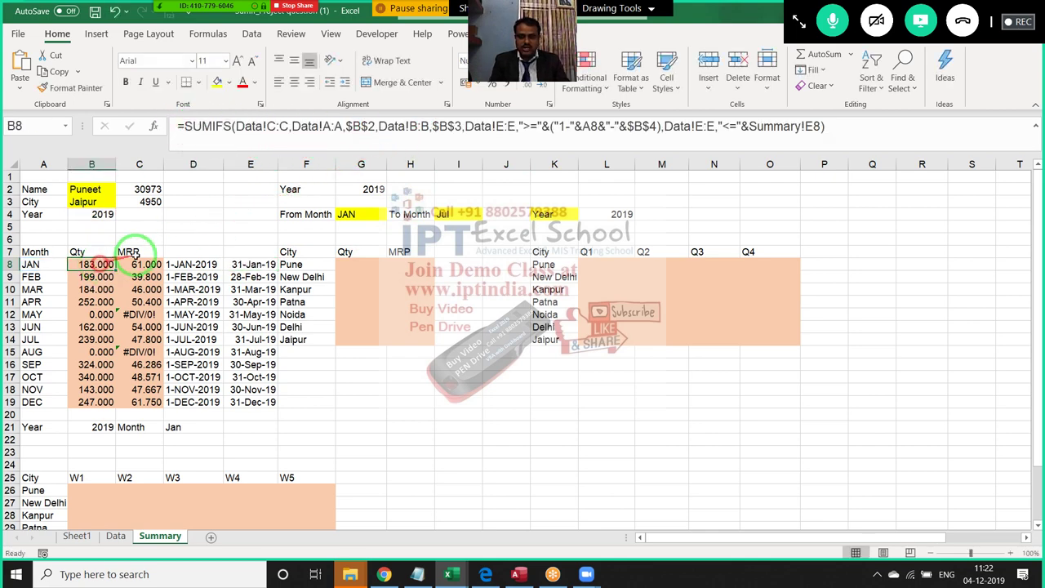
{"action": "left_click", "coordinate": [817, 128]}
{"action": "key", "text": "BackSpace"}
{"action": "key", "text": "BackSpace"}
{"action": "key", "text": "BackSpace"}
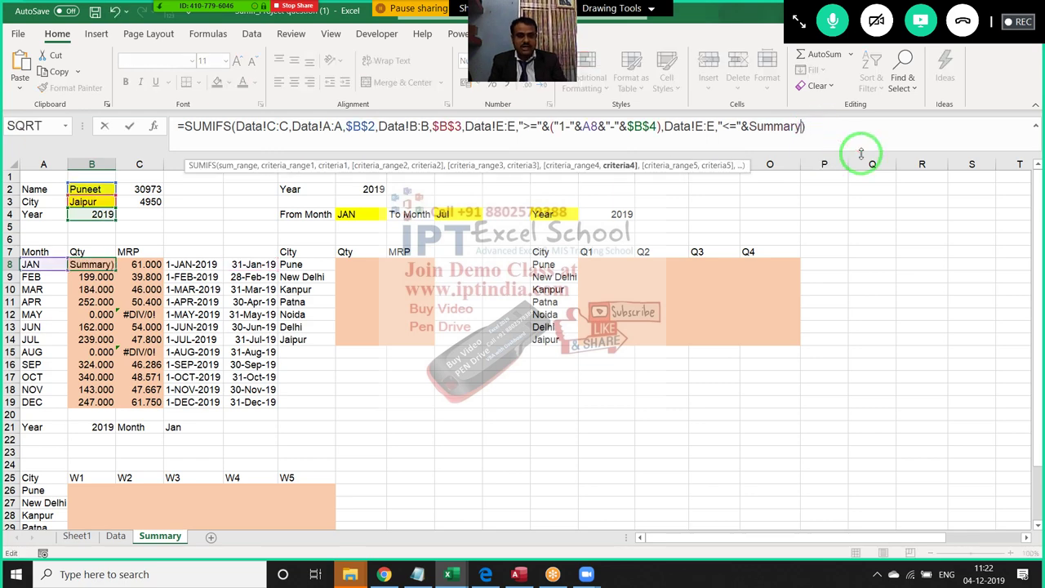
{"action": "key", "text": "BackSpace"}
{"action": "key", "text": "BackSpace"}
{"action": "key", "text": "BackSpace"}
{"action": "key", "text": "BackSpace"}
{"action": "key", "text": "BackSpace"}
{"action": "key", "text": "BackSpace"}
{"action": "key", "text": "BackSpace"}
{"action": "key", "text": "BackSpace"}
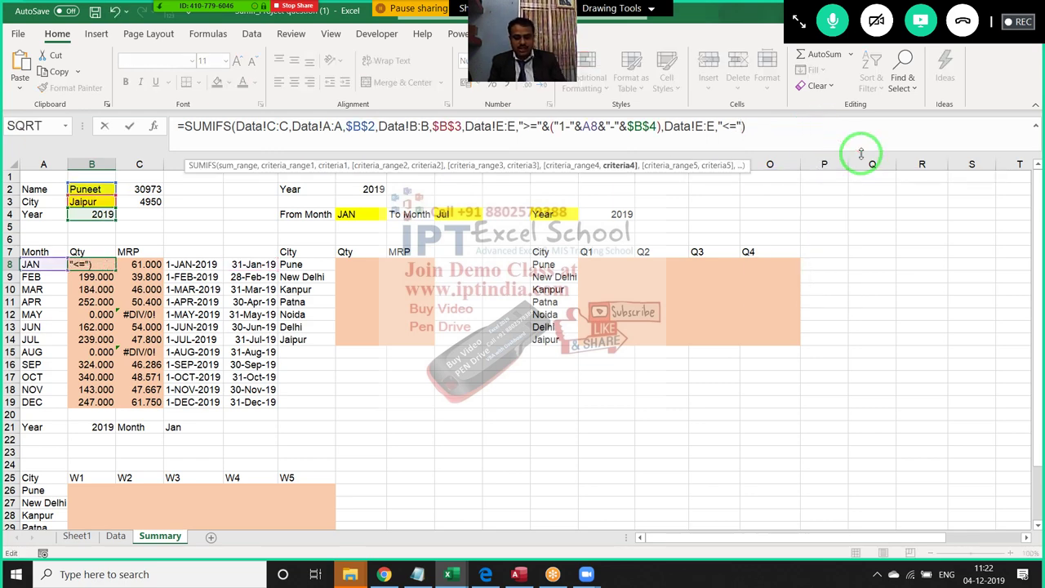
{"action": "type", "text": "()"}
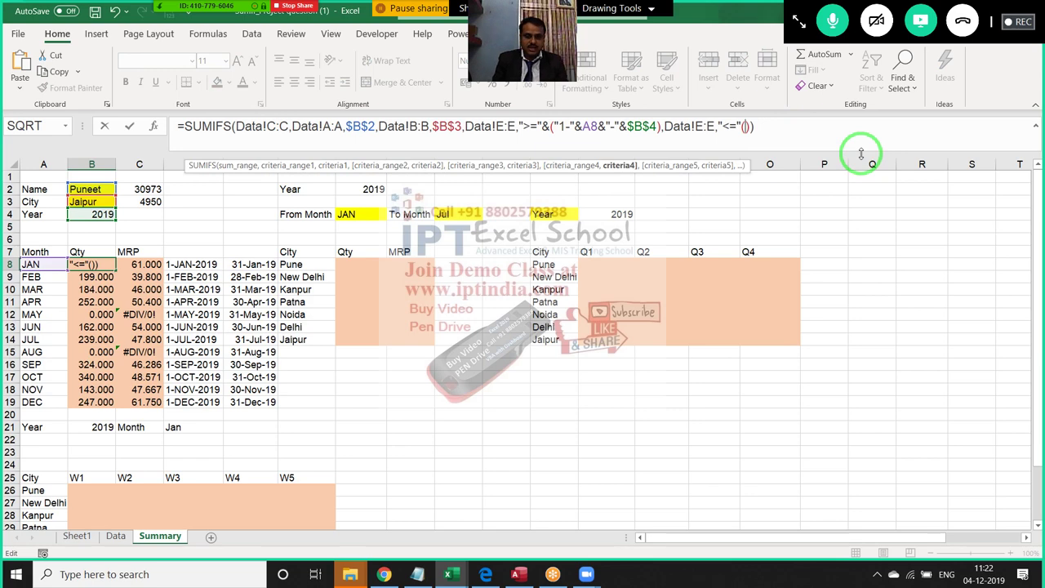
{"action": "key", "text": "ctrl+v"}
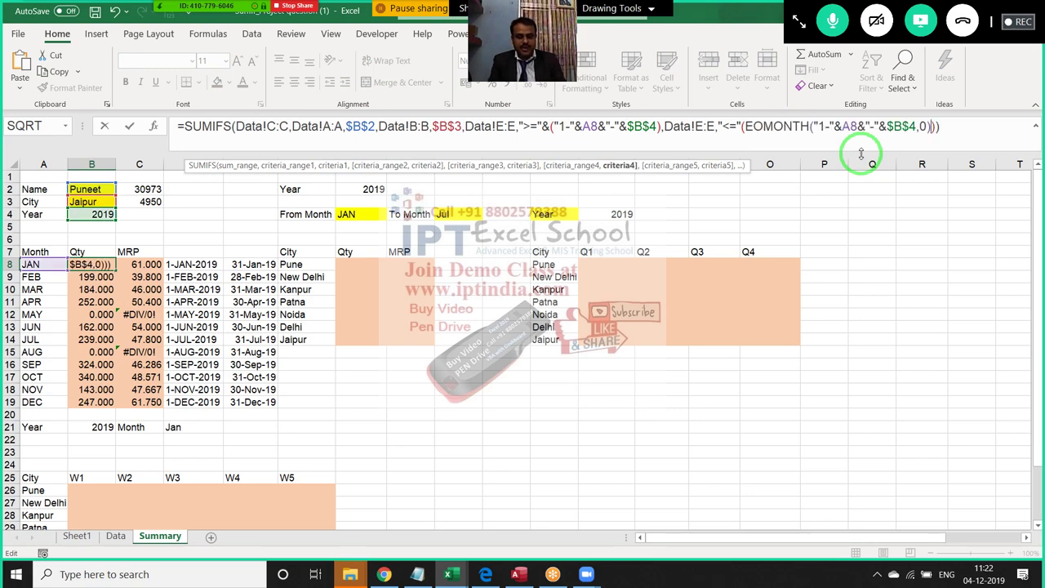
{"action": "key", "text": "Return"}
{"action": "key", "text": "Return"}
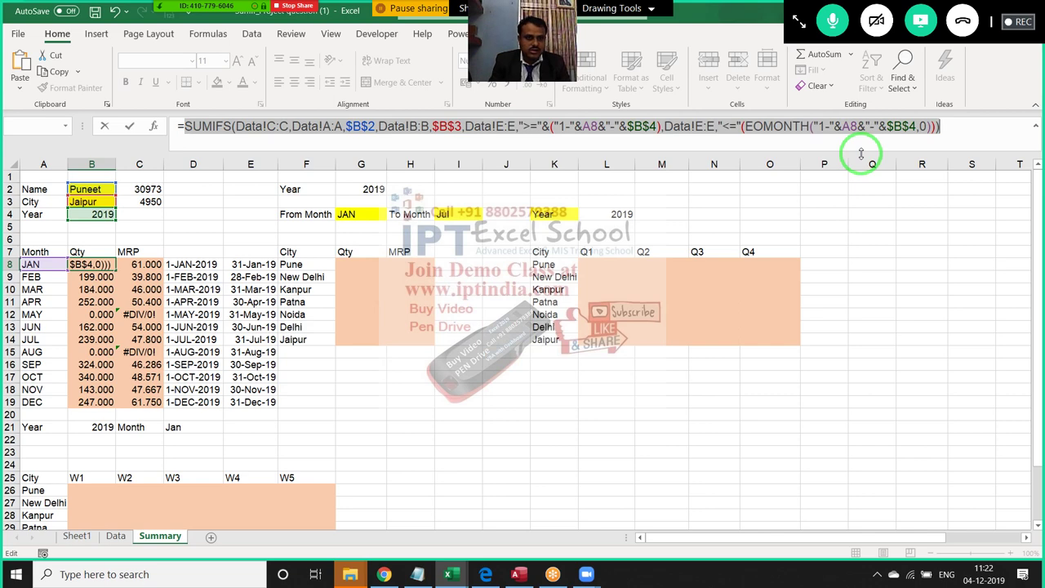
{"action": "key", "text": "Return"}
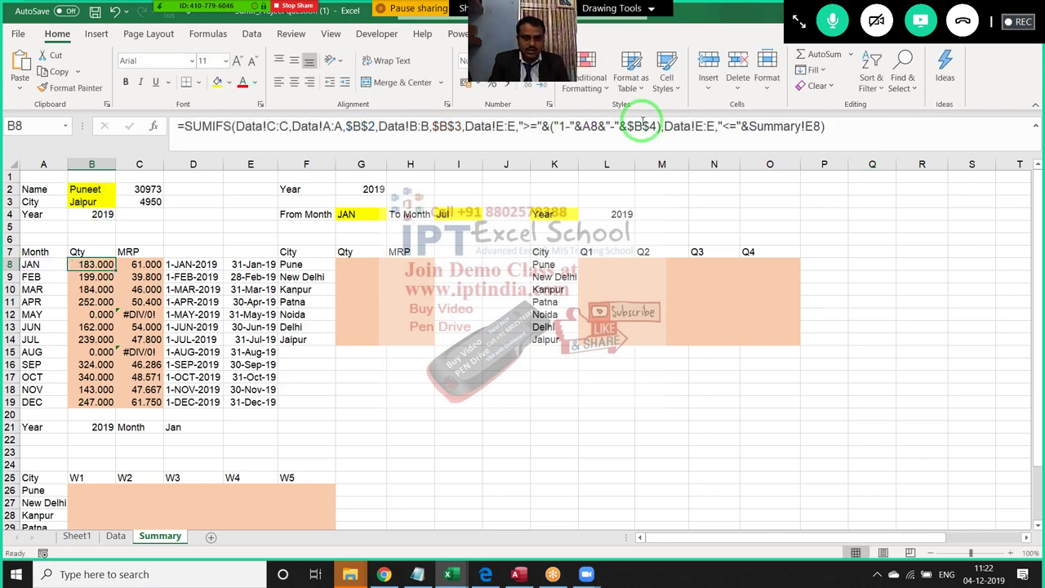
Replace Summary!E8 in B8 with EOMONTH("1-"&A8&"-"&$B$4,0), still returning 183.000.
{"action": "left_click", "coordinate": [779, 127]}
{"action": "left_click_drag", "start_coordinate": [778, 126], "coordinate": [819, 126]}
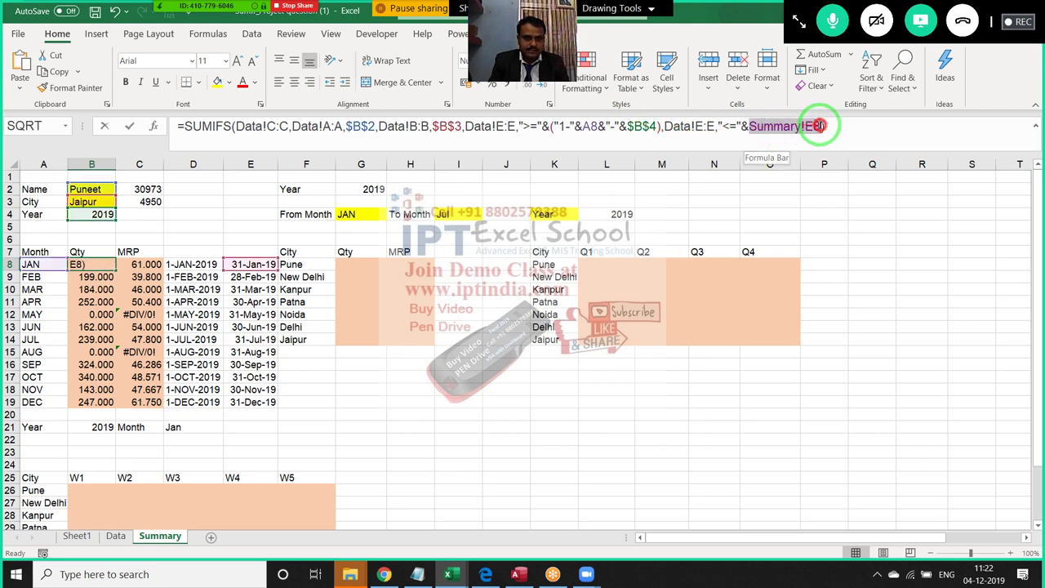
{"action": "key", "text": "Delete"}
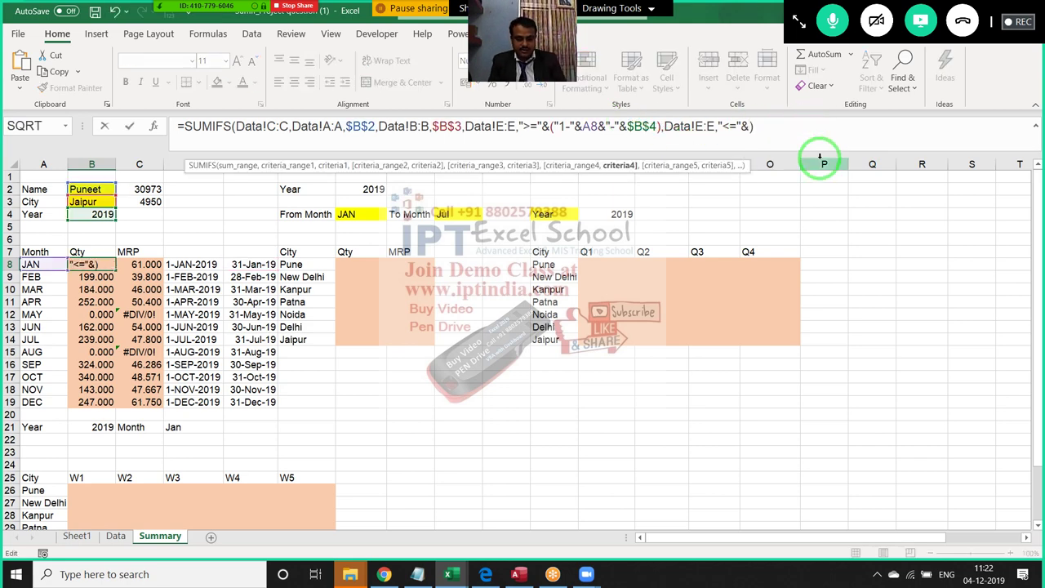
{"action": "type", "text": "("}
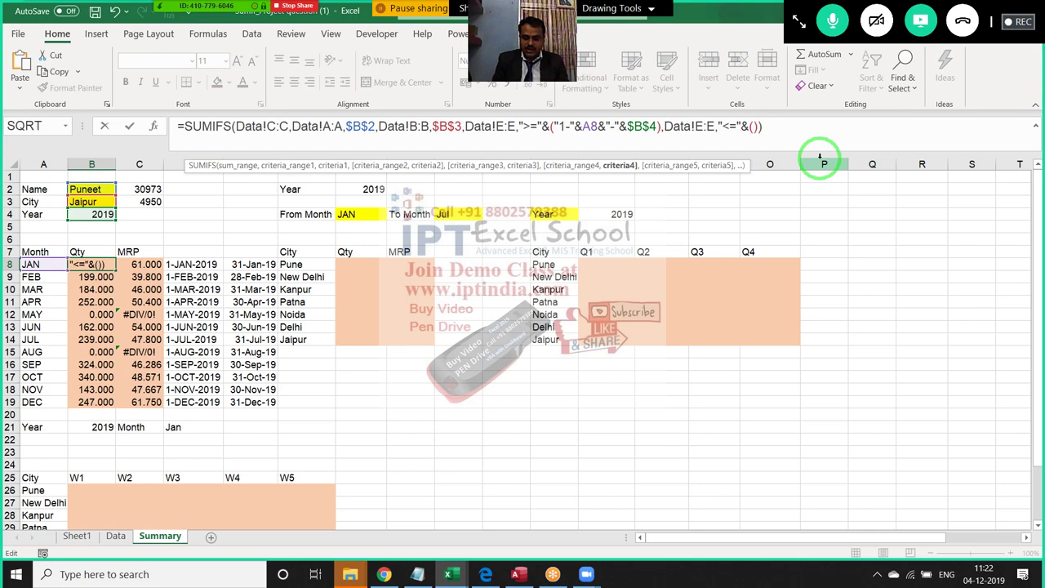
{"action": "type", "text": "EOMONTH(\"1-\"&A8&\"-\"&$B$4,0)"}
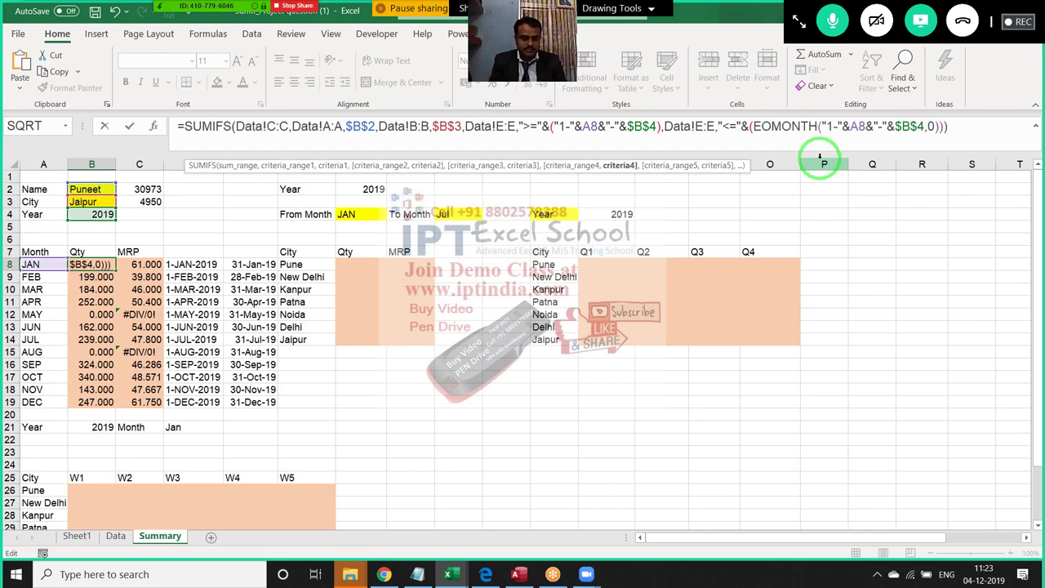
{"action": "key", "text": "Return"}
{"action": "key", "text": "Up"}
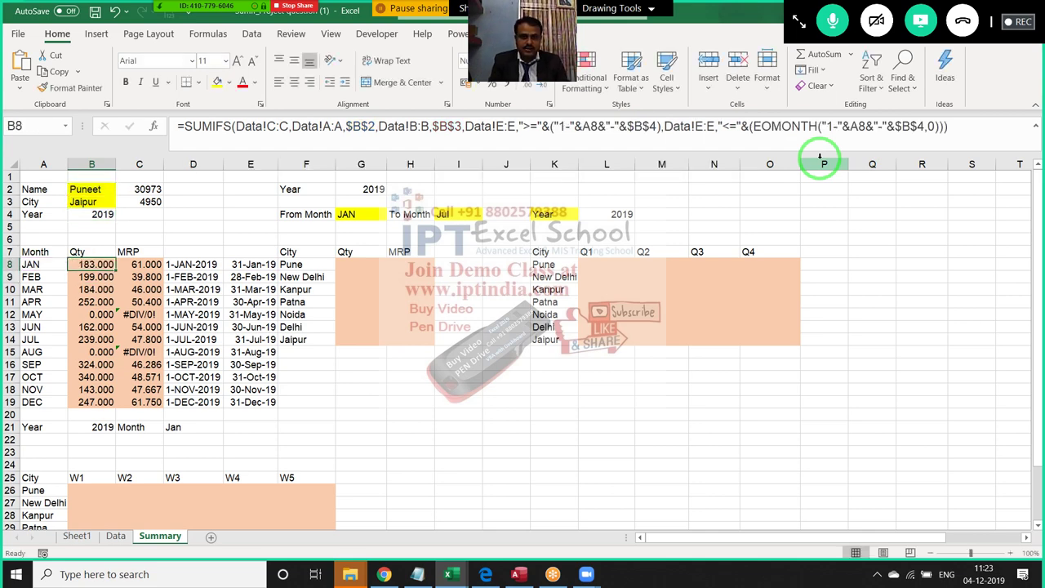
{"action": "left_click_drag", "start_coordinate": [20, 572], "coordinate": [817, 114]}
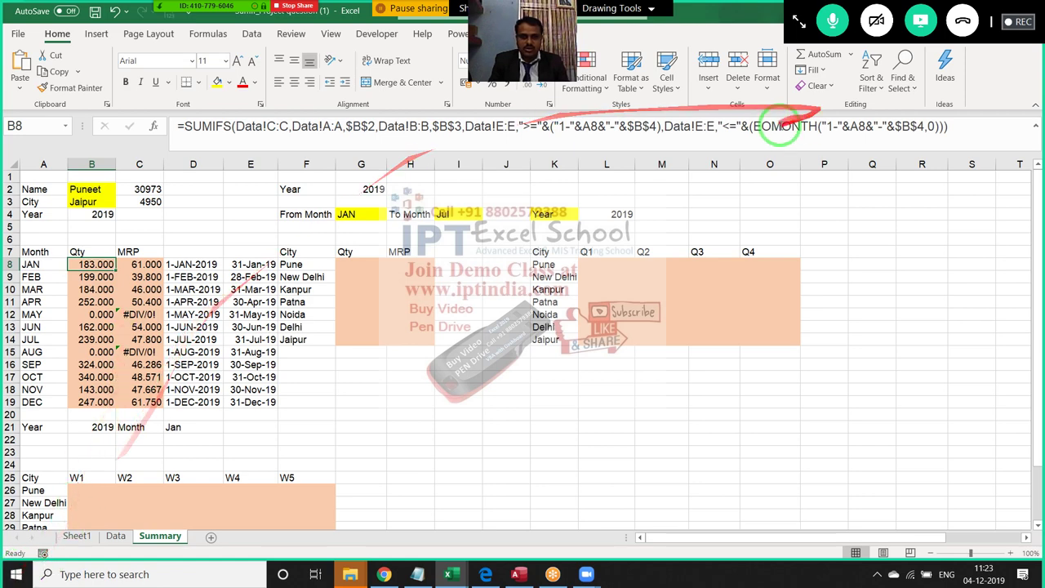
{"action": "left_click", "coordinate": [593, 124]}
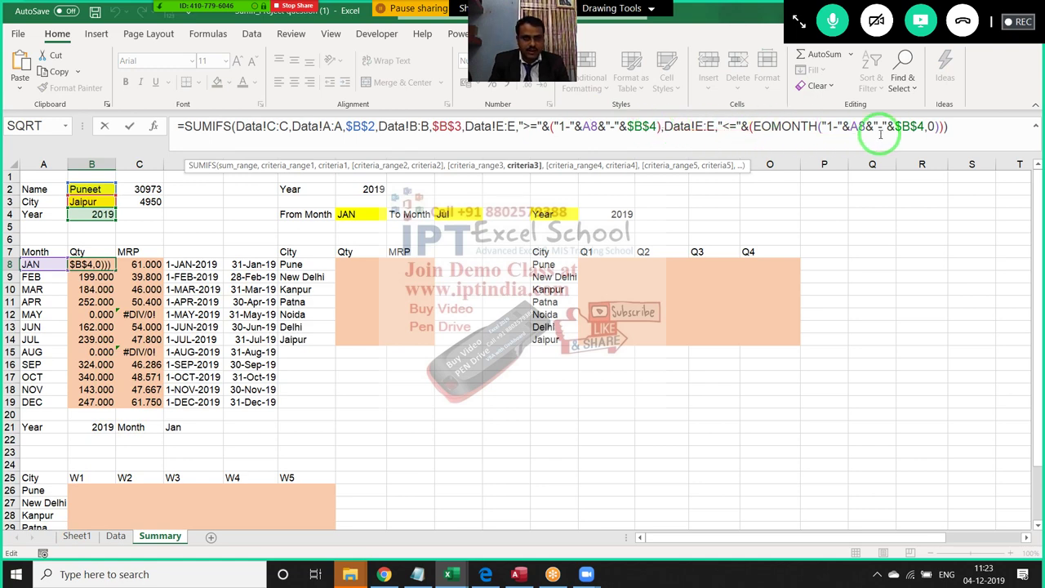
{"action": "key", "text": "Return"}
{"action": "key", "text": "Up"}
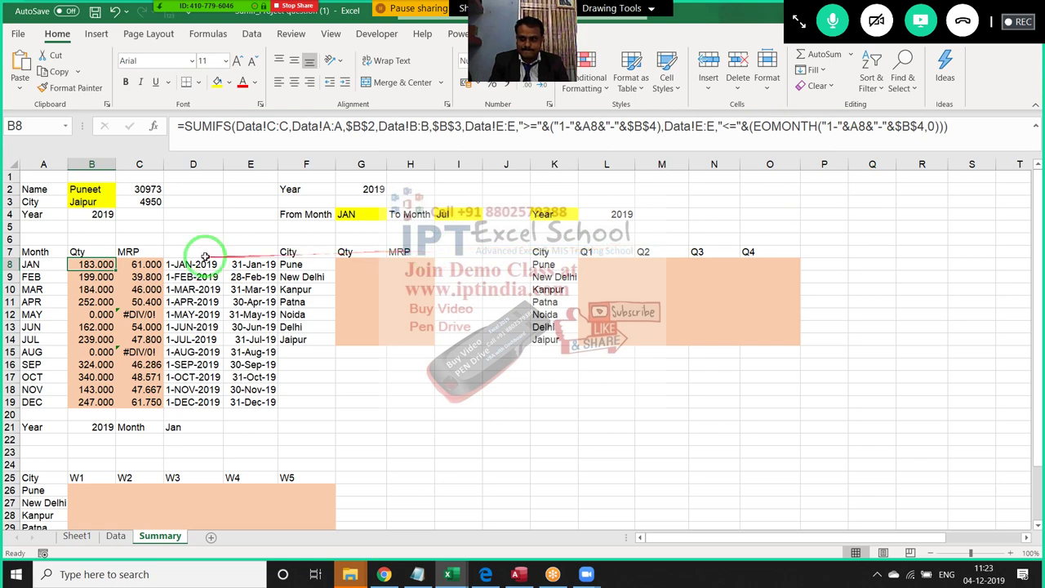
Fill B8's month-based SUMIFS down through B19 and recheck B8.
{"action": "double_click", "coordinate": [106, 271], "text": "shift"}
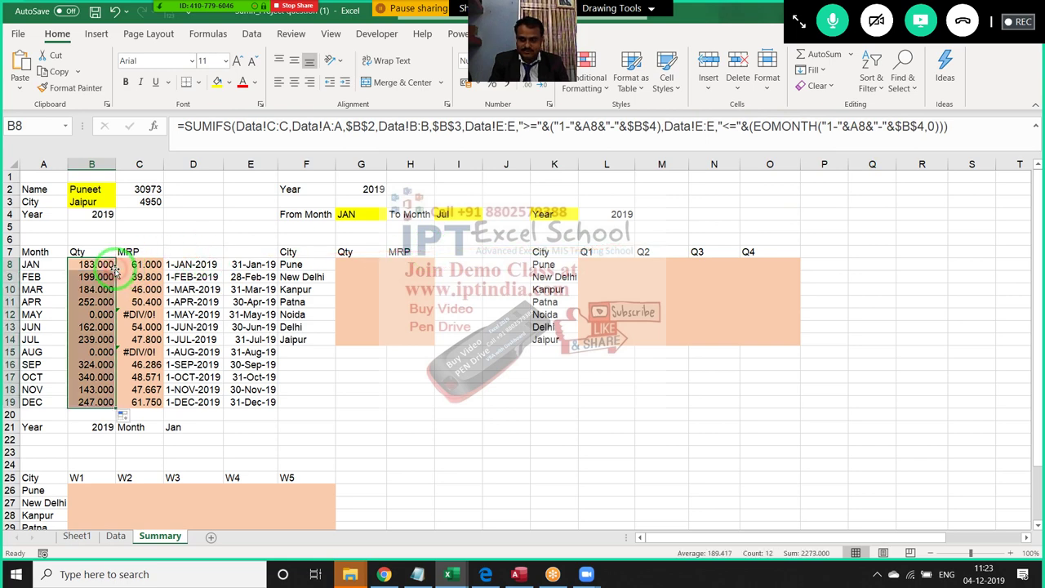
{"action": "double_click", "coordinate": [104, 268]}
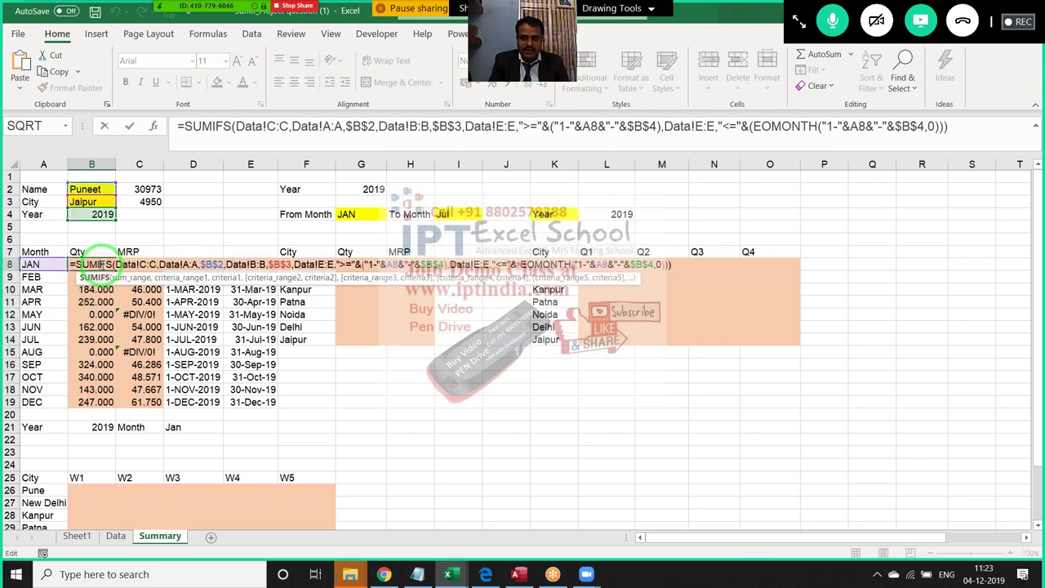
{"action": "key", "text": "ctrl+Return"}
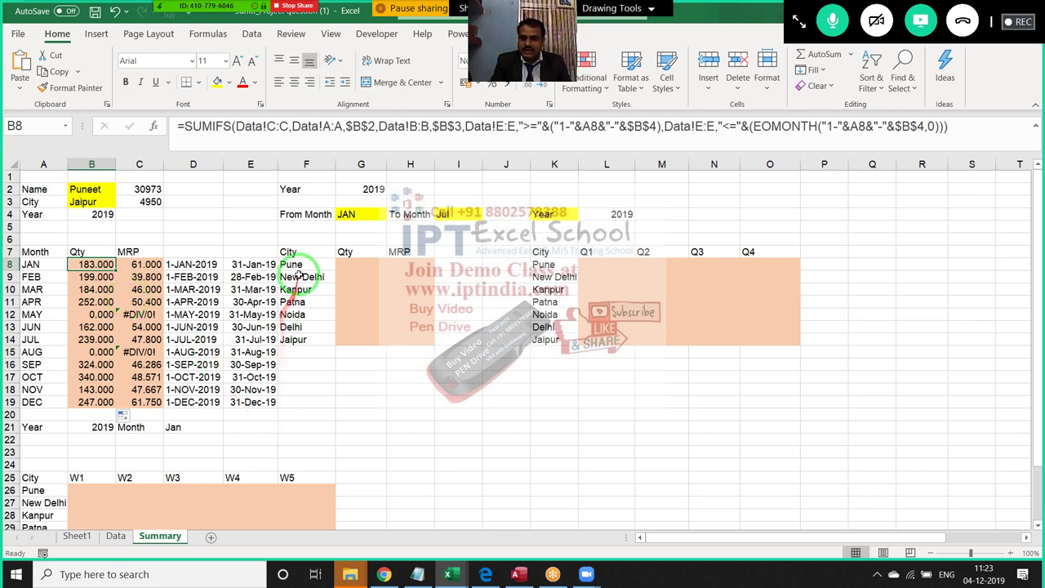
Look over the Pune–Jaipur City/Qty/MRP table and select G5 for the From date.
{"action": "left_click_drag", "start_coordinate": [293, 256], "coordinate": [412, 344]}
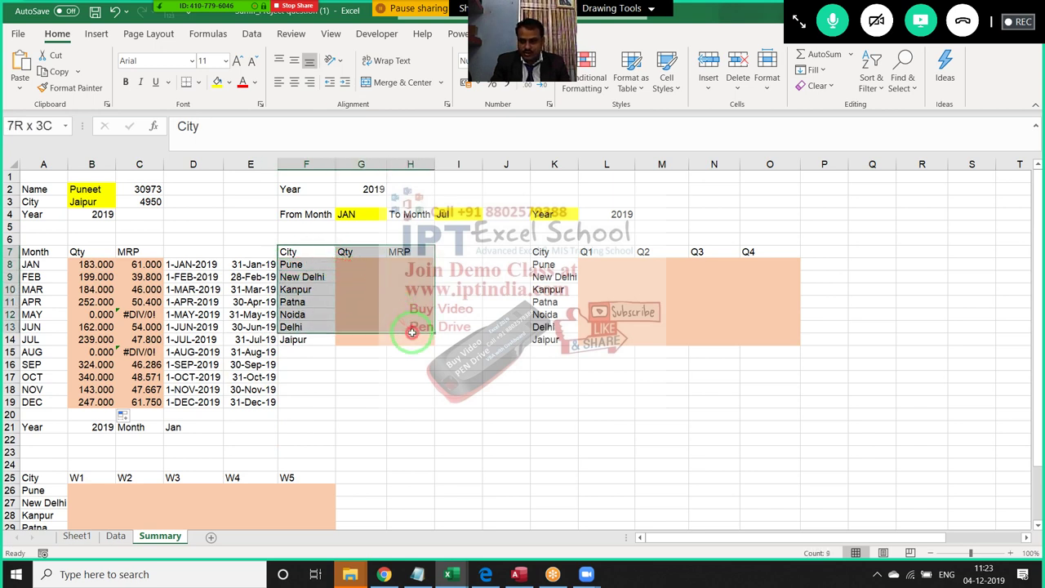
{"action": "left_click", "coordinate": [309, 264]}
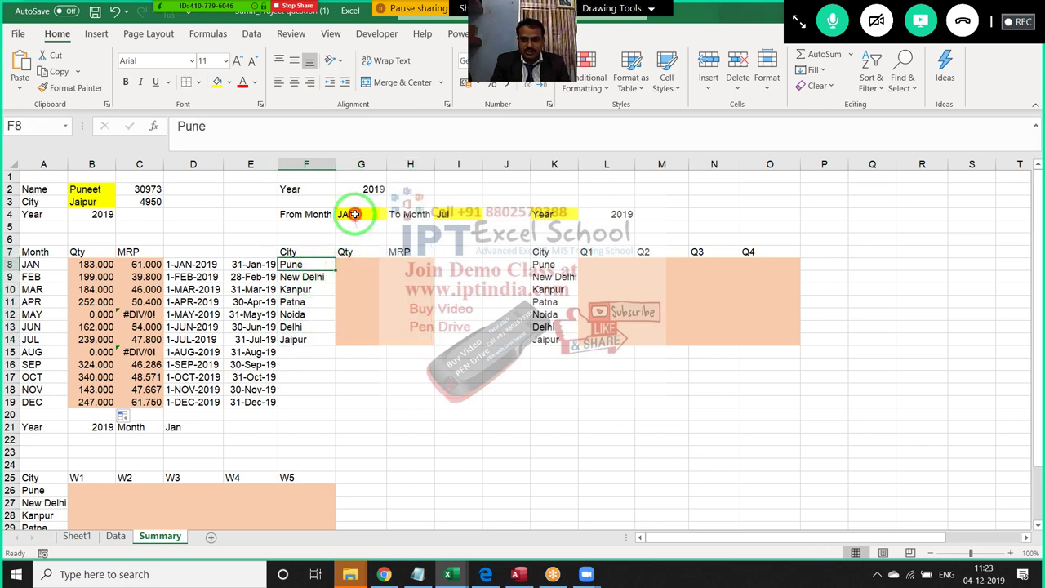
{"action": "left_click", "coordinate": [361, 230]}
{"action": "left_click", "coordinate": [458, 226]}
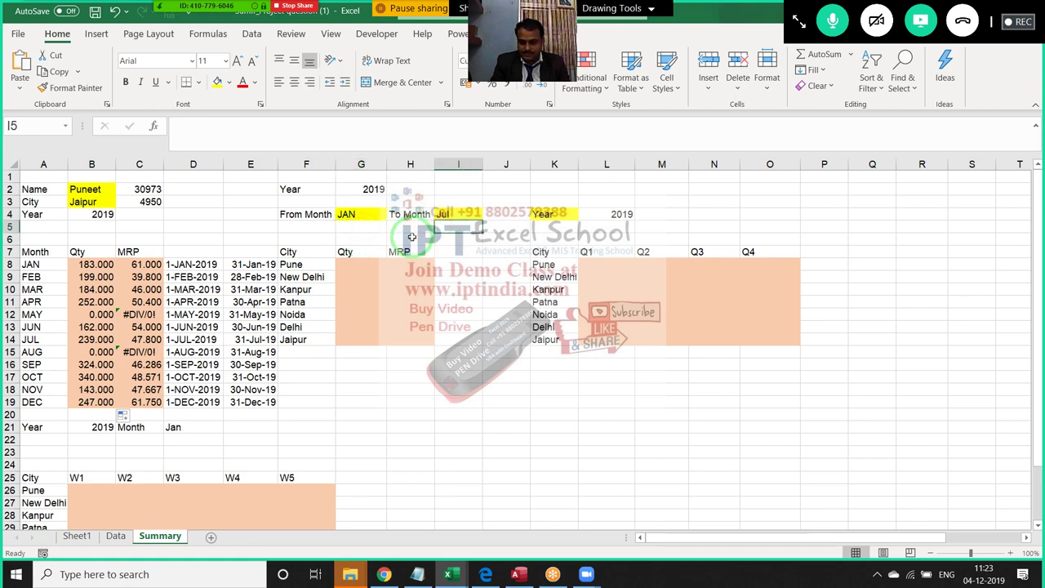
{"action": "left_click", "coordinate": [361, 225]}
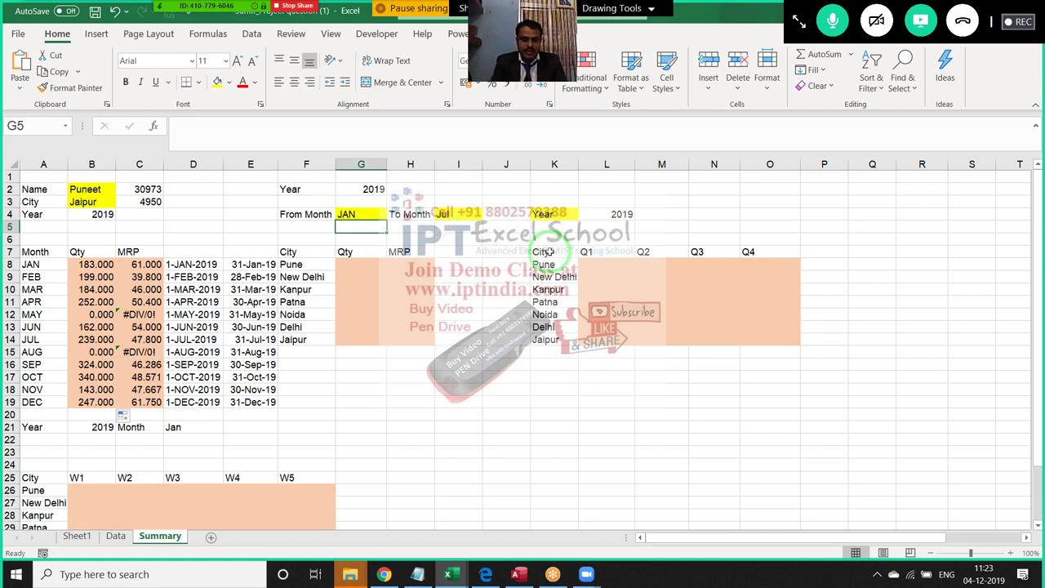
Build the From date in G5 as =G4&G2, showing 1-JAN-2019.
{"action": "type", "text": "=\"1-\"&"}
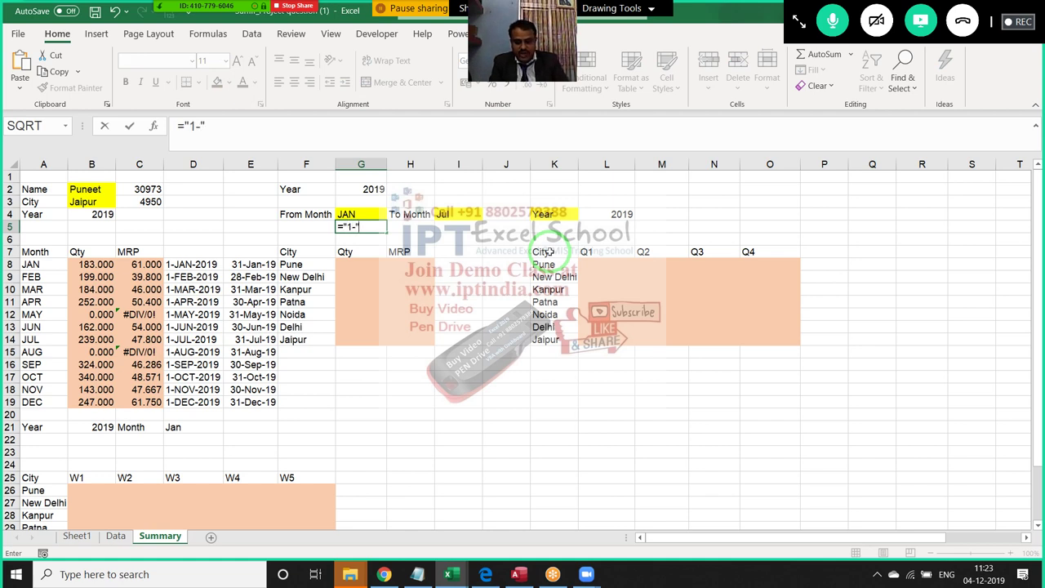
{"action": "left_click", "coordinate": [369, 214]}
{"action": "type", "text": "&\"-\"&"}
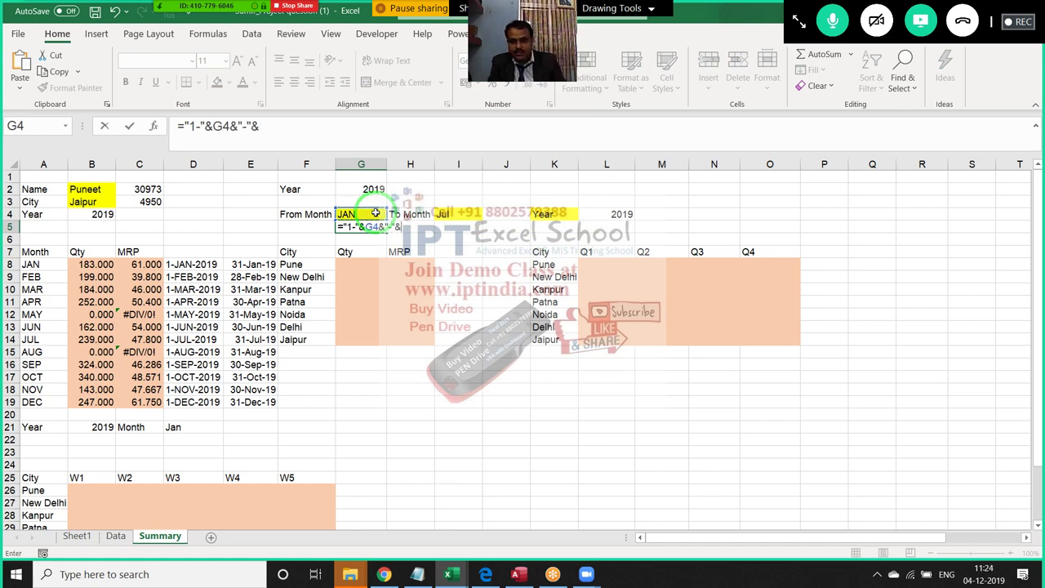
{"action": "left_click", "coordinate": [351, 189]}
{"action": "key", "text": "Return"}
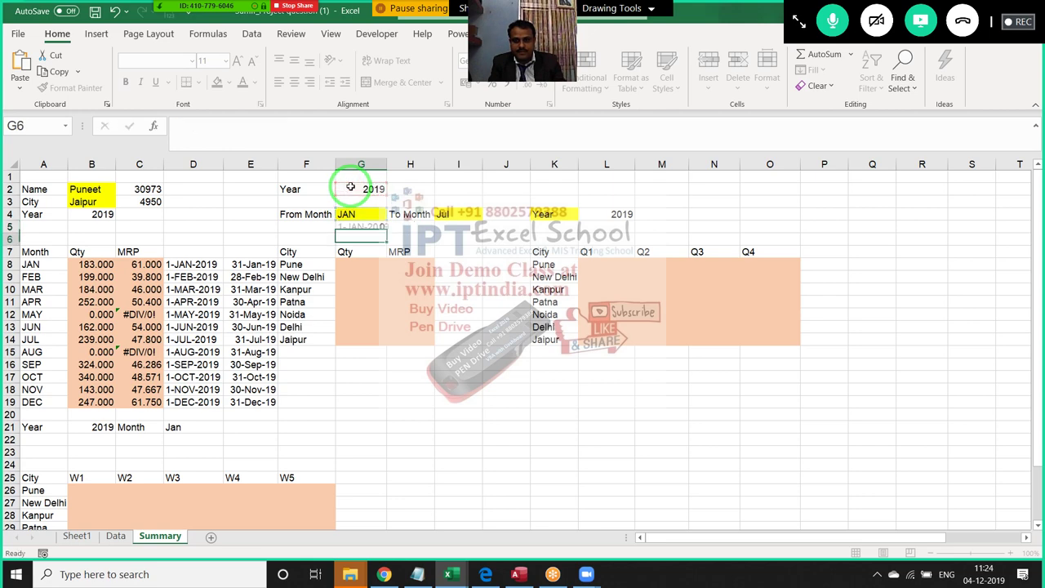
Enter =EOMONTH("1-"&I4&"-"&G2,0) in I5, adding the missing 0 argument.
{"action": "key", "text": "Up"}
{"action": "key", "text": "Right"}
{"action": "key", "text": "Right"}
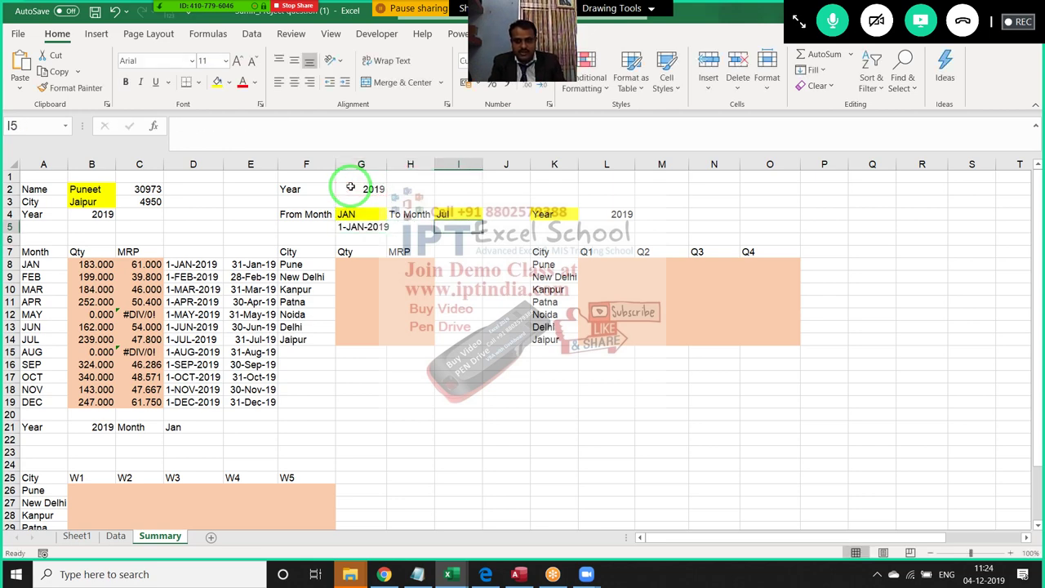
{"action": "type", "text": "="}
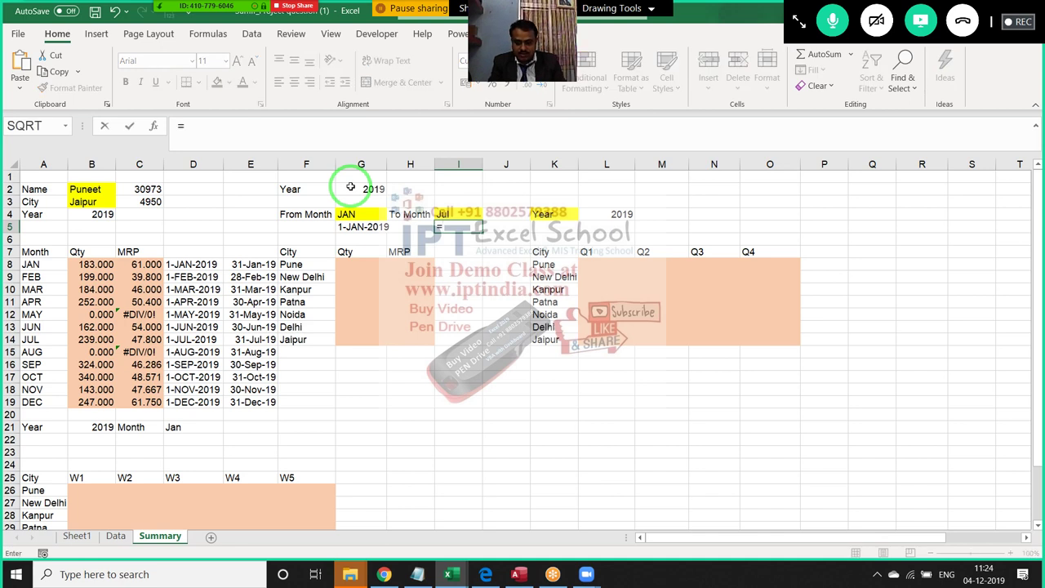
{"action": "type", "text": "eom"}
{"action": "key", "text": "Tab"}
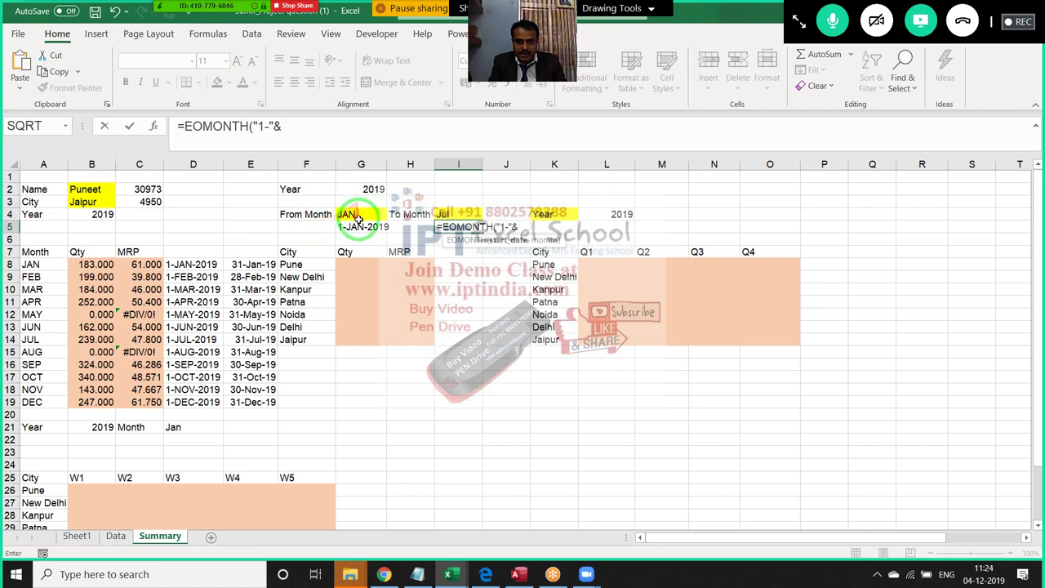
{"action": "left_click", "coordinate": [454, 213]}
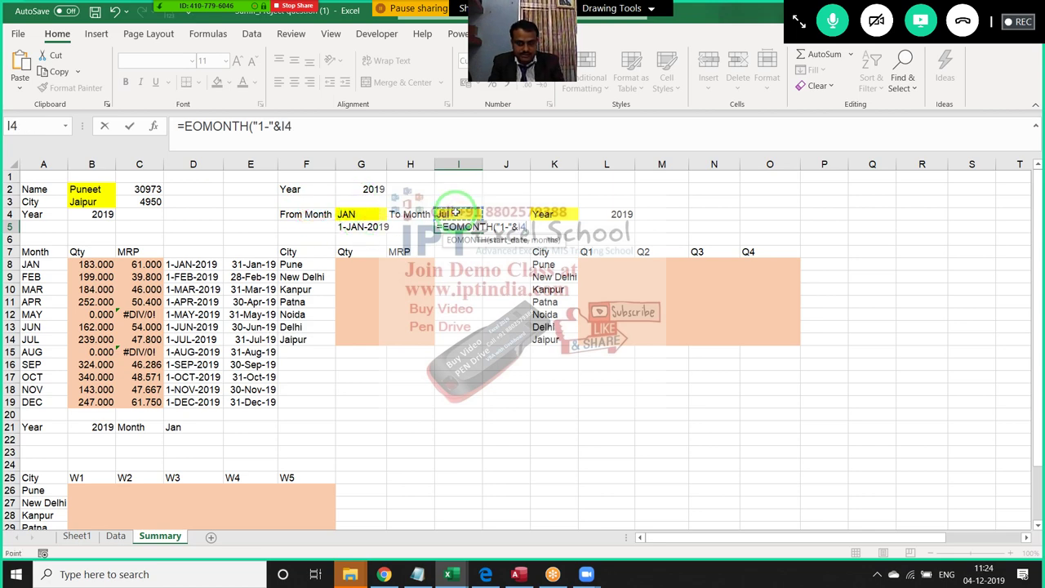
{"action": "type", "text": "&\"-\"&"}
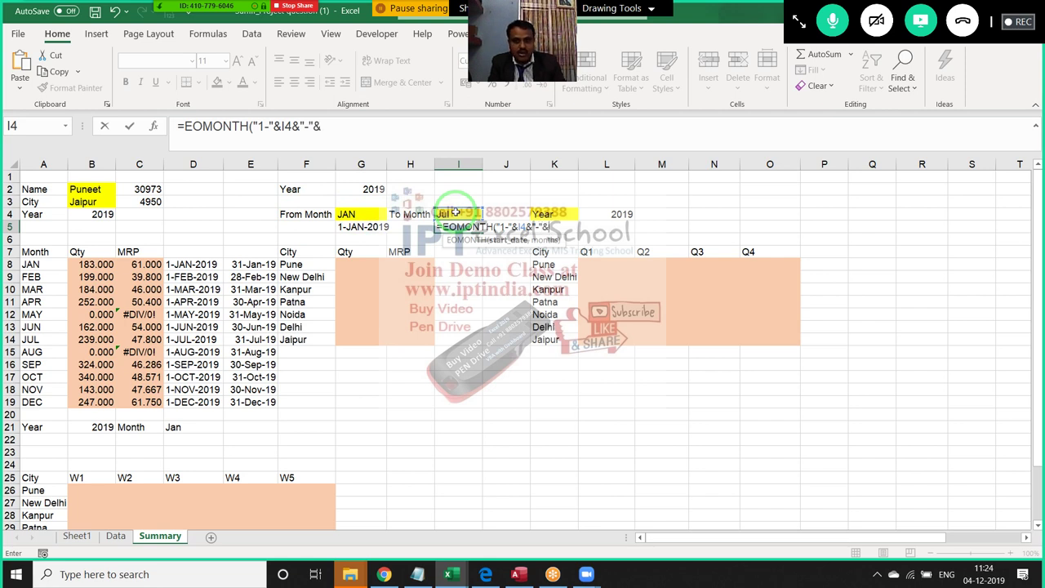
{"action": "left_click", "coordinate": [377, 190]}
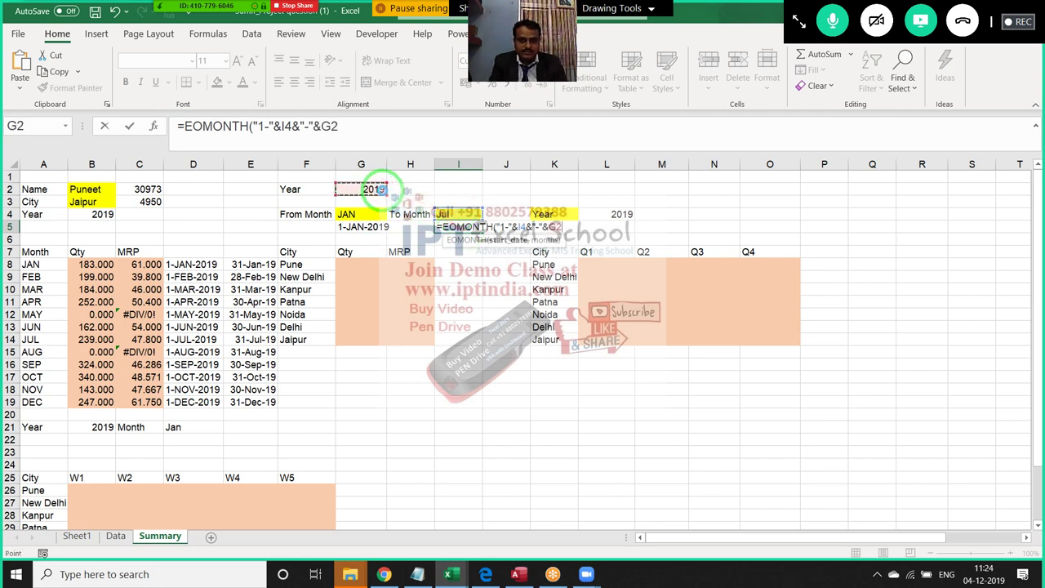
{"action": "key", "text": "Return"}
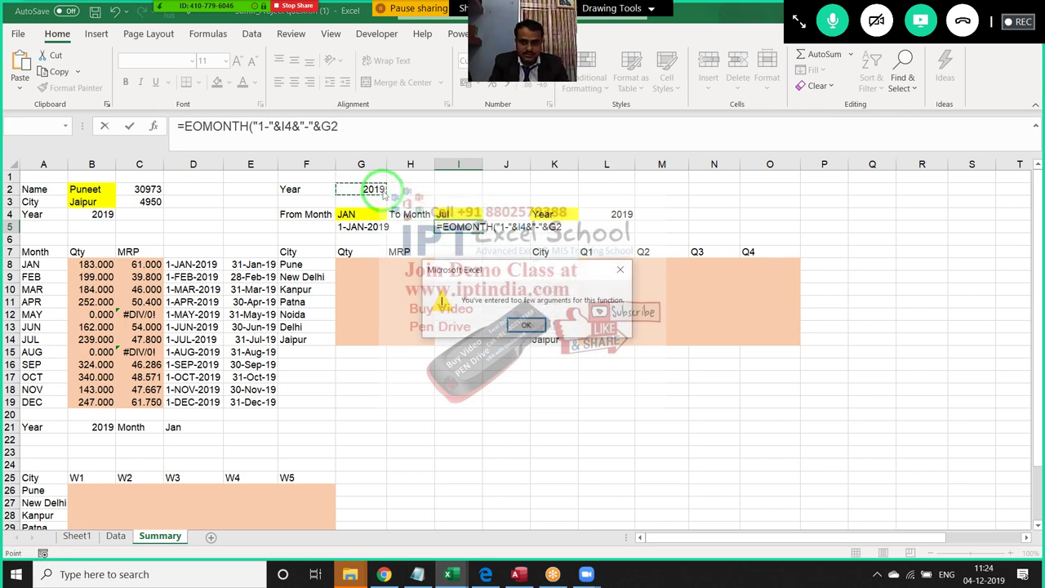
{"action": "key", "text": "Return"}
{"action": "type", "text": ","}
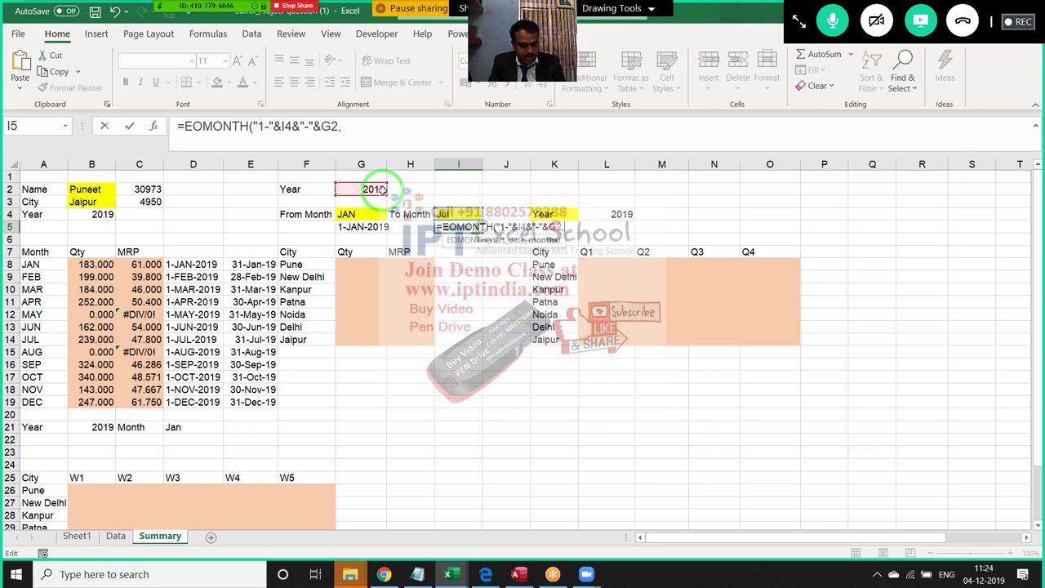
{"action": "type", "text": "0)"}
{"action": "key", "text": "Return"}
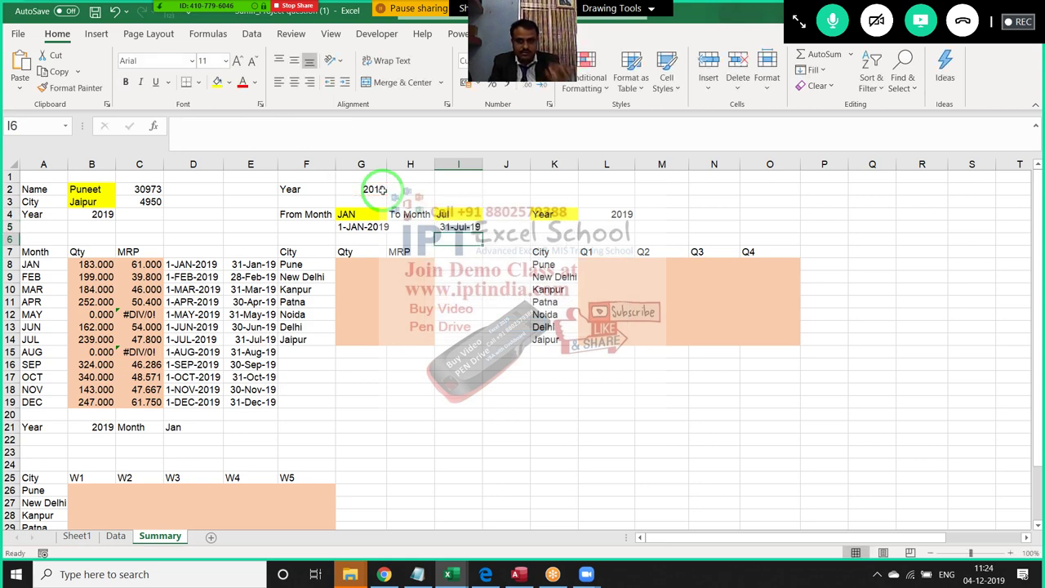
Review the G5 and I5 date formulas, then go to Pune's Qty cell G8.
{"action": "key", "text": "Up"}
{"action": "key", "text": "Left"}
{"action": "key", "text": "Left"}
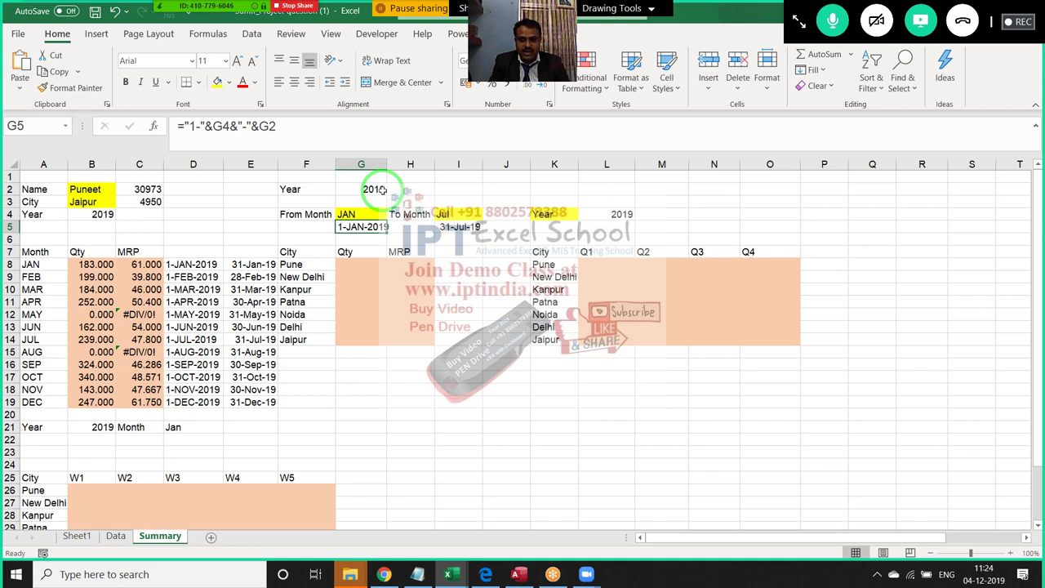
{"action": "key", "text": "Right"}
{"action": "key", "text": "Right"}
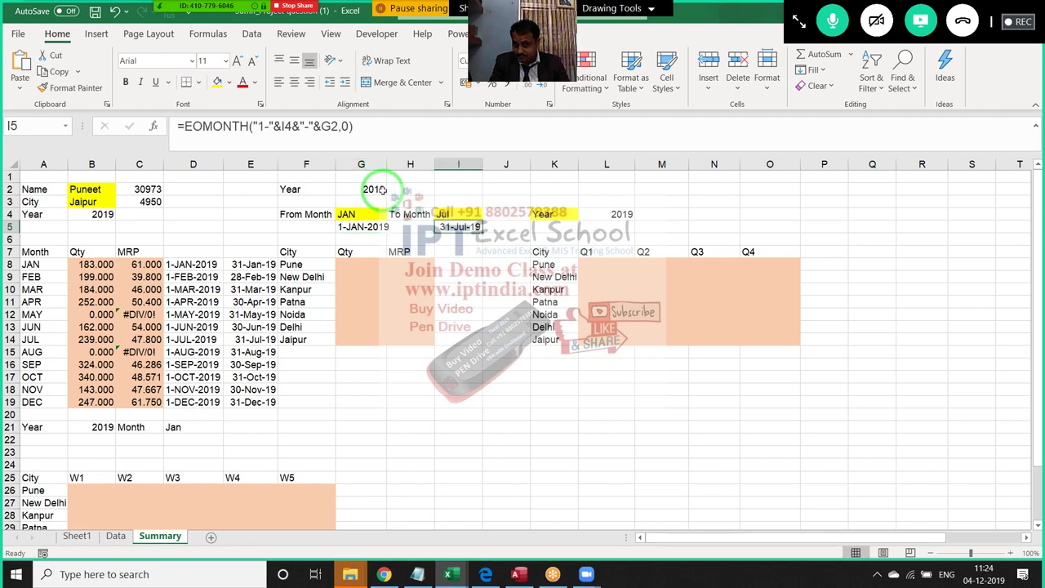
{"action": "key", "text": "Down"}
{"action": "key", "text": "Down"}
{"action": "key", "text": "Down"}
{"action": "key", "text": "Left"}
{"action": "key", "text": "Left"}
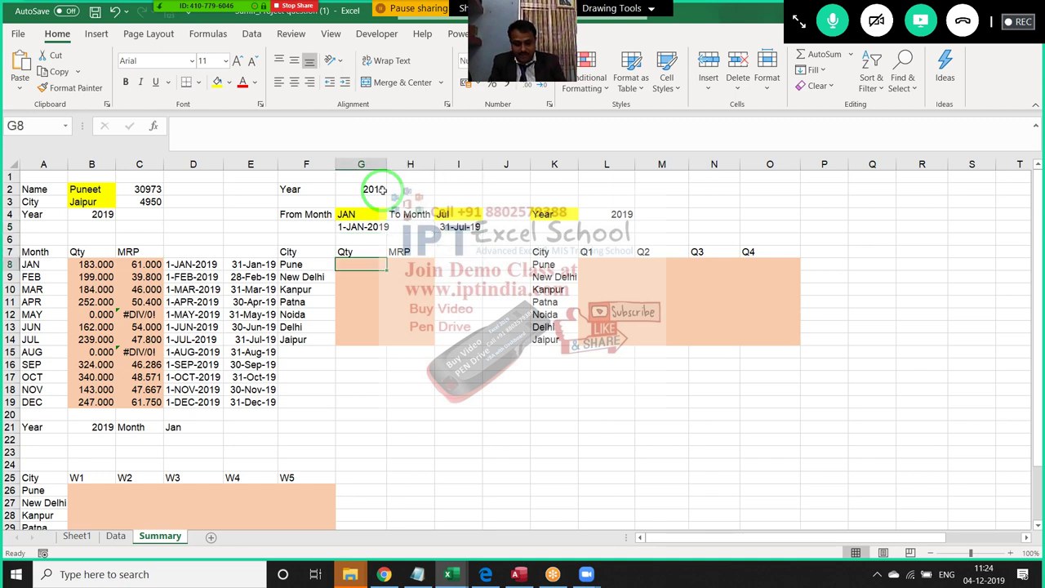
Start G8's SUMIFS summing Data!C:C where Data!B:B matches Pune in Summary!F8.
{"action": "type", "text": "=sum"}
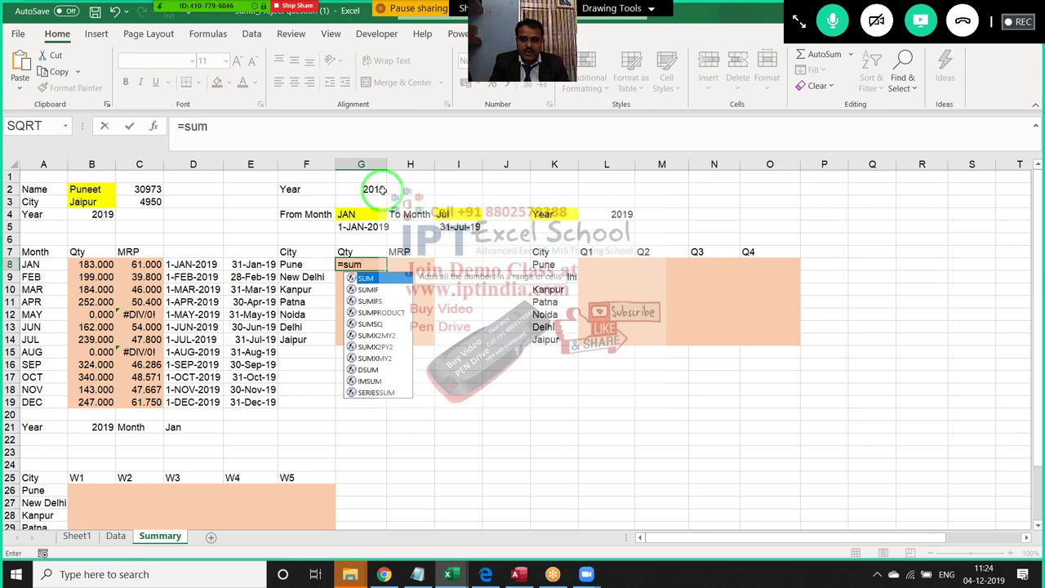
{"action": "key", "text": "Down"}
{"action": "key", "text": "Down"}
{"action": "key", "text": "Tab"}
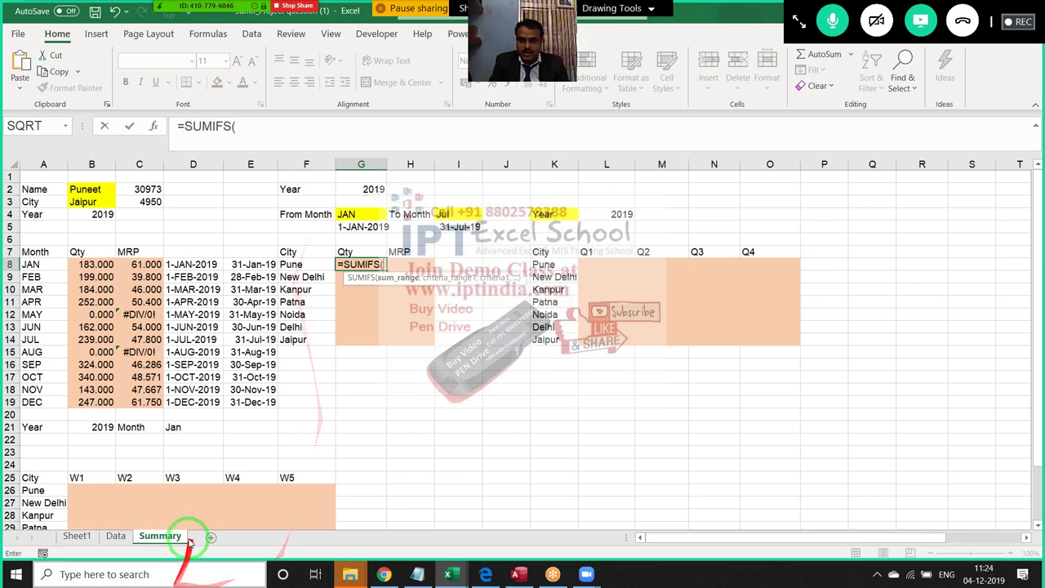
{"action": "left_click_drag", "start_coordinate": [159, 539], "coordinate": [127, 541]}
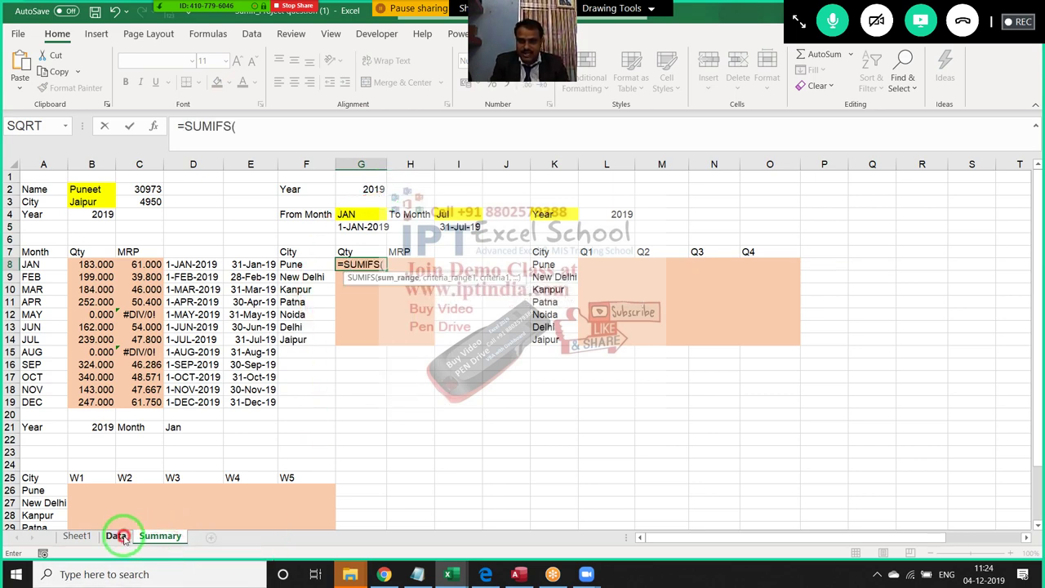
{"action": "left_click", "coordinate": [117, 537]}
{"action": "left_click", "coordinate": [165, 165]}
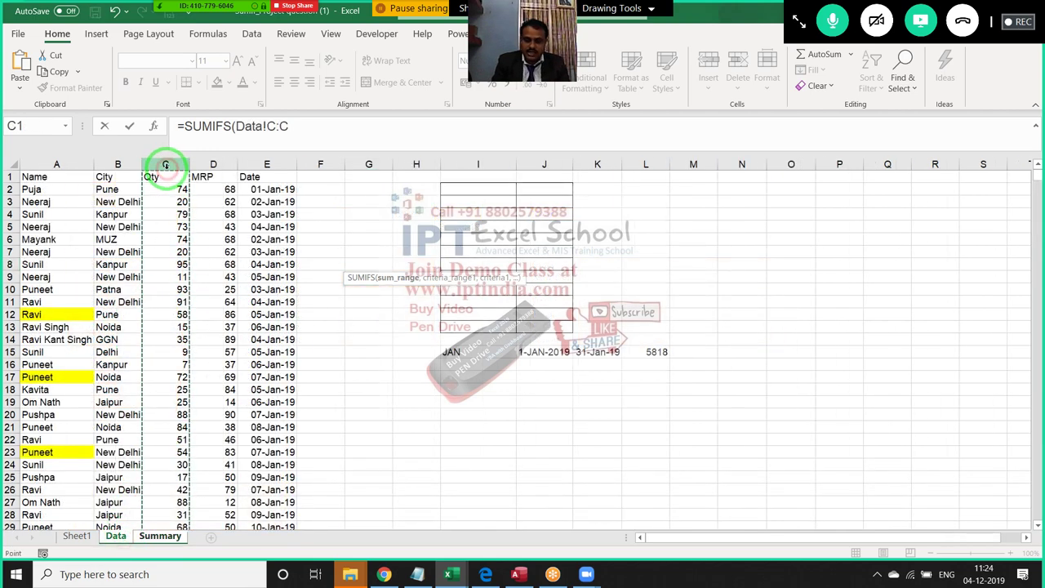
{"action": "type", "text": ","}
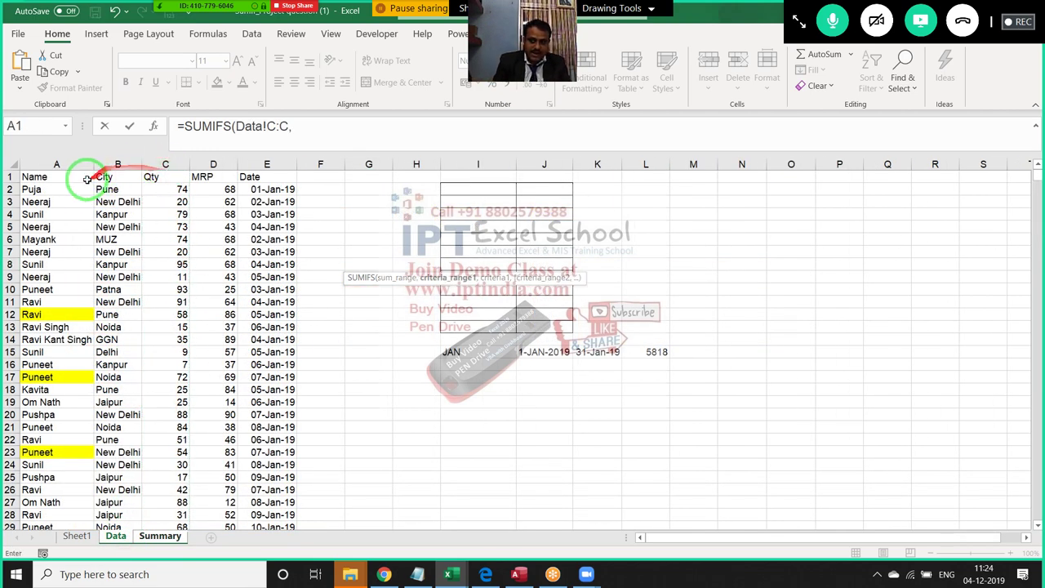
{"action": "left_click", "coordinate": [123, 165]}
{"action": "type", "text": ","}
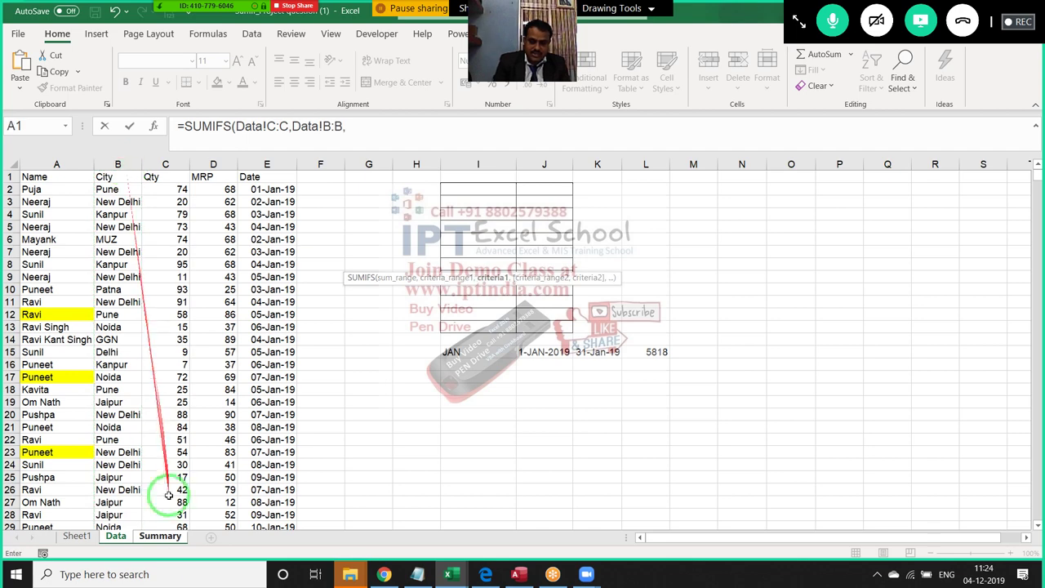
{"action": "left_click", "coordinate": [160, 536]}
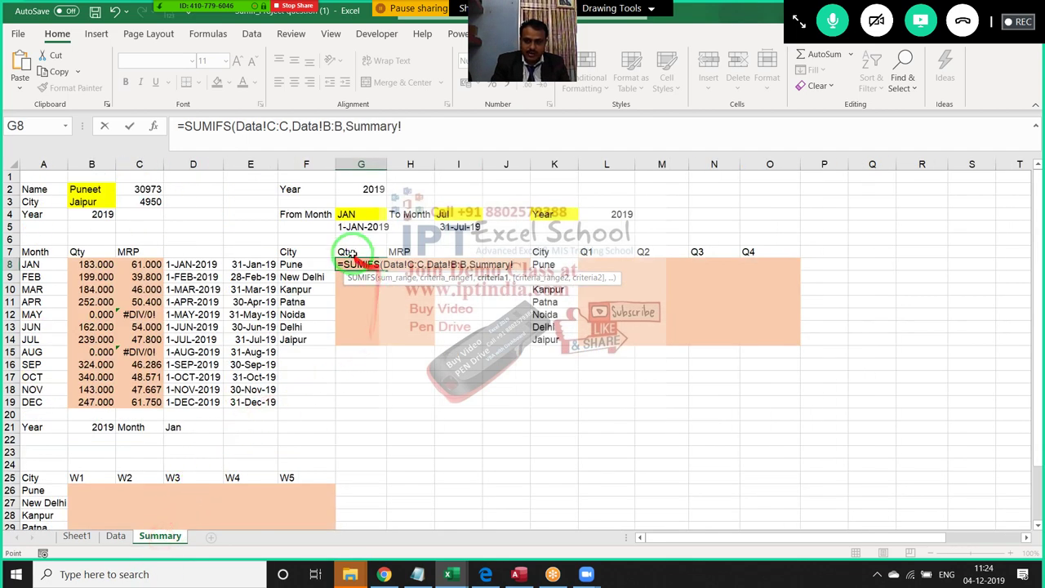
{"action": "left_click", "coordinate": [320, 265]}
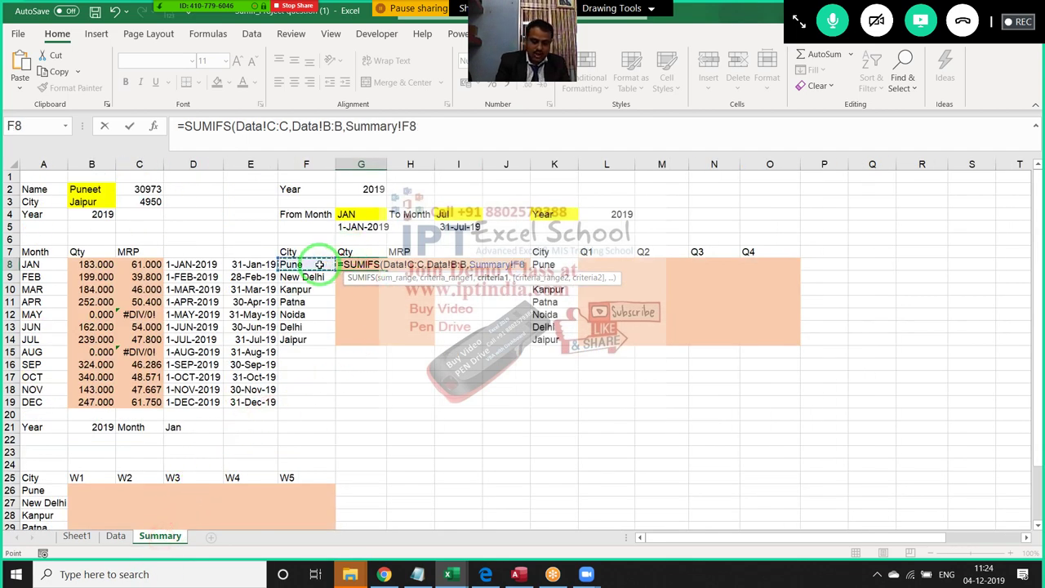
{"action": "type", "text": ","}
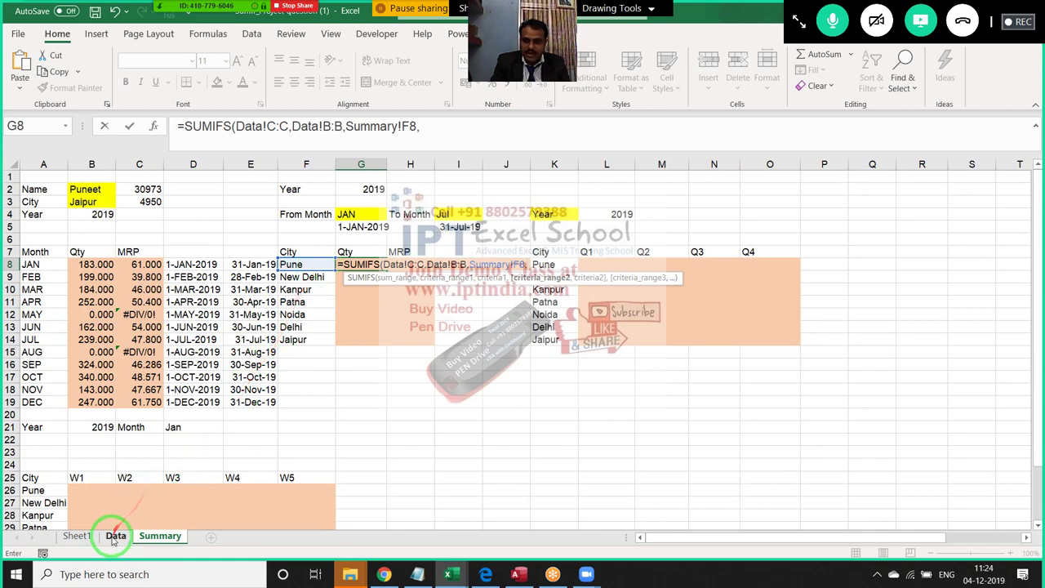
Add Data!E:E date criteria between Summary!G5 and Summary!I5, returning 7459.000.
{"action": "left_click", "coordinate": [115, 537]}
{"action": "left_click", "coordinate": [256, 164]}
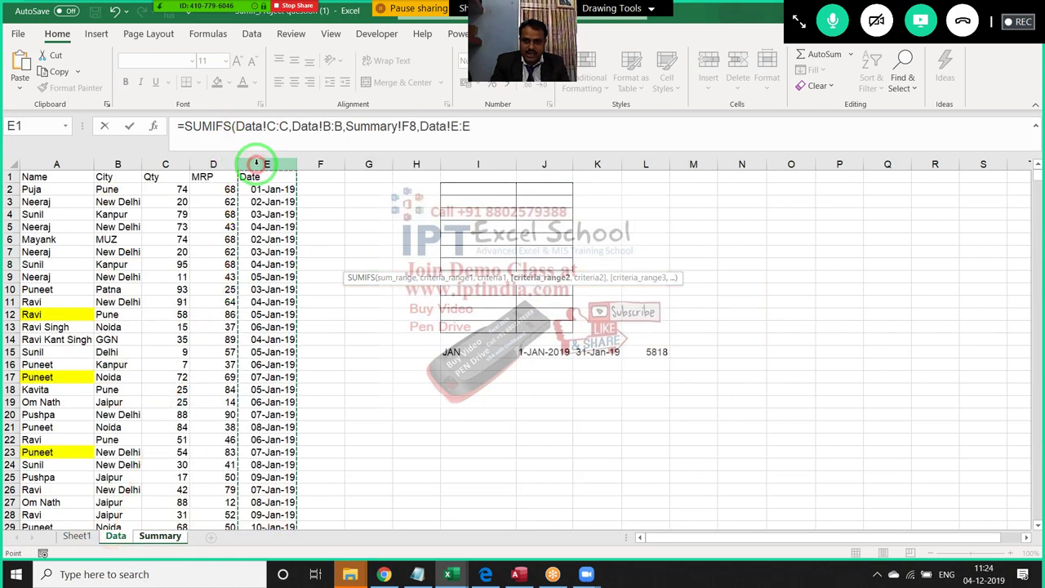
{"action": "type", "text": ",\">=\"&"}
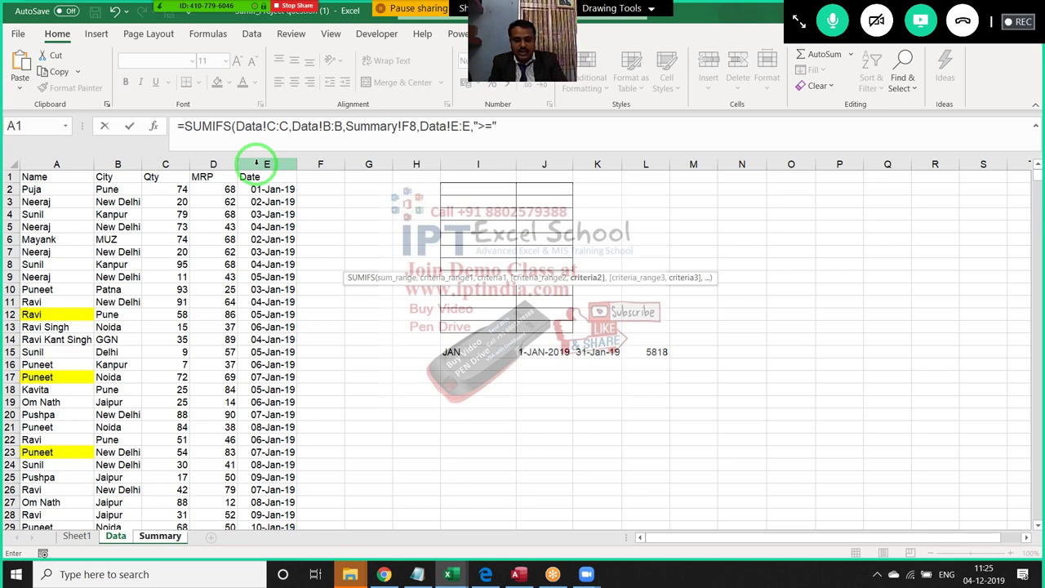
{"action": "left_click", "coordinate": [161, 536]}
{"action": "left_click", "coordinate": [361, 227]}
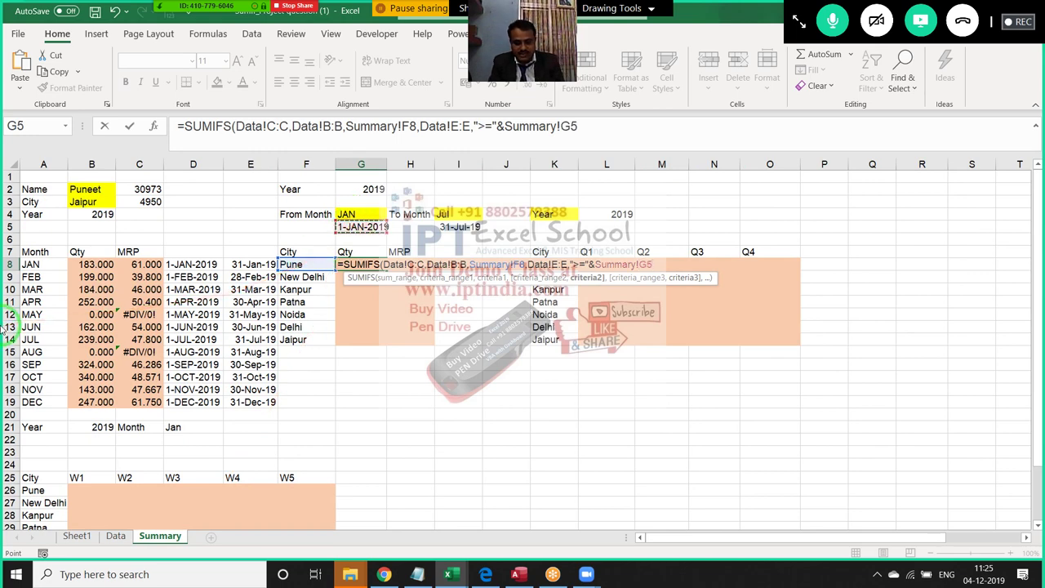
{"action": "type", "text": ","}
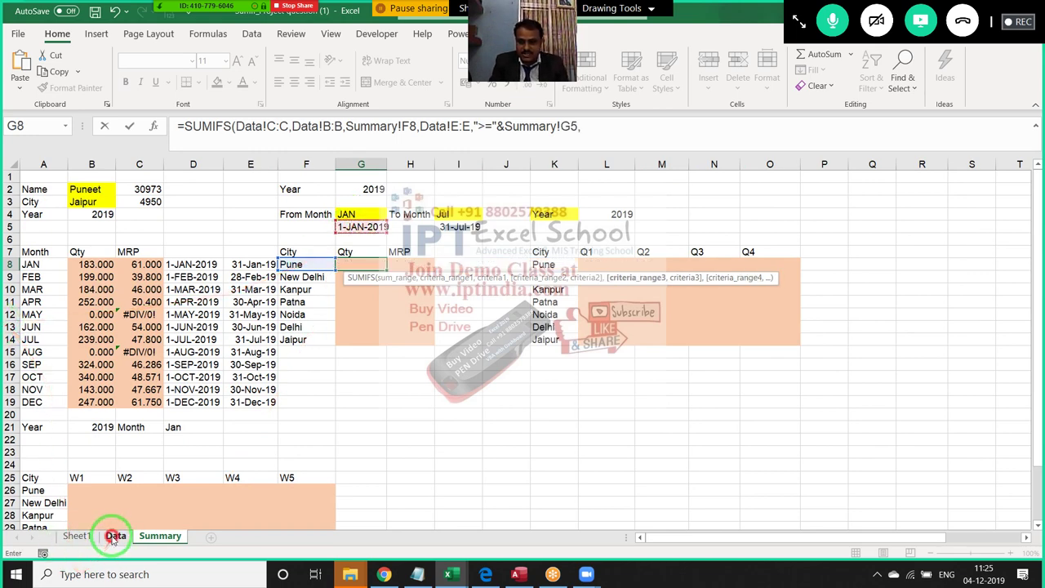
{"action": "left_click", "coordinate": [115, 536]}
{"action": "left_click", "coordinate": [268, 164]}
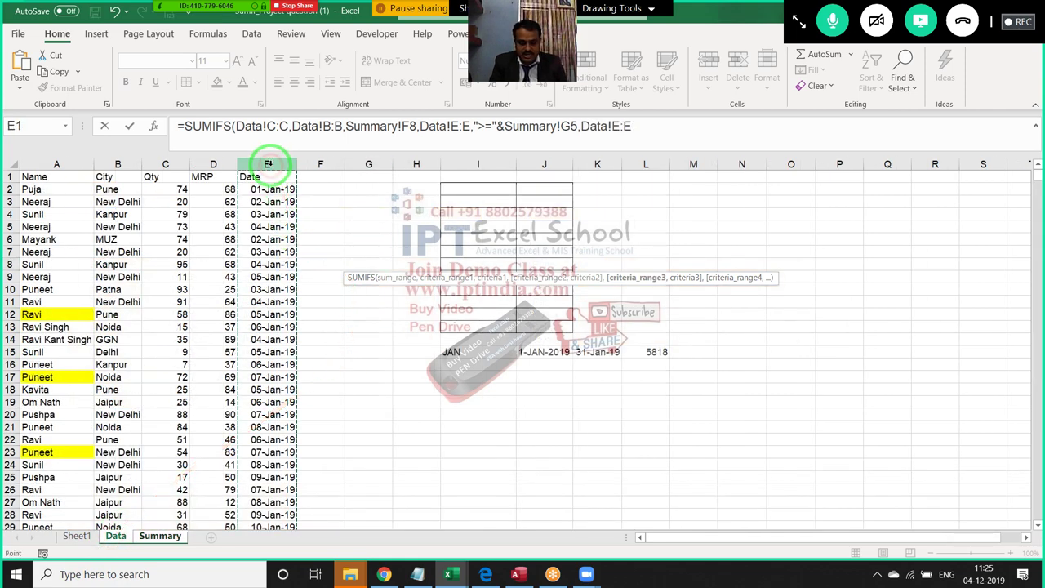
{"action": "type", "text": ",\"<=\"&"}
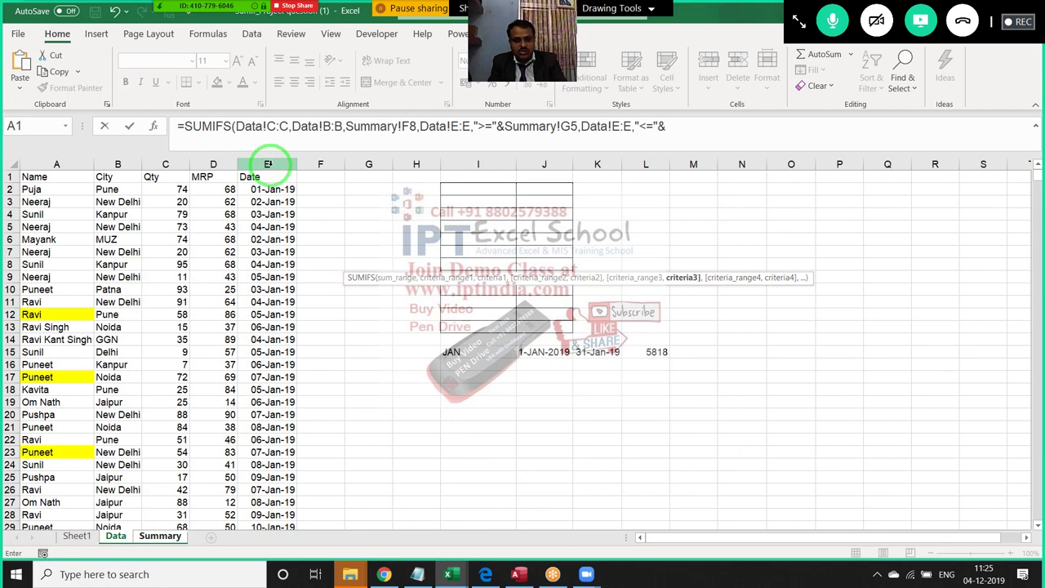
{"action": "left_click", "coordinate": [159, 536]}
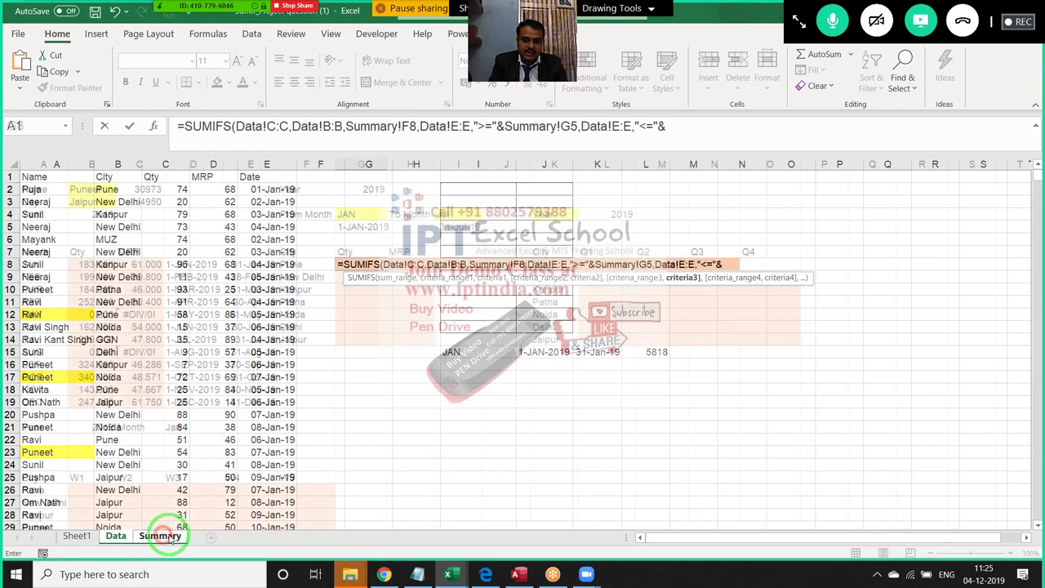
{"action": "left_click", "coordinate": [448, 226]}
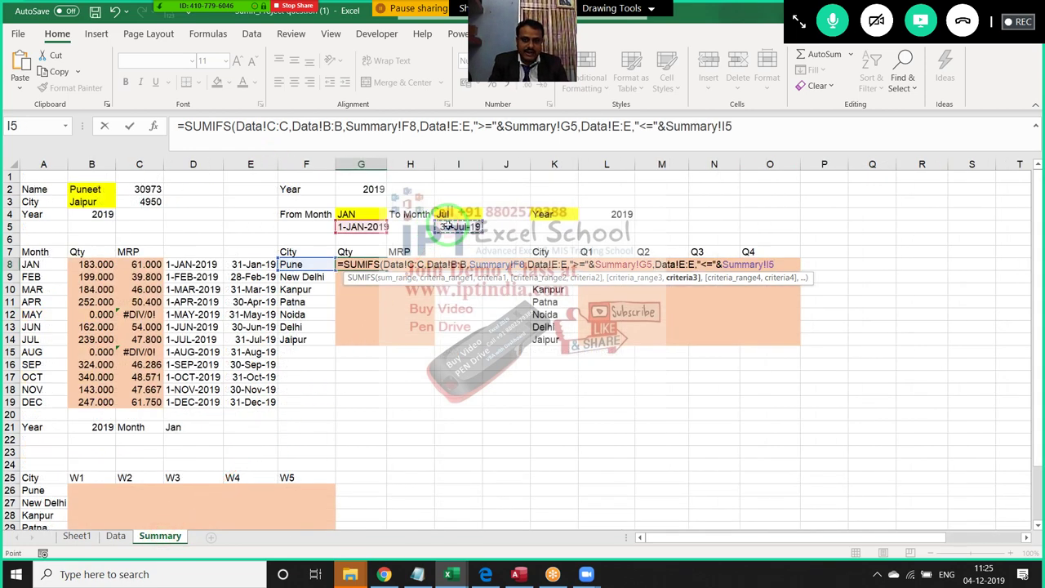
{"action": "key", "text": "Return"}
{"action": "key", "text": "Up"}
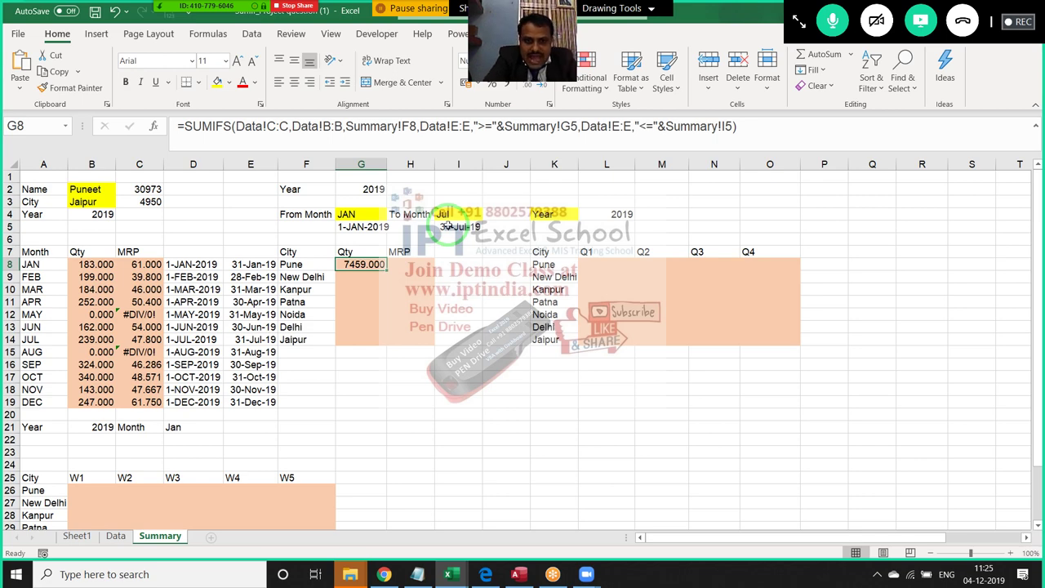
{"action": "left_click", "coordinate": [545, 265]}
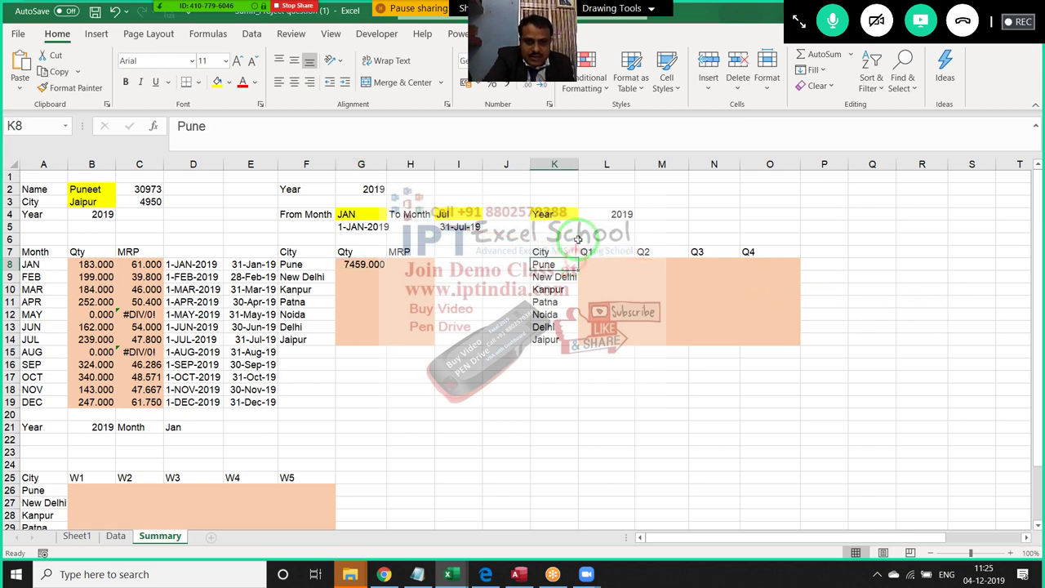
{"action": "left_click", "coordinate": [599, 241]}
{"action": "left_click", "coordinate": [604, 227]}
{"action": "left_click", "coordinate": [669, 227]}
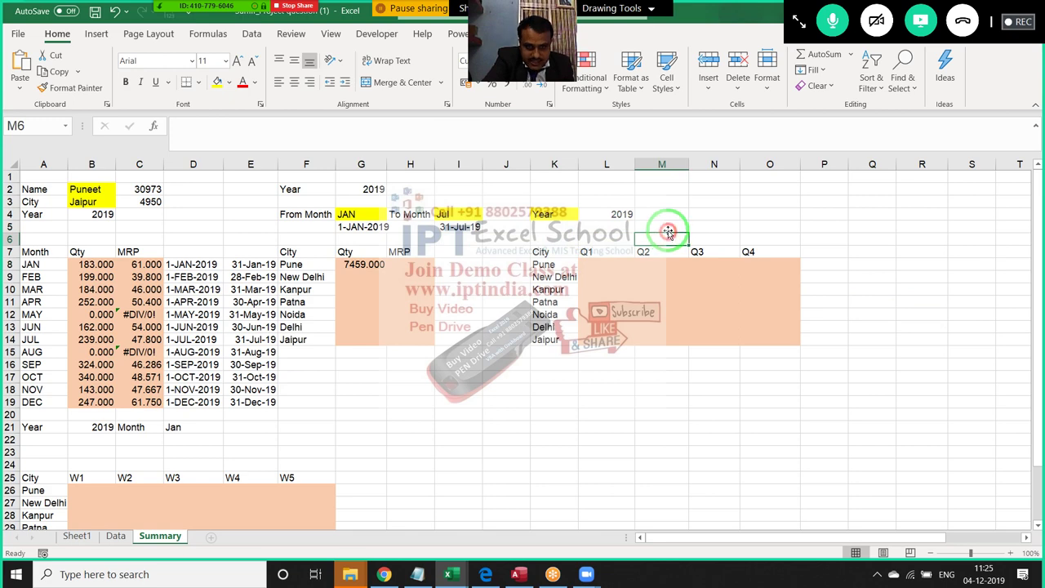
{"action": "scroll", "coordinate": [572, 363], "scroll_direction": "down", "scroll_amount": 2}
{"action": "left_click", "coordinate": [200, 352]}
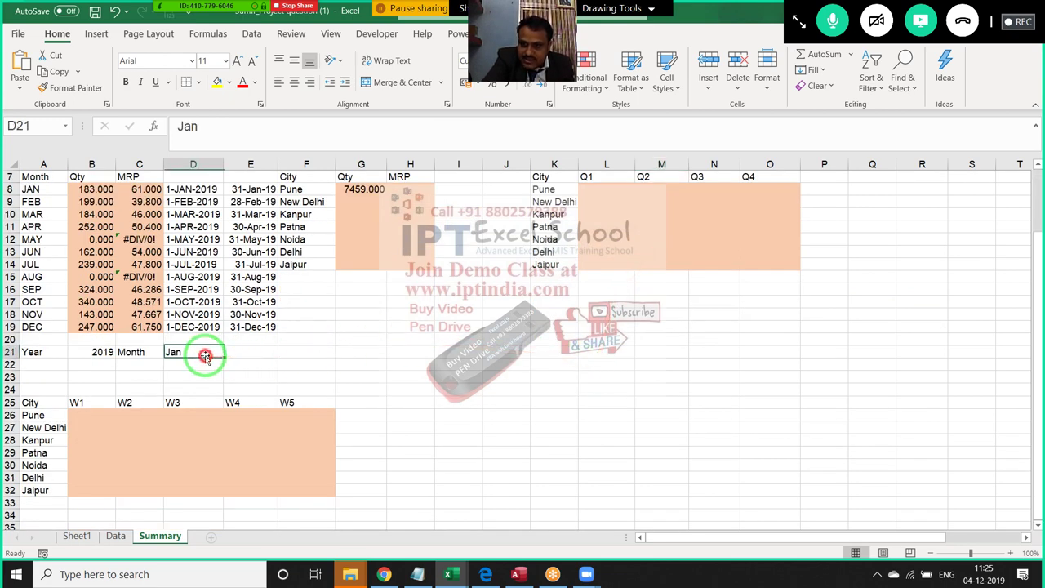
{"action": "left_click", "coordinate": [75, 390]}
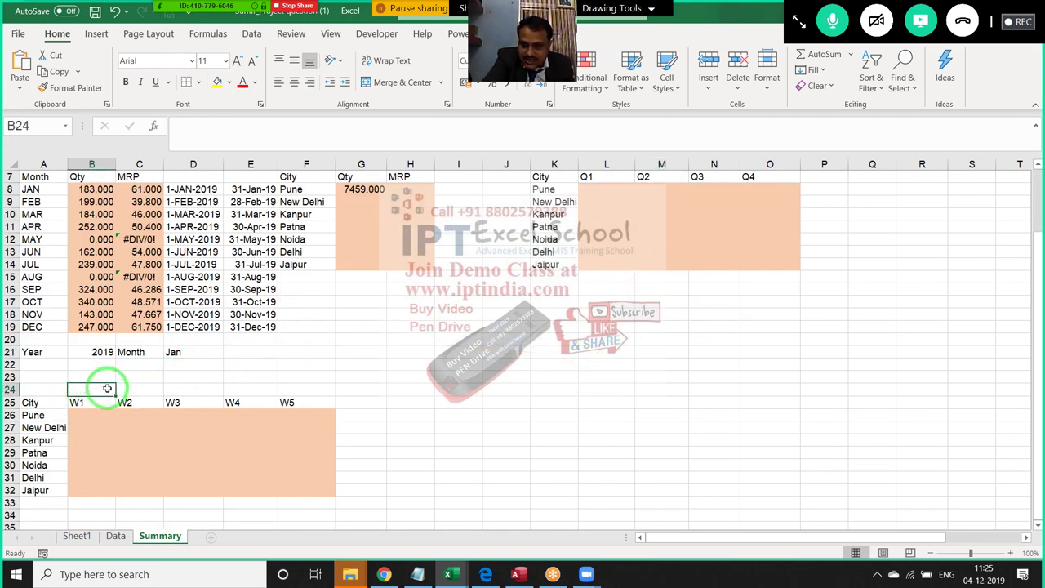
{"action": "left_click", "coordinate": [148, 388]}
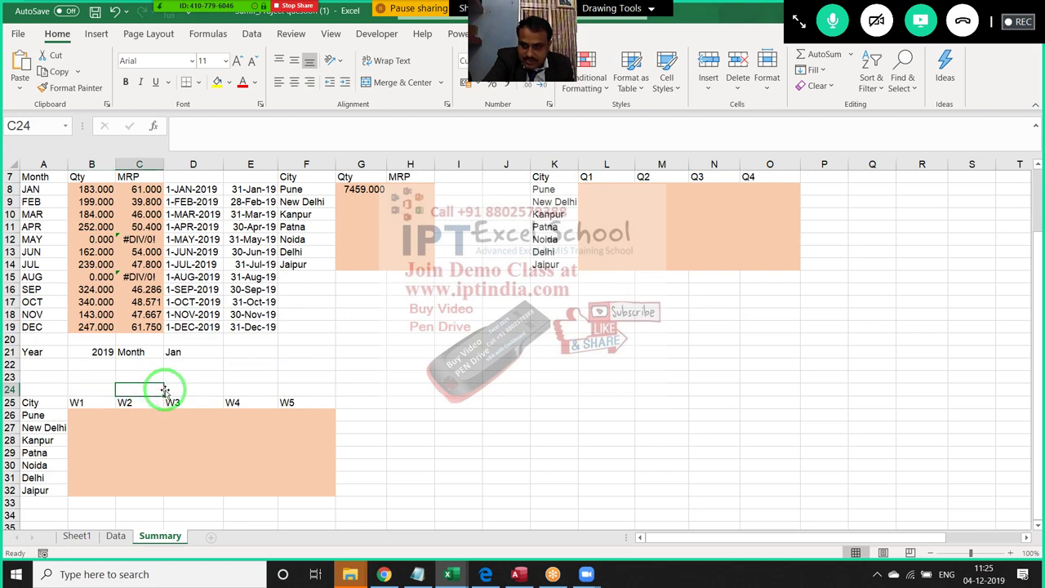
{"action": "left_click", "coordinate": [172, 389]}
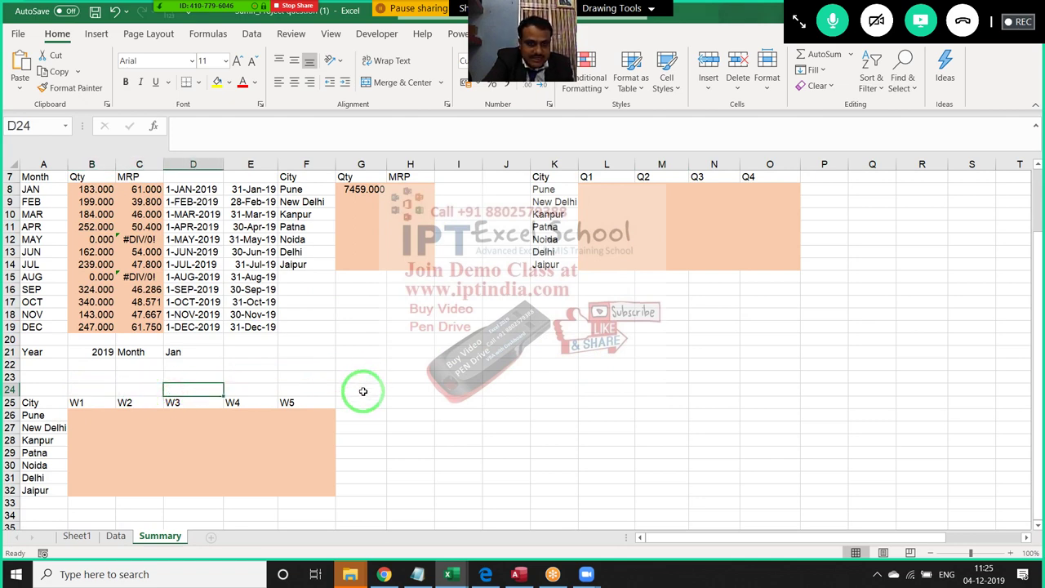
{"action": "scroll", "coordinate": [378, 372], "scroll_direction": "up", "scroll_amount": 2}
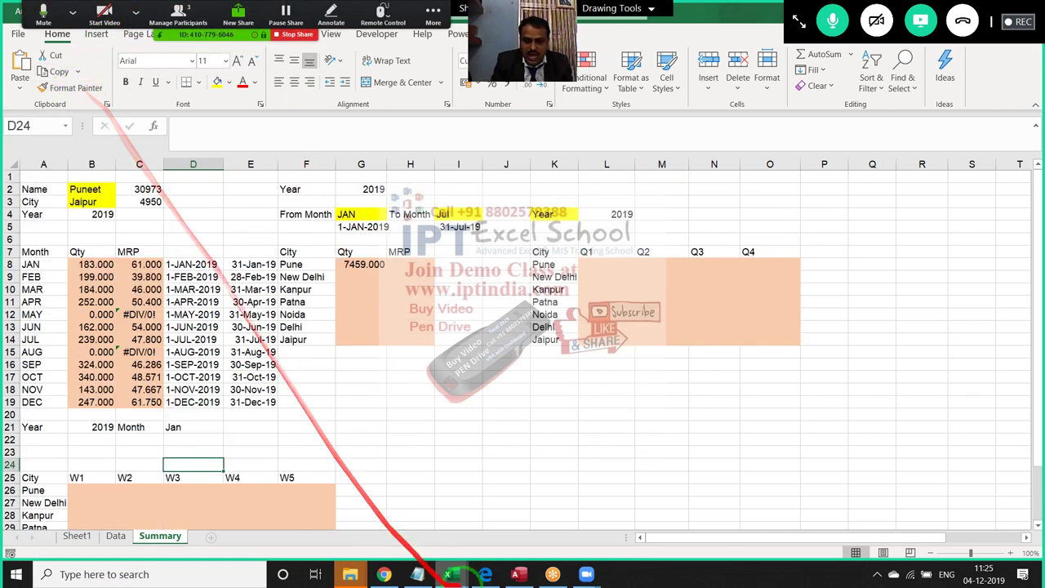
Open Gmail in Chrome, compose a new email and add the first suggested recipient.
{"action": "left_click", "coordinate": [384, 574]}
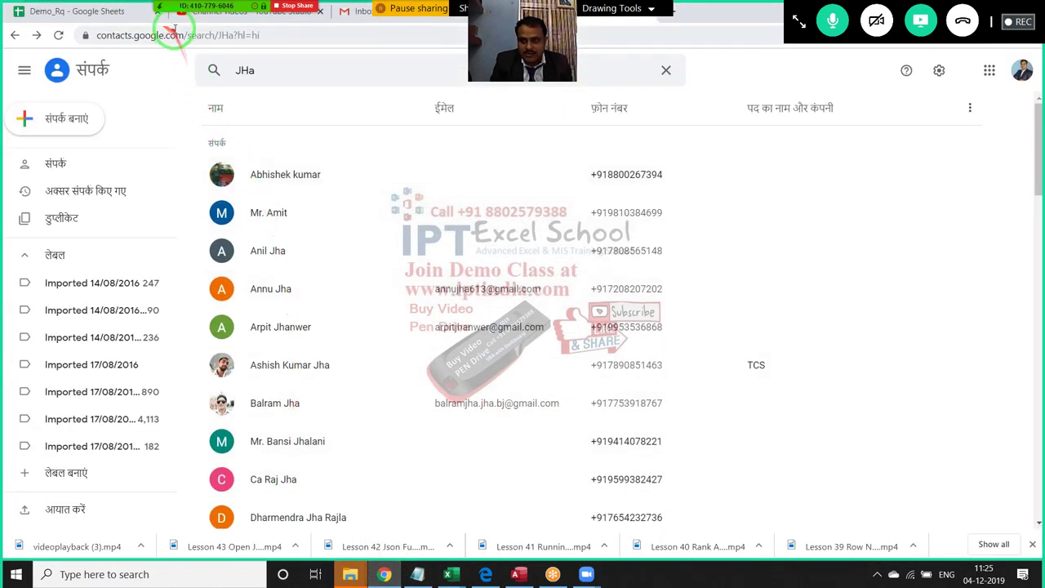
{"action": "left_click", "coordinate": [356, 11]}
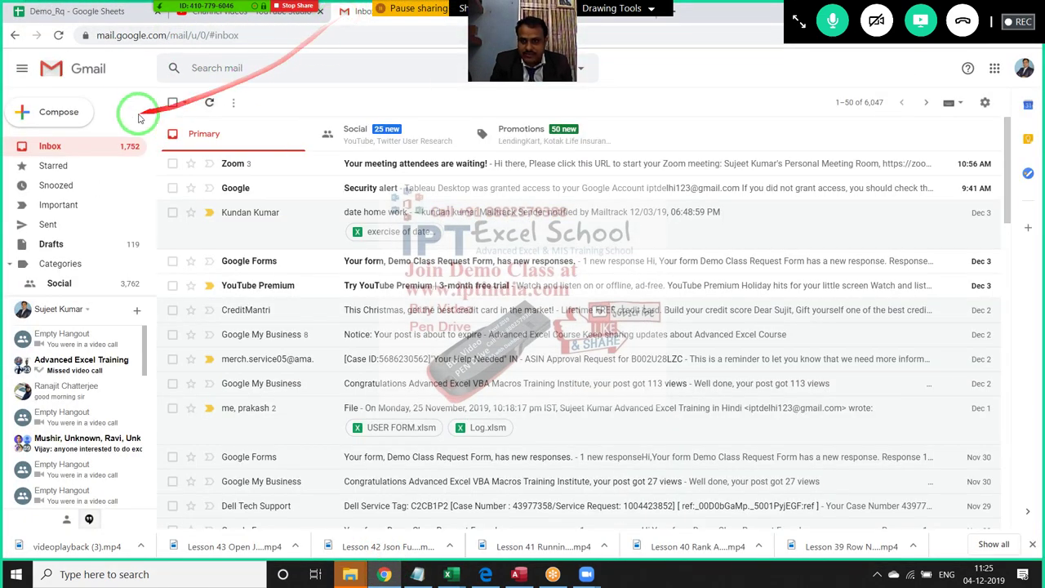
{"action": "left_click", "coordinate": [80, 119]}
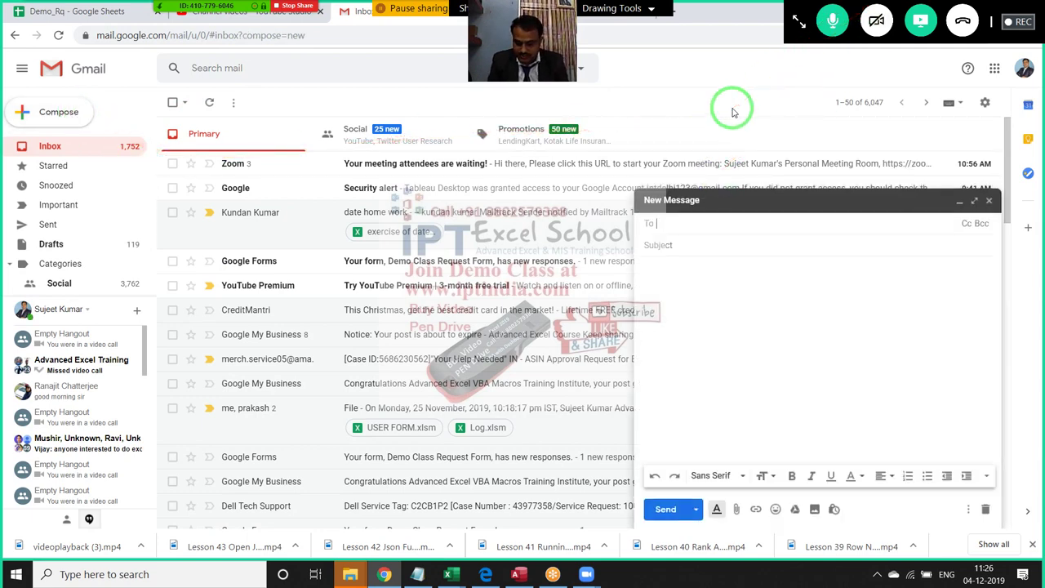
{"action": "type", "text": "vis"}
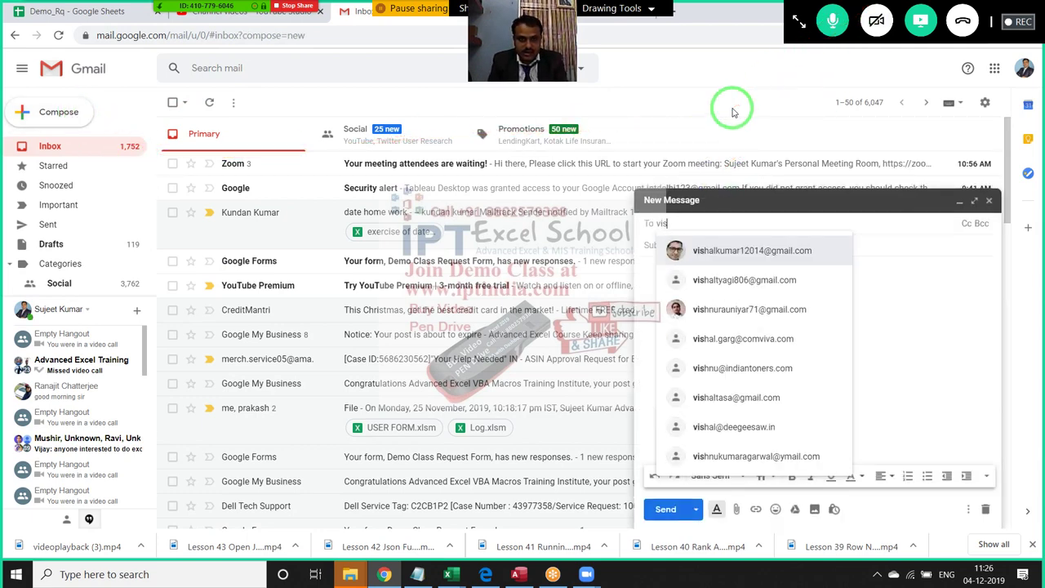
{"action": "type", "text": "k"}
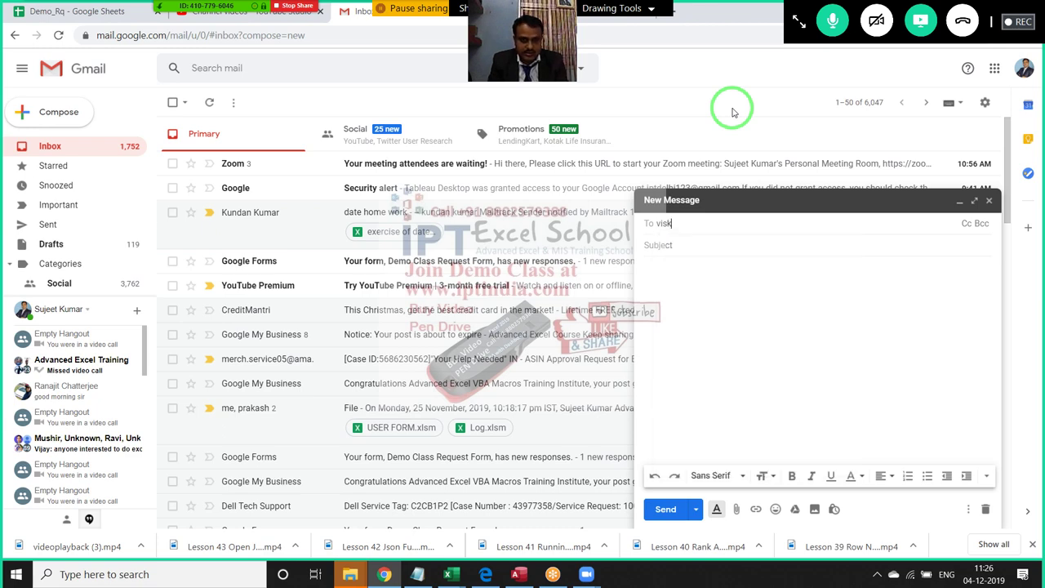
{"action": "key", "text": "BackSpace"}
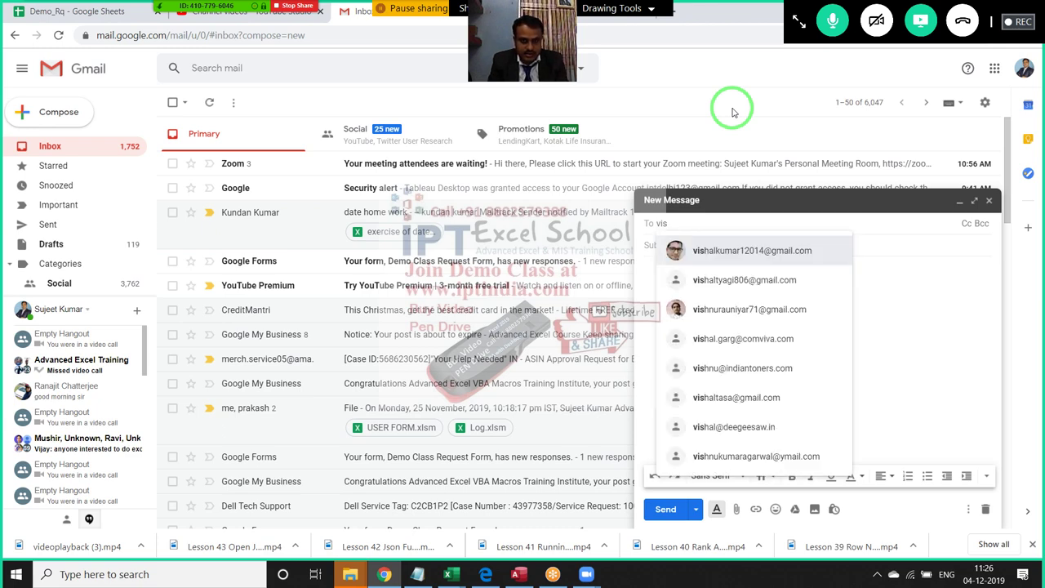
{"action": "key", "text": "BackSpace"}
{"action": "type", "text": "a"}
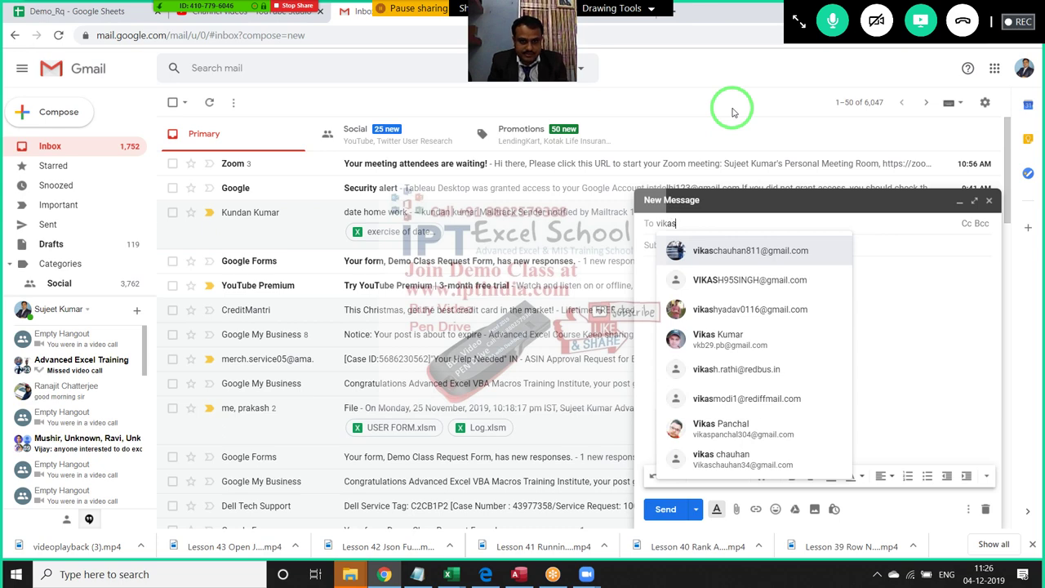
{"action": "key", "text": "Return"}
Add three more suggested recipients and move on past the subject line.
{"action": "type", "text": "ra"}
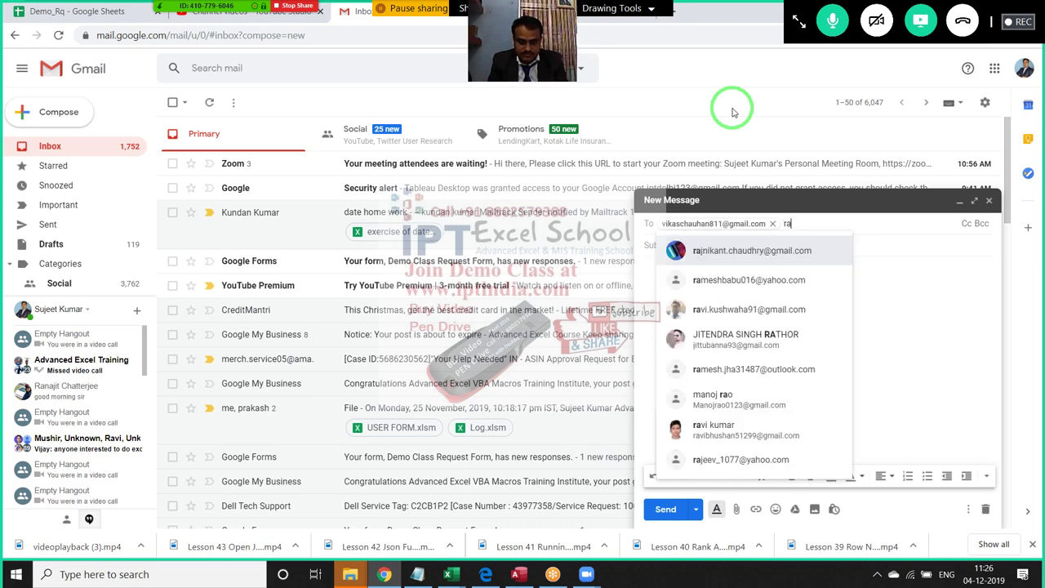
{"action": "type", "text": "j"}
{"action": "key", "text": "Return"}
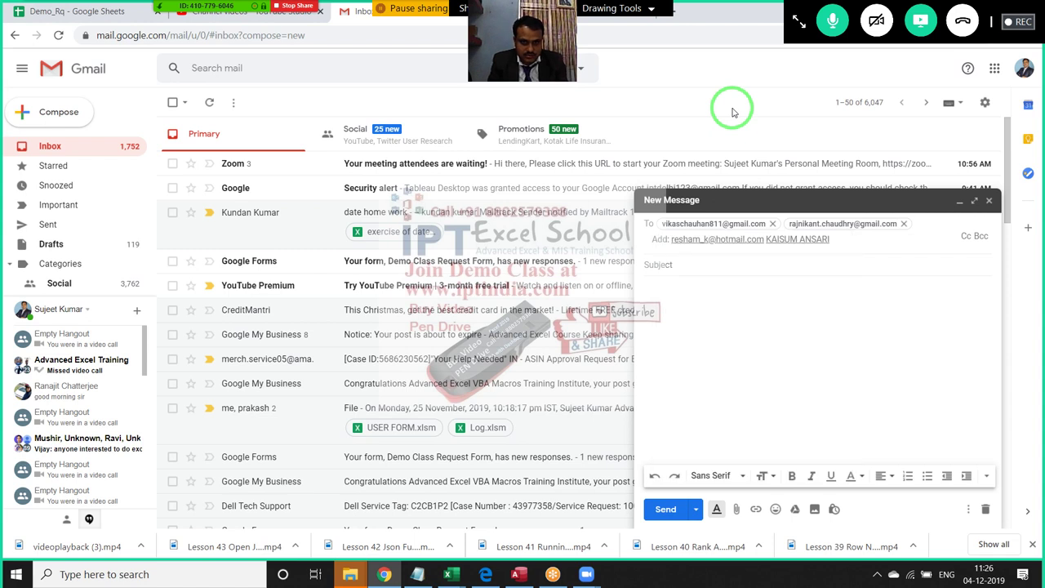
{"action": "left_click", "coordinate": [725, 239]}
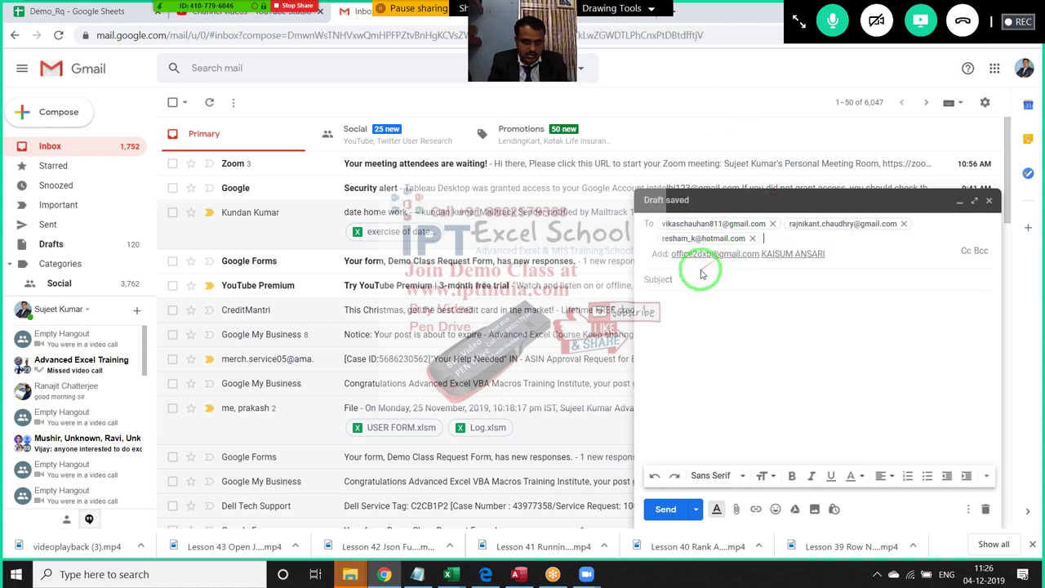
{"action": "left_click", "coordinate": [690, 249]}
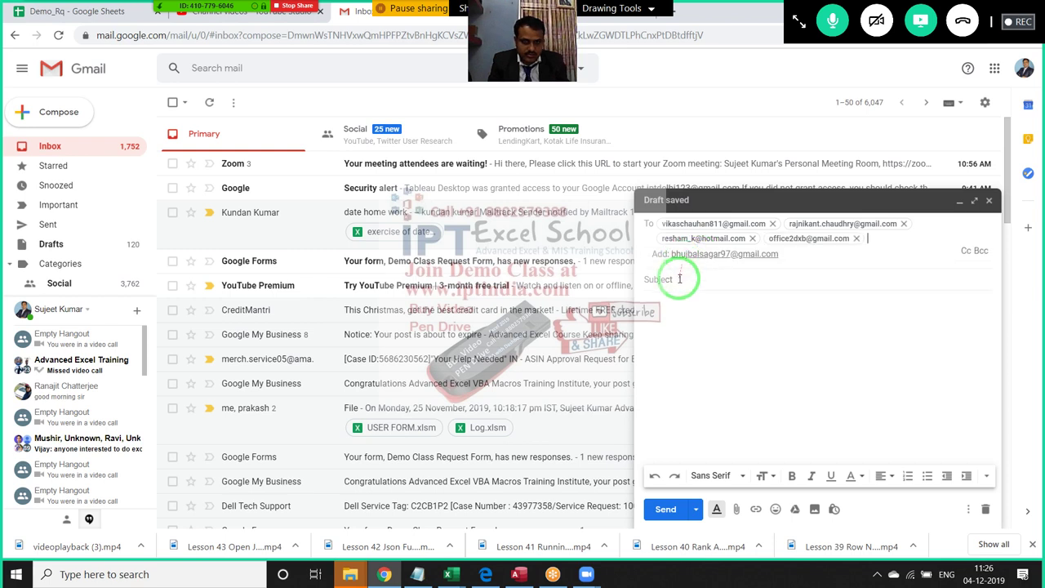
{"action": "left_click", "coordinate": [677, 276]}
{"action": "type", "text": "File"}
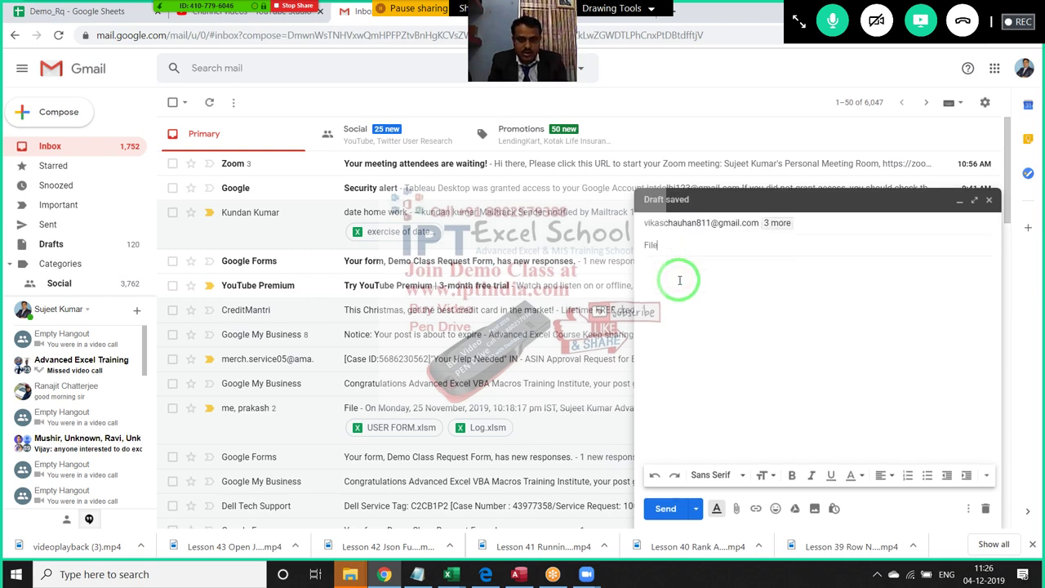
{"action": "left_click", "coordinate": [680, 280]}
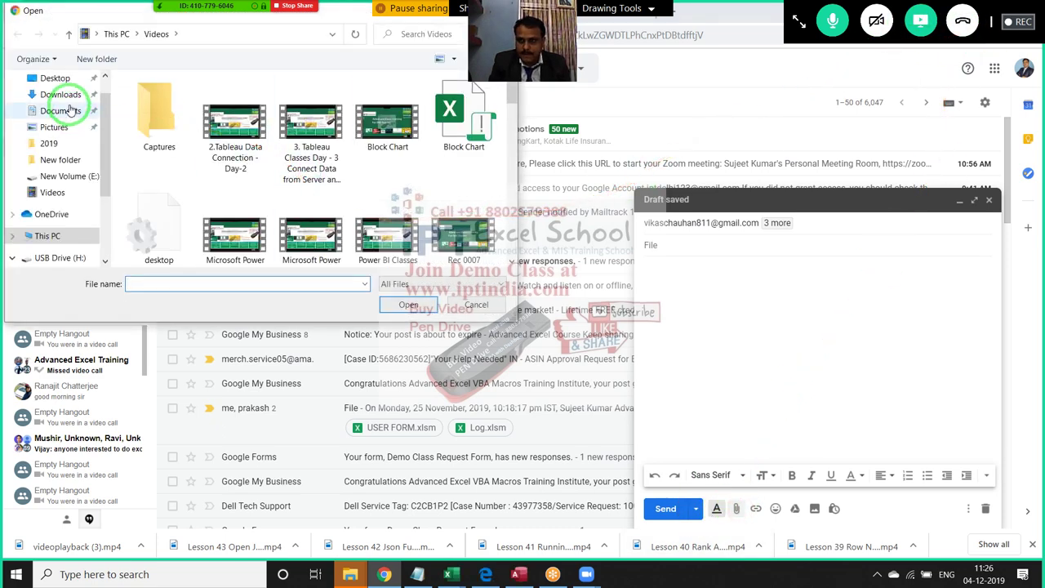
Attach Sumif_Project question (1) from Downloads, send the email, and show the desktop.
{"action": "left_click", "coordinate": [65, 96]}
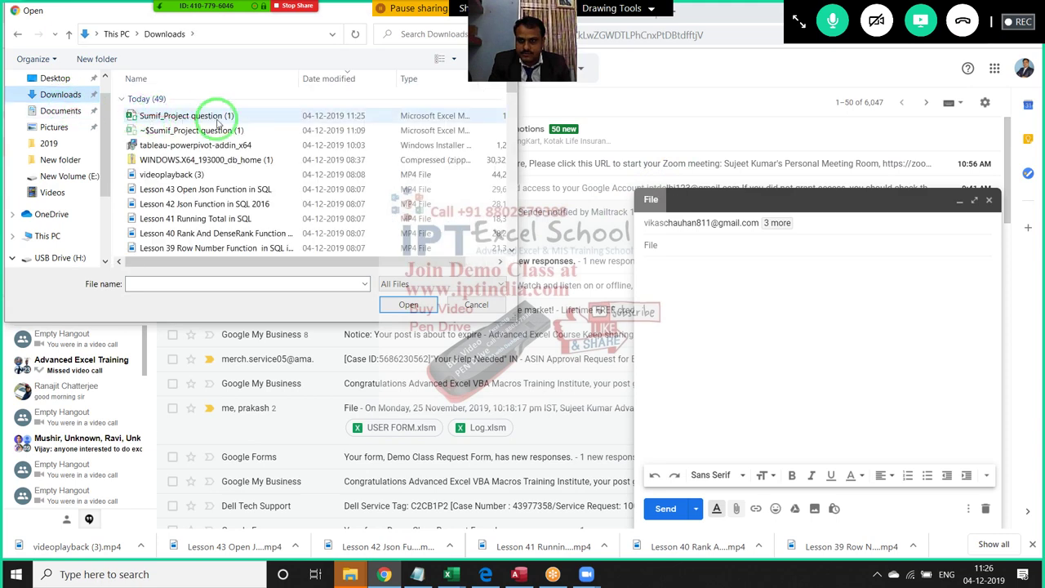
{"action": "left_click", "coordinate": [218, 120]}
{"action": "left_click", "coordinate": [408, 304]}
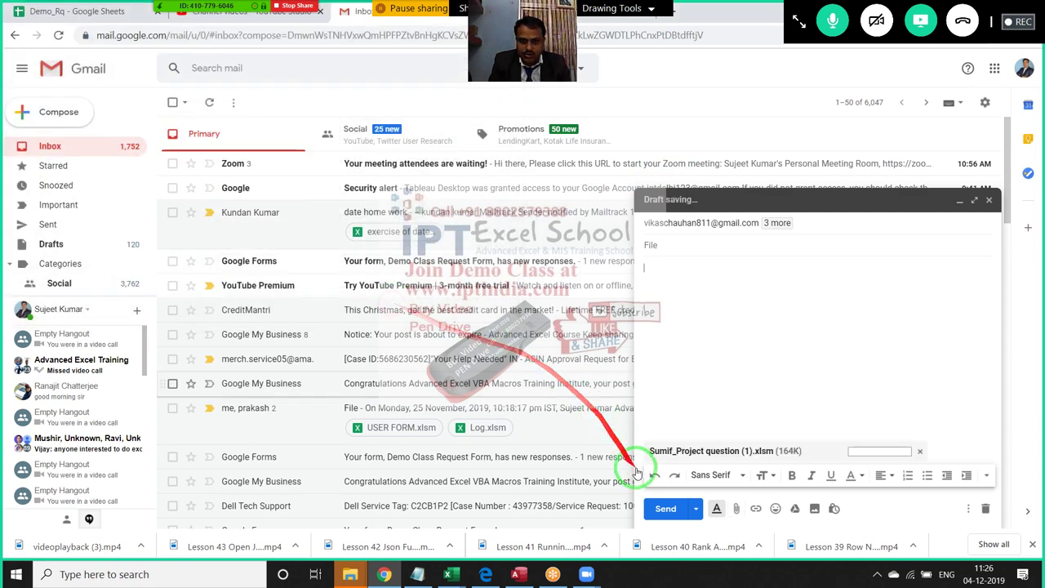
{"action": "left_click", "coordinate": [667, 509]}
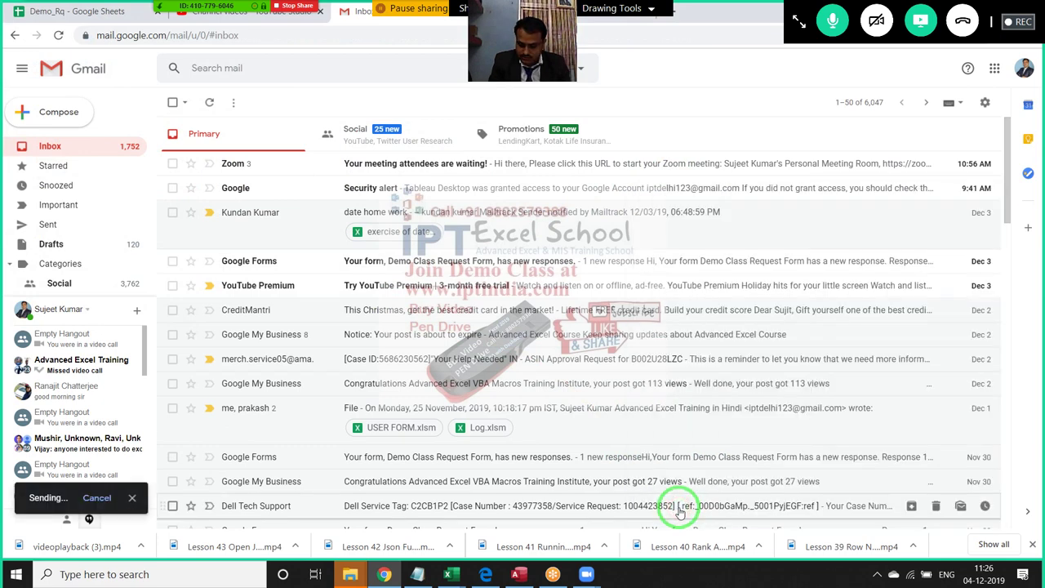
{"action": "key", "text": "super+d"}
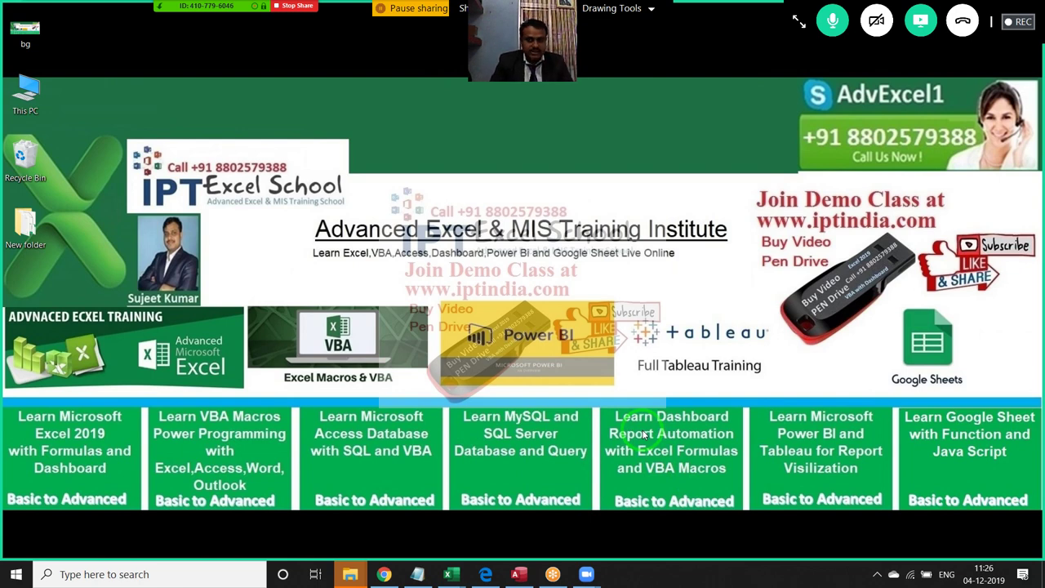
End the Zoom meeting for all participants from the More menu and confirm.
{"action": "left_click", "coordinate": [433, 11]}
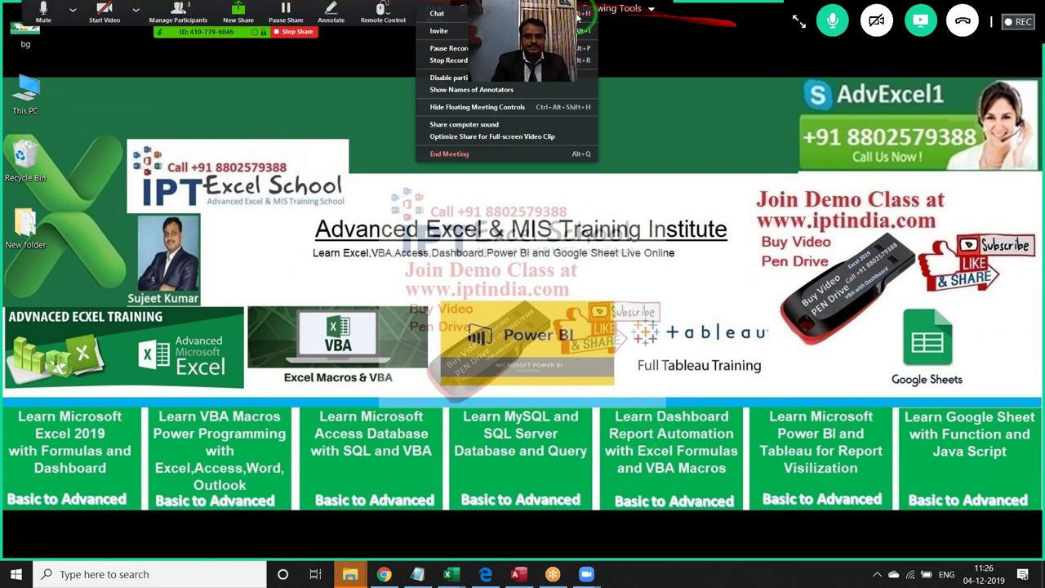
{"action": "left_click", "coordinate": [410, 9]}
{"action": "left_click", "coordinate": [429, 11]}
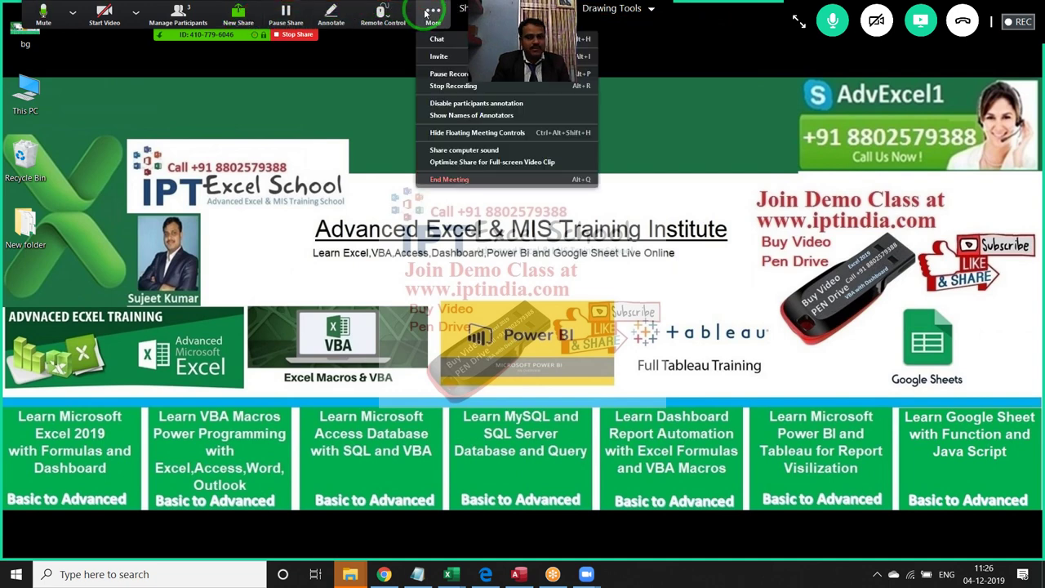
{"action": "left_click", "coordinate": [496, 182]}
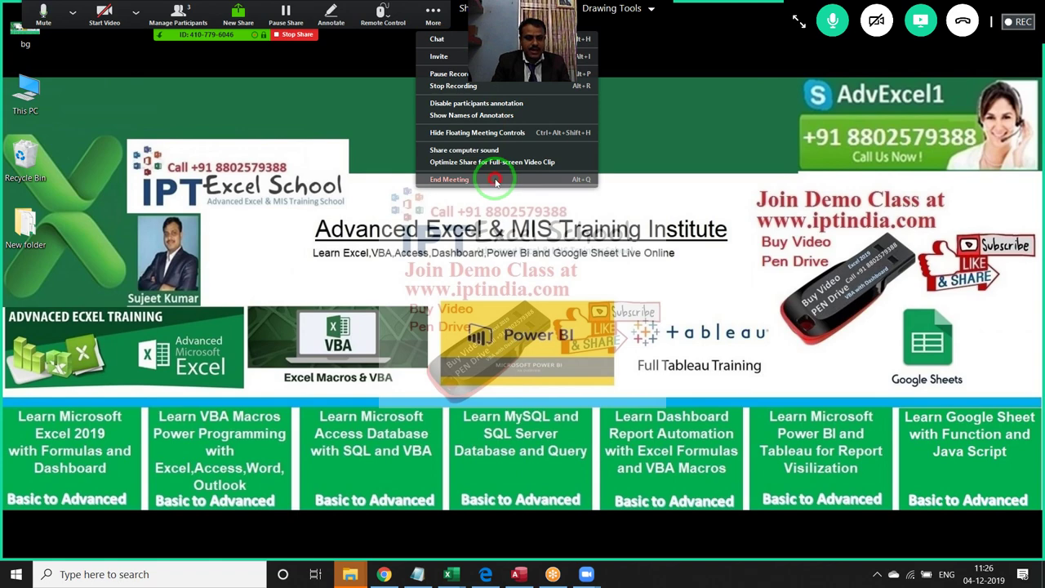
{"action": "left_click_drag", "start_coordinate": [457, 376], "coordinate": [984, 77]}
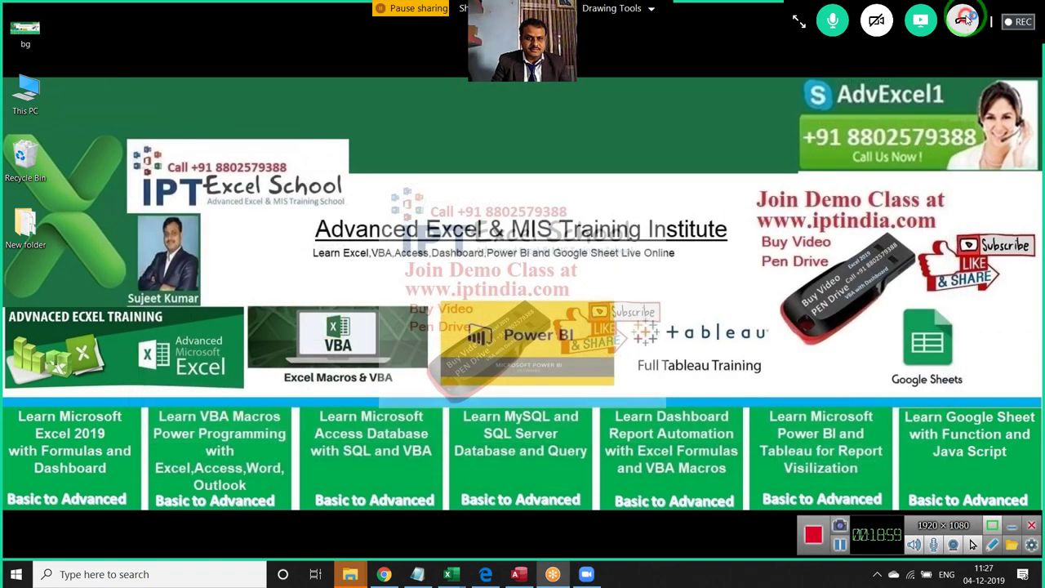
{"action": "left_click", "coordinate": [963, 22]}
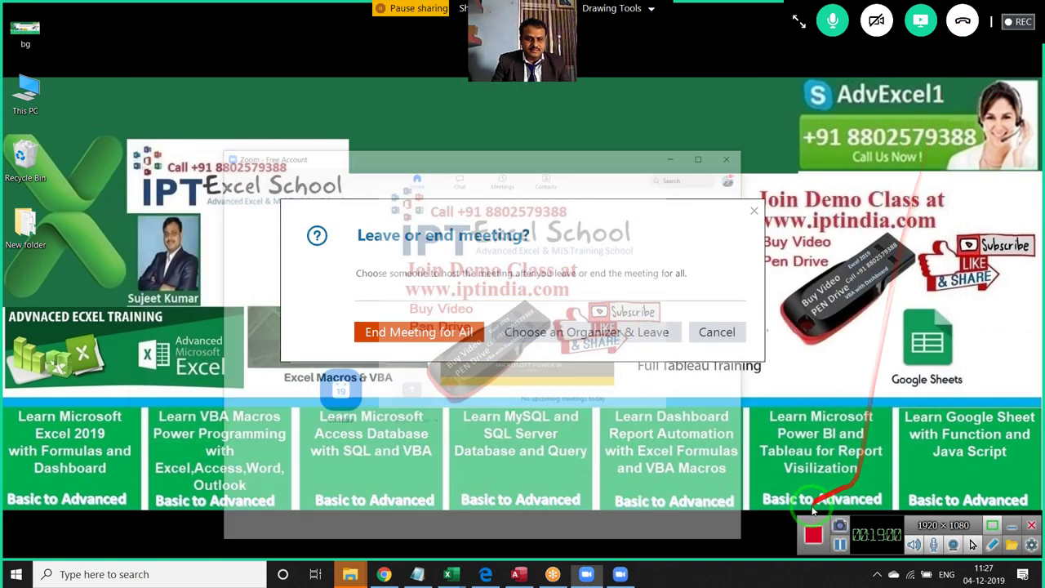
{"action": "key", "text": "Return"}
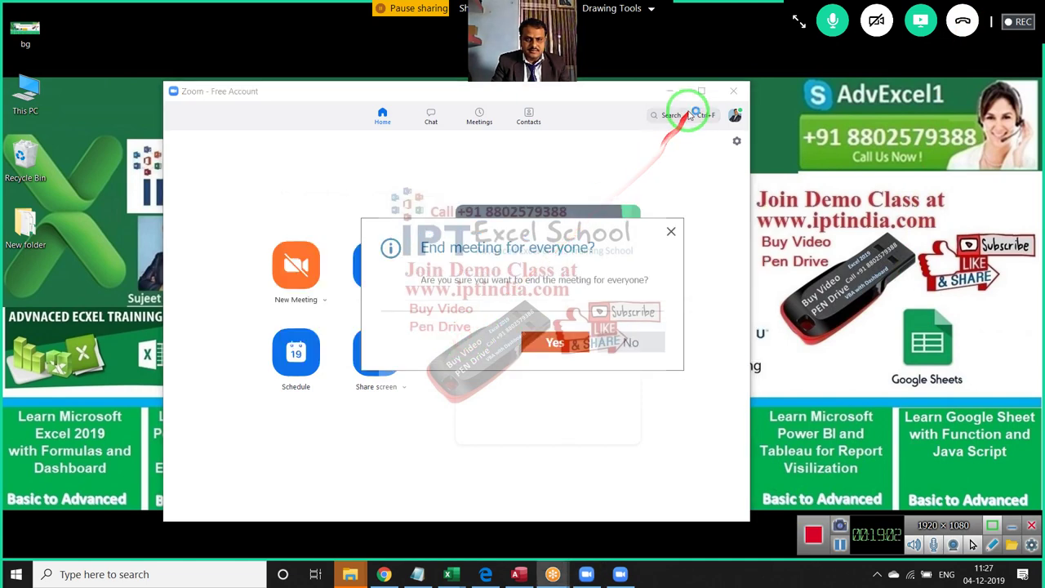
{"action": "left_click", "coordinate": [554, 342]}
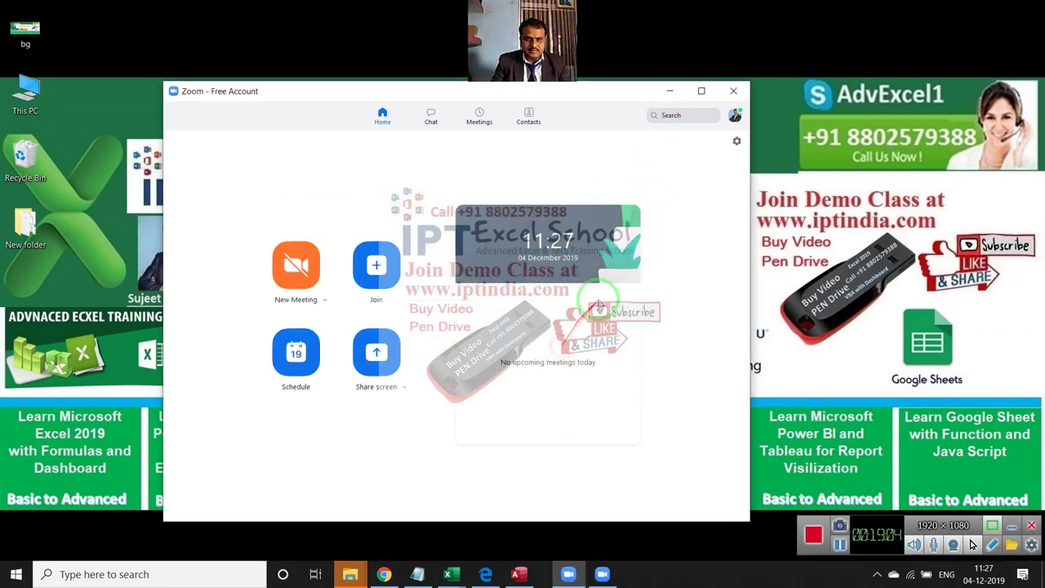
{"action": "left_click", "coordinate": [671, 90]}
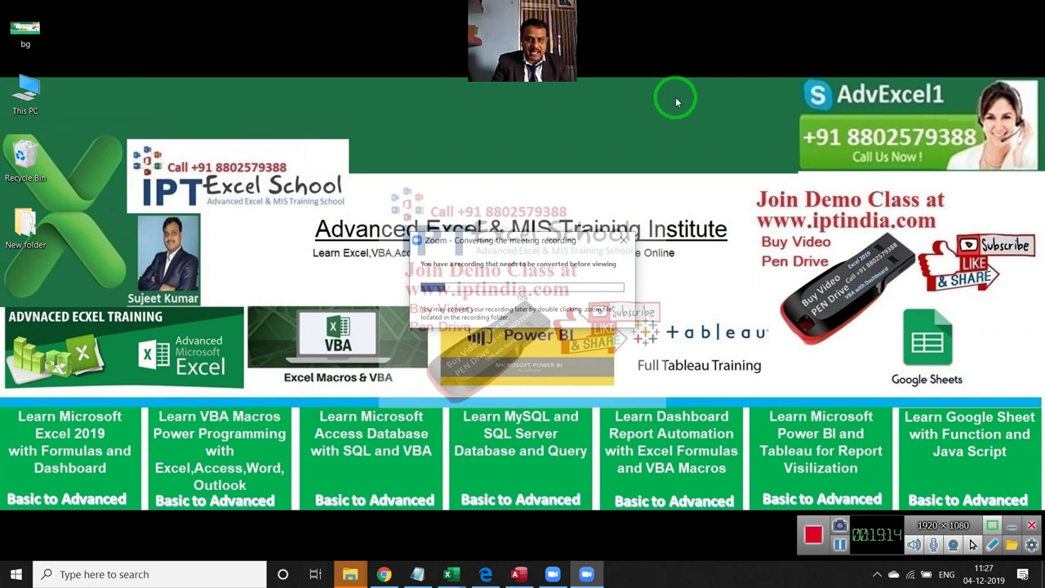
{"action": "mouse_move", "coordinate": [537, 126]}
{"action": "left_mouse_down"}
{"action": "mouse_move", "coordinate": [474, 235]}
{"action": "mouse_move", "coordinate": [512, 91]}
{"action": "left_mouse_up"}
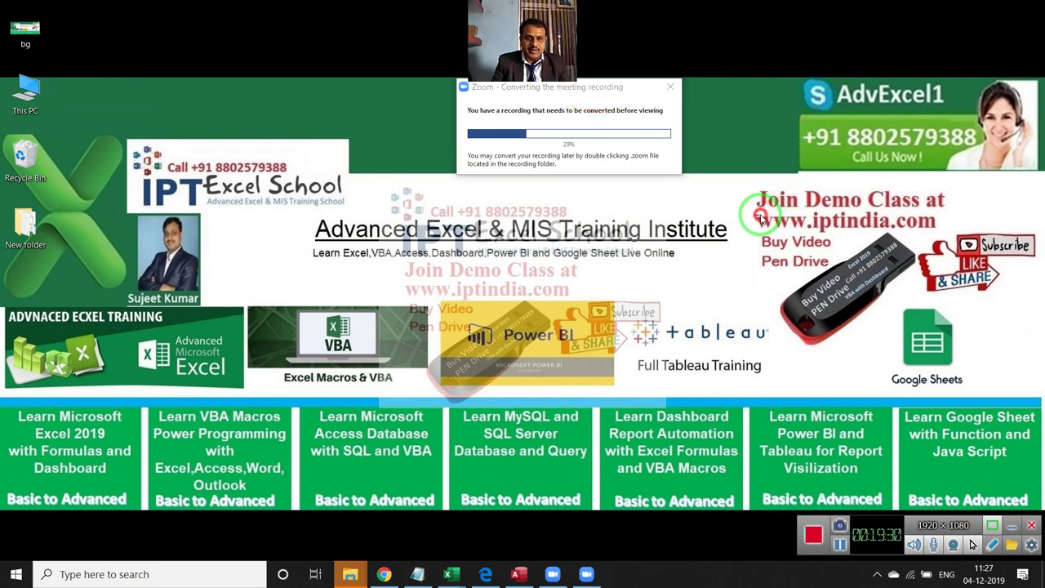
{"action": "left_click_drag", "start_coordinate": [756, 222], "coordinate": [940, 237]}
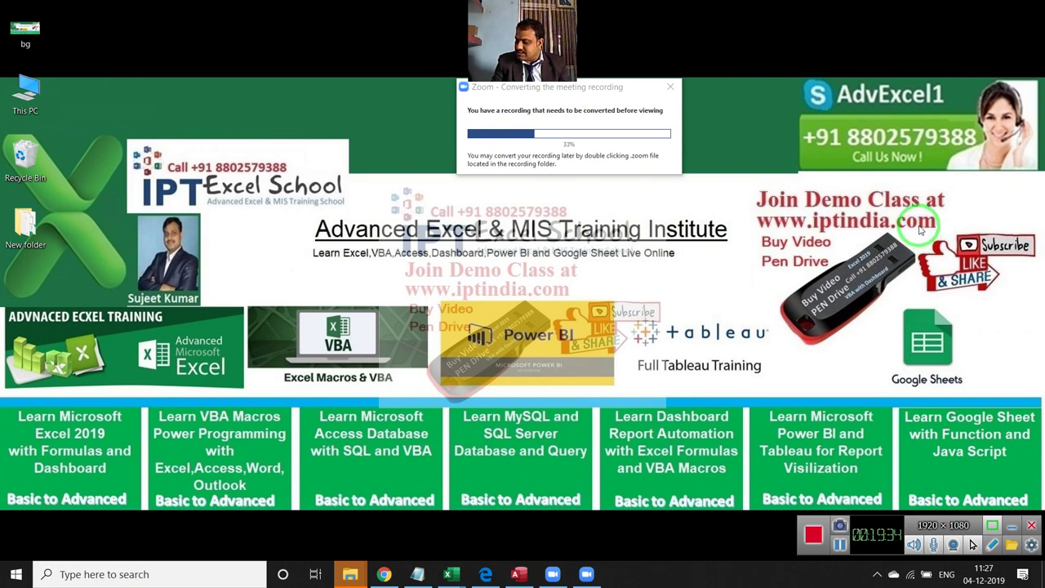